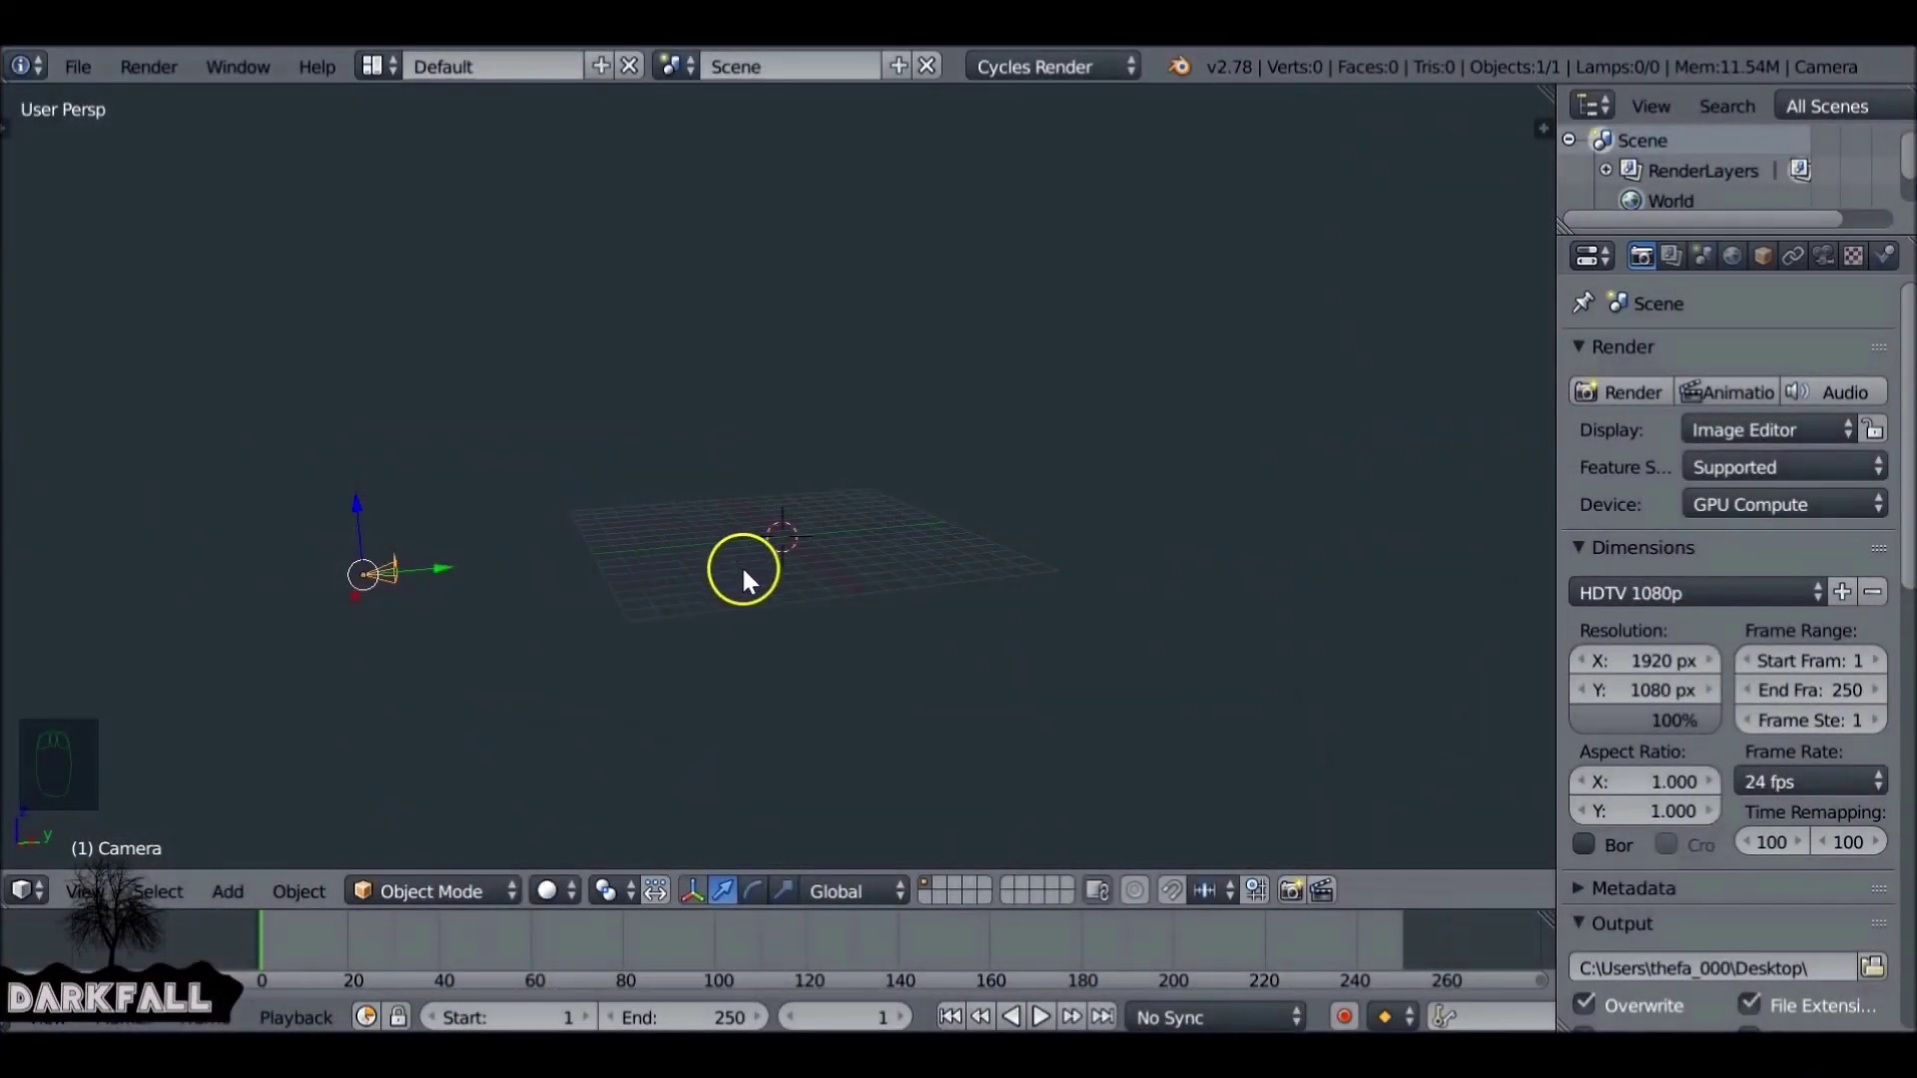
- Set the render dimensions to the HDTV 720p preset and enable a transparent film background
{"action": "left_click", "coordinate": [1664, 592]}
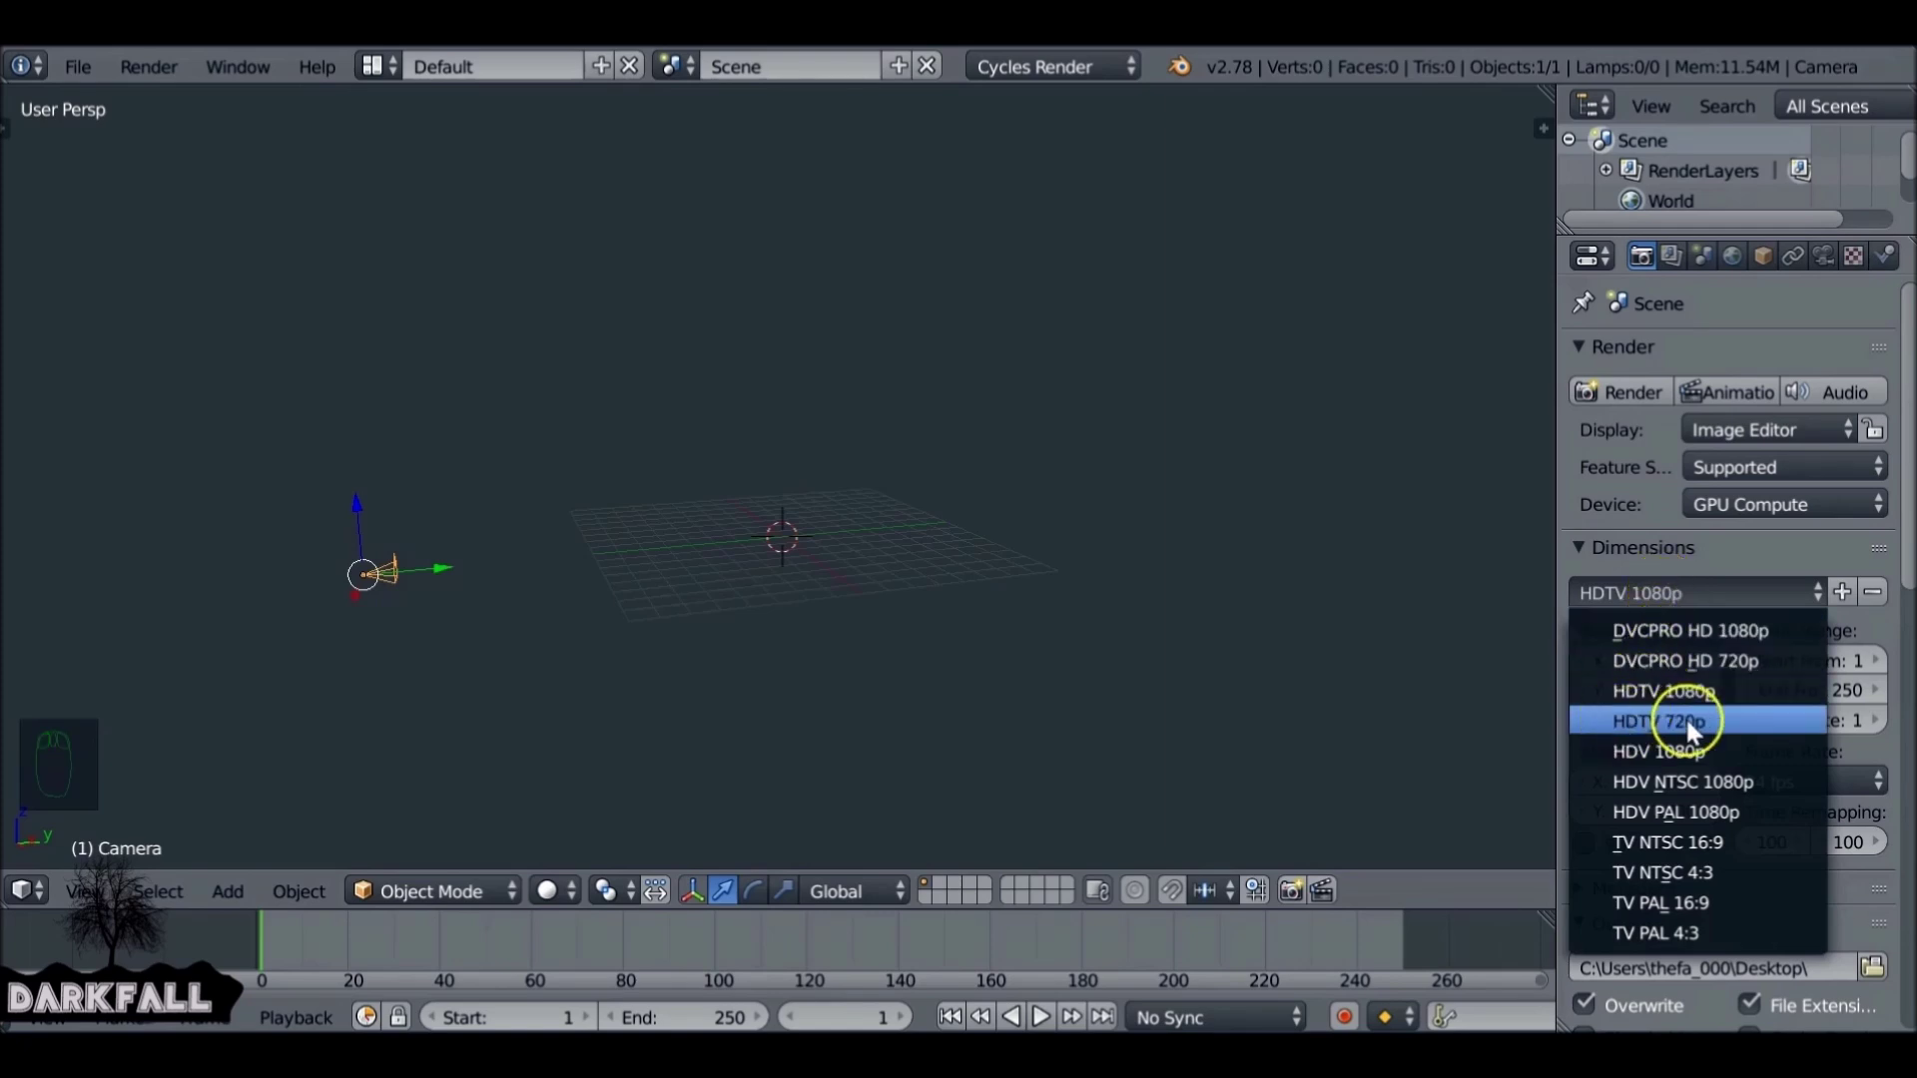
{"action": "left_click", "coordinate": [1735, 725]}
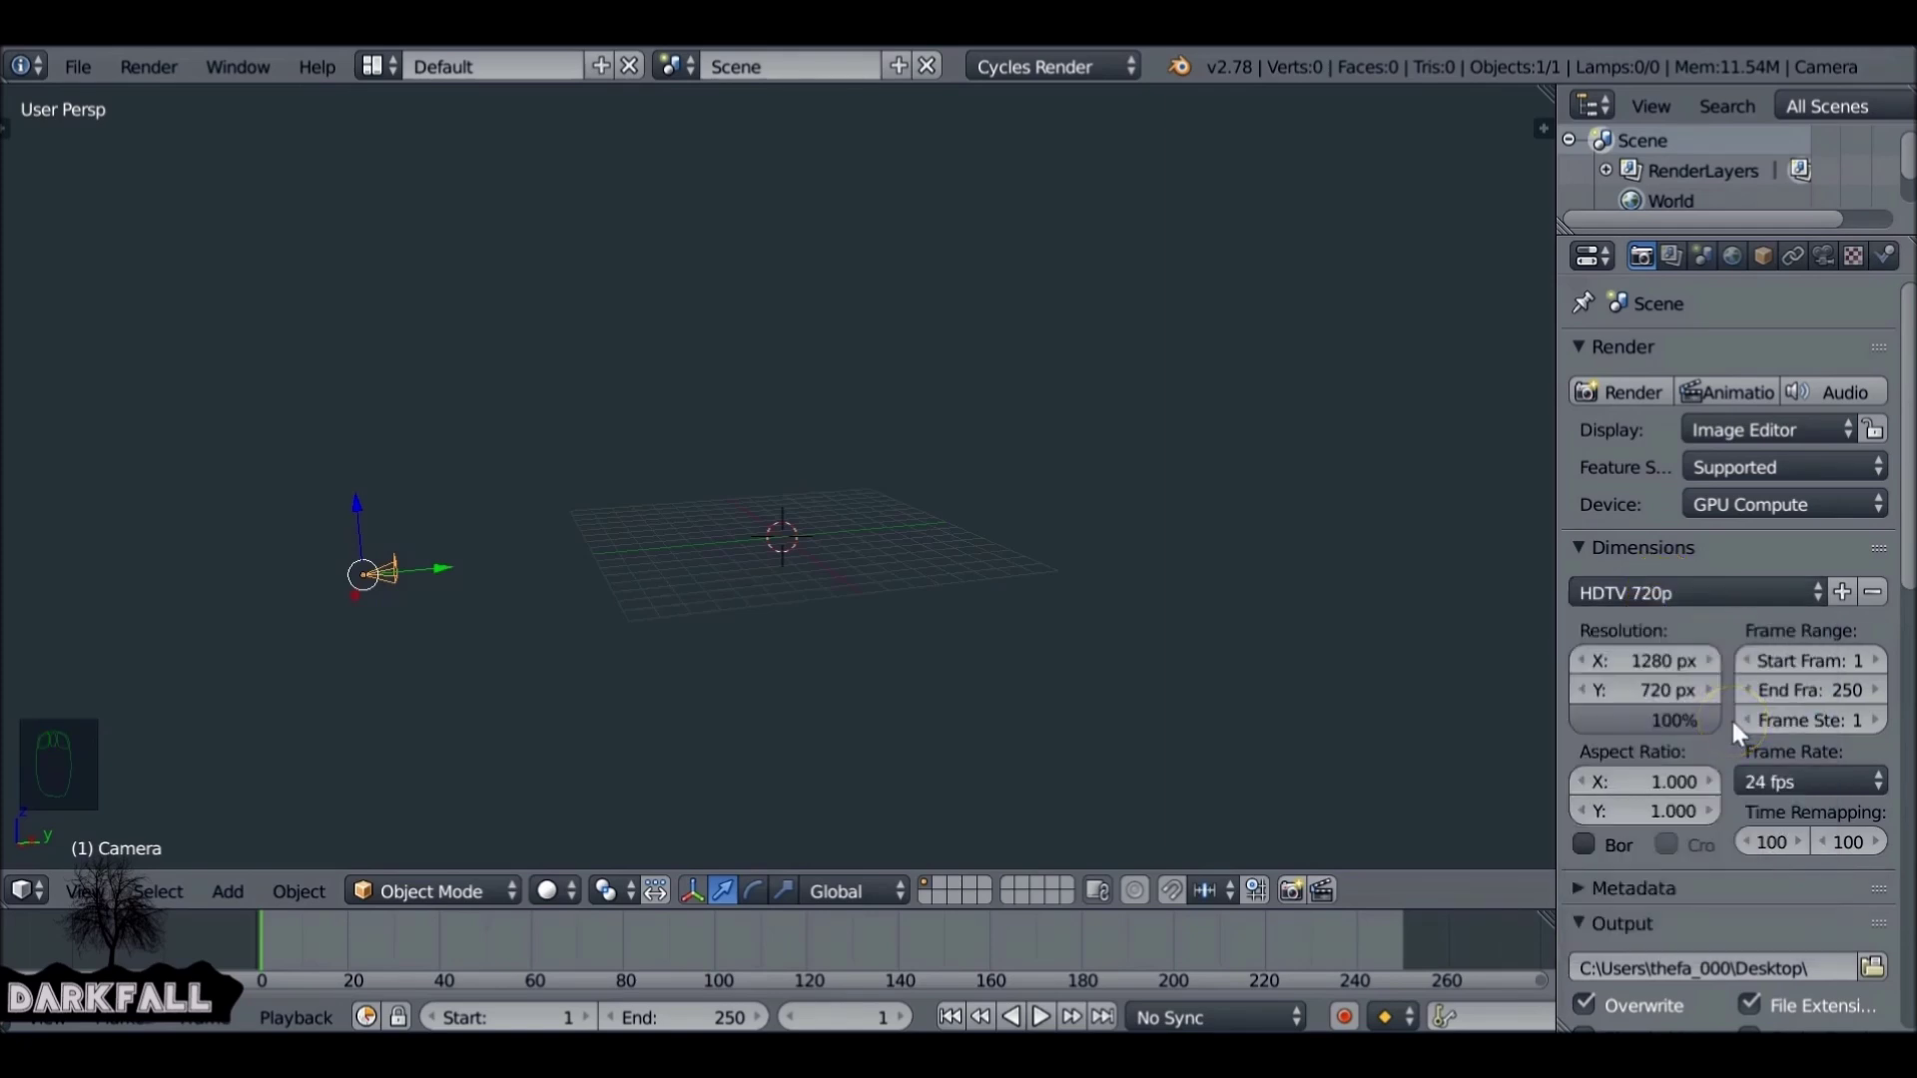
{"action": "scroll", "coordinate": [1649, 529], "scroll_direction": "down", "scroll_amount": 10}
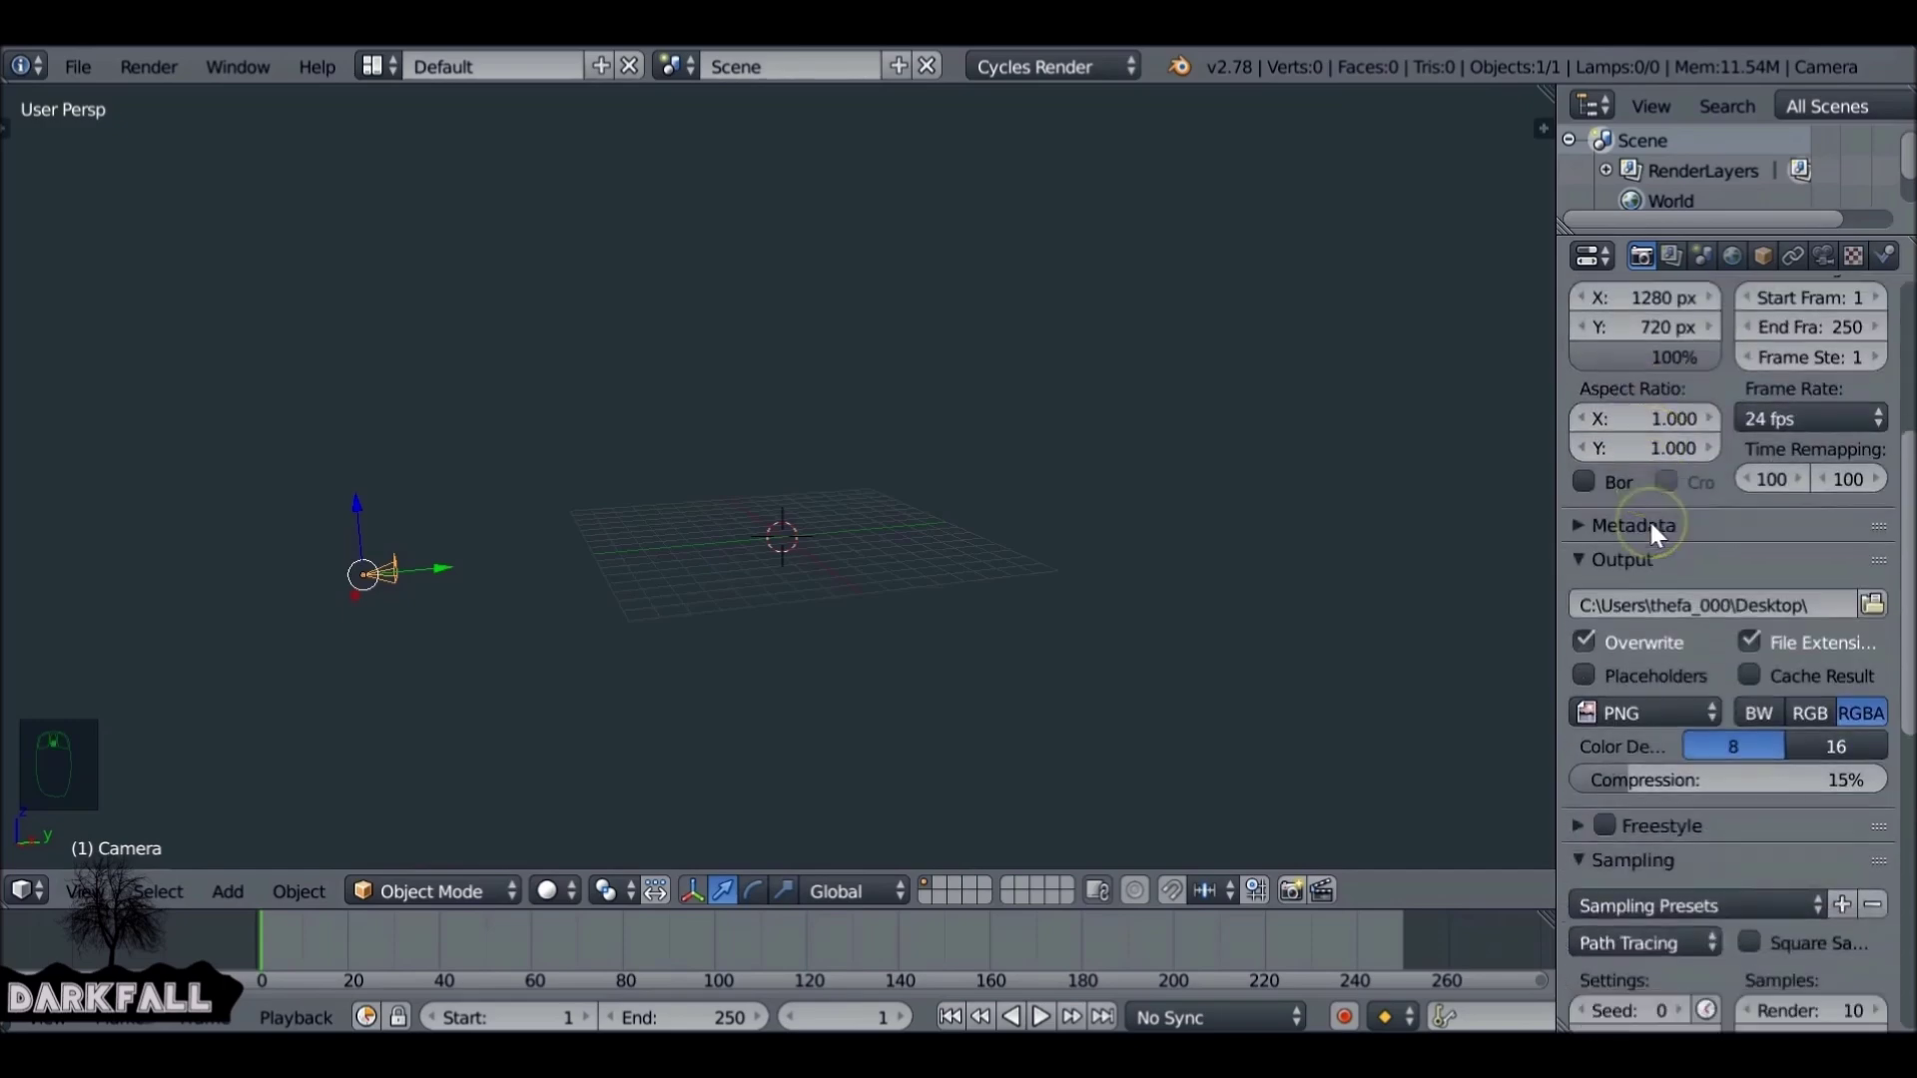
{"action": "scroll", "coordinate": [1650, 518], "scroll_direction": "down", "scroll_amount": 12}
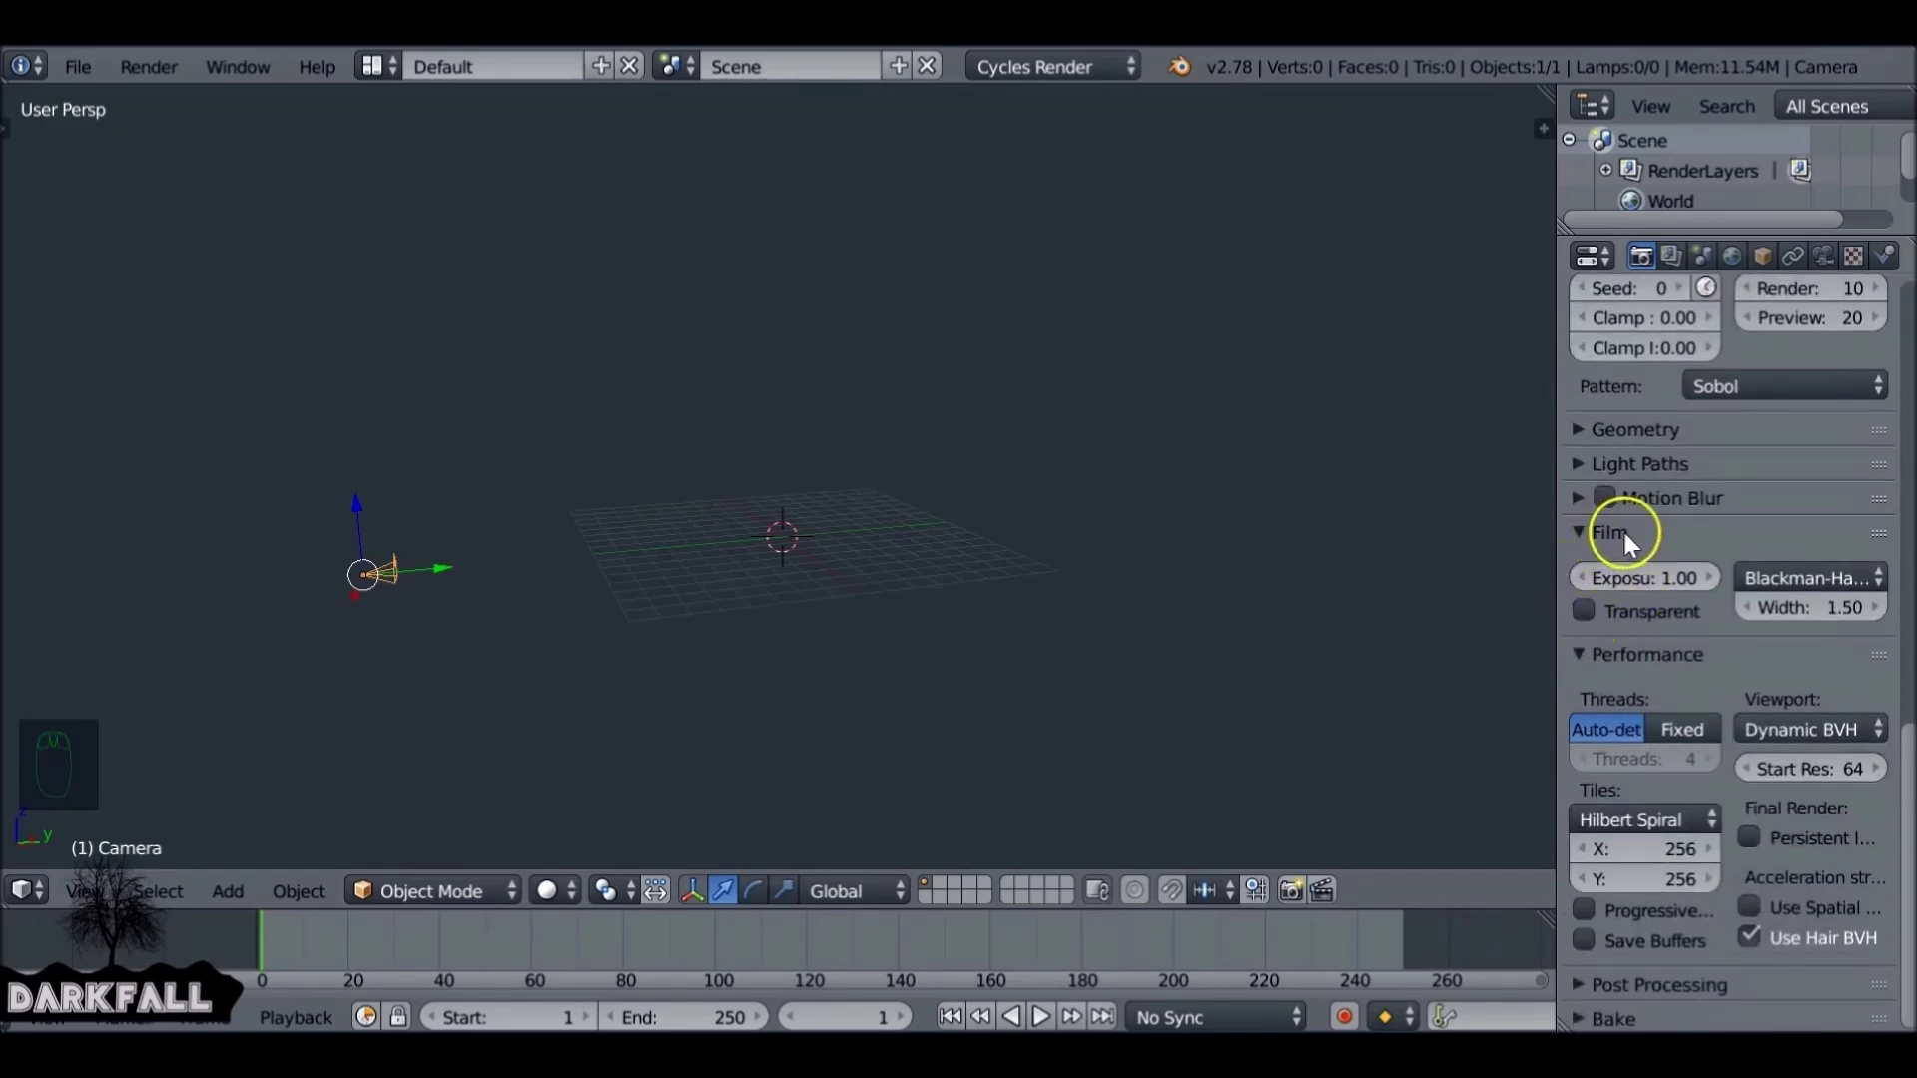
{"action": "left_click", "coordinate": [1581, 611]}
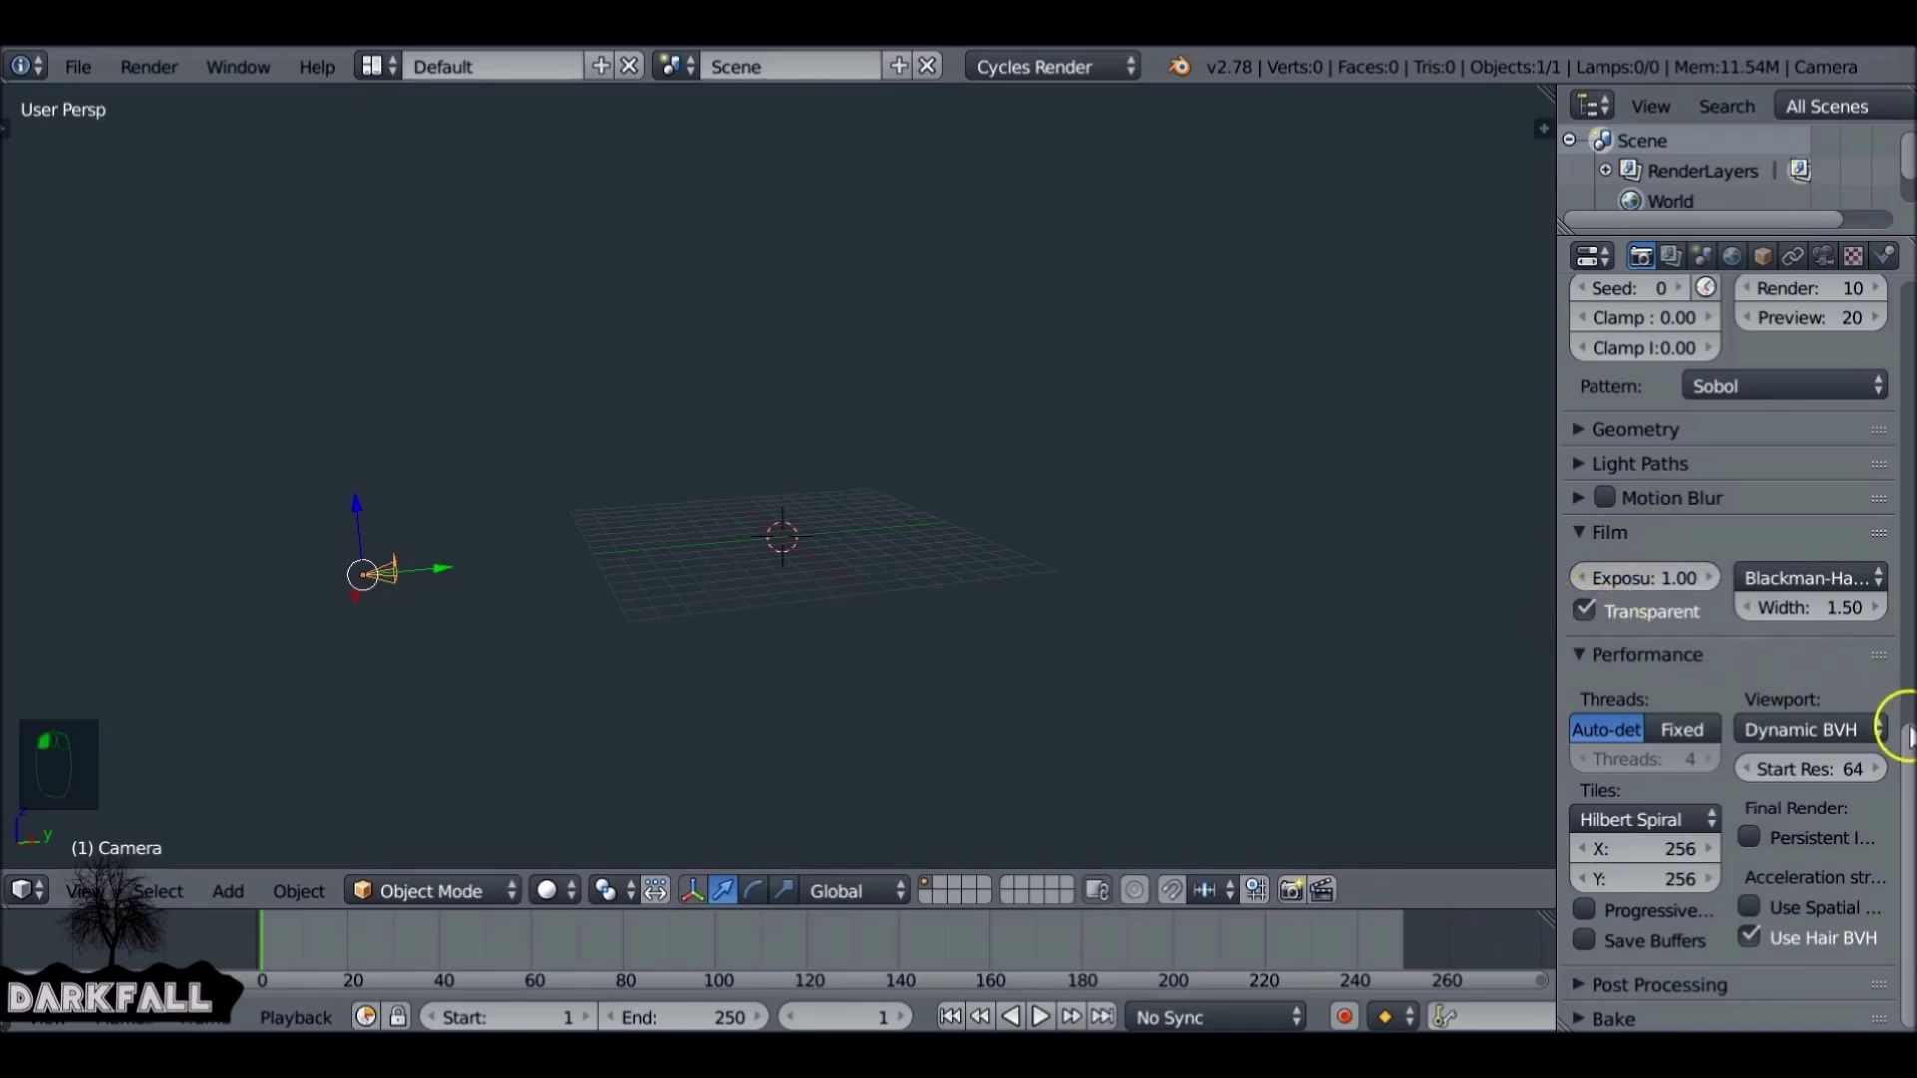
{"action": "left_click_drag", "start_coordinate": [1906, 736], "coordinate": [1890, 299]}
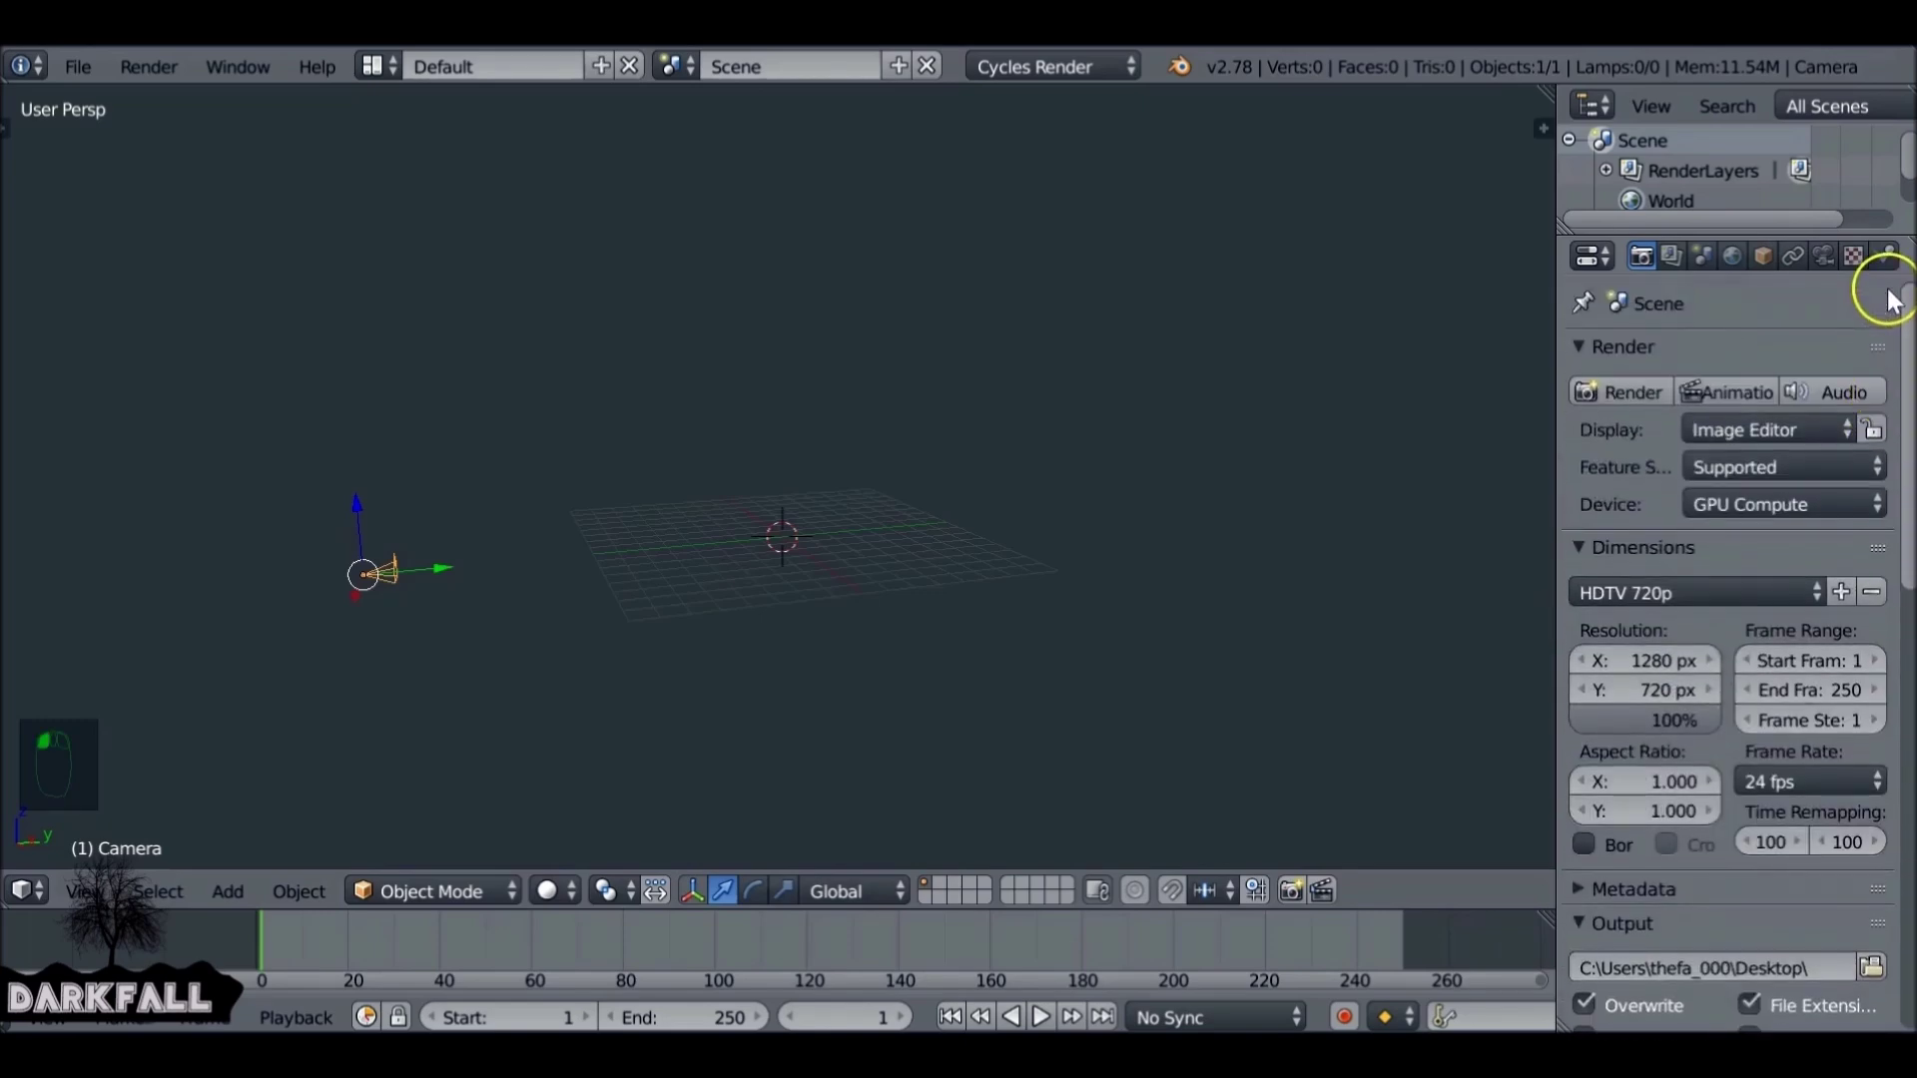
- Brighten the world background colour, and return to the render settings
{"action": "left_click", "coordinate": [1732, 258]}
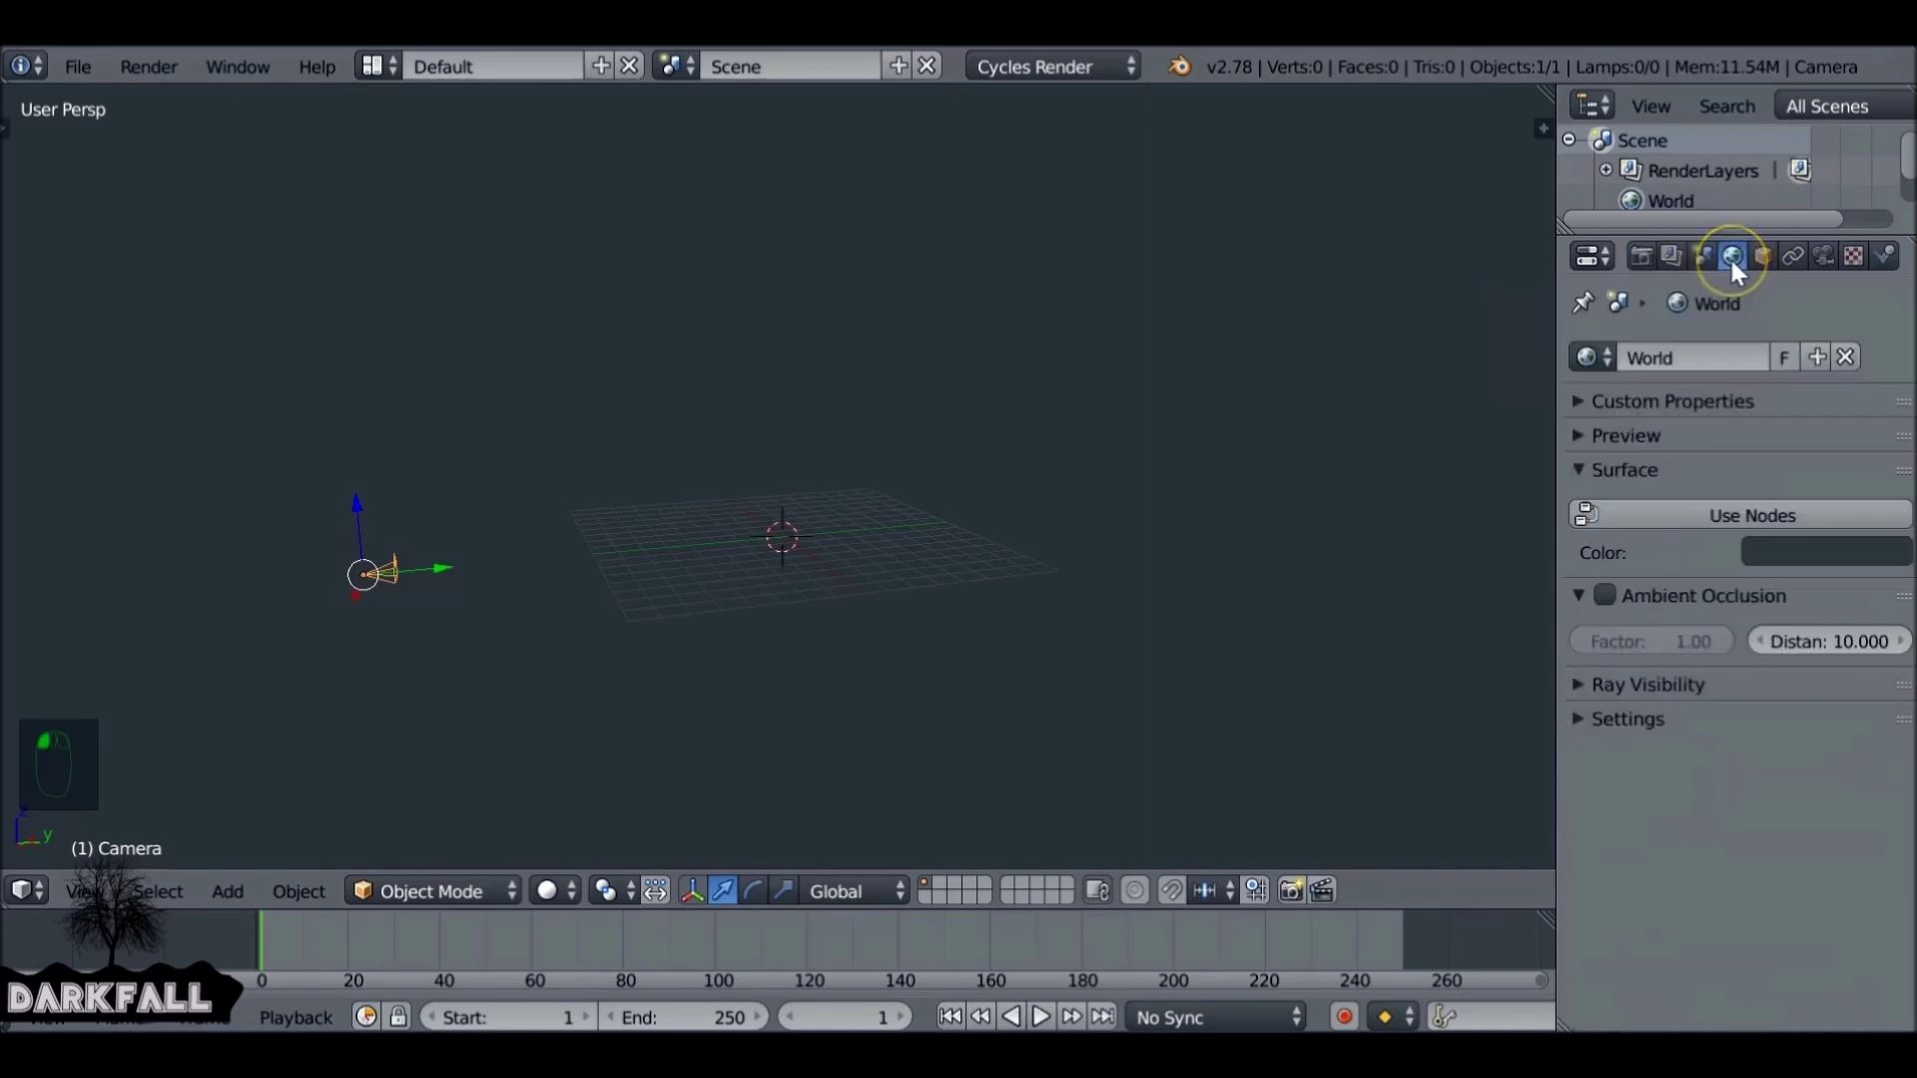
{"action": "left_click", "coordinate": [1763, 550]}
{"action": "left_click_drag", "start_coordinate": [1889, 303], "coordinate": [1885, 142]}
{"action": "left_click", "coordinate": [1643, 257]}
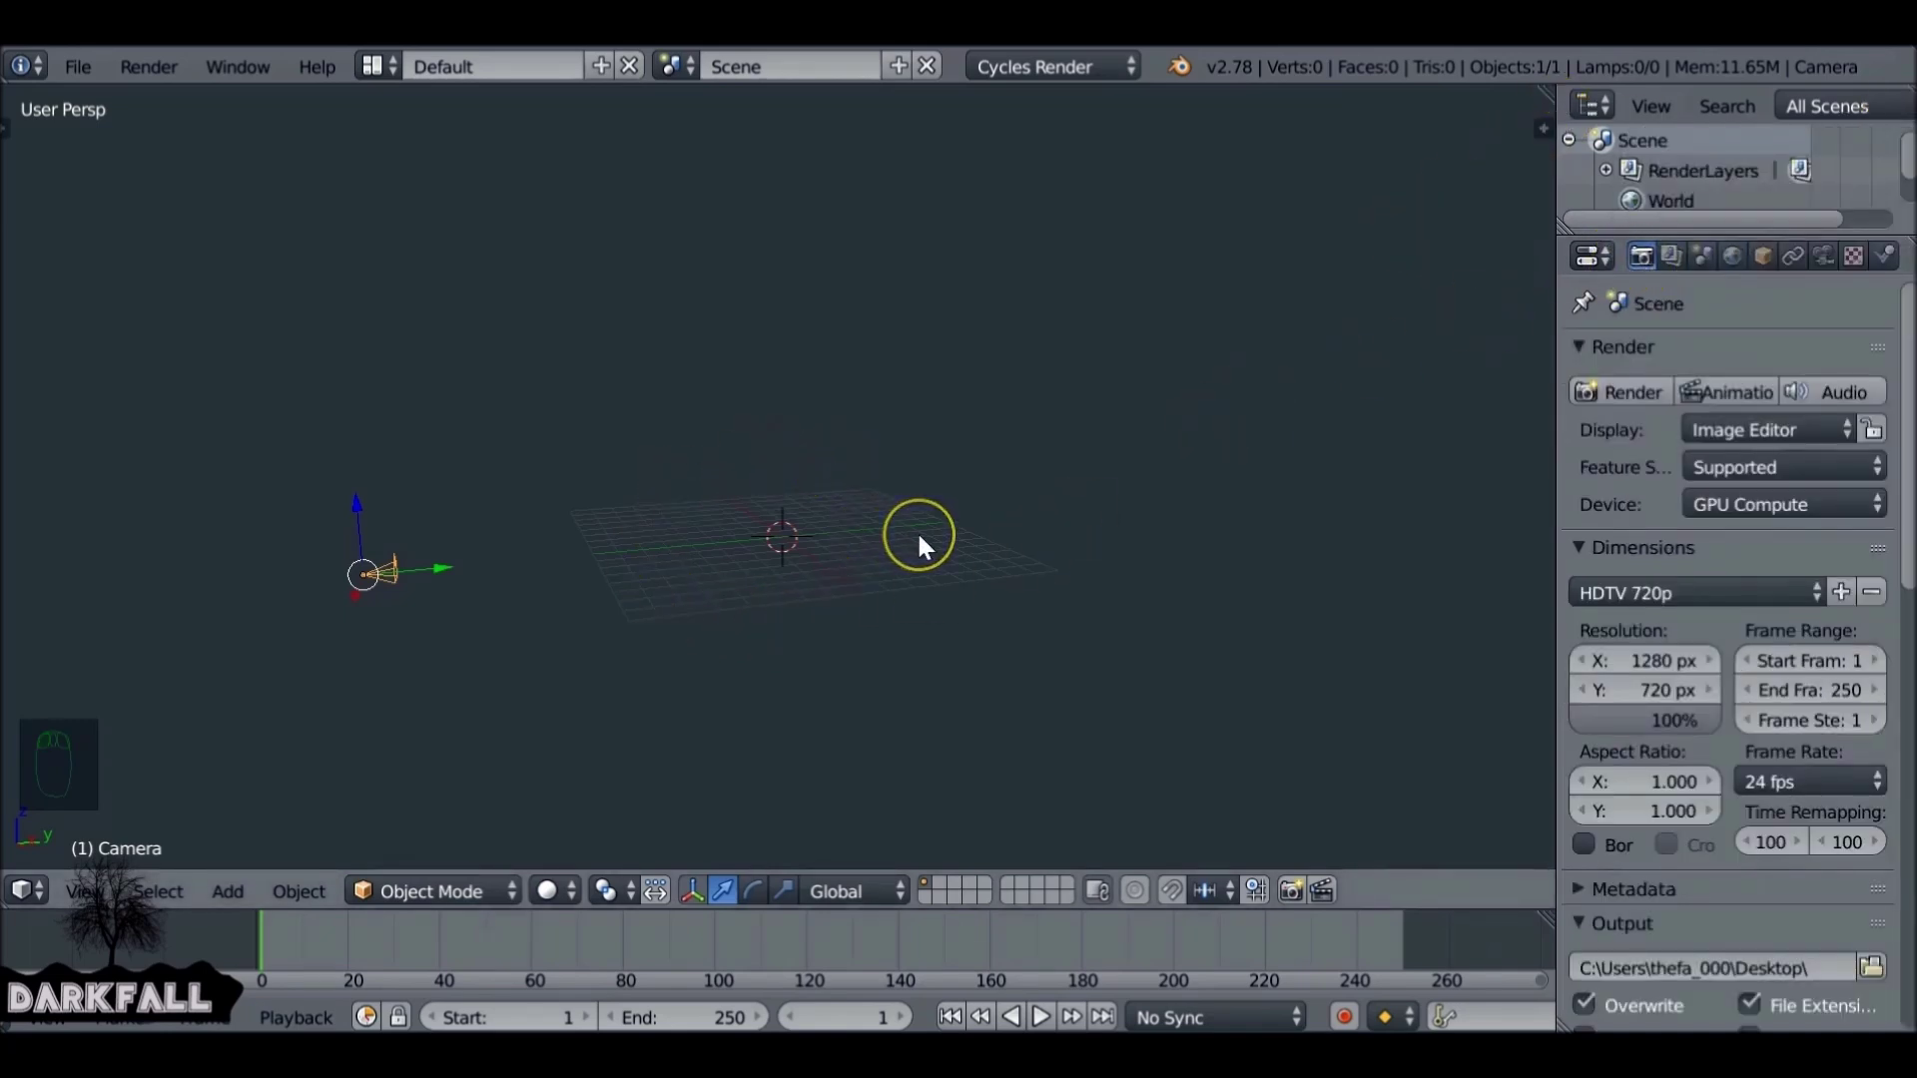
- Align the camera to the top view and move it along the X axis to centre the grid in the frame
{"action": "key", "text": "KP_7"}
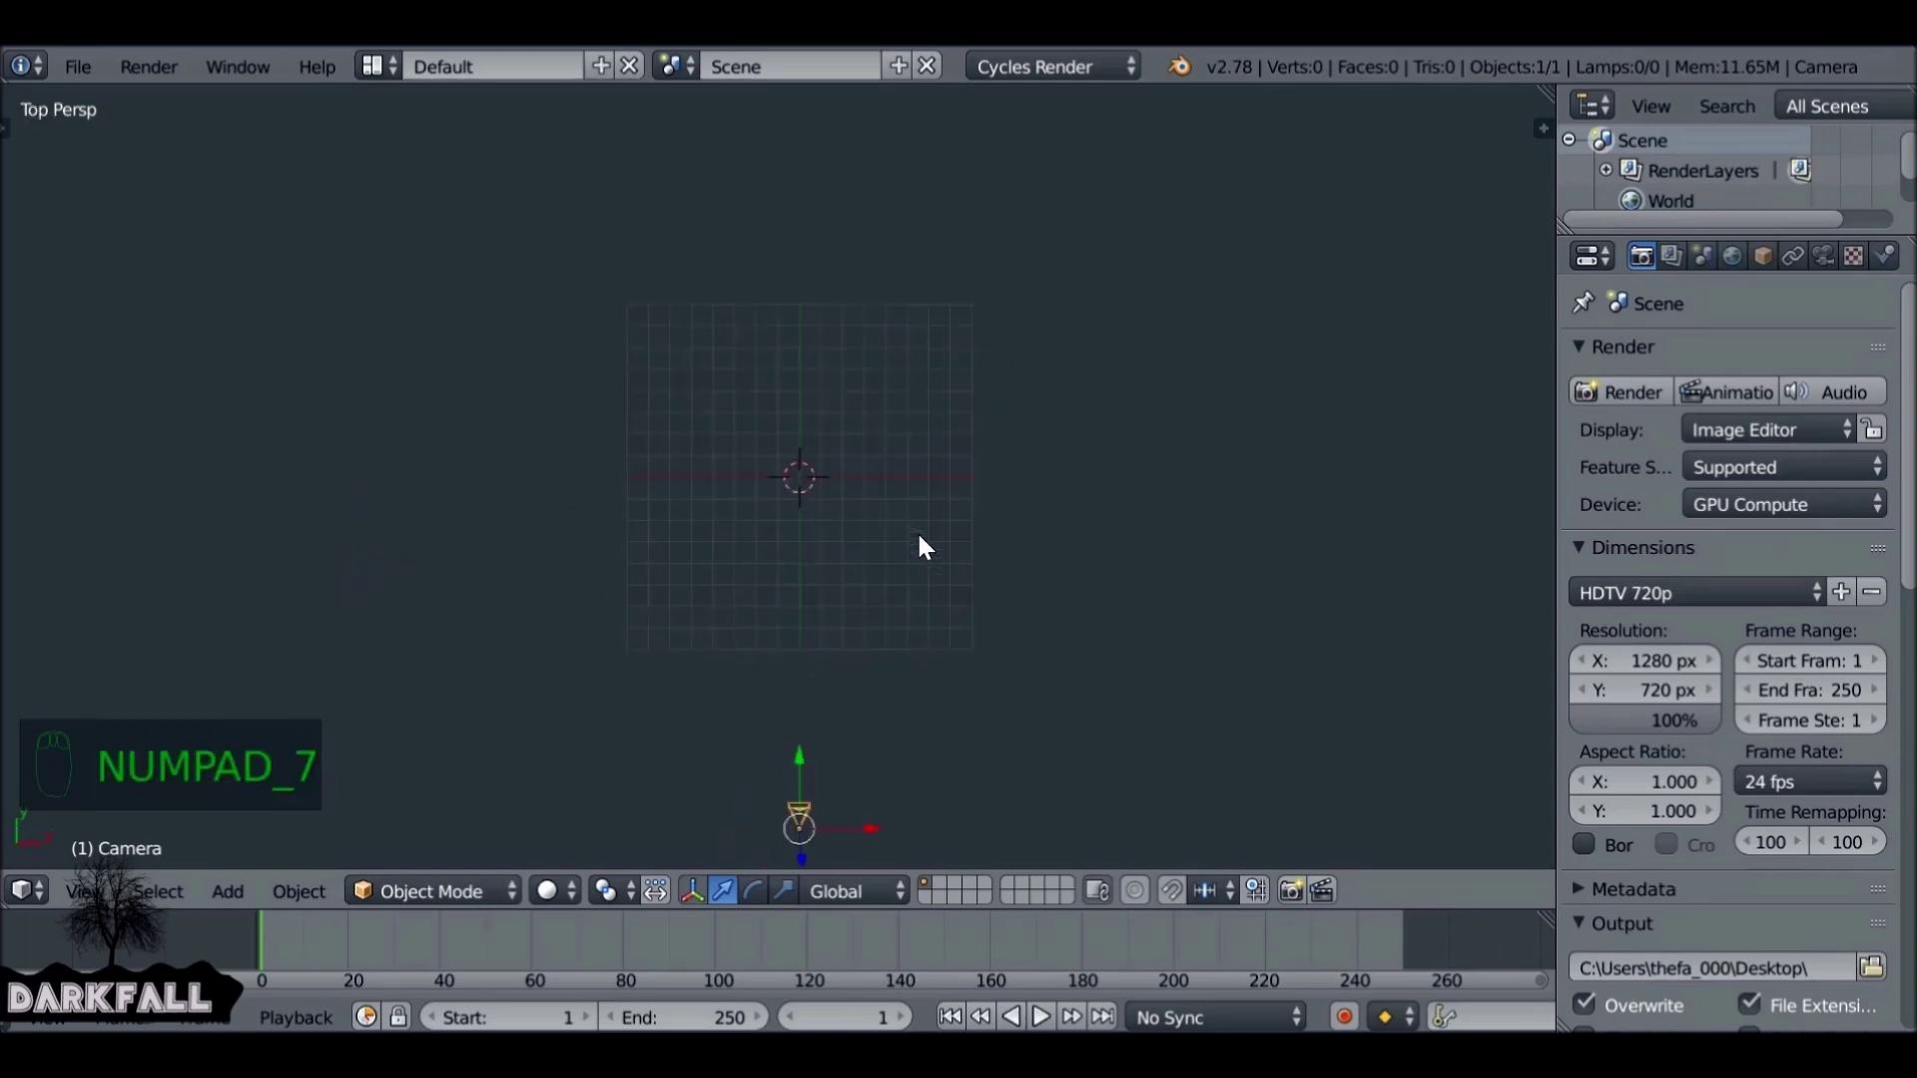
{"action": "key", "text": "ctrl+alt+KP_0"}
{"action": "key", "text": "g"}
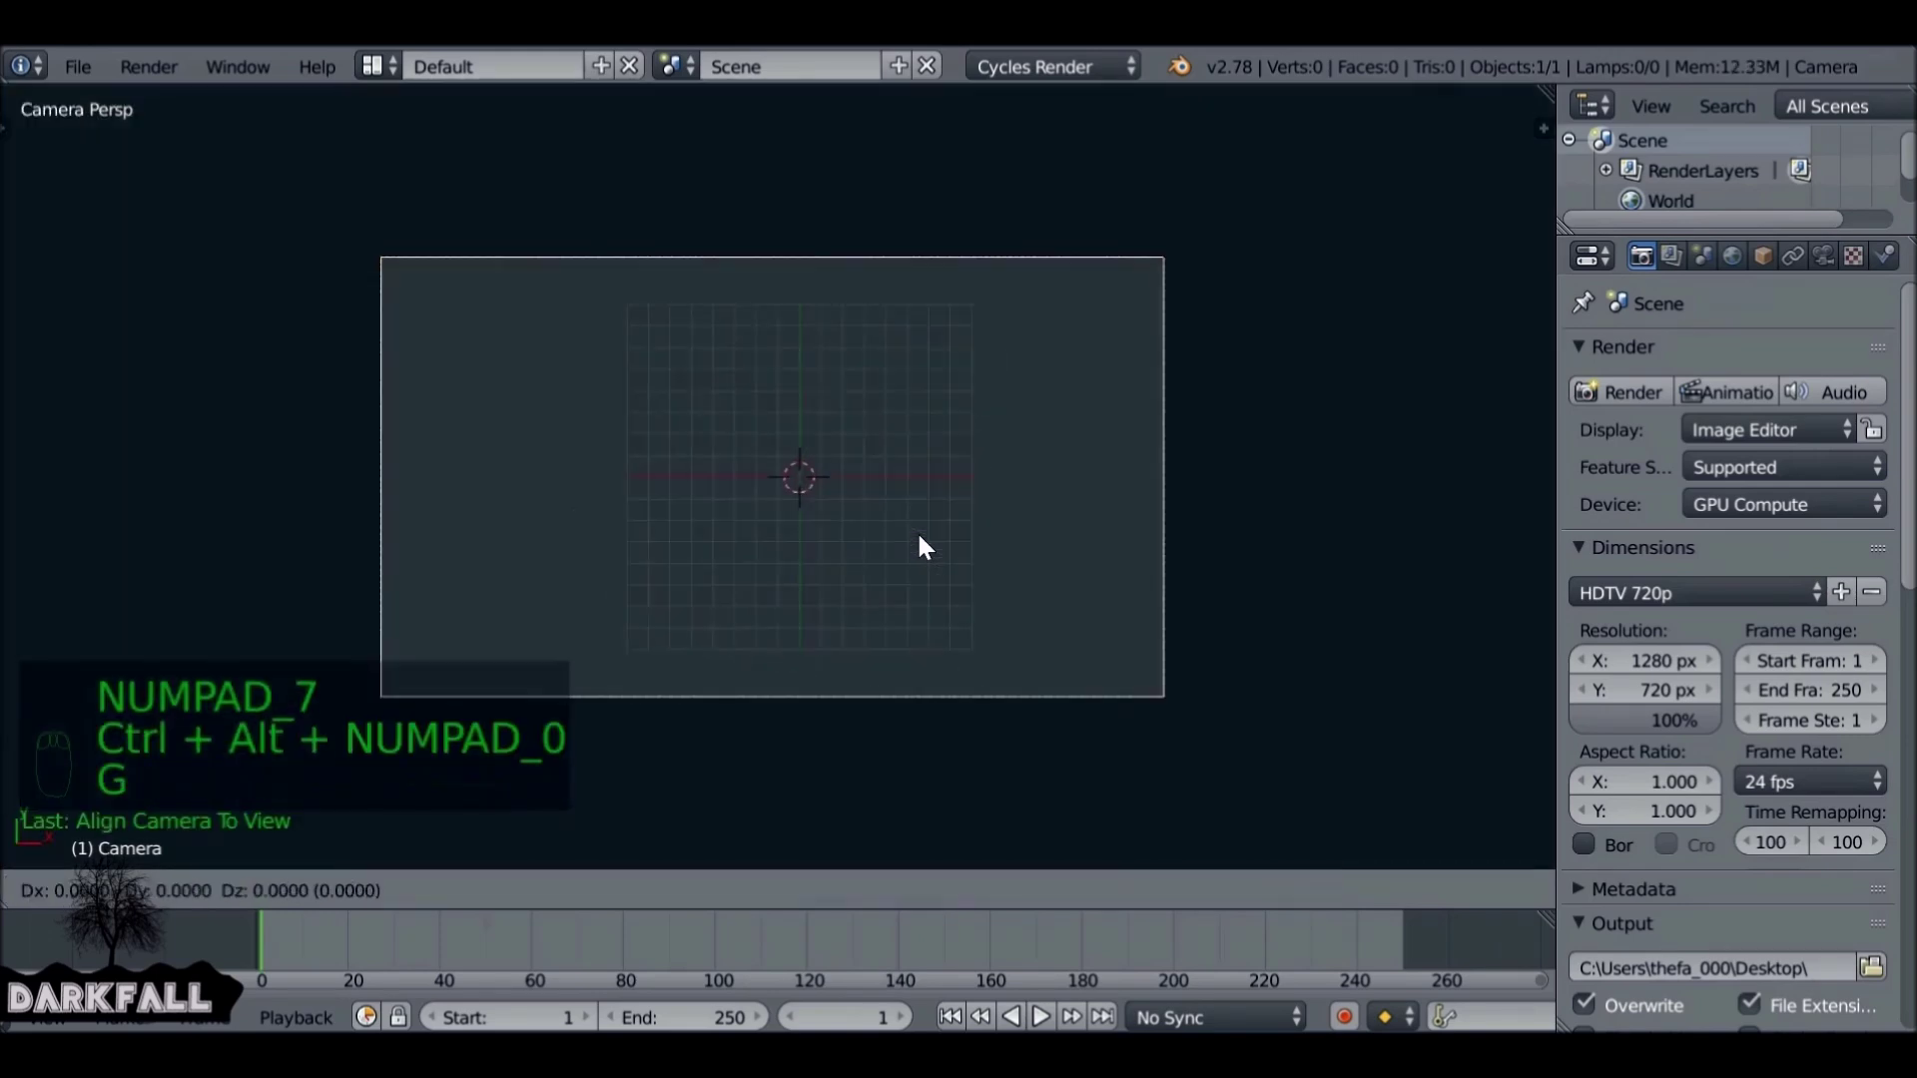
{"action": "key", "text": "x"}
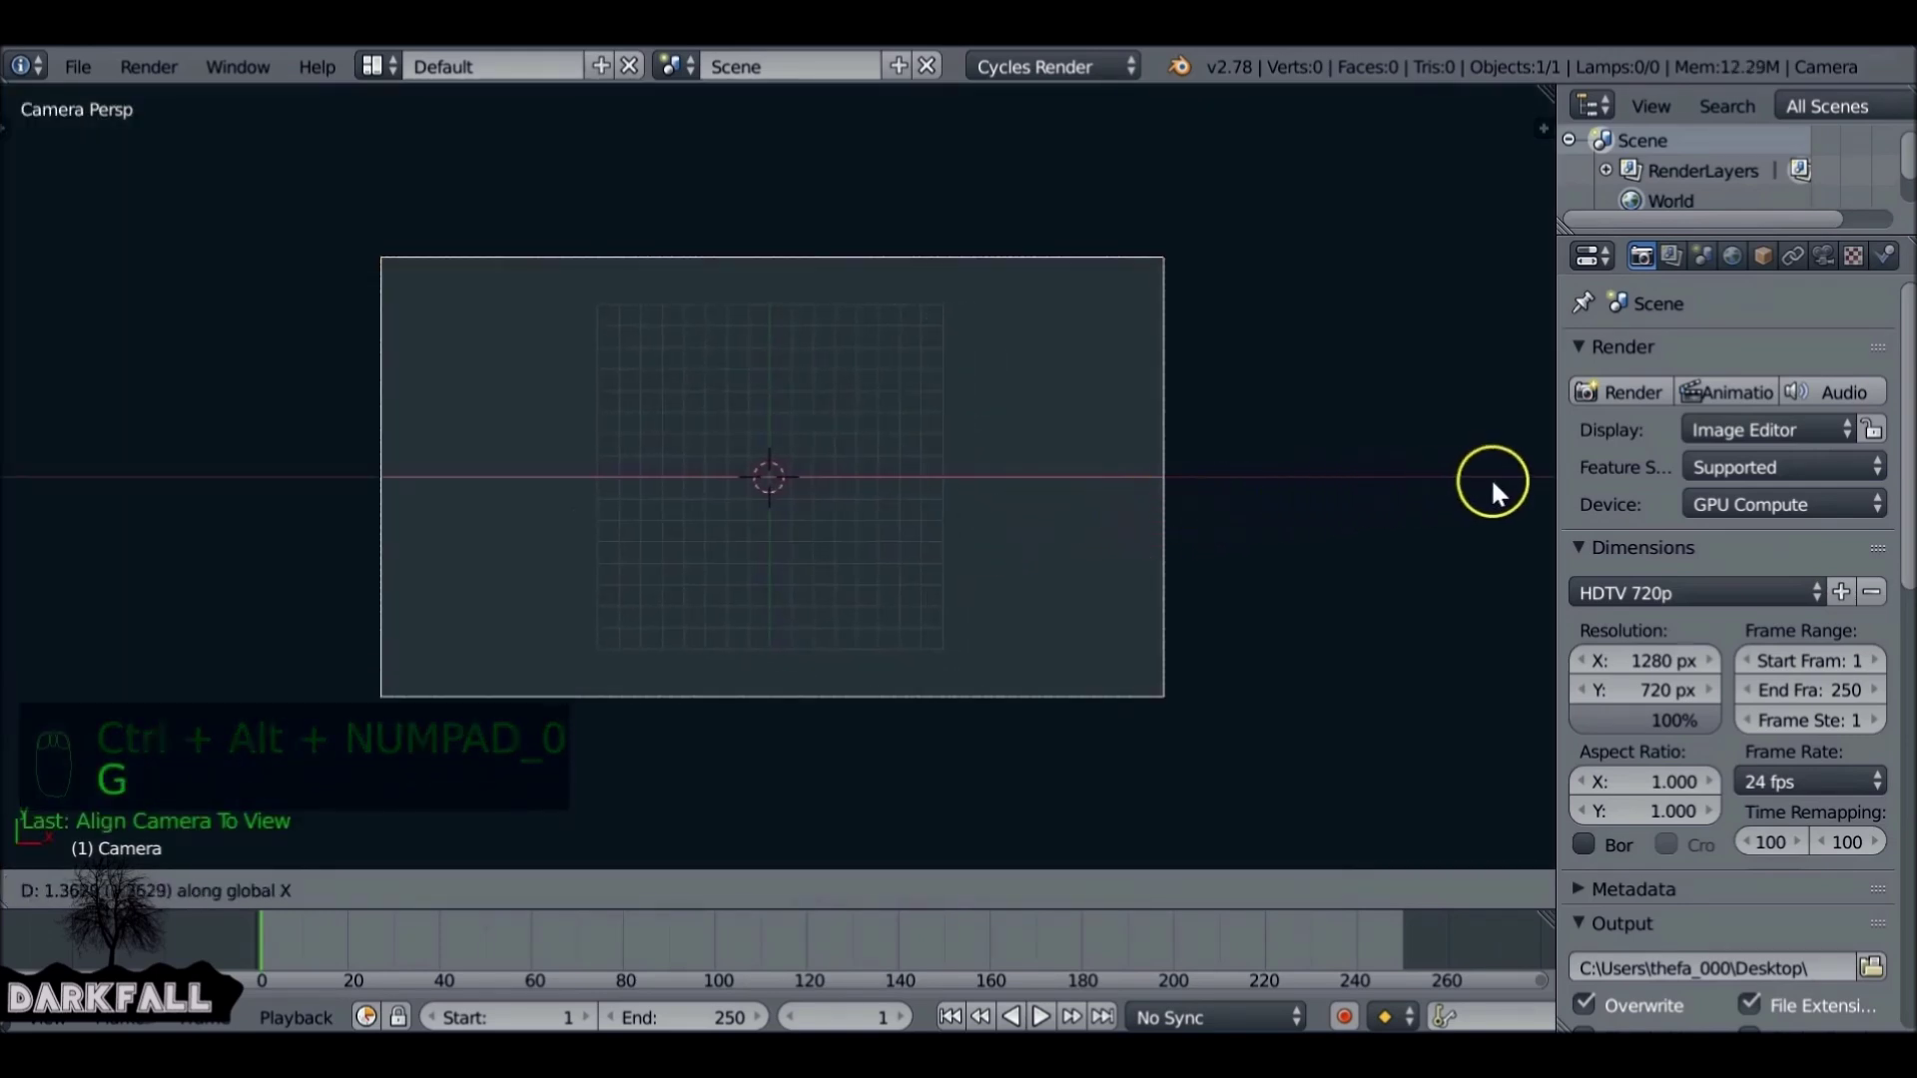
{"action": "left_click", "coordinate": [1249, 473]}
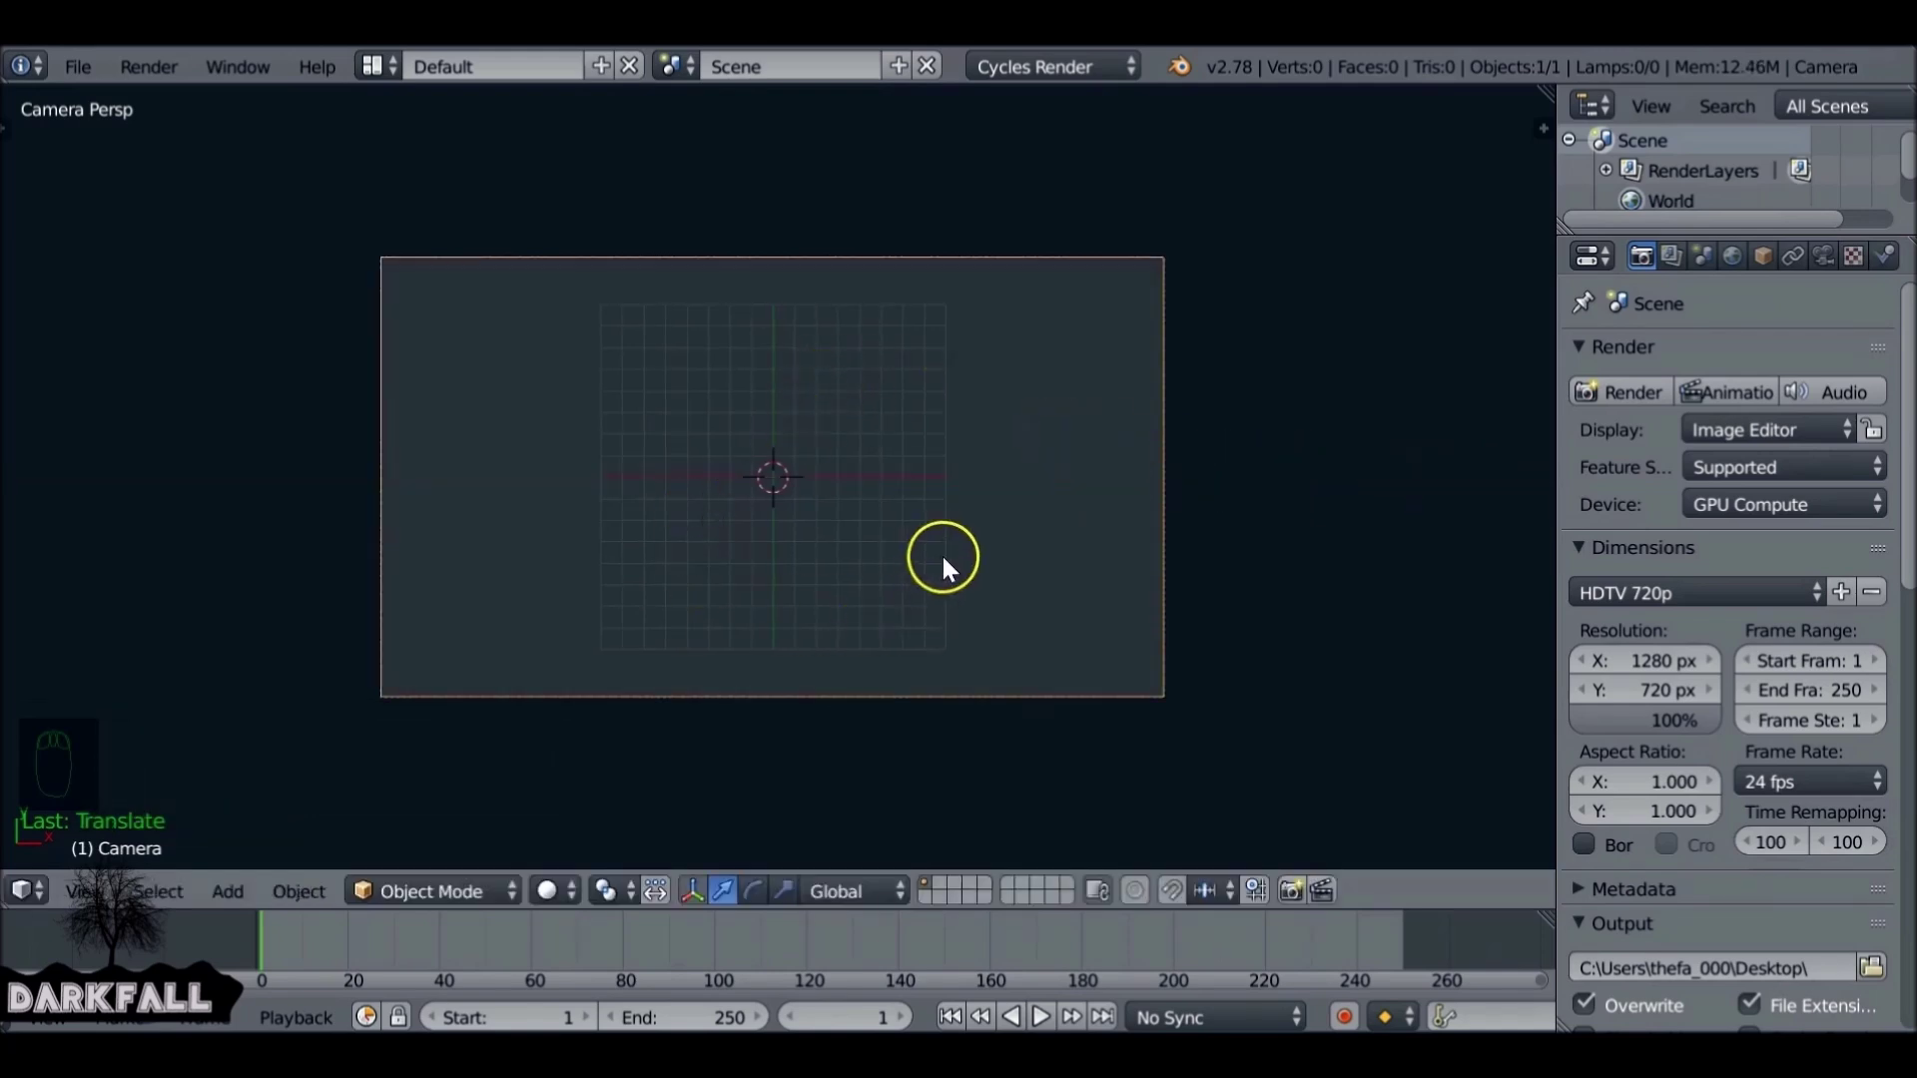
- Add a text object at the centre of the scene and enlarge it
{"action": "key", "text": "shift+a"}
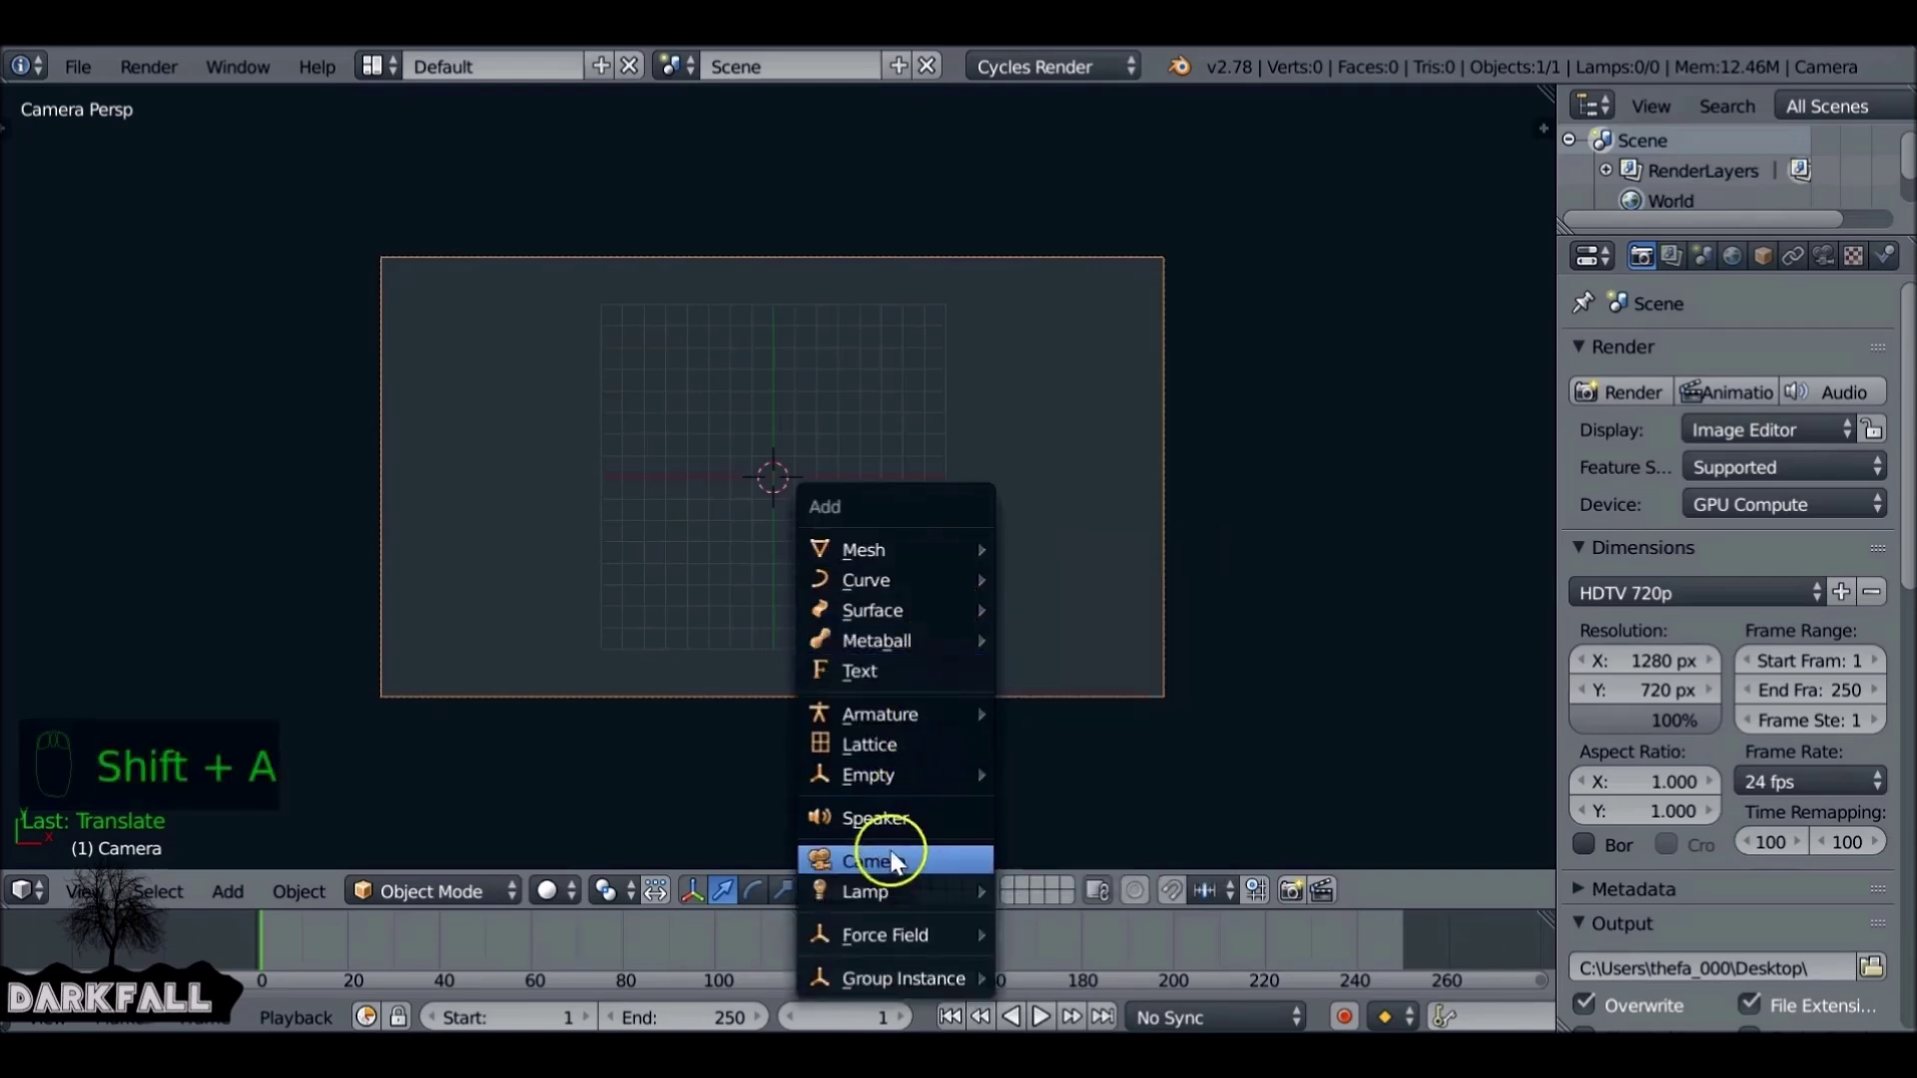
{"action": "left_click", "coordinate": [882, 673]}
{"action": "key", "text": "s"}
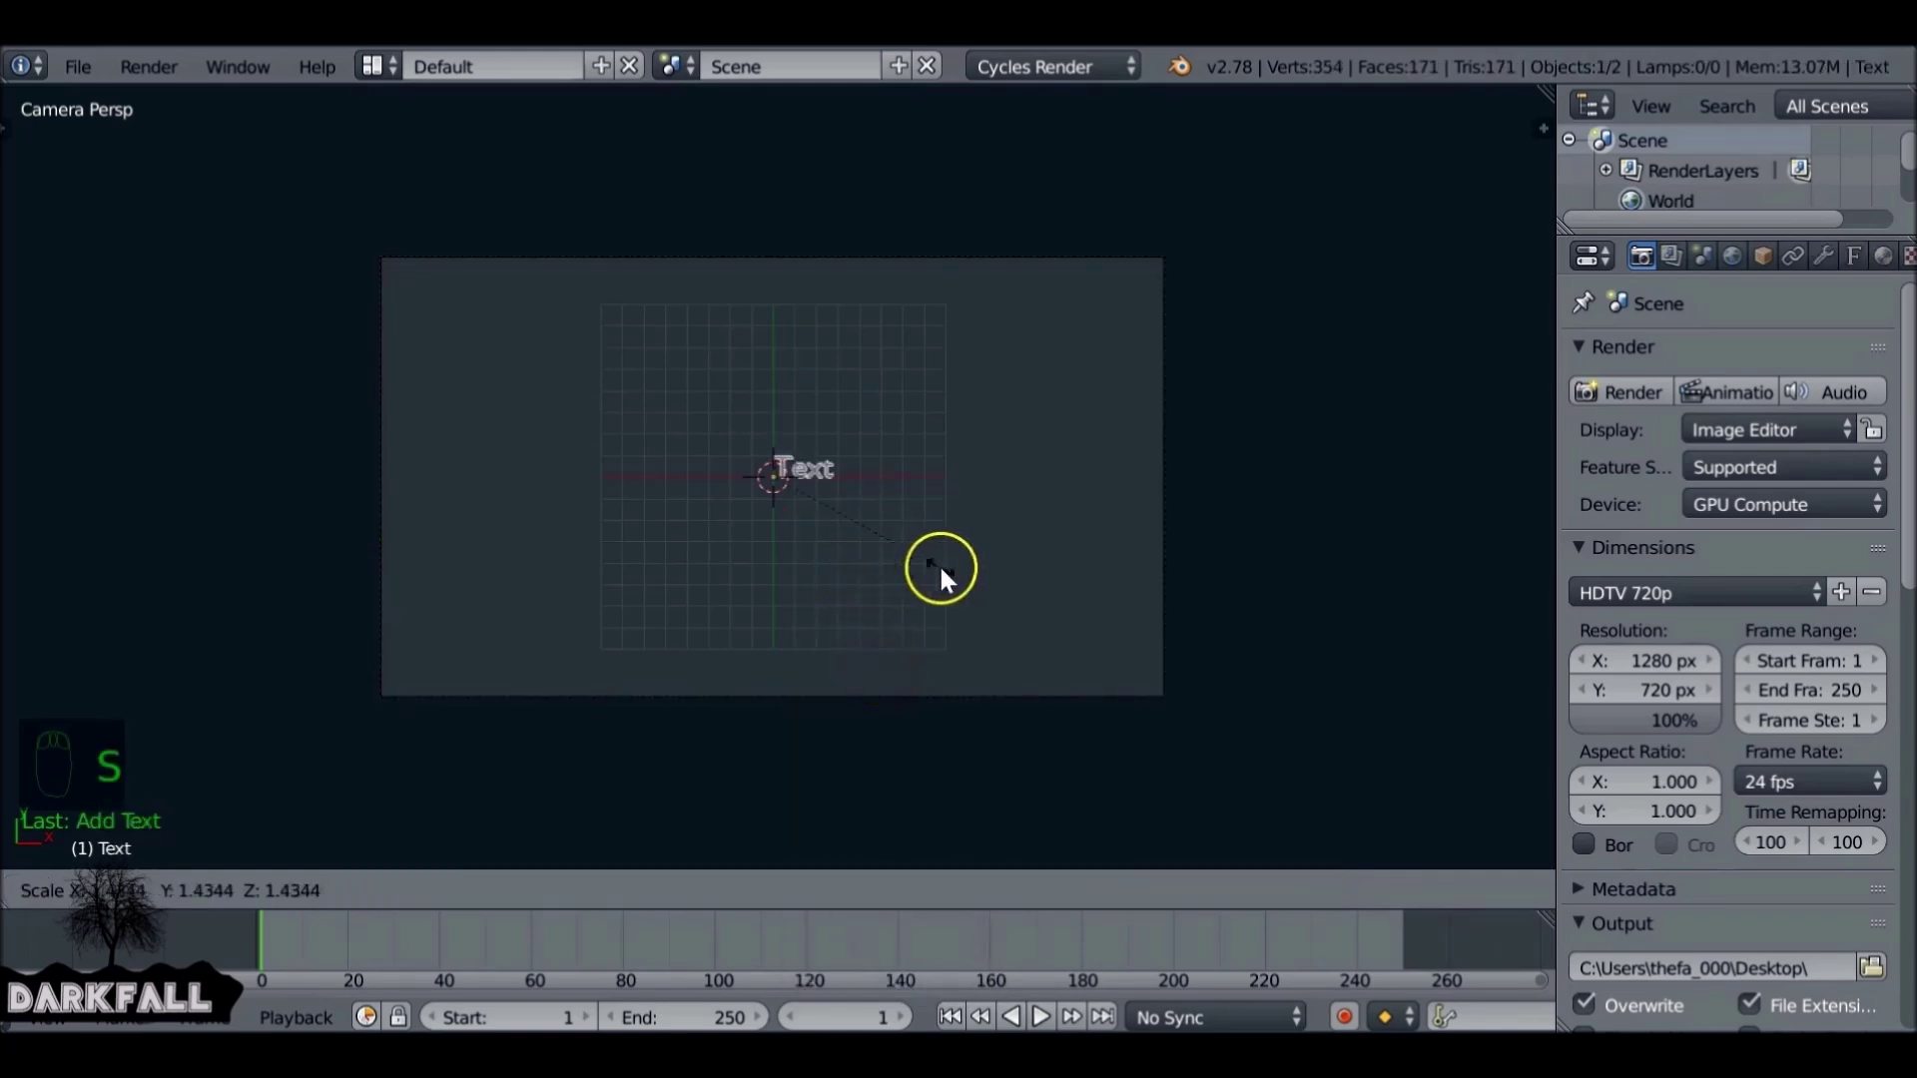
{"action": "left_click", "coordinate": [8, 584]}
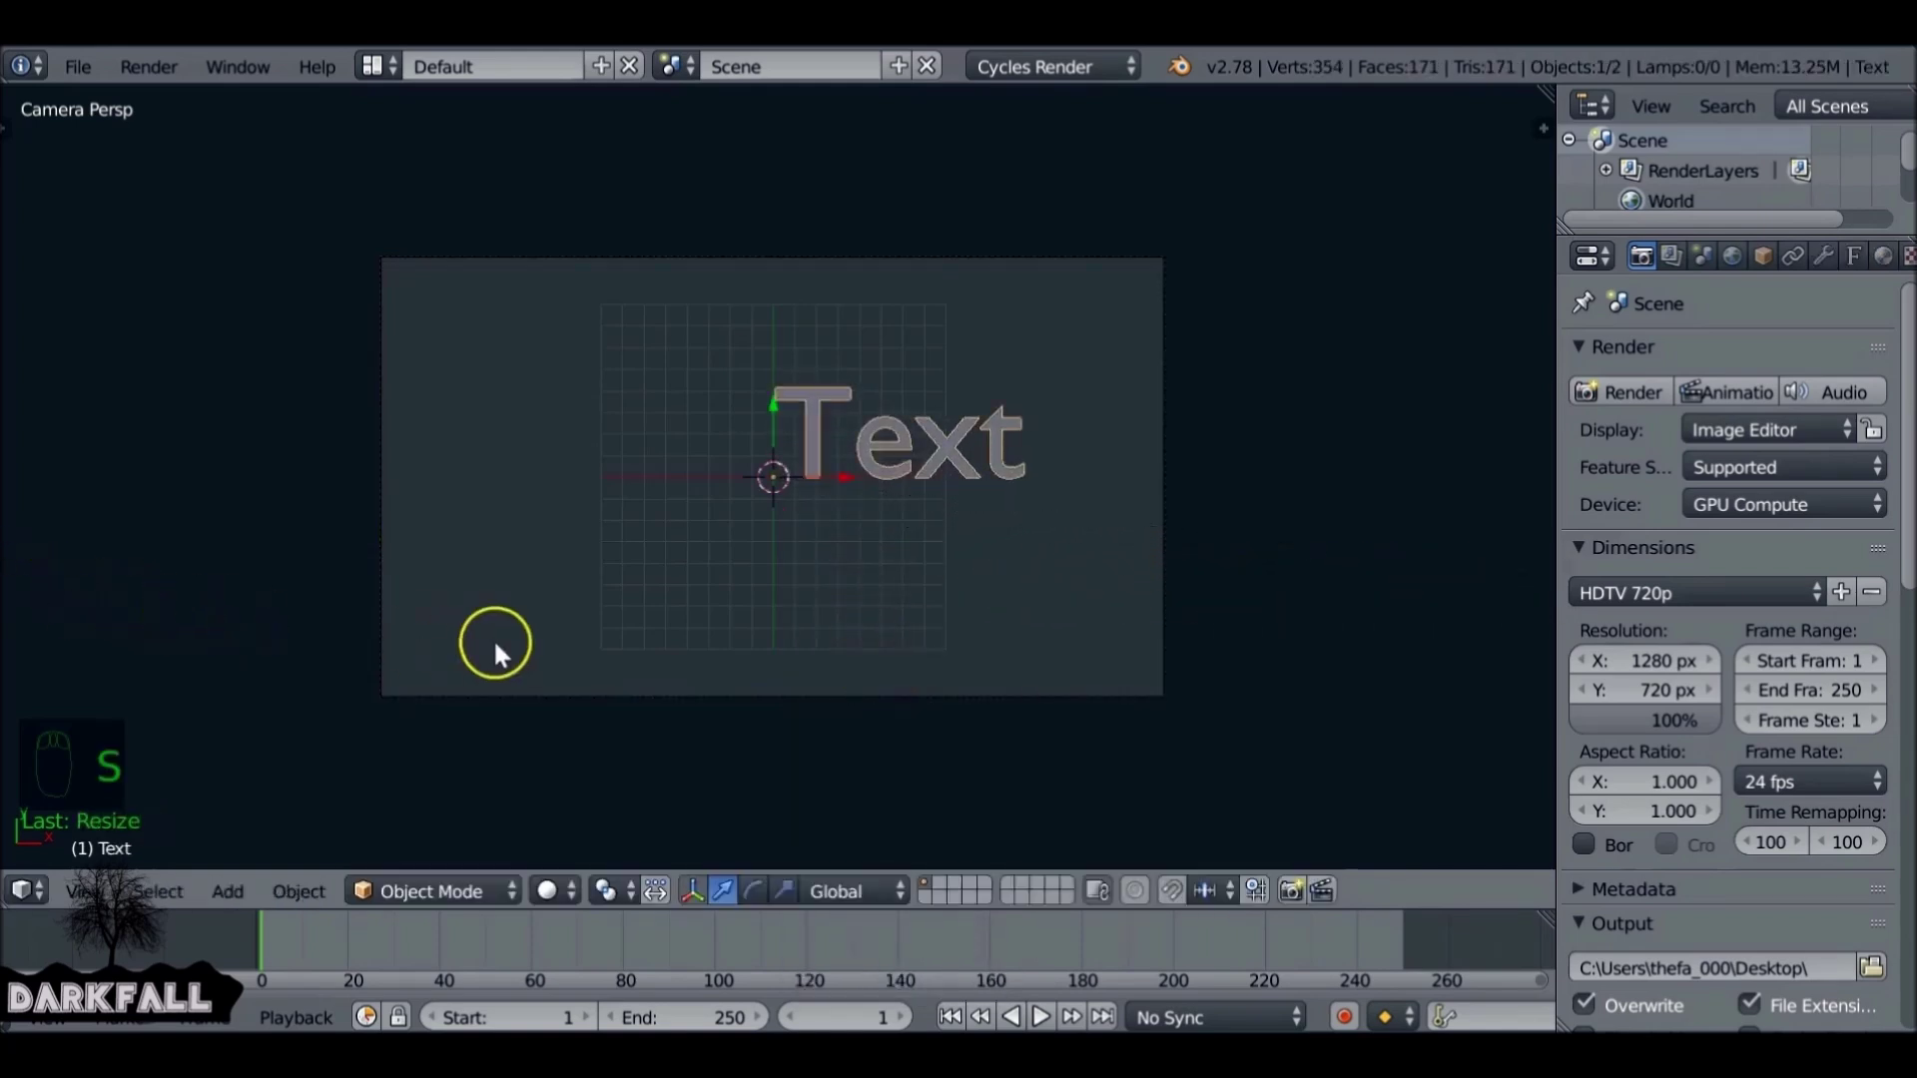
- Replace the text object's wording with "Darkfall" and shift it along X to roughly centre it in the camera frame
{"action": "key", "text": "Tab"}
{"action": "key", "text": "BackSpace"}
{"action": "key", "text": "BackSpace"}
{"action": "key", "text": "BackSpace"}
{"action": "key", "text": "BackSpace"}
{"action": "key", "text": "BackSpace"}
{"action": "key", "text": "BackSpace"}
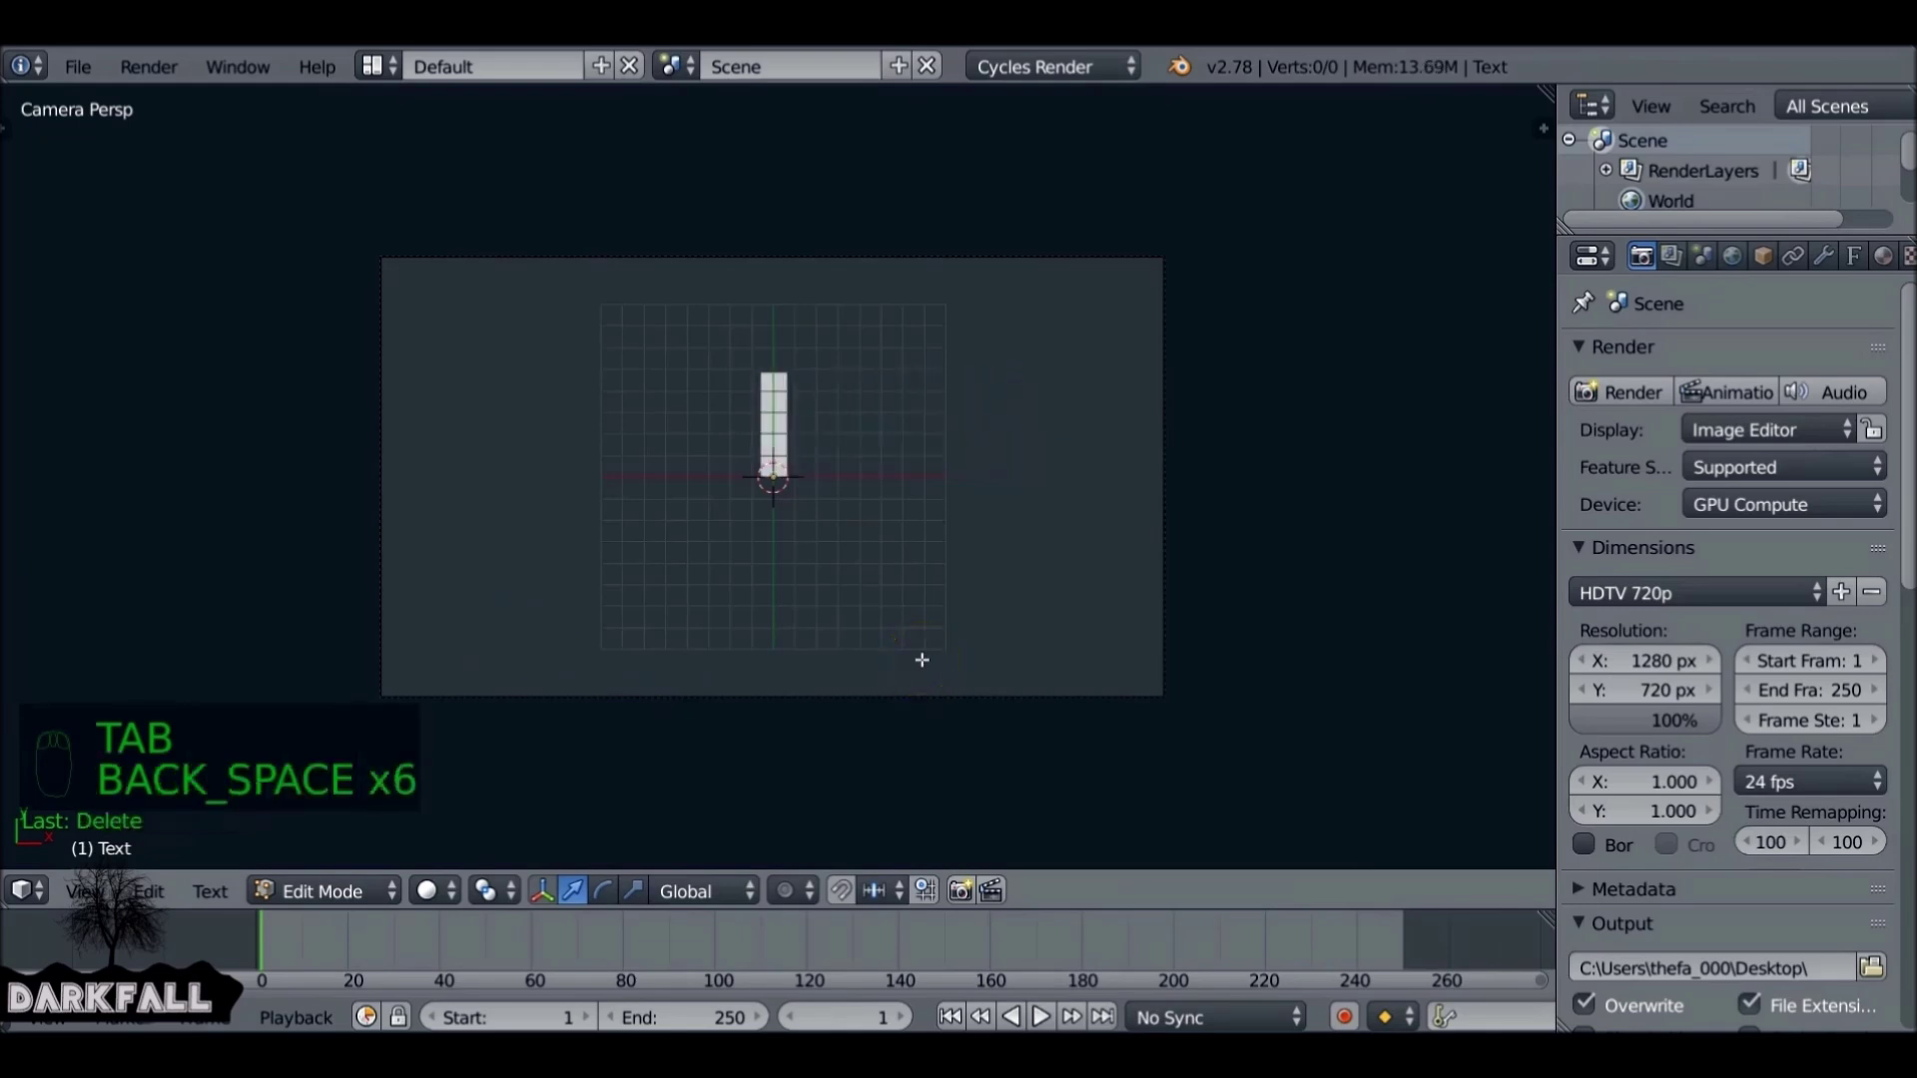
{"action": "type", "text": "Darkfall"}
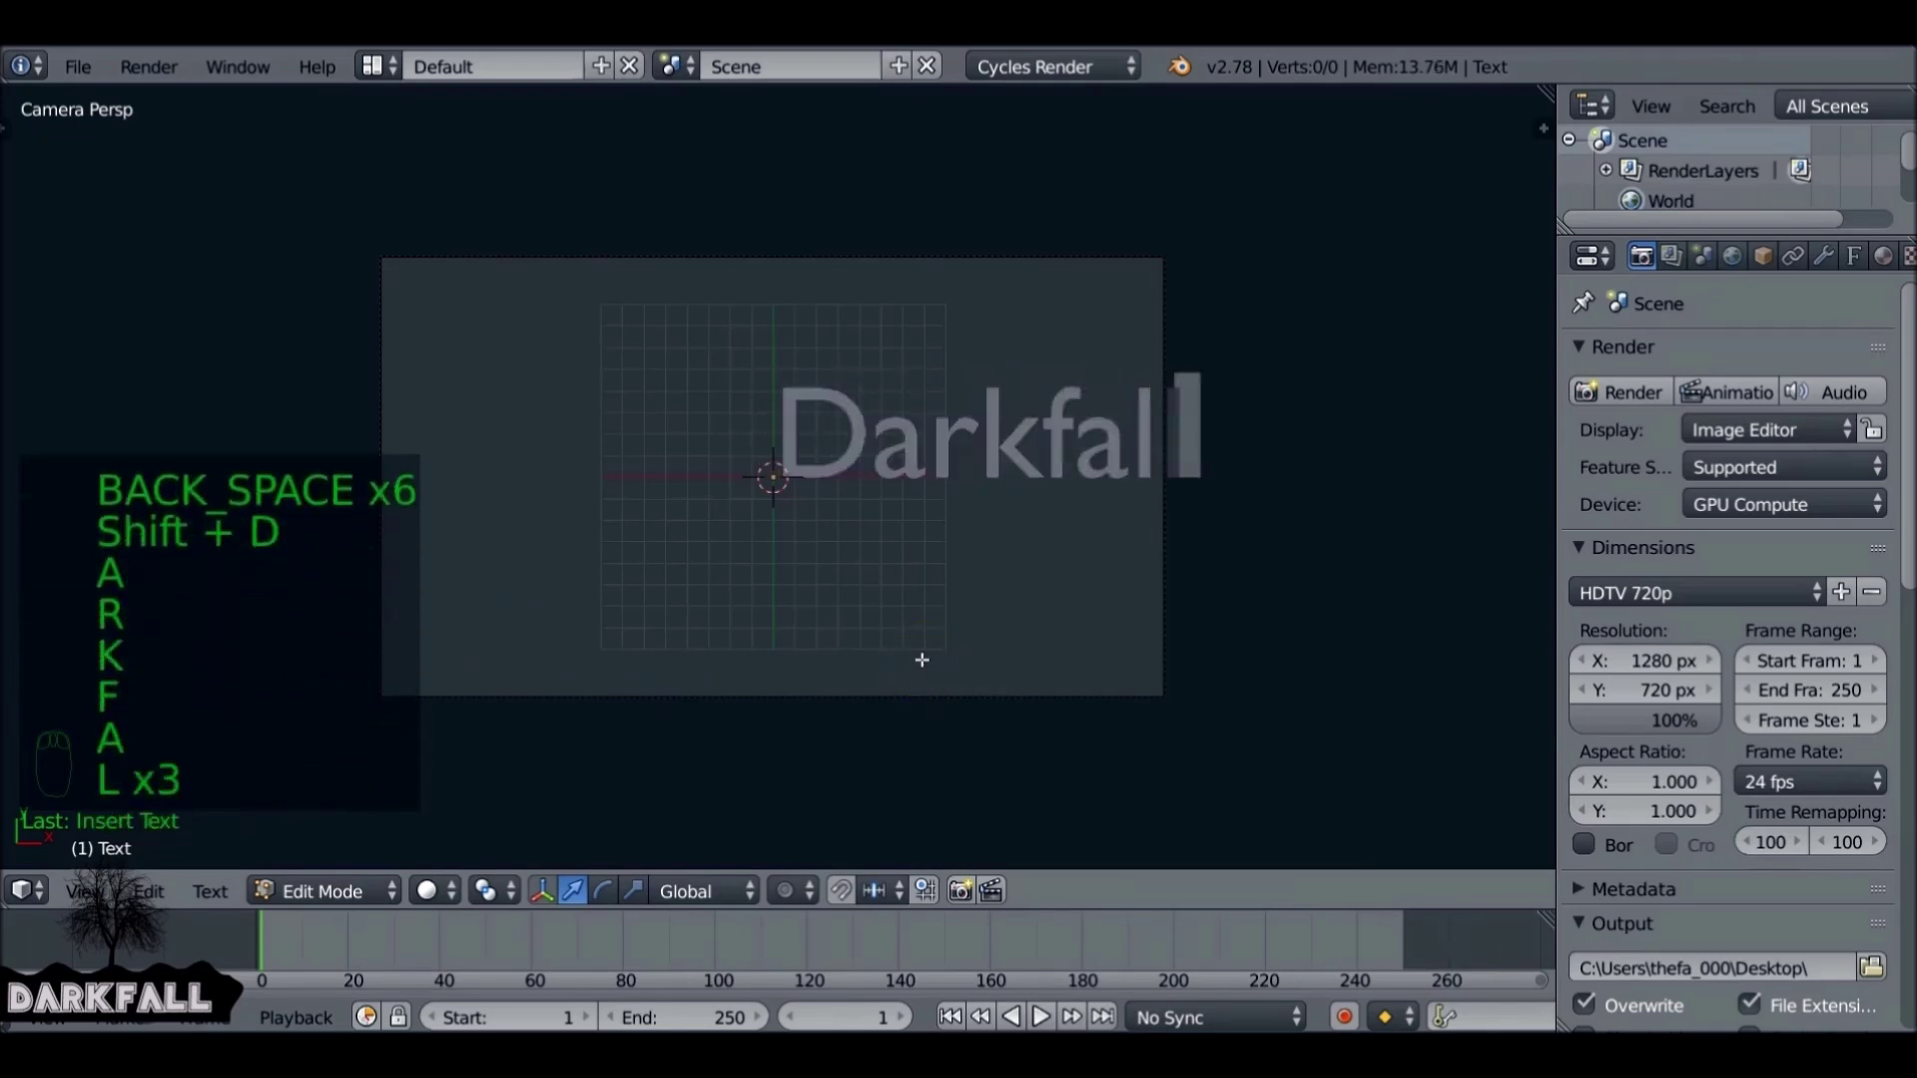
{"action": "key", "text": "Tab"}
{"action": "right_click", "coordinate": [827, 462]}
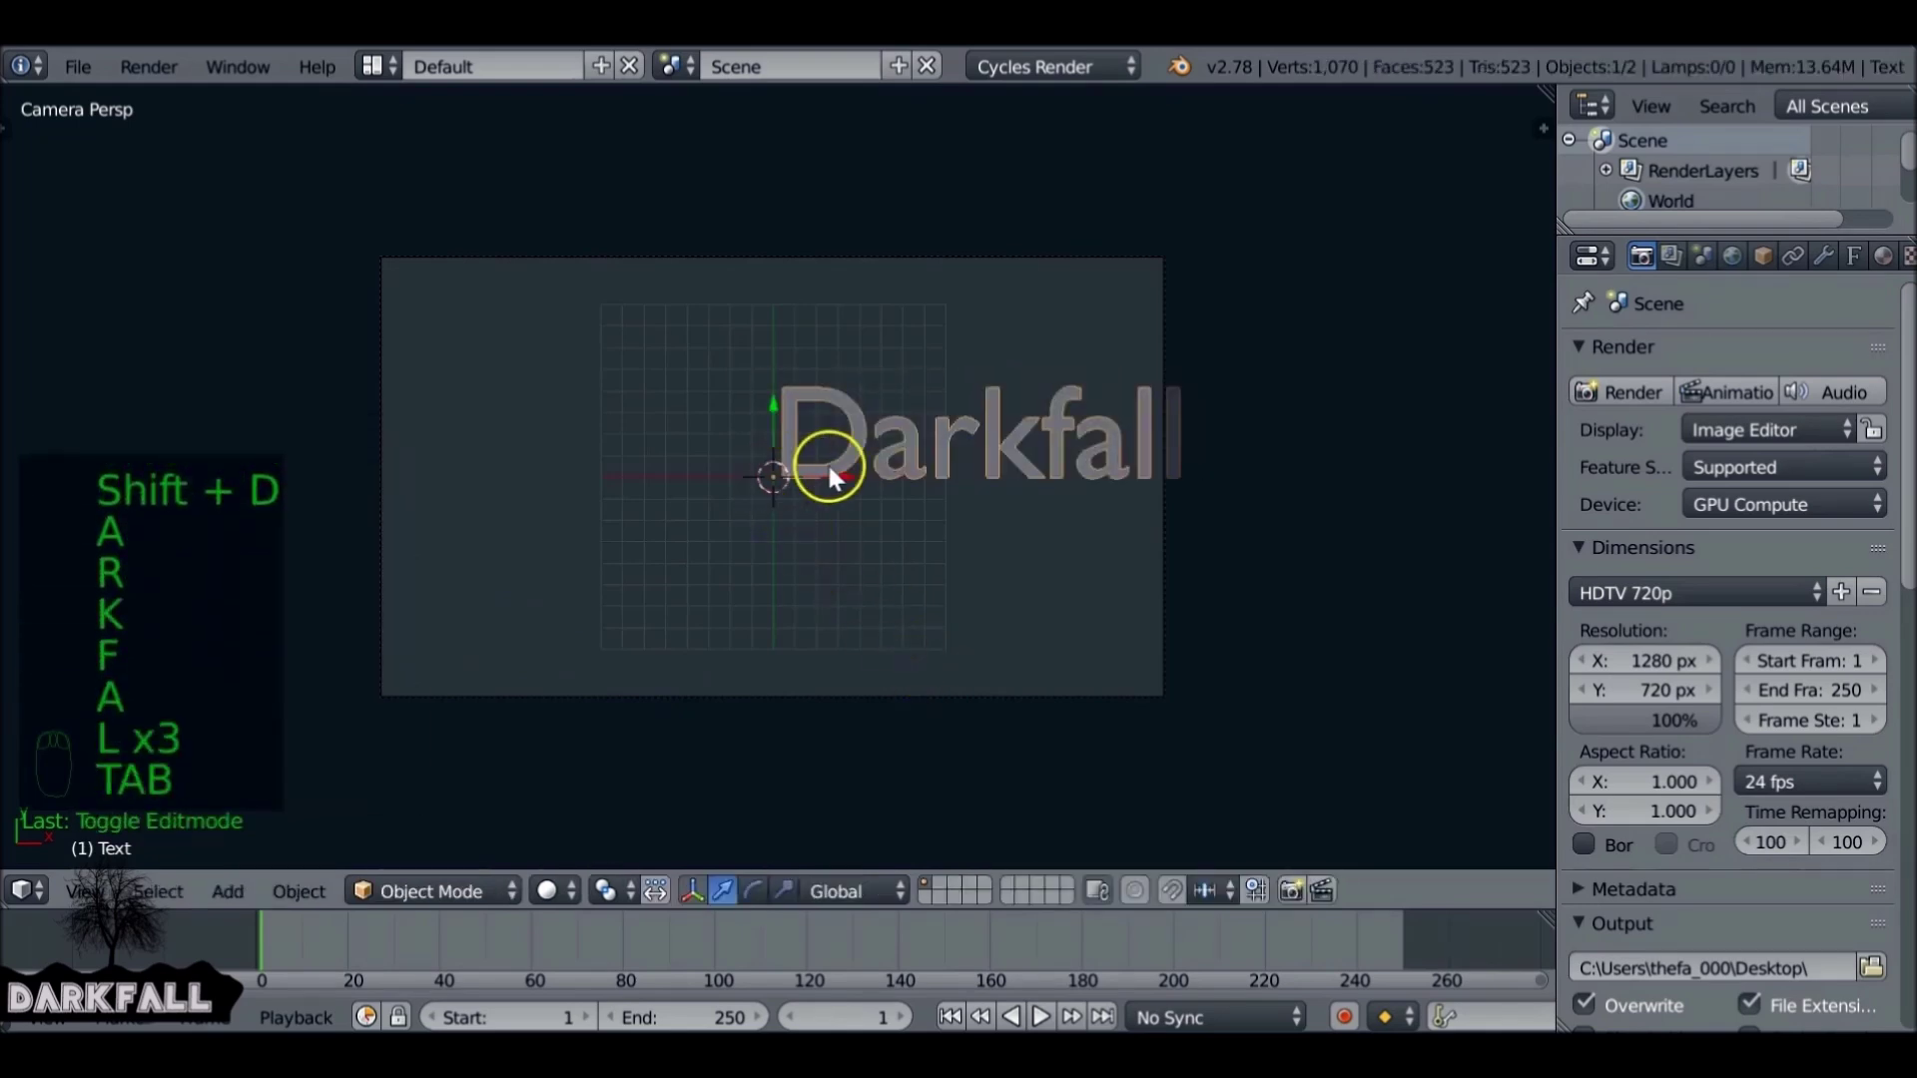
{"action": "left_click_drag", "start_coordinate": [838, 476], "coordinate": [653, 479]}
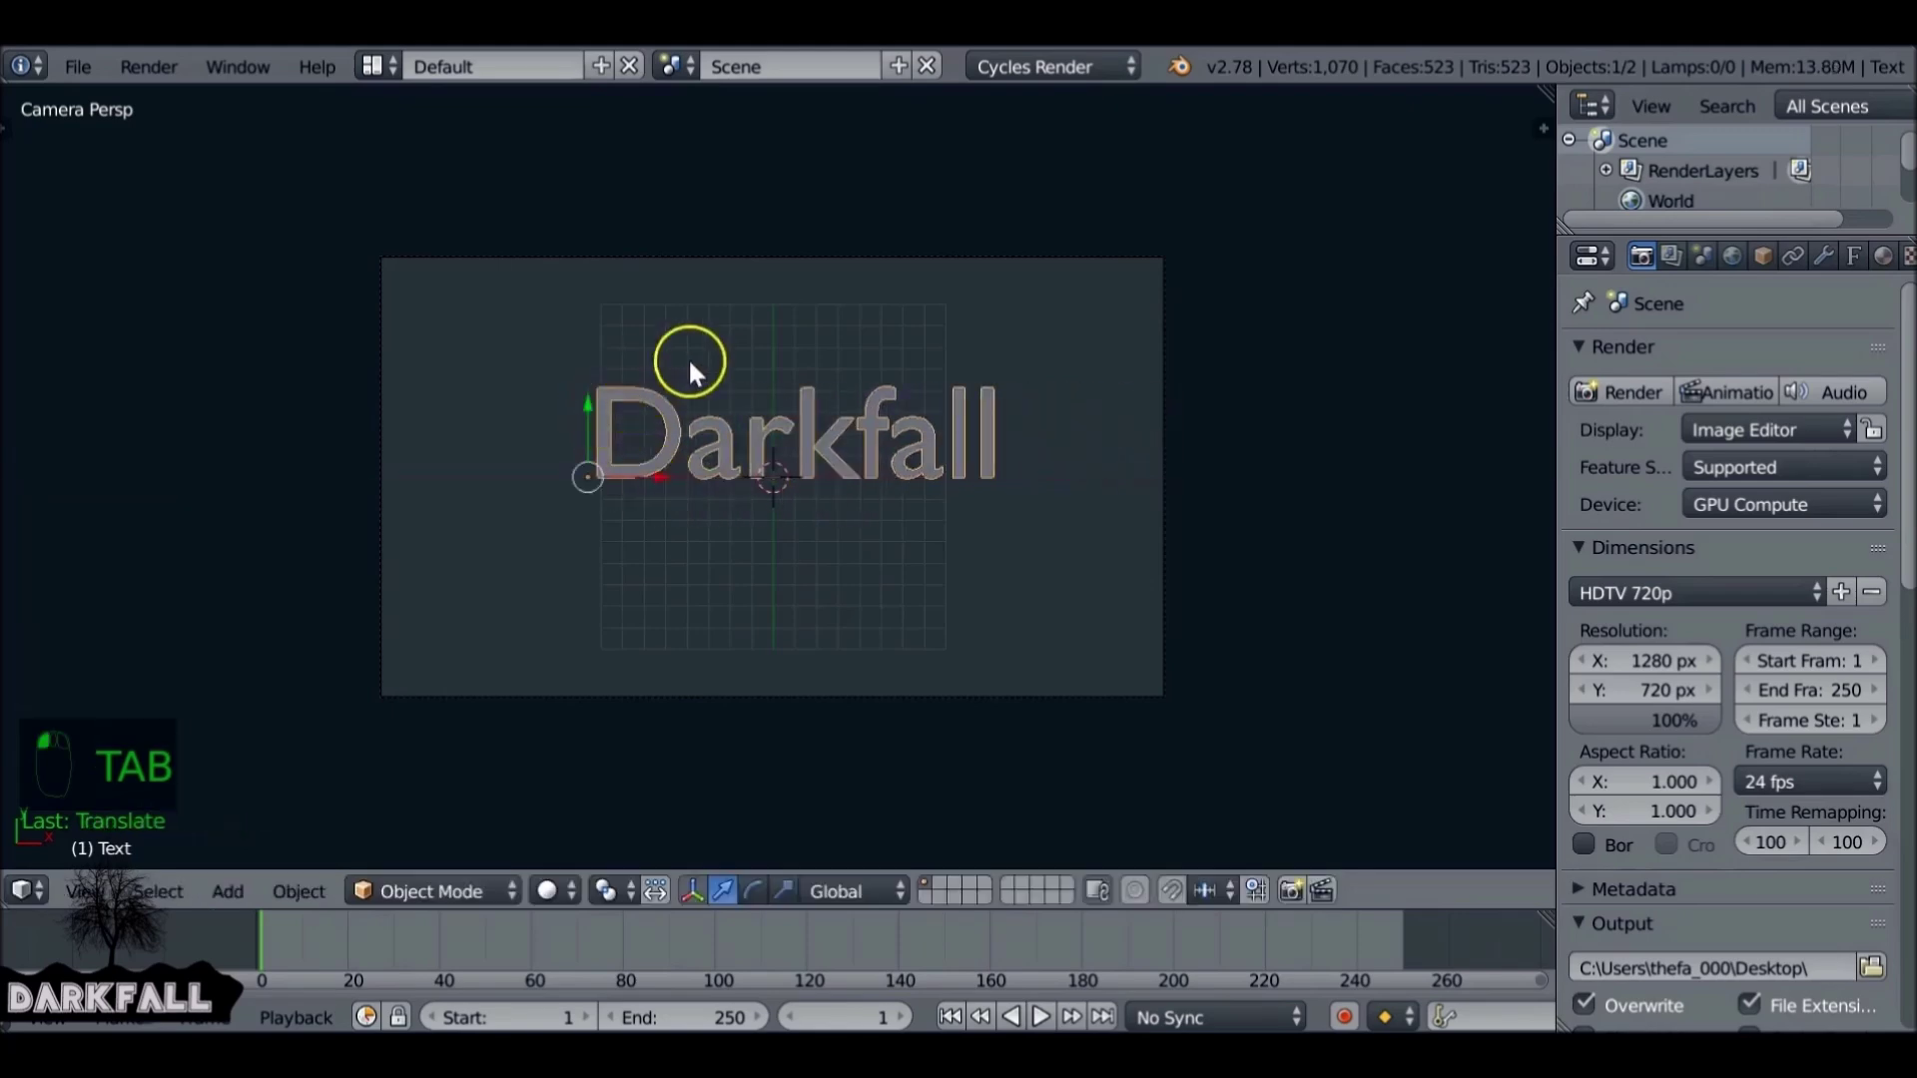
- Load the MarketD font as the text's regular font
{"action": "left_click", "coordinate": [1853, 257]}
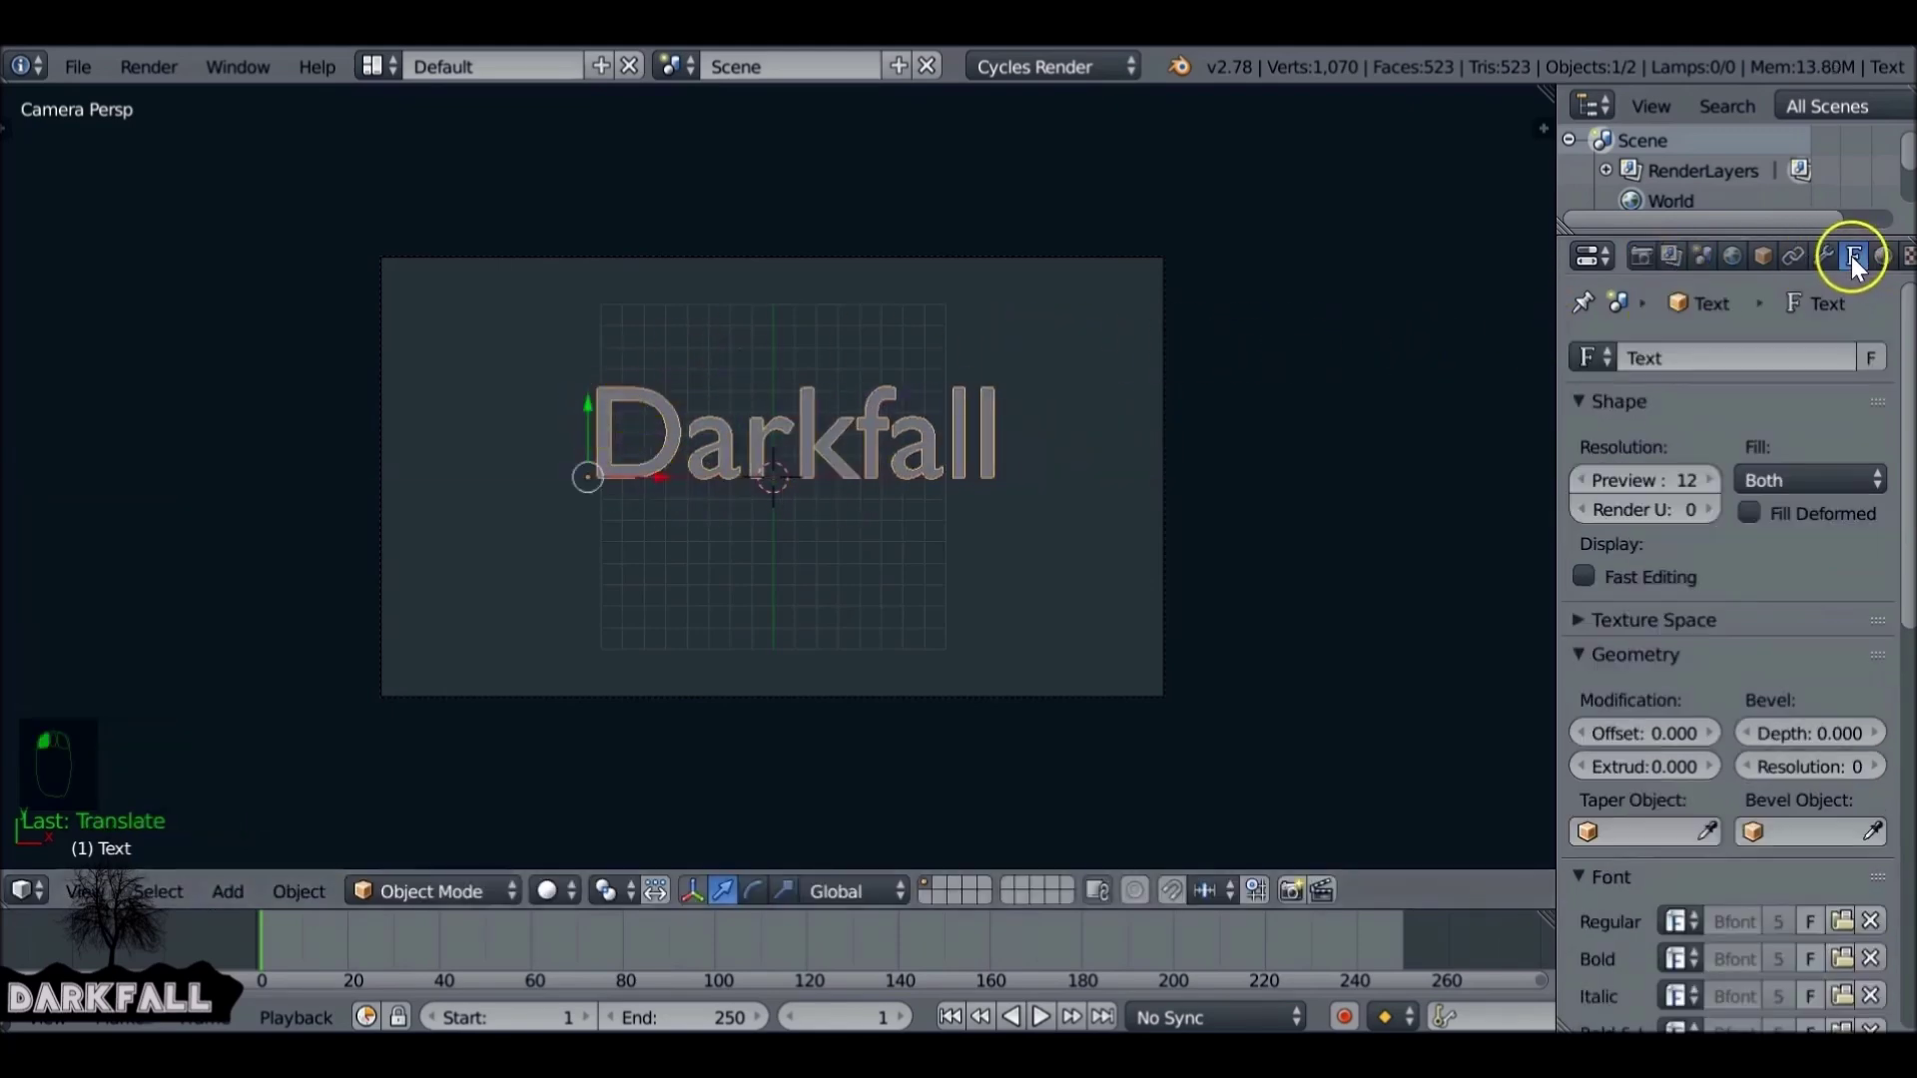
{"action": "scroll", "coordinate": [1884, 499], "scroll_direction": "down", "scroll_amount": 5}
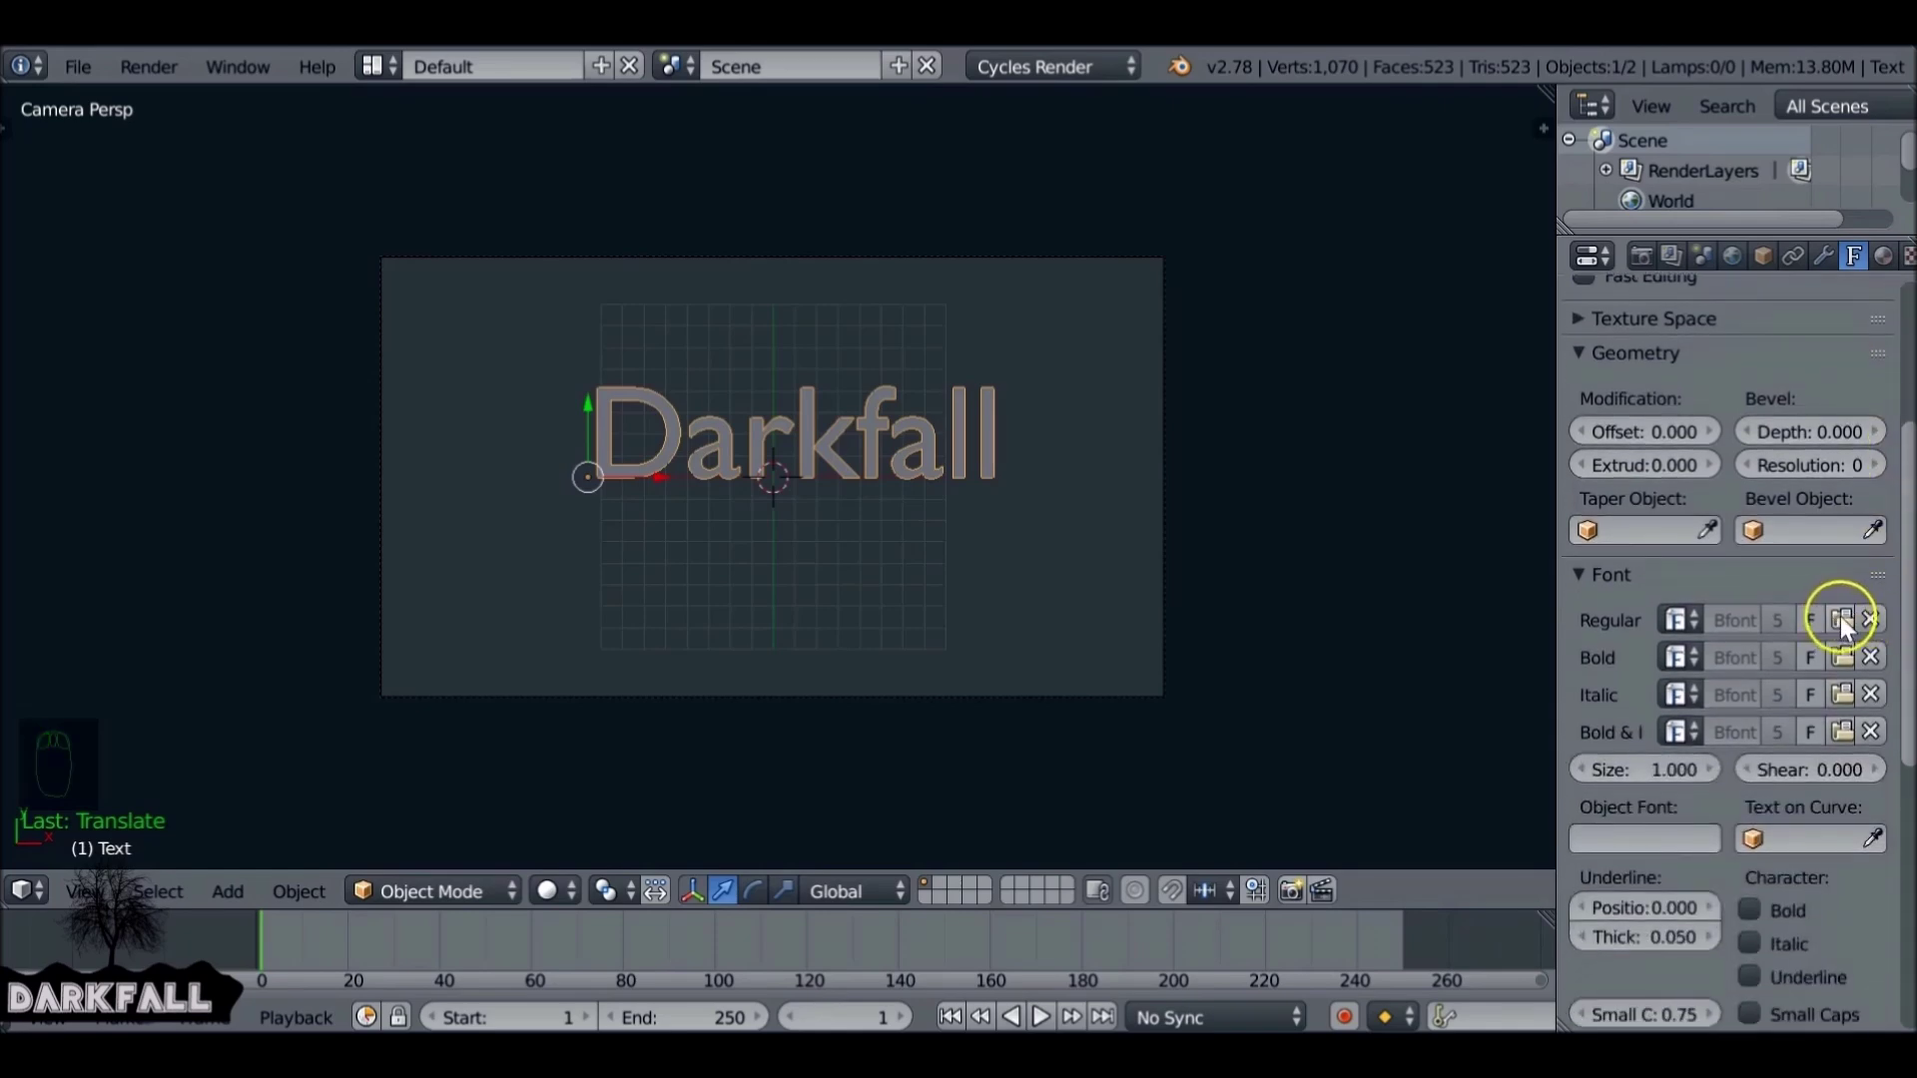
{"action": "left_click", "coordinate": [1841, 615]}
- Scale down the Darkfall text and move it into the lower-left corner of the camera frame
{"action": "key", "text": "s"}
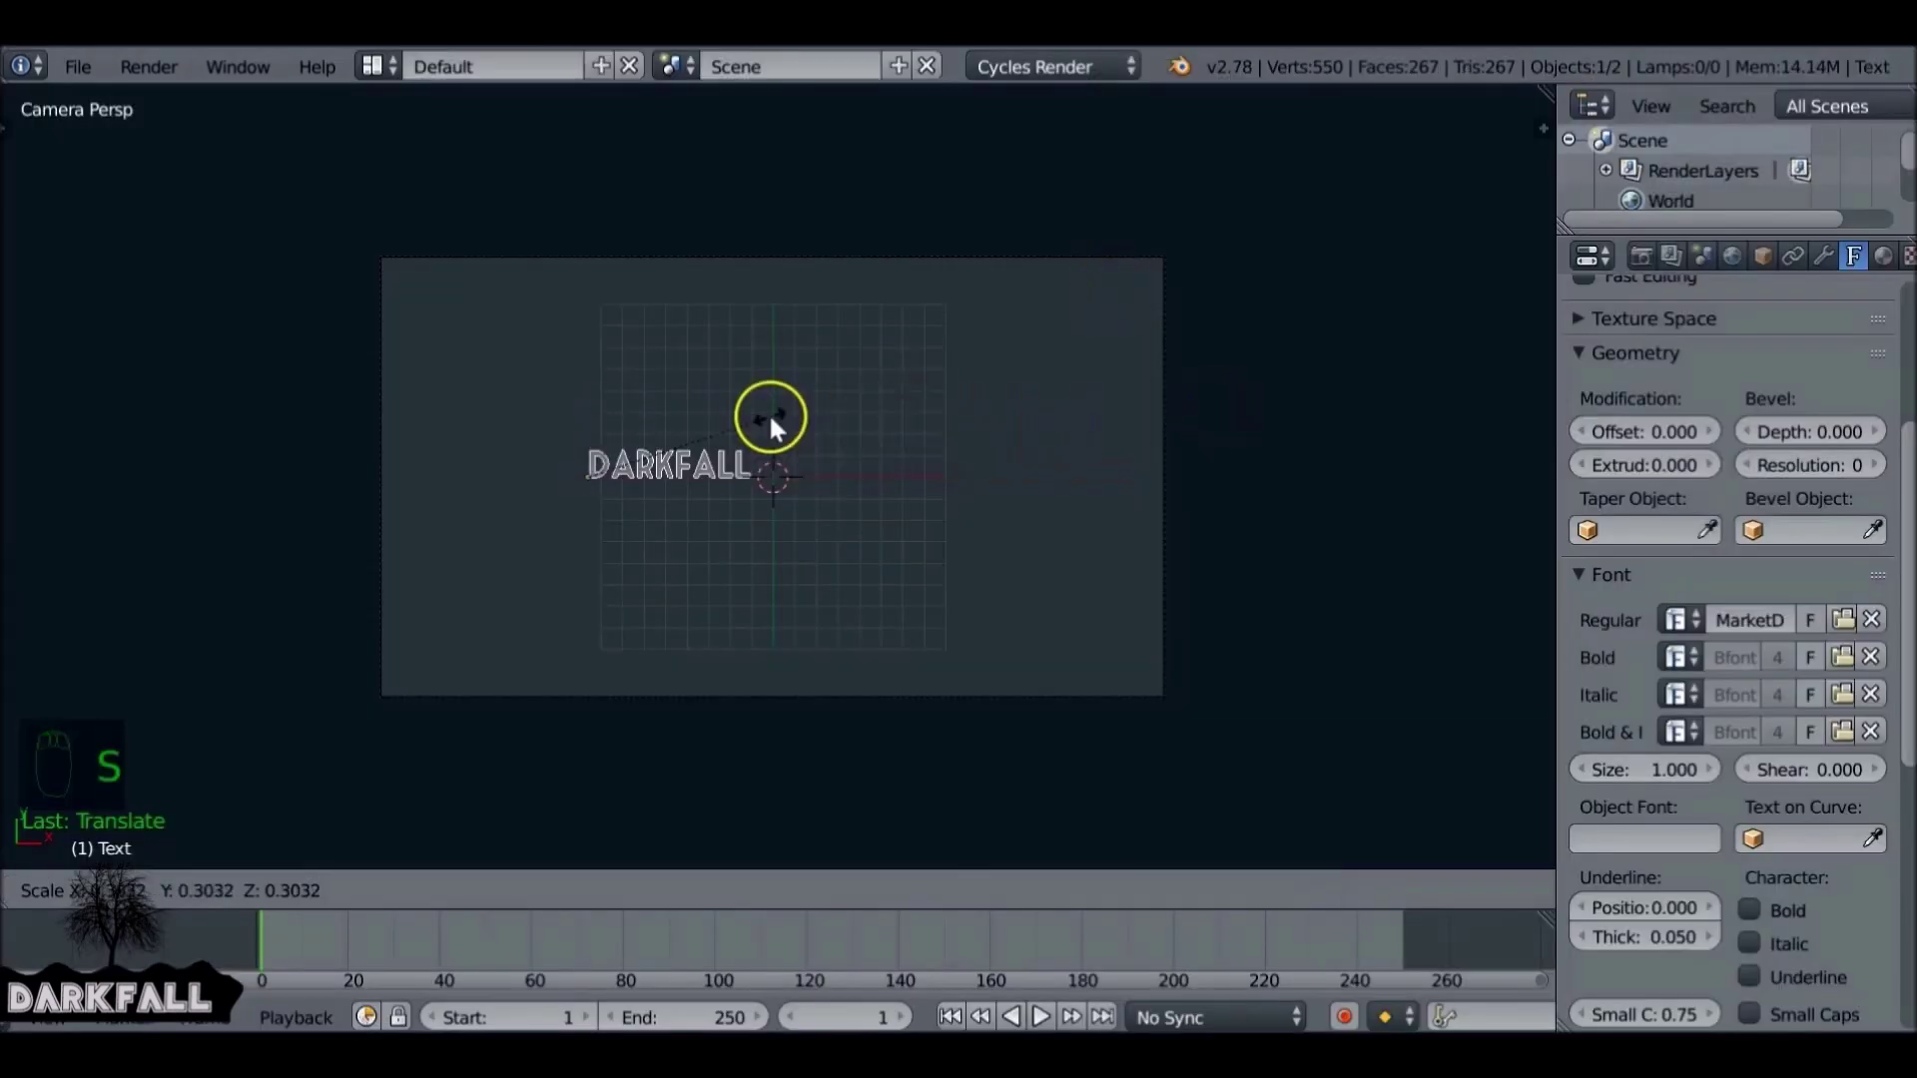
{"action": "left_click", "coordinate": [629, 458]}
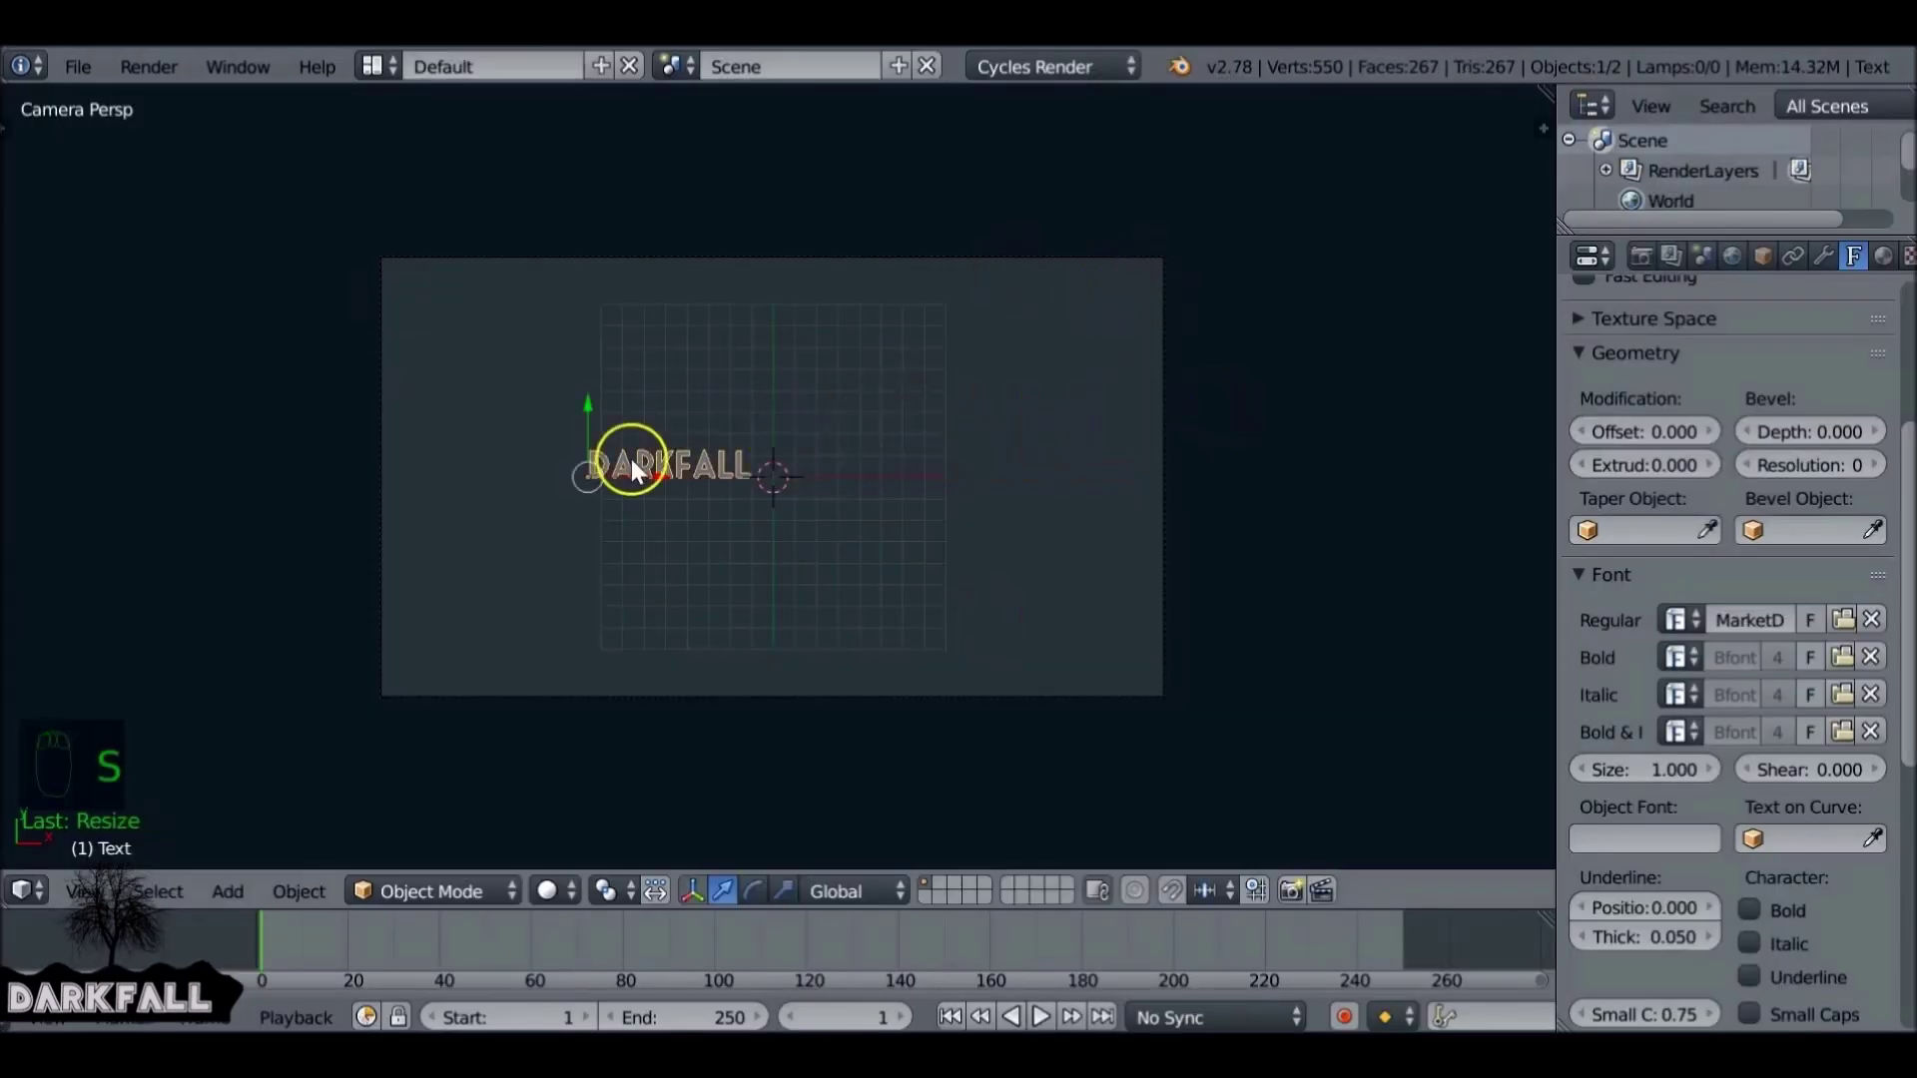
{"action": "key", "text": "g"}
{"action": "left_click", "coordinate": [523, 643]}
- Add a plane, stretch it along X and position it behind the Darkfall text as a backing strip
{"action": "key", "text": "shift+a"}
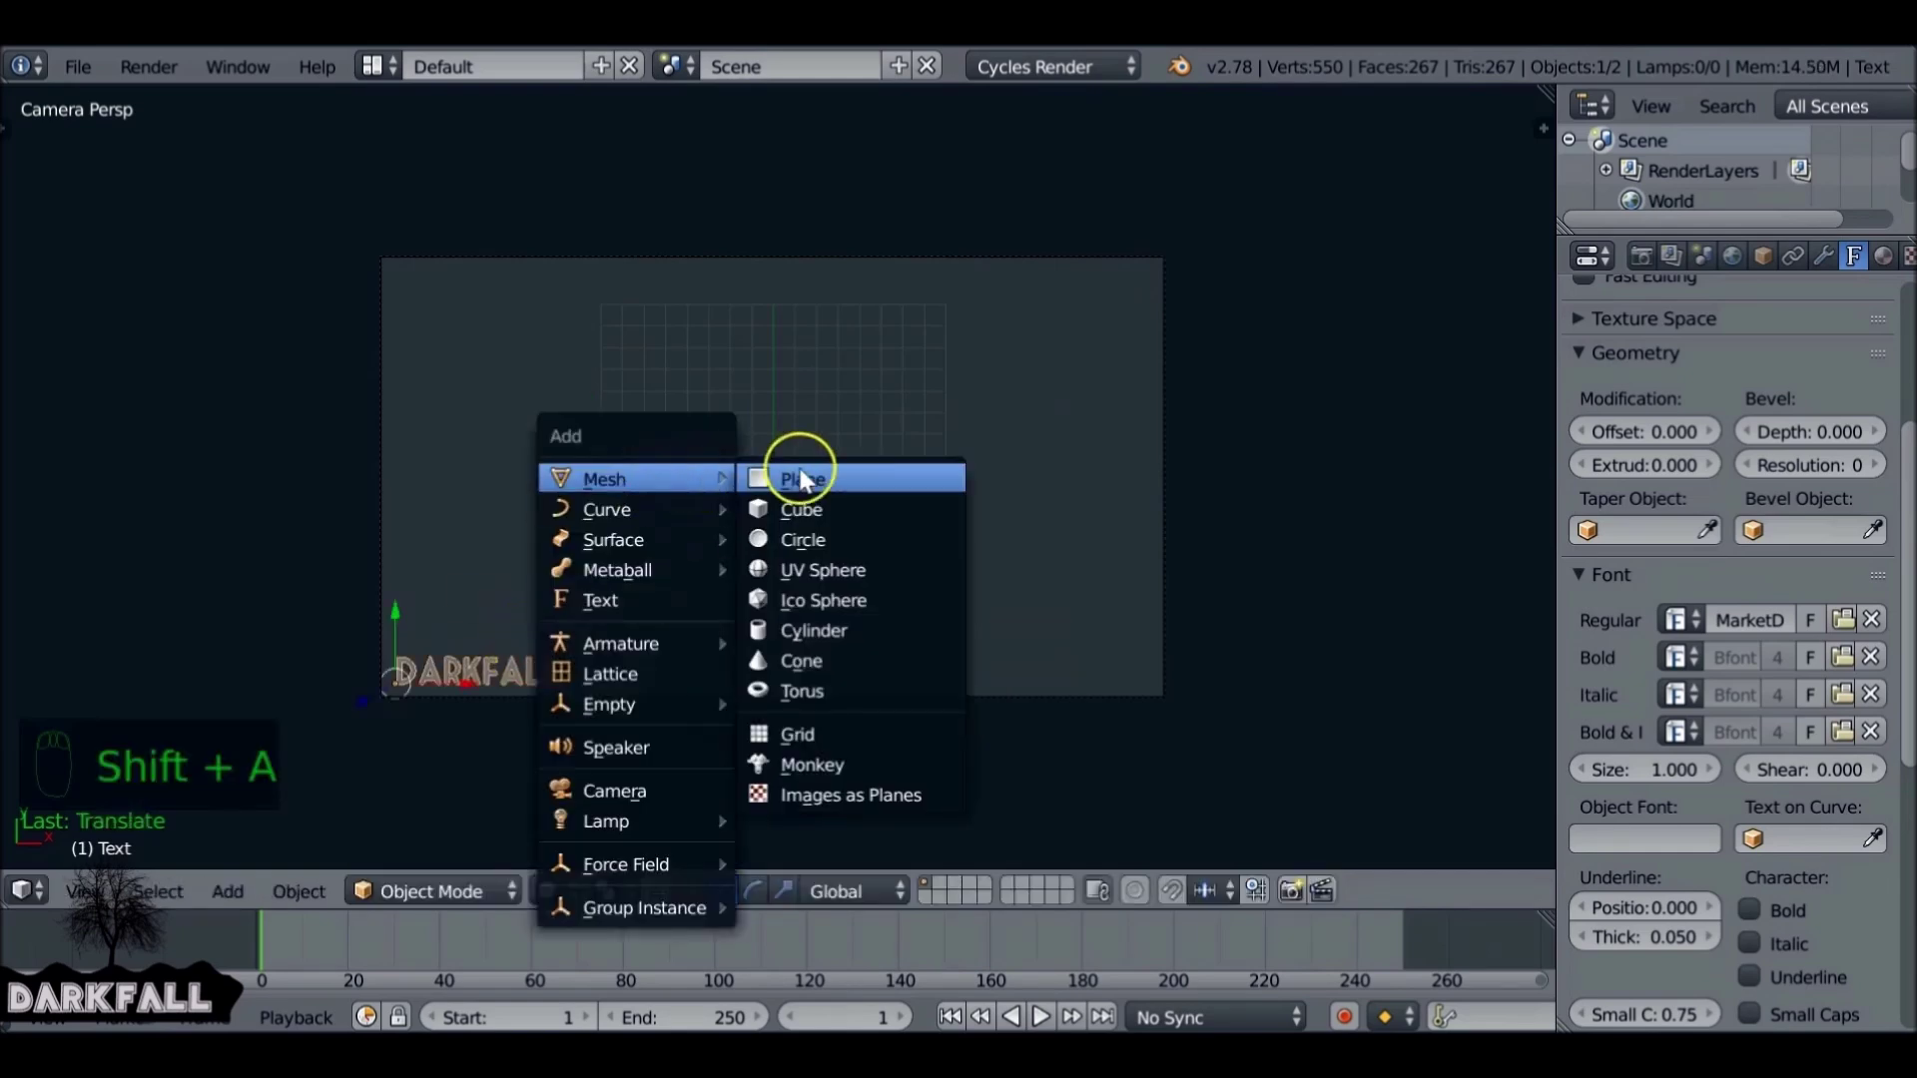
{"action": "left_click", "coordinate": [799, 475]}
{"action": "key", "text": "s"}
{"action": "key", "text": "x"}
{"action": "left_click", "coordinate": [801, 440]}
{"action": "key", "text": "g"}
{"action": "left_click", "coordinate": [507, 627]}
{"action": "middle_click_drag", "start_coordinate": [507, 627], "coordinate": [696, 571]}
{"action": "left_click_drag", "start_coordinate": [674, 601], "coordinate": [673, 607]}
- Give the plane a new material with a black diffuse colour and a grey viewport colour of 0.384
{"action": "left_click", "coordinate": [1883, 256]}
{"action": "left_click", "coordinate": [1777, 455]}
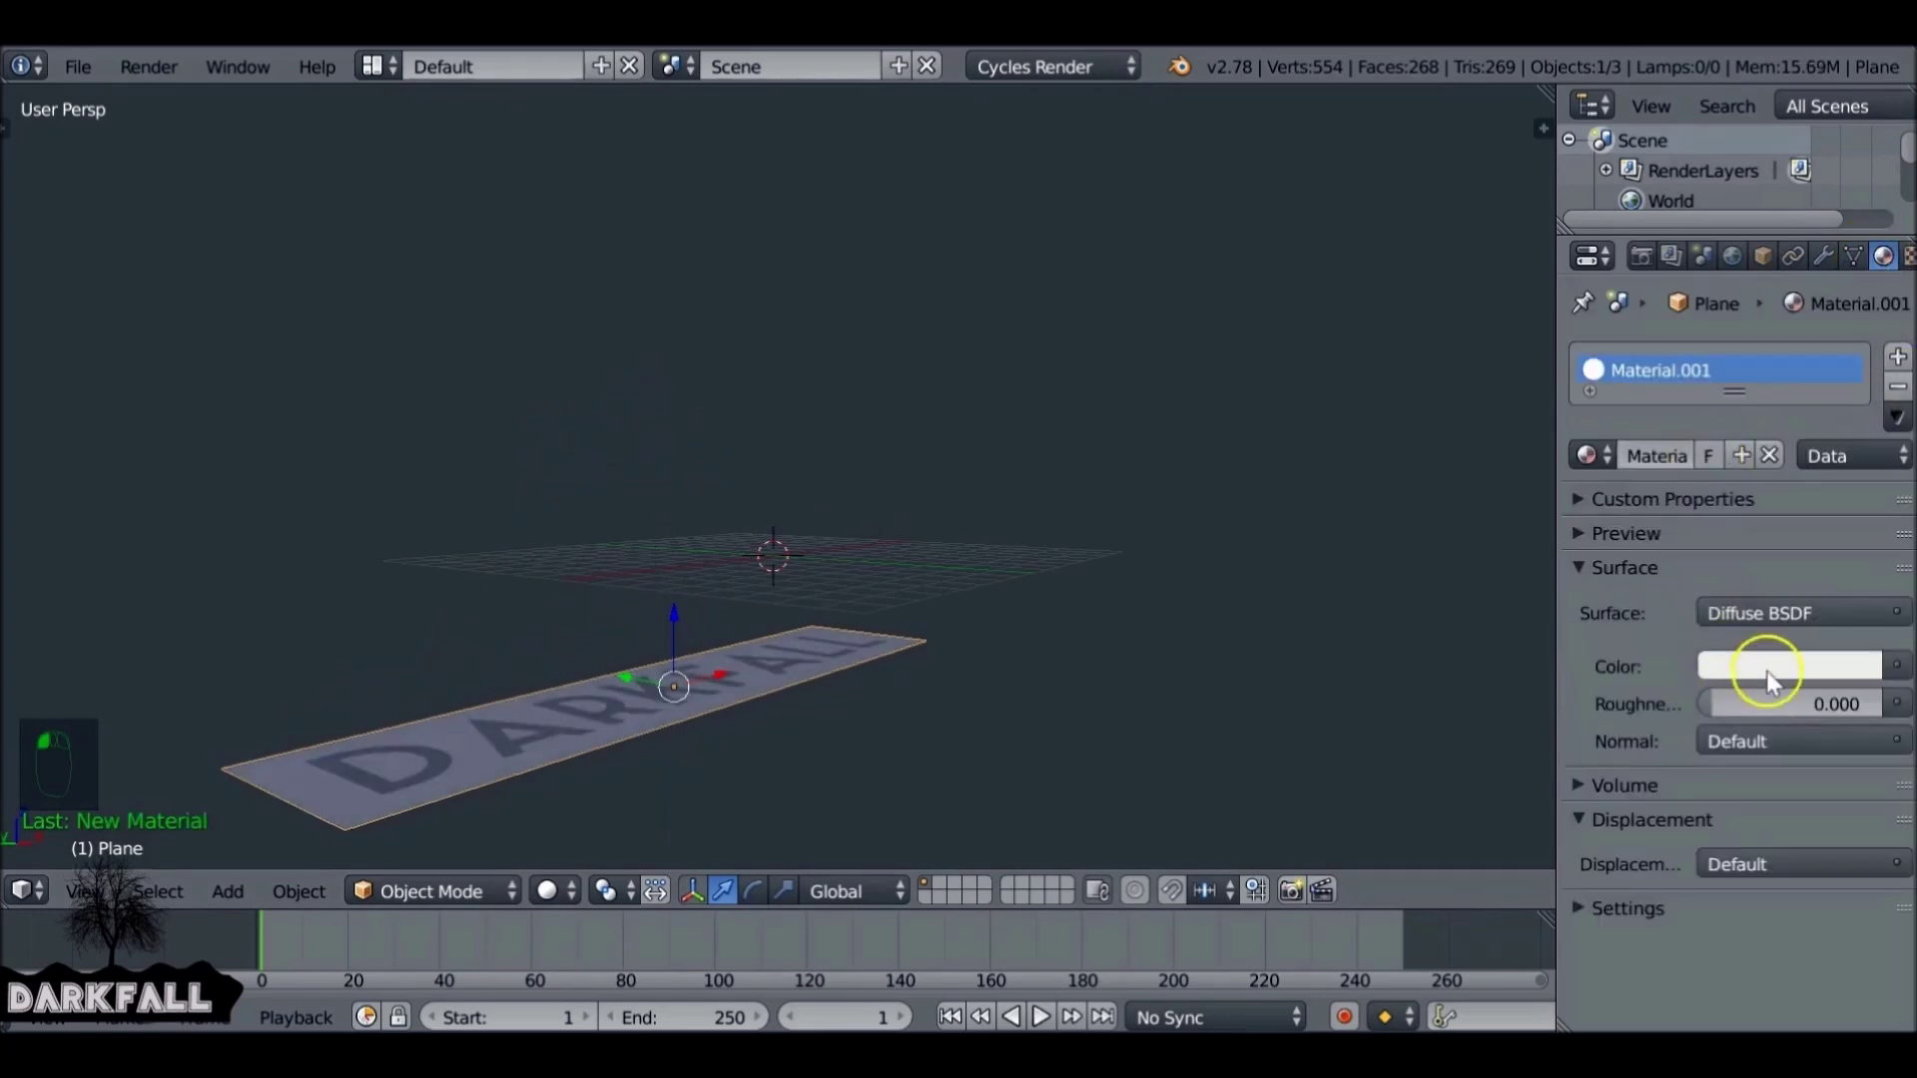
{"action": "left_click", "coordinate": [1767, 667]}
{"action": "left_click_drag", "start_coordinate": [1857, 360], "coordinate": [1849, 493]}
{"action": "left_click", "coordinate": [1652, 908]}
{"action": "scroll", "coordinate": [1652, 907], "scroll_direction": "down", "scroll_amount": 5}
{"action": "left_click", "coordinate": [1648, 908]}
{"action": "left_click_drag", "start_coordinate": [1694, 685], "coordinate": [1698, 581]}
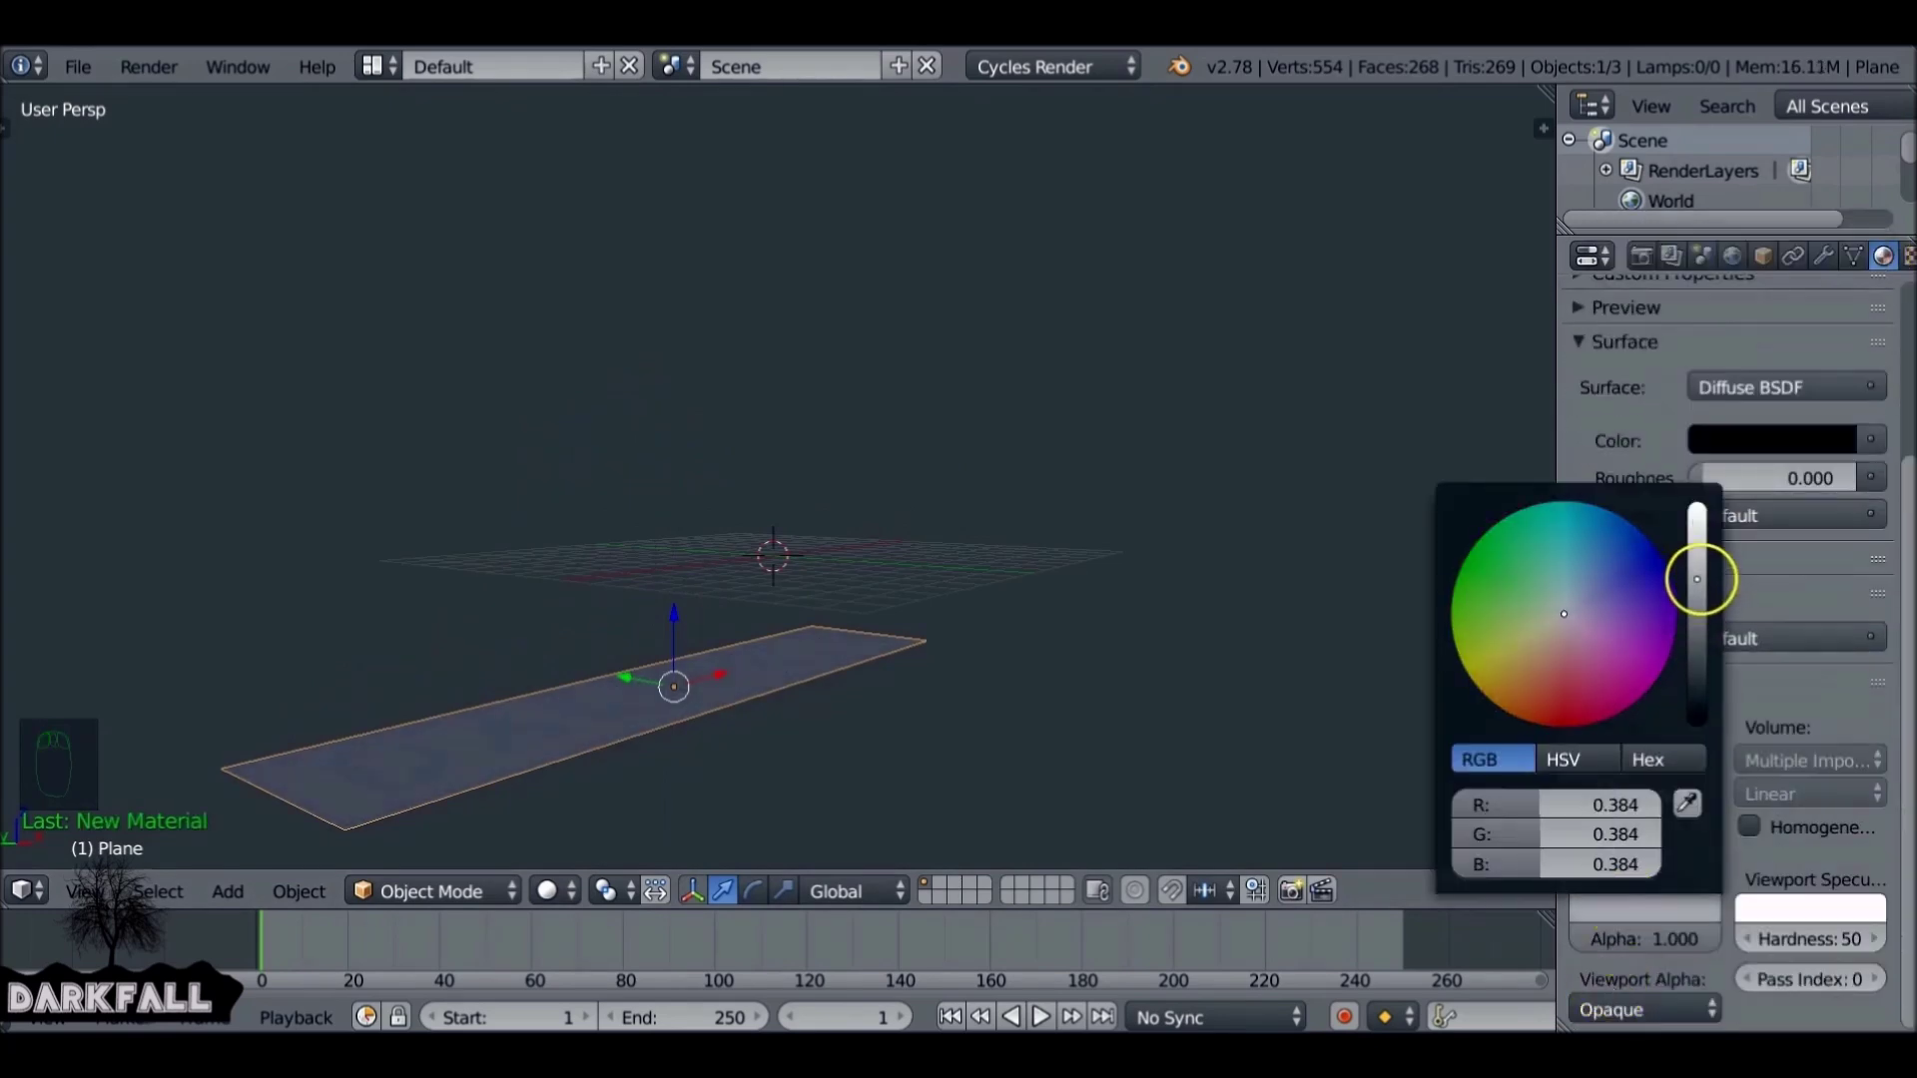
- Give the Darkfall text a new diffuse material with a white colour
{"action": "right_click", "coordinate": [849, 647]}
{"action": "left_click", "coordinate": [1771, 666]}
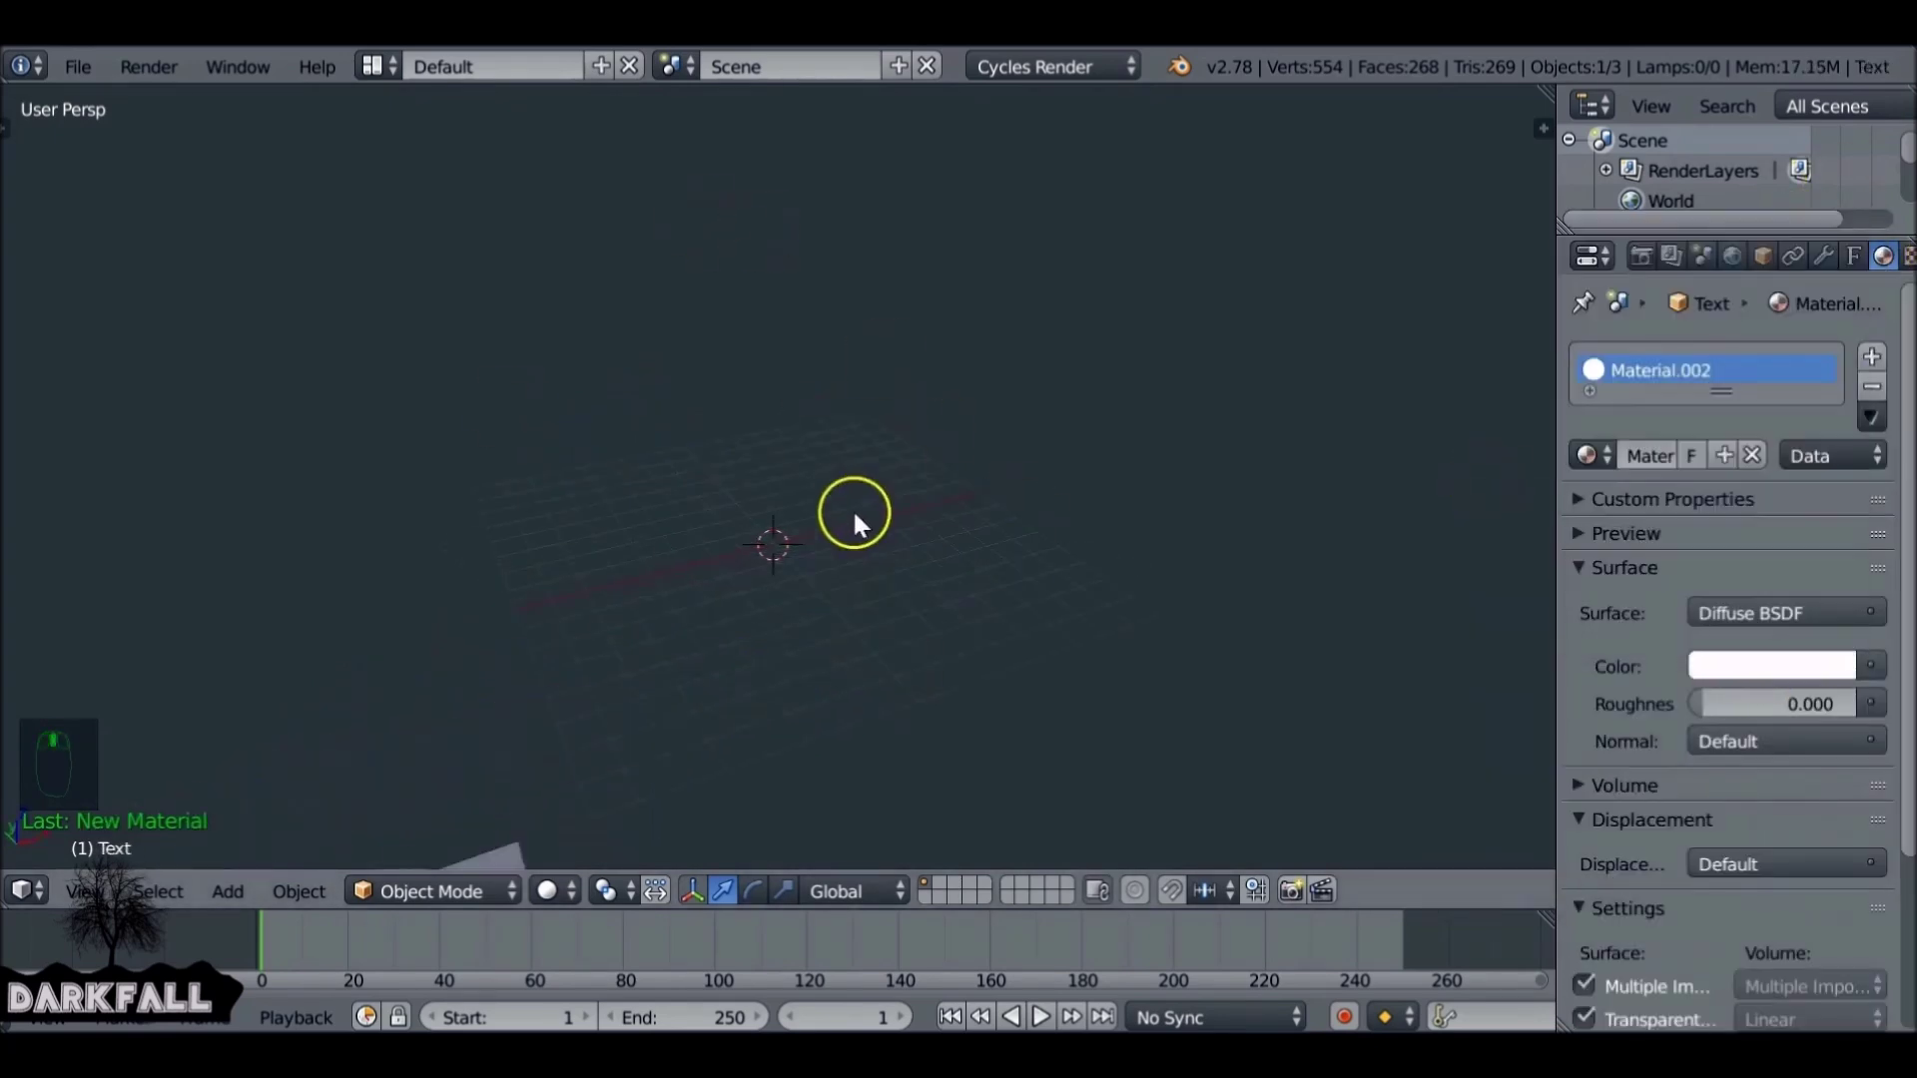
- Add 13 evenly spaced vertical loop cuts across the backing plane
{"action": "key", "text": "KP_0"}
{"action": "right_click", "coordinate": [908, 445]}
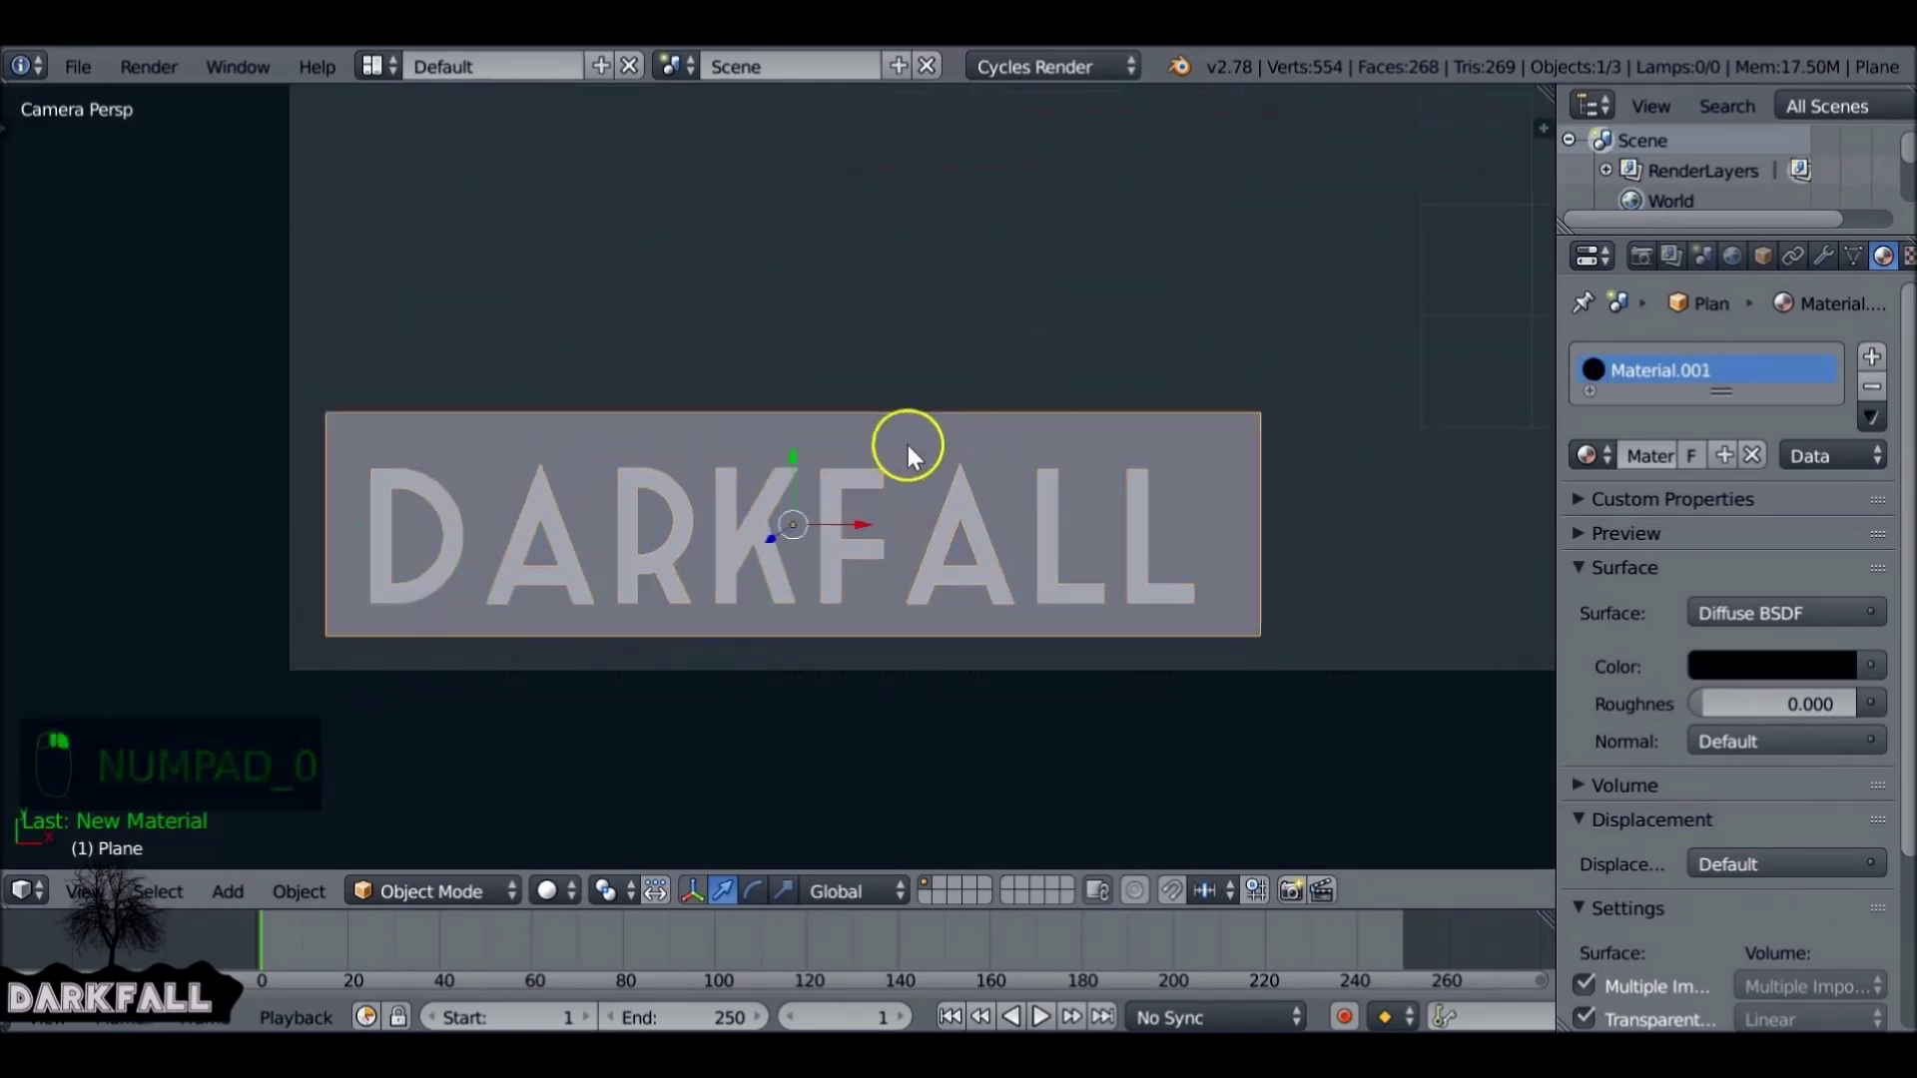
{"action": "key", "text": "Tab"}
{"action": "key", "text": "ctrl+r"}
{"action": "scroll", "coordinate": [804, 389], "scroll_direction": "up", "scroll_amount": 12}
{"action": "left_click", "coordinate": [804, 389]}
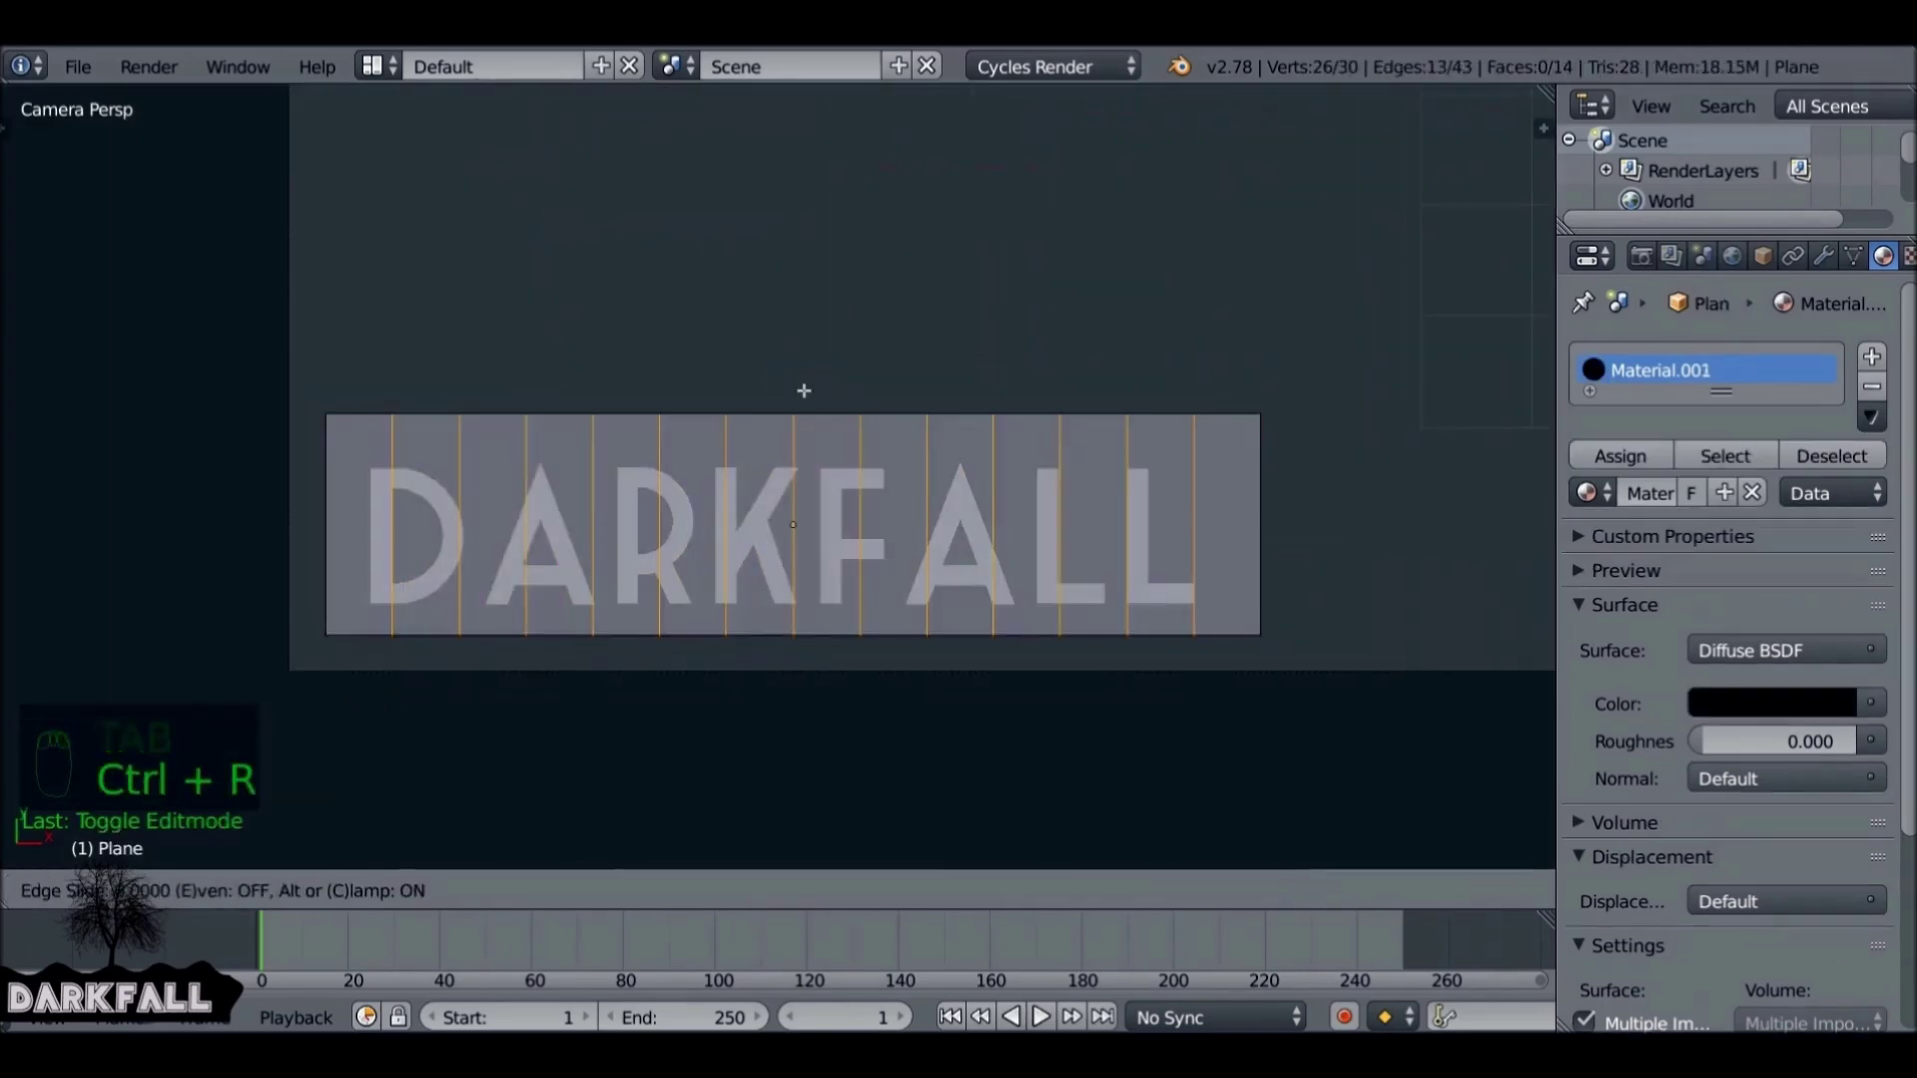
{"action": "right_click", "coordinate": [804, 390]}
- Raise every second vertex along the plane's upper edge by about 0.26 to form seven peaks
{"action": "right_click", "coordinate": [392, 413]}
{"action": "right_click", "coordinate": [659, 414], "text": "shift"}
{"action": "right_click", "coordinate": [794, 413], "text": "shift"}
{"action": "right_click", "coordinate": [927, 413], "text": "shift"}
{"action": "right_click", "coordinate": [1060, 414], "text": "shift"}
{"action": "right_click", "coordinate": [1194, 414], "text": "shift"}
{"action": "key", "text": "g"}
{"action": "key", "text": "z"}
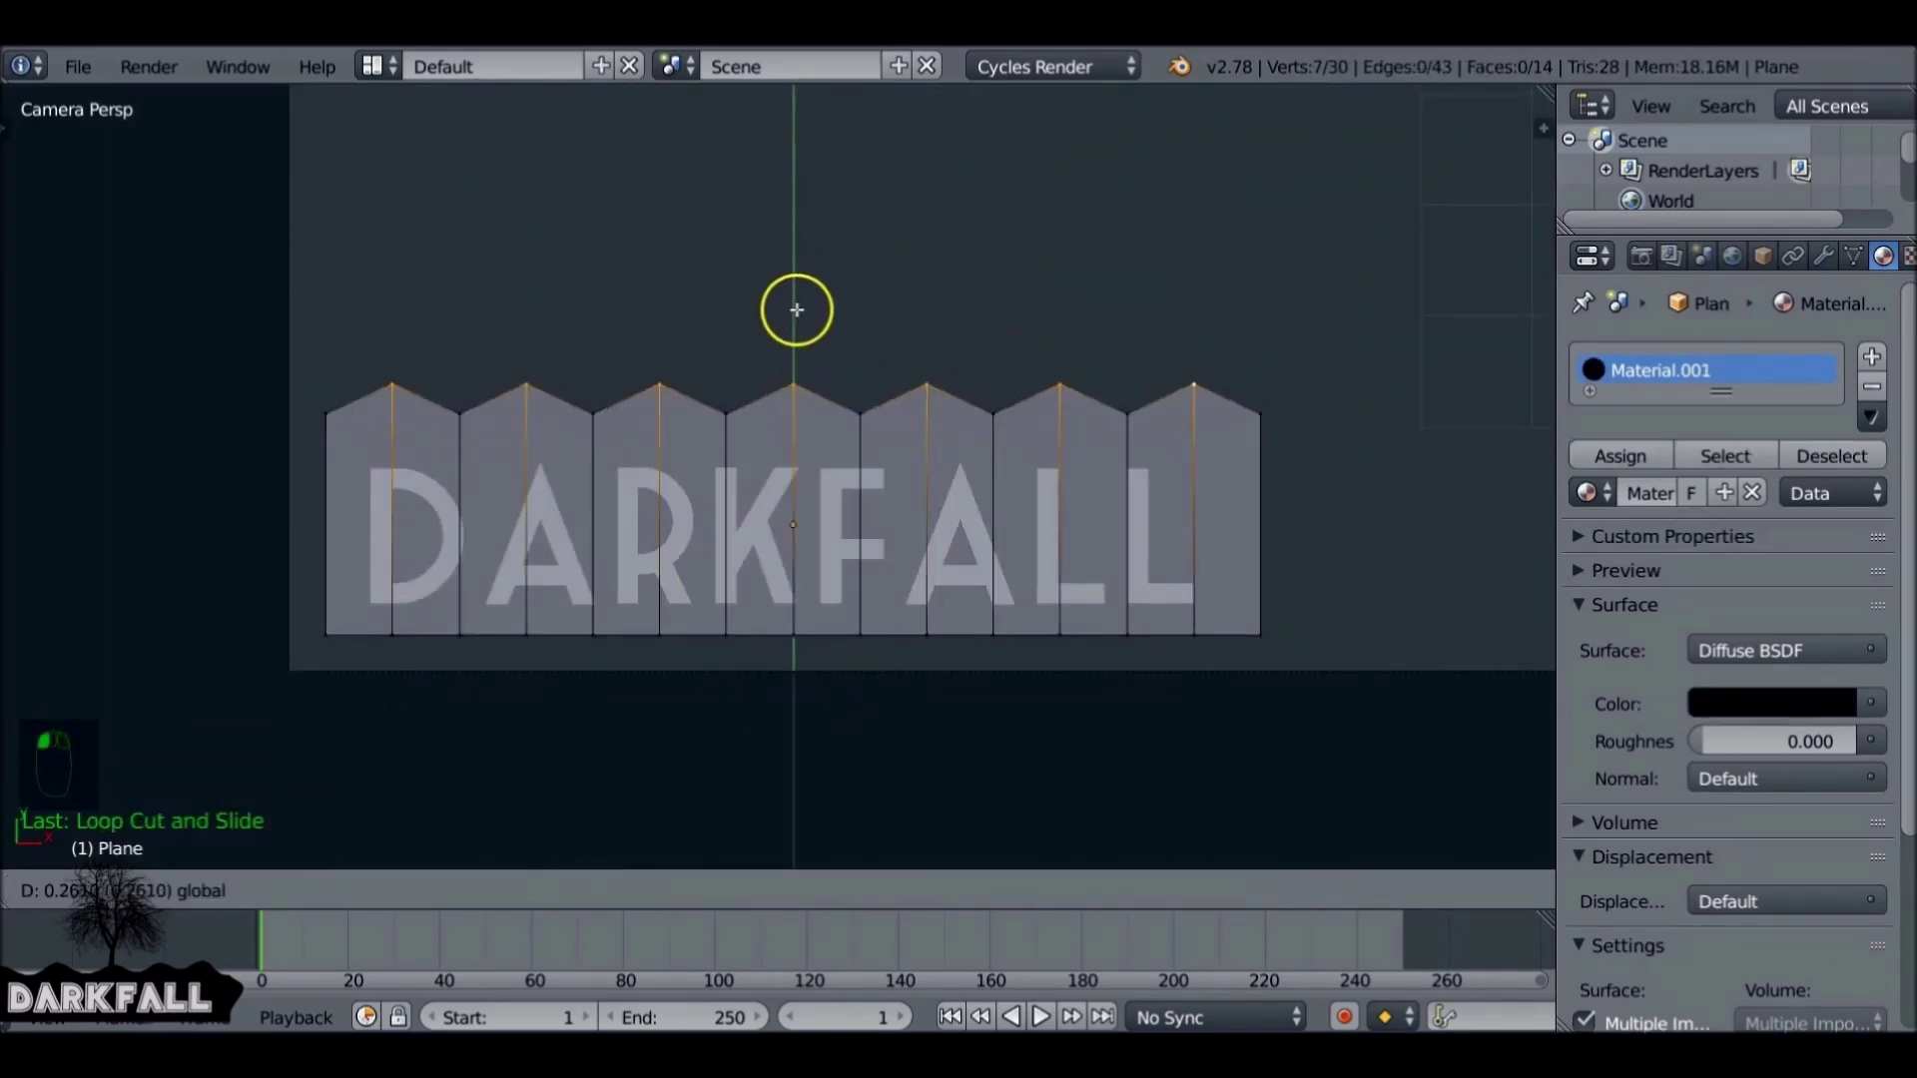
{"action": "left_click", "coordinate": [796, 308]}
- Raise some of the peaks further, the two middle ones highest, so the upper edge becomes uneven
{"action": "right_click", "coordinate": [673, 388], "text": "shift"}
{"action": "right_click", "coordinate": [1072, 393], "text": "shift"}
{"action": "mouse_move", "coordinate": [835, 312]}
{"action": "left_mouse_down"}
{"action": "mouse_move", "coordinate": [835, 285]}
{"action": "mouse_move", "coordinate": [864, 294]}
{"action": "left_mouse_up"}
{"action": "right_click", "coordinate": [397, 377], "text": "shift"}
{"action": "right_click", "coordinate": [1206, 371], "text": "shift"}
{"action": "left_click", "coordinate": [864, 294]}
- Add a Subdivision Surface modifier to the plane with 3 view subdivisions
{"action": "key", "text": "Tab"}
{"action": "left_click", "coordinate": [1823, 256]}
{"action": "left_click", "coordinate": [1737, 357]}
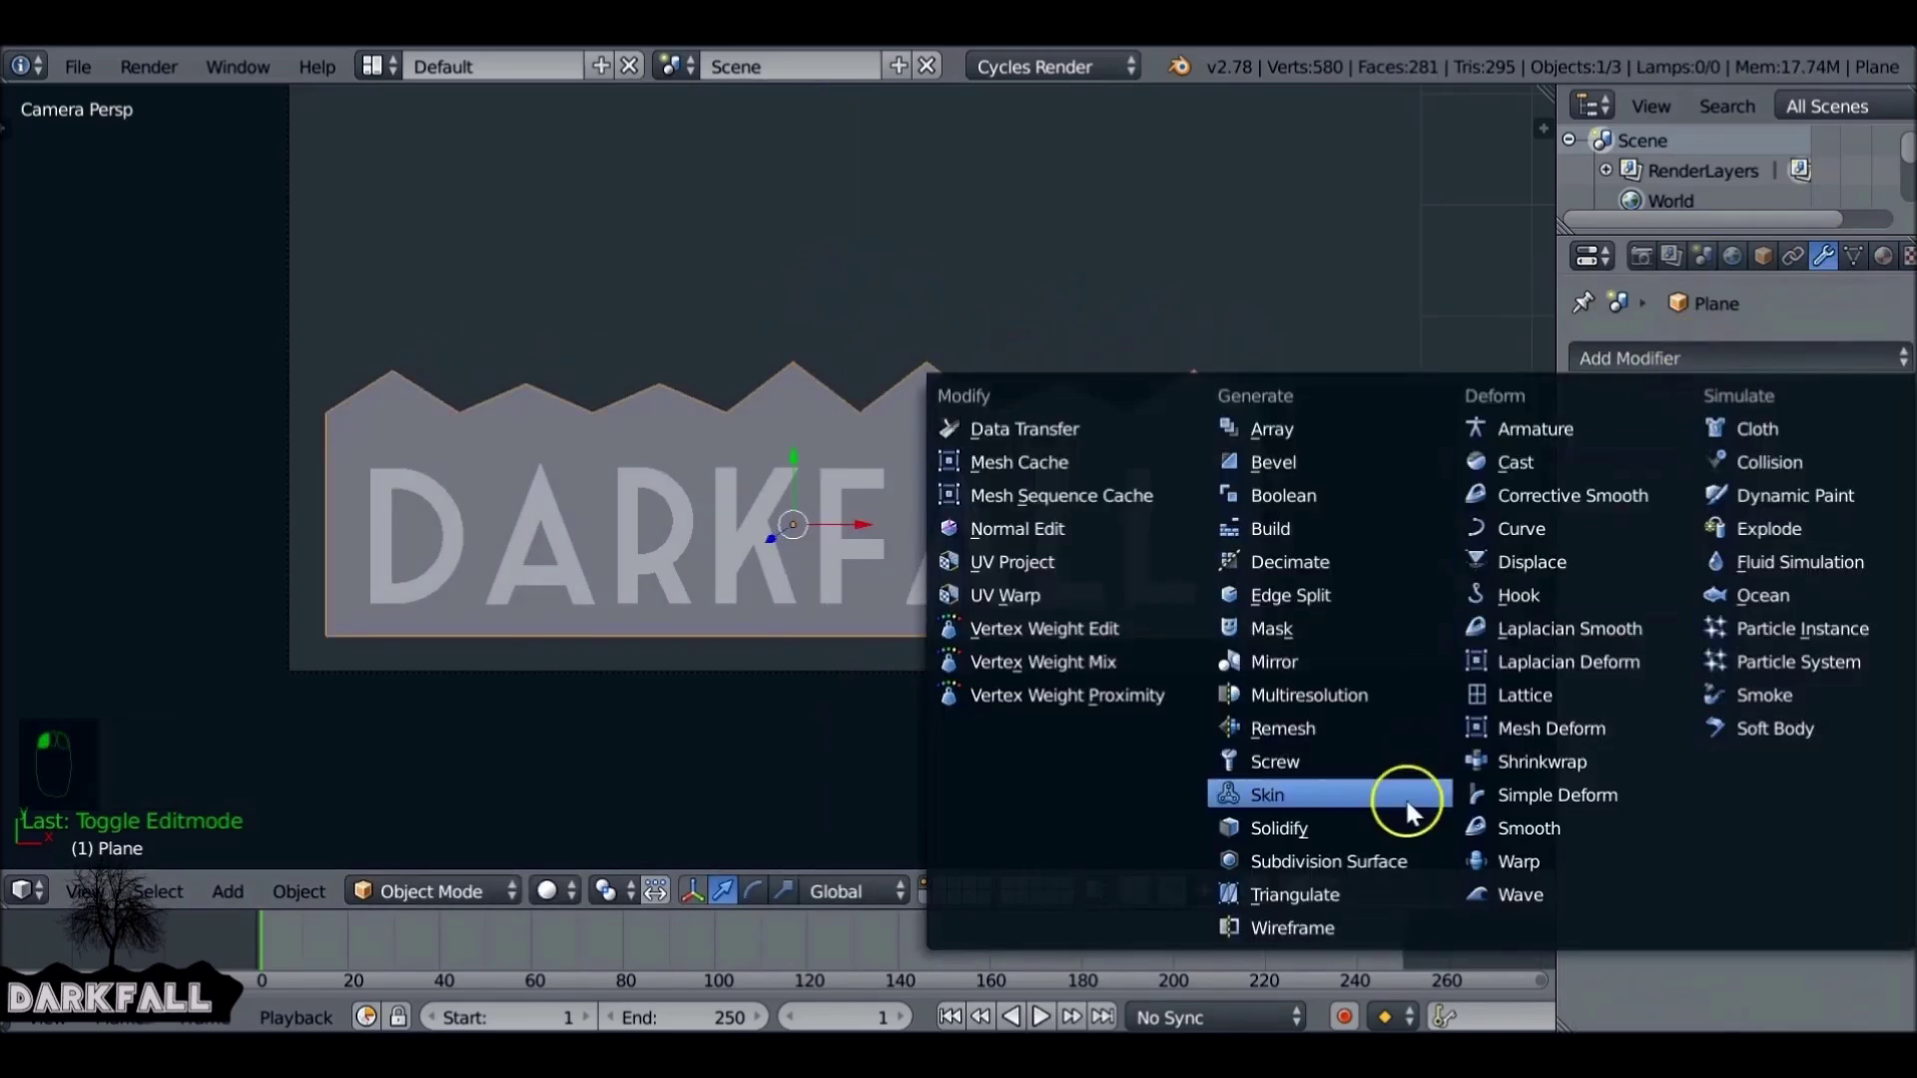
{"action": "left_click", "coordinate": [1298, 856]}
{"action": "left_click", "coordinate": [1722, 565]}
{"action": "left_click", "coordinate": [1722, 566]}
- Nudge the two highest peaks and the second and third peaks of the plane's upper edge slightly upward
{"action": "key", "text": "Tab"}
{"action": "left_click_drag", "start_coordinate": [860, 295], "coordinate": [857, 284]}
{"action": "right_click", "coordinate": [661, 386]}
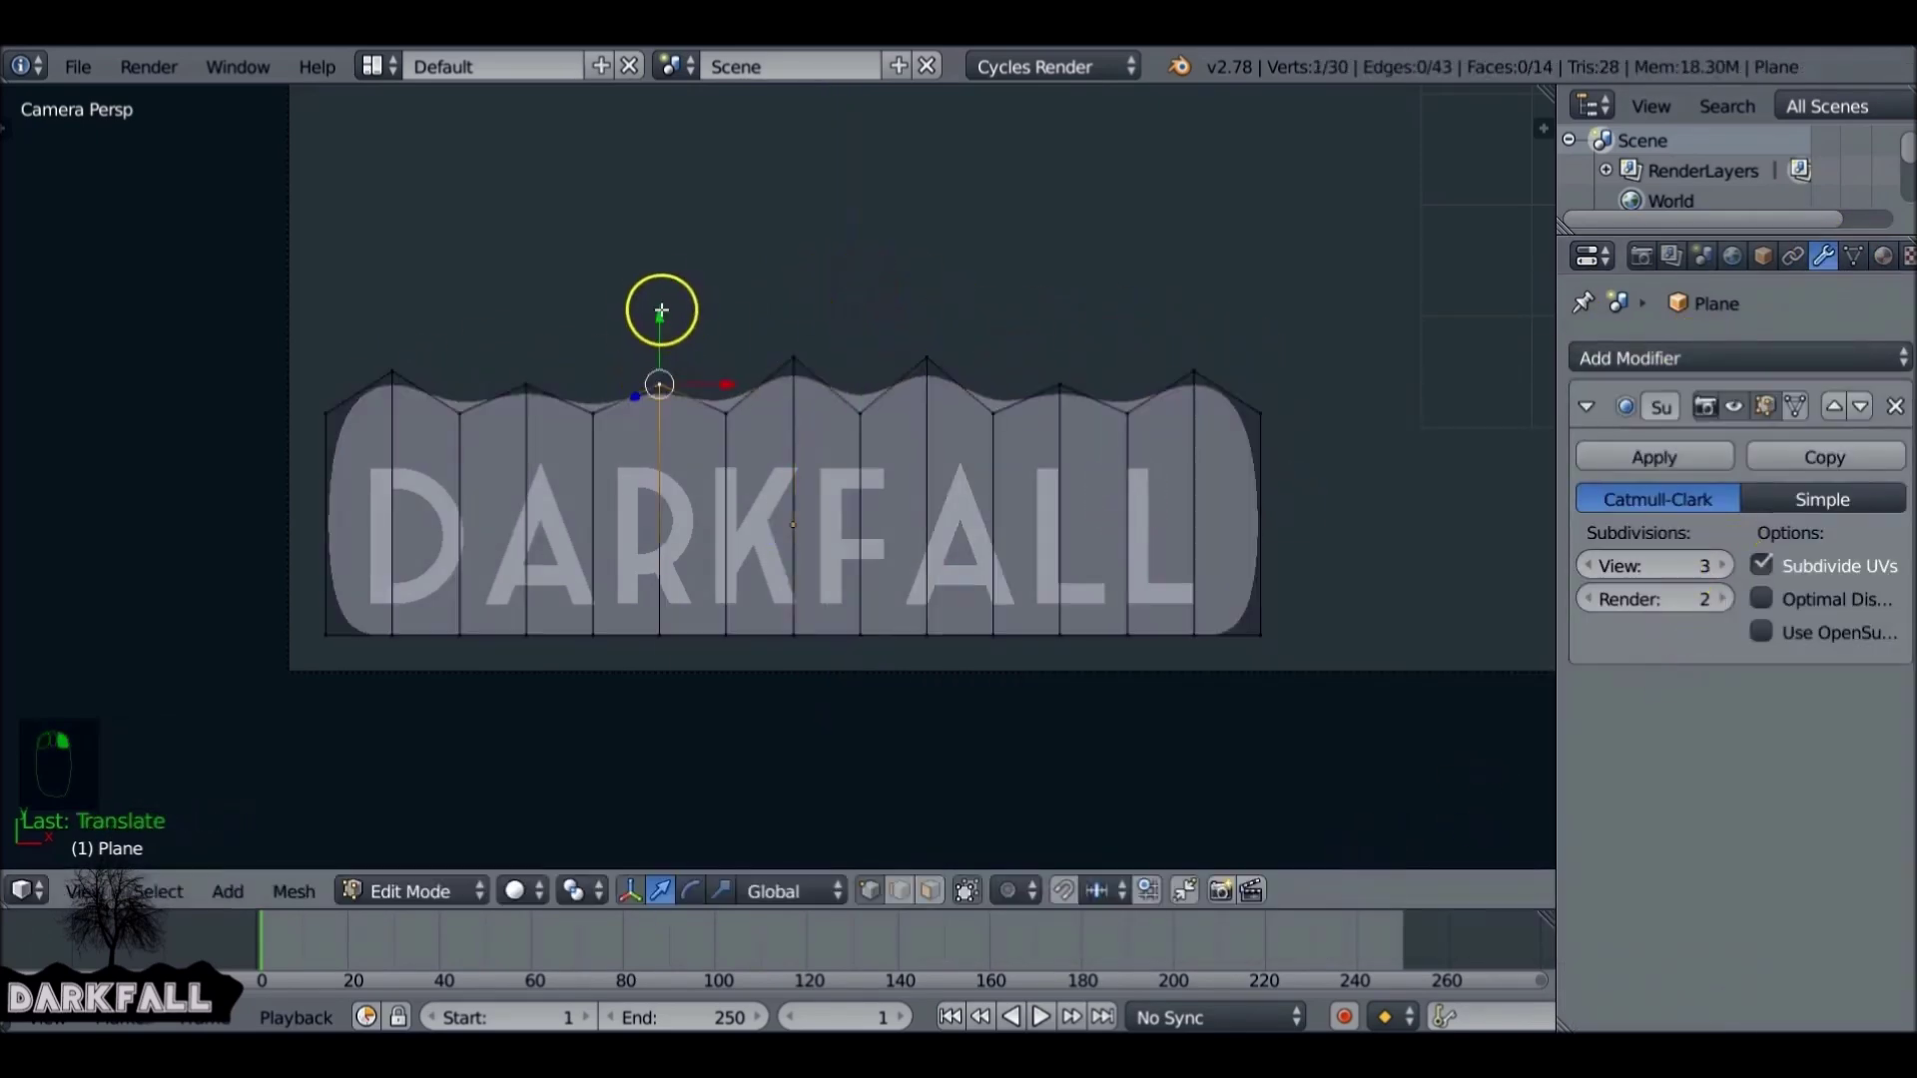
{"action": "left_click_drag", "start_coordinate": [660, 313], "coordinate": [660, 298]}
{"action": "right_click", "coordinate": [529, 382]}
{"action": "left_click_drag", "start_coordinate": [529, 312], "coordinate": [529, 307]}
- Lower the valley vertices between the second and third peaks and between the fifth and sixth peaks
{"action": "right_click", "coordinate": [595, 410]}
{"action": "left_click_drag", "start_coordinate": [594, 342], "coordinate": [594, 356]}
{"action": "right_click", "coordinate": [995, 412]}
{"action": "left_click", "coordinate": [1002, 329]}
{"action": "left_click_drag", "start_coordinate": [997, 346], "coordinate": [997, 363]}
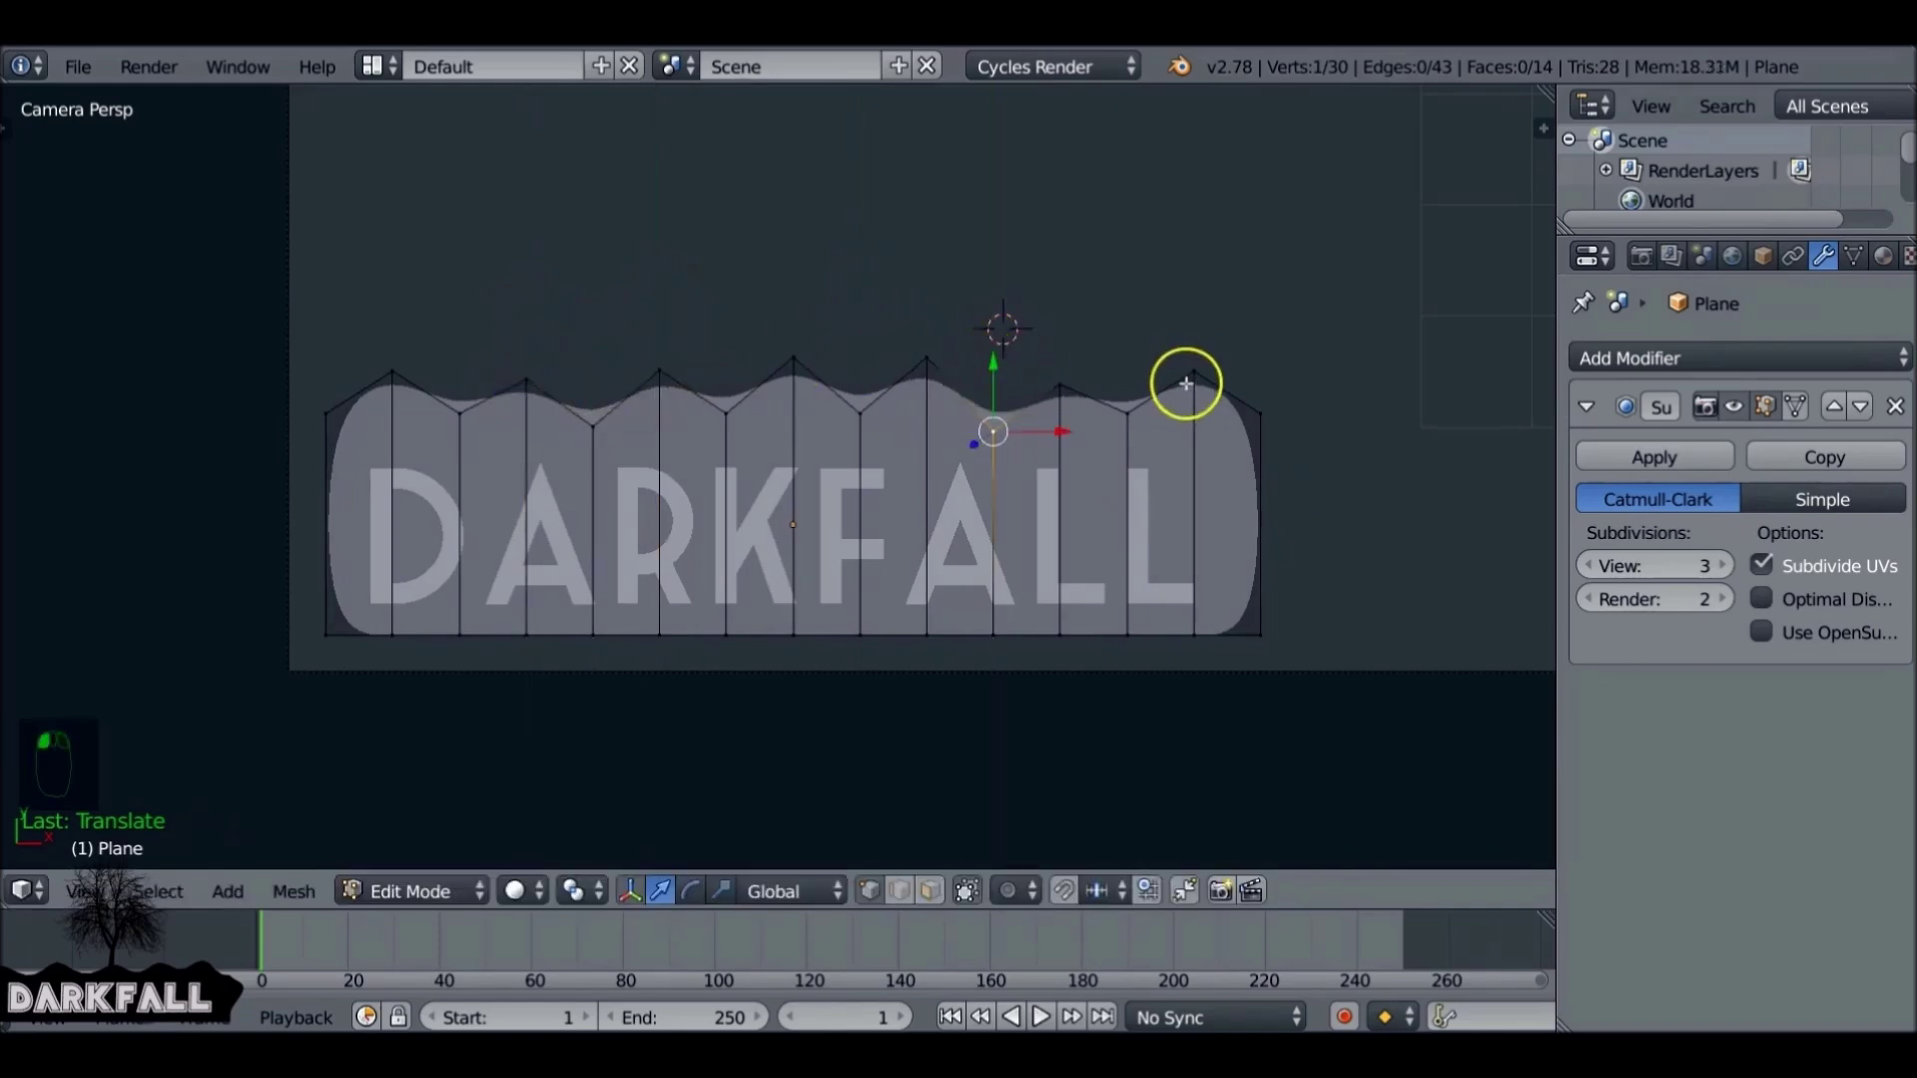
- Lower the last peak and both upper corner vertices of the plane to round its ends, and leave Edit Mode
{"action": "right_click", "coordinate": [1190, 375]}
{"action": "left_click_drag", "start_coordinate": [1202, 288], "coordinate": [1258, 395]}
{"action": "right_click", "coordinate": [1258, 409]}
{"action": "right_click", "coordinate": [326, 408]}
{"action": "left_click_drag", "start_coordinate": [329, 350], "coordinate": [329, 396]}
{"action": "right_click", "coordinate": [393, 372]}
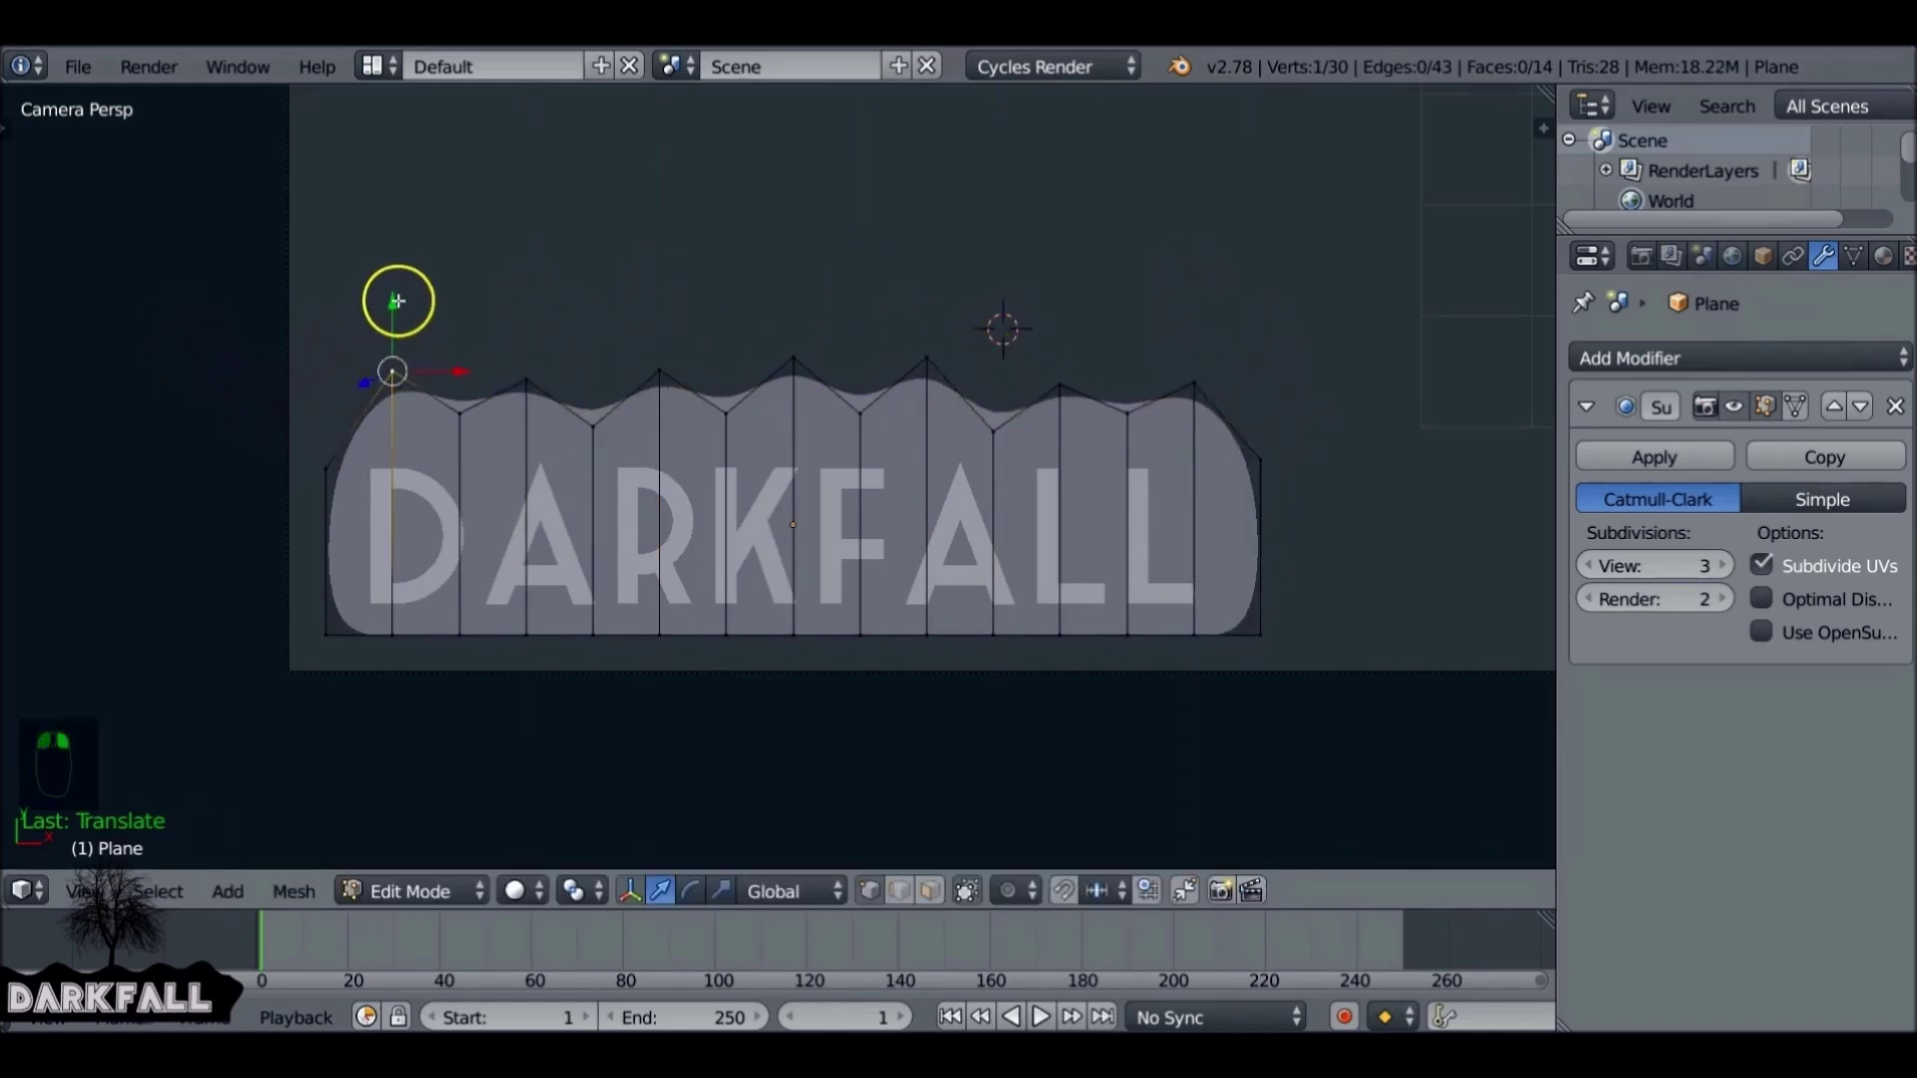
{"action": "key", "text": "a"}
{"action": "key", "text": "Tab"}
- Snap the 3D cursor to the selected backing plane
{"action": "scroll", "coordinate": [679, 308], "scroll_direction": "down", "scroll_amount": 5}
{"action": "scroll", "coordinate": [679, 309], "scroll_direction": "down", "scroll_amount": 3}
{"action": "middle_click_drag", "start_coordinate": [679, 309], "coordinate": [561, 456], "text": "shift"}
{"action": "key", "text": "space"}
{"action": "type", "text": "sna"}
{"action": "key", "text": "Down"}
{"action": "key", "text": "Down"}
{"action": "key", "text": "Down"}
{"action": "key", "text": "Down"}
{"action": "key", "text": "Return"}
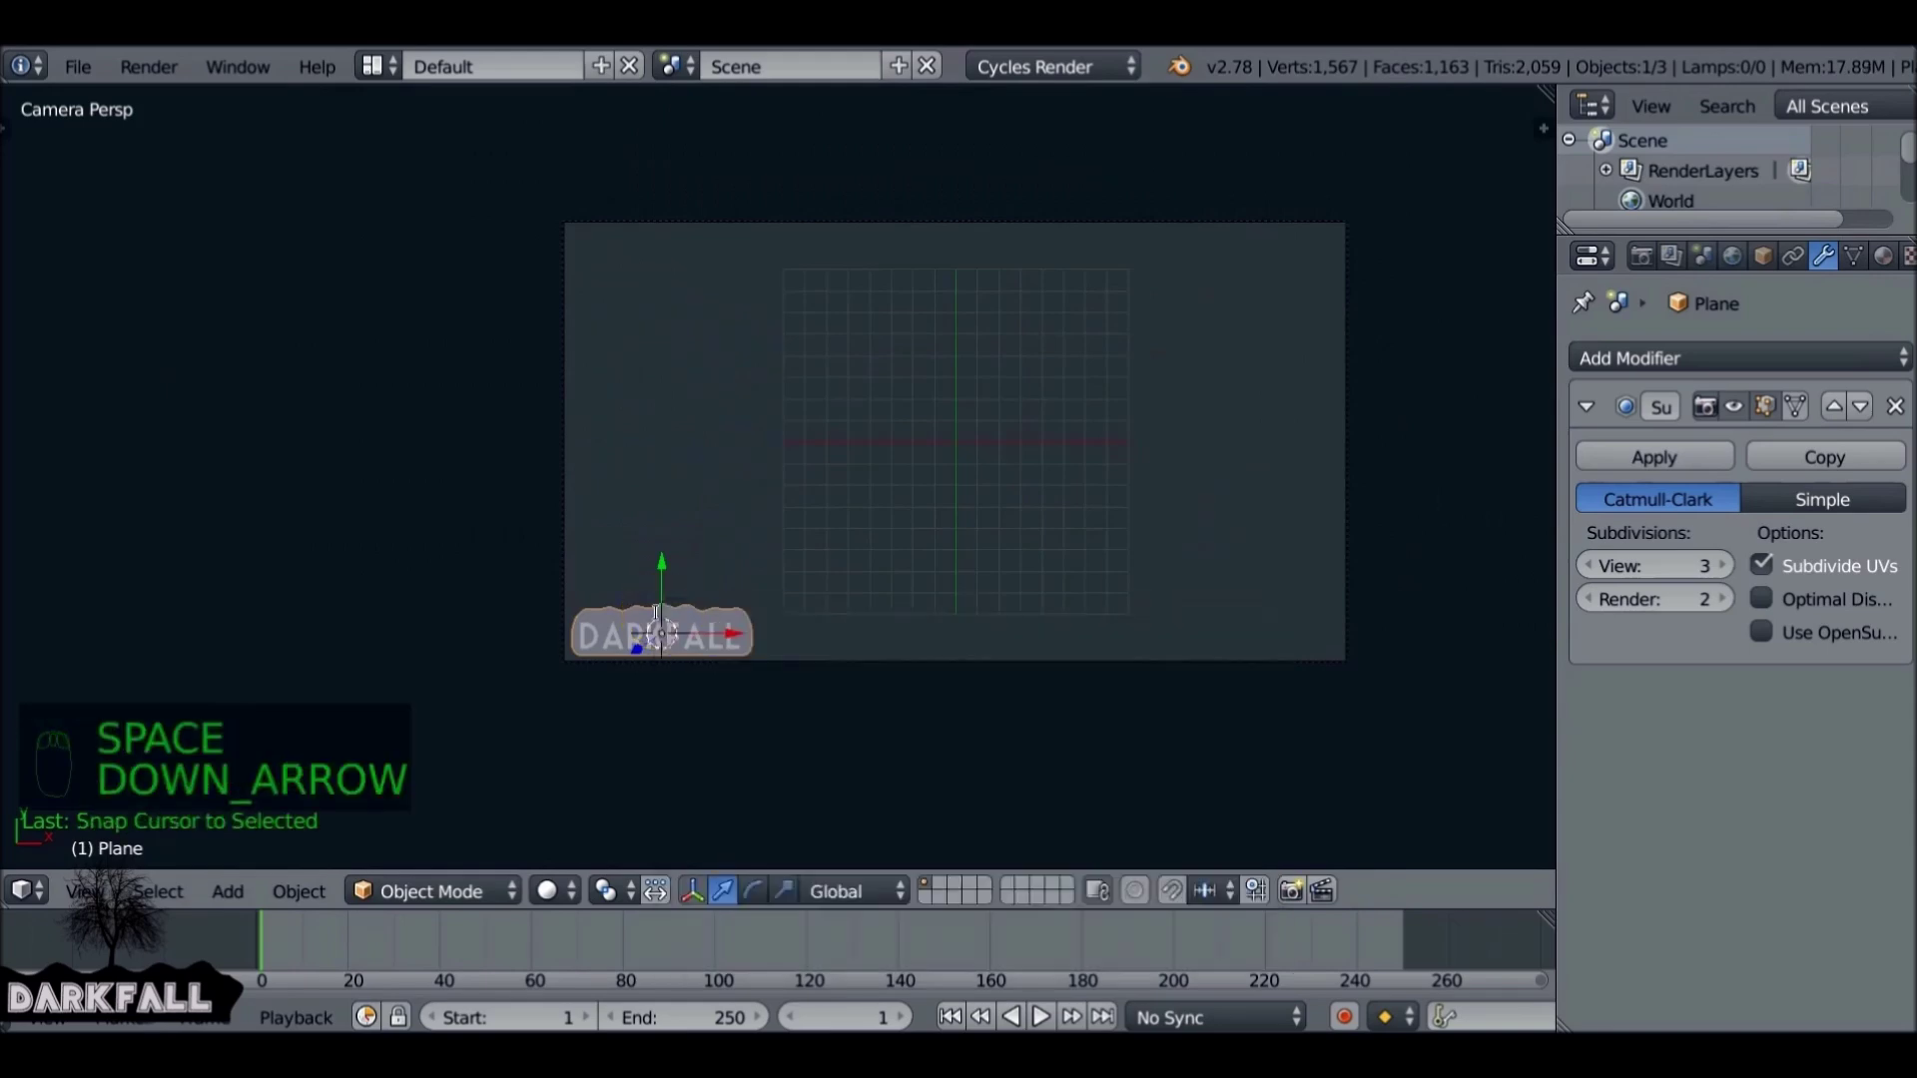
- Import the Watermark image as a plane at the 3D cursor
{"action": "key", "text": "shift+a"}
{"action": "mouse_move", "coordinate": [619, 576]}
{"action": "left_click", "coordinate": [901, 894]}
{"action": "left_click", "coordinate": [70, 404]}
{"action": "double_click", "coordinate": [543, 612]}
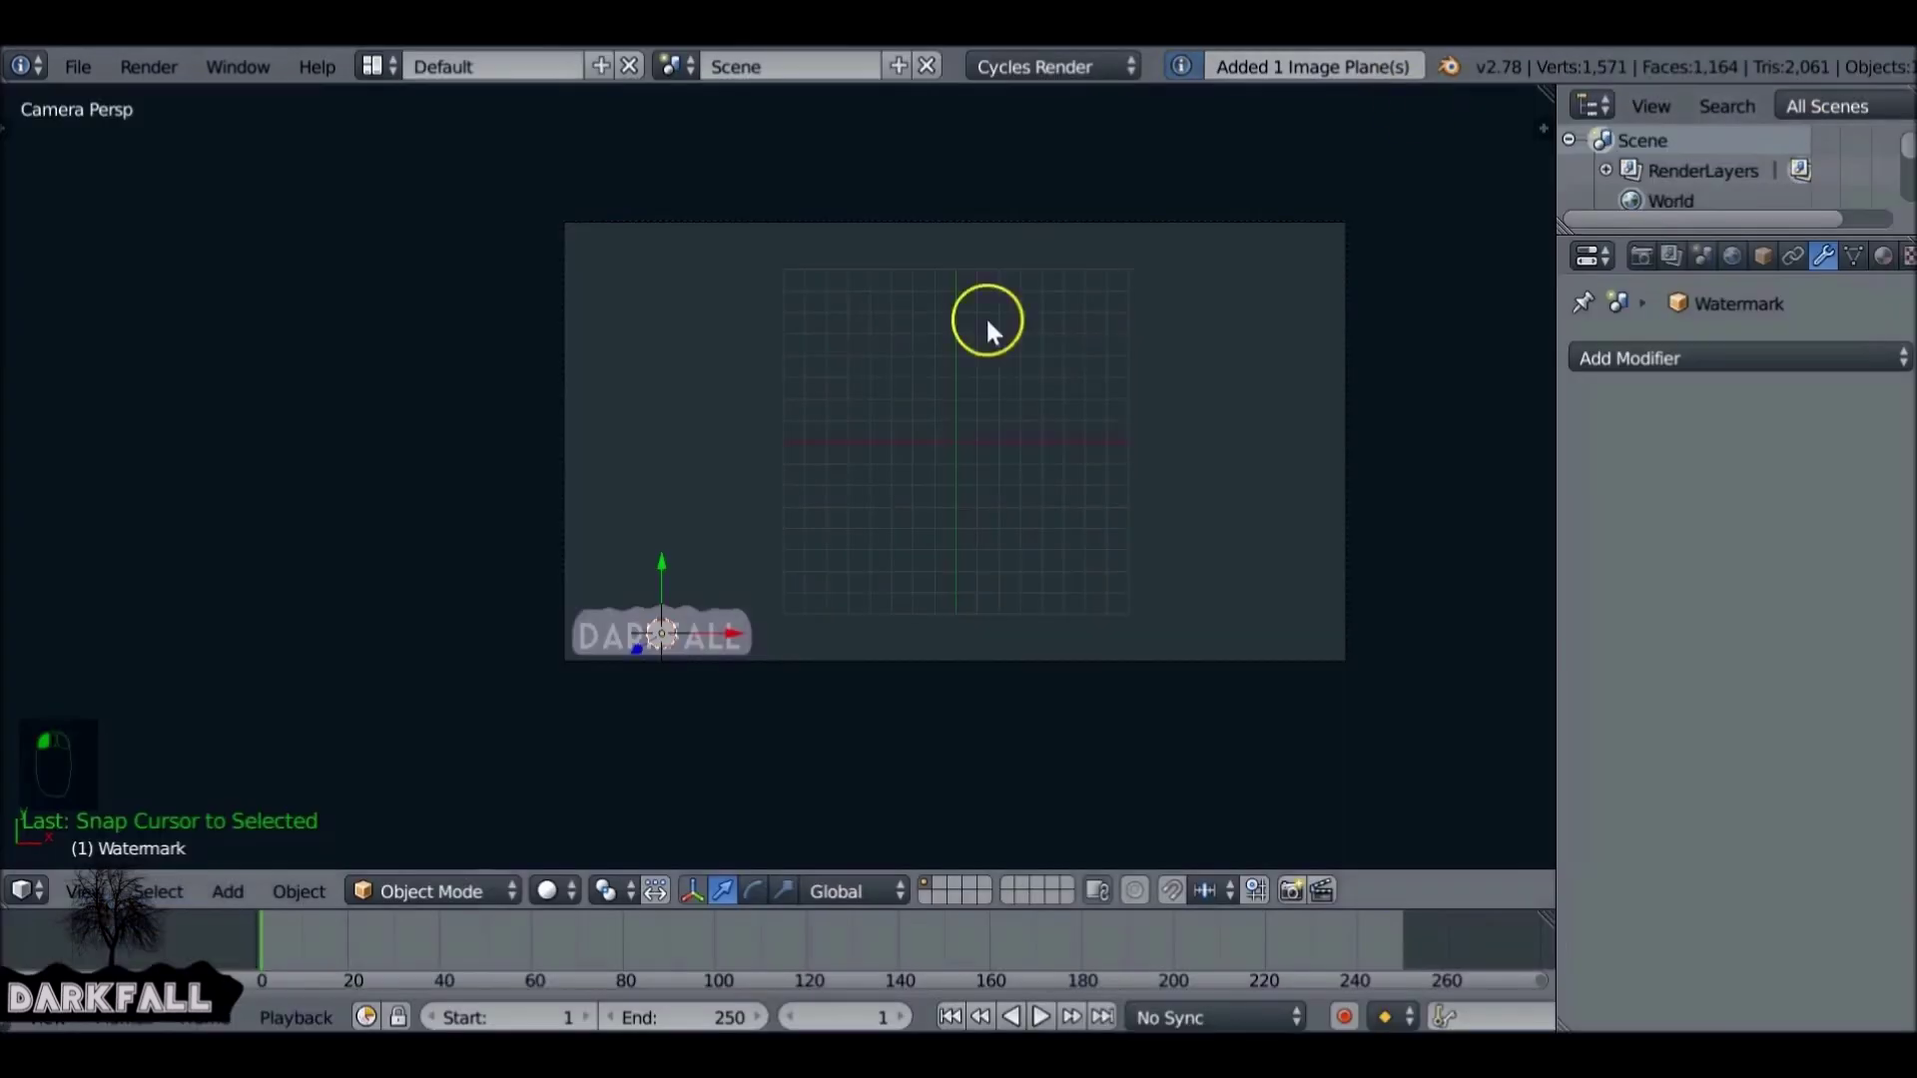
- Enlarge the tree image plane and move it up along Y above the backing plane
{"action": "key", "text": "s"}
{"action": "left_click", "coordinate": [1166, 490]}
{"action": "left_click_drag", "start_coordinate": [667, 562], "coordinate": [673, 481]}
- Scale down the Darkfall text with its black backing plane and reposition them near the lower-left corner of the camera frame
{"action": "scroll", "coordinate": [673, 481], "scroll_direction": "up", "scroll_amount": 5}
{"action": "middle_click_drag", "start_coordinate": [763, 719], "coordinate": [791, 554], "text": "shift"}
{"action": "right_click", "coordinate": [749, 614]}
{"action": "key", "text": "s"}
{"action": "left_click", "coordinate": [639, 624]}
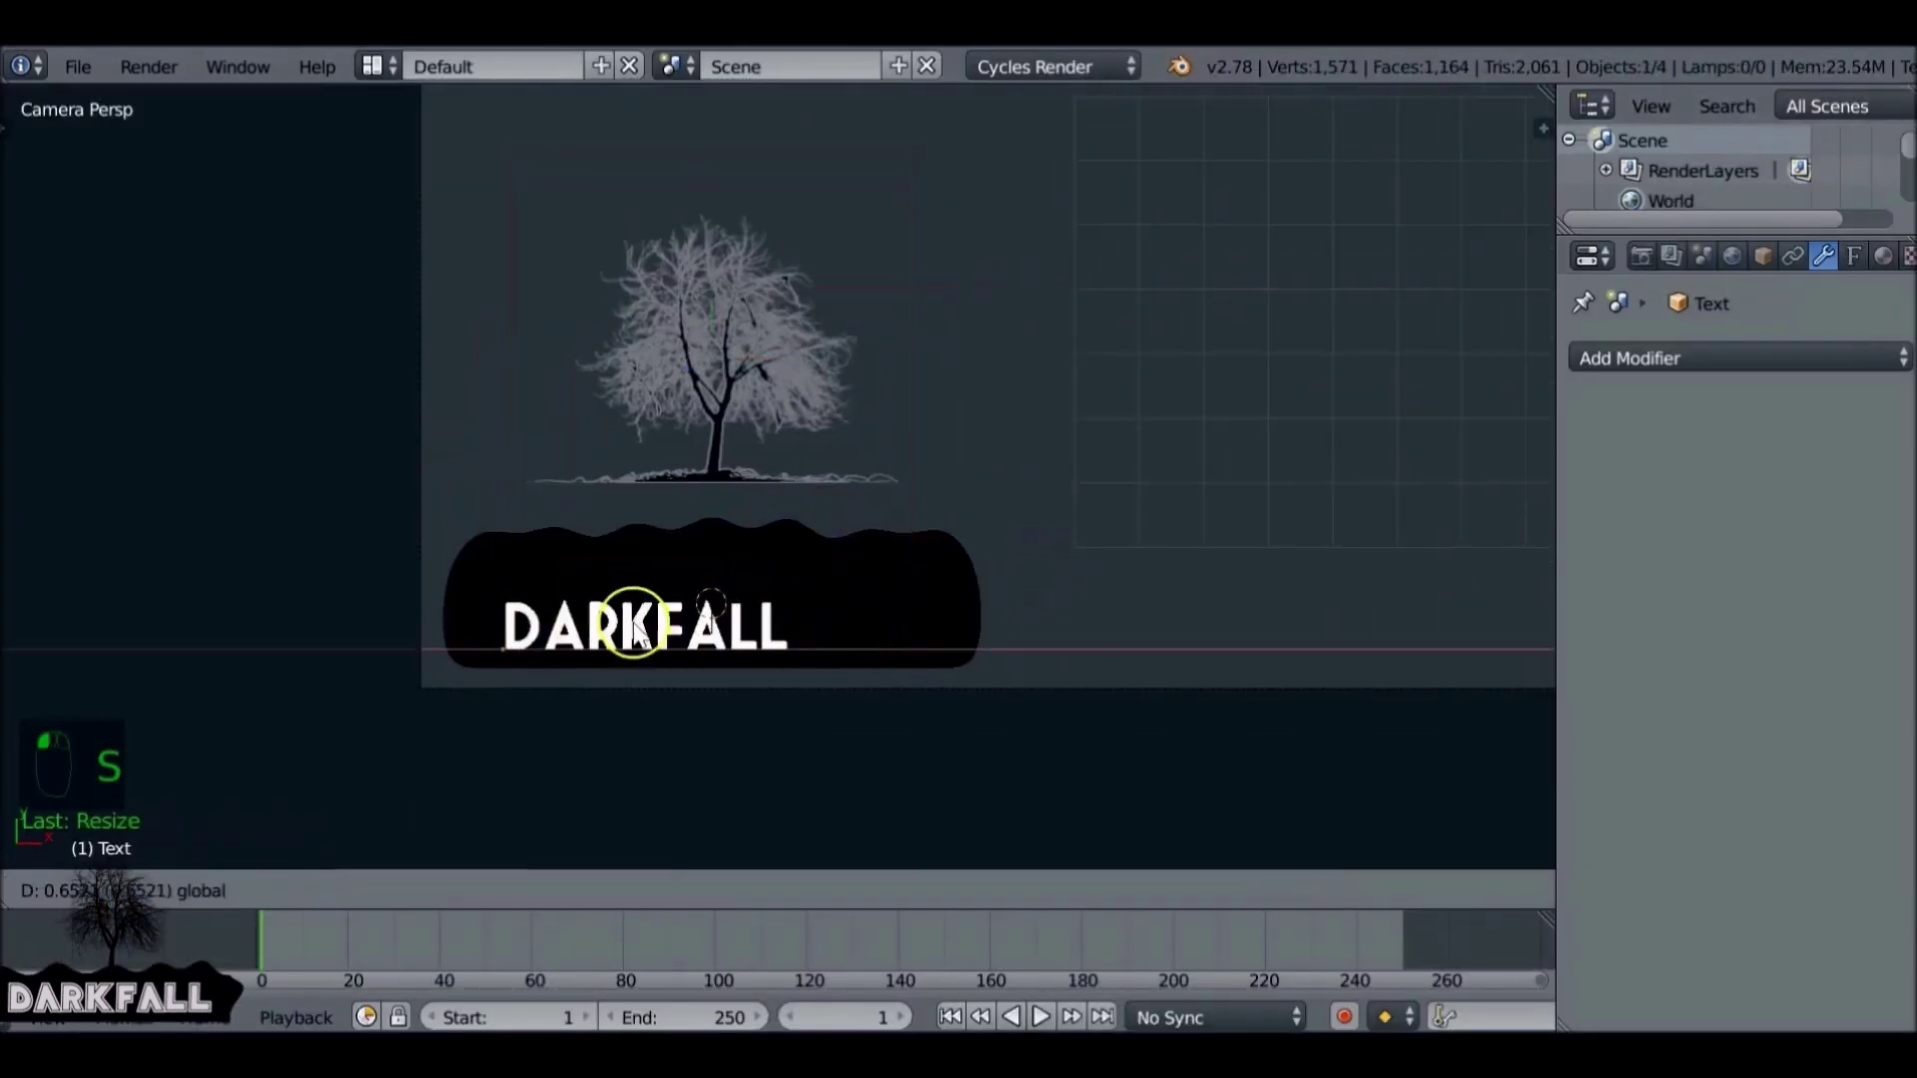
{"action": "key", "text": "s"}
{"action": "left_click", "coordinate": [898, 620]}
{"action": "key", "text": "g"}
{"action": "left_click", "coordinate": [718, 661]}
- Shrink the tree image plane and move it down so the tree stands on the backing's upper edge
{"action": "right_click", "coordinate": [831, 424]}
{"action": "key", "text": "s"}
{"action": "left_click", "coordinate": [805, 385]}
{"action": "key", "text": "g"}
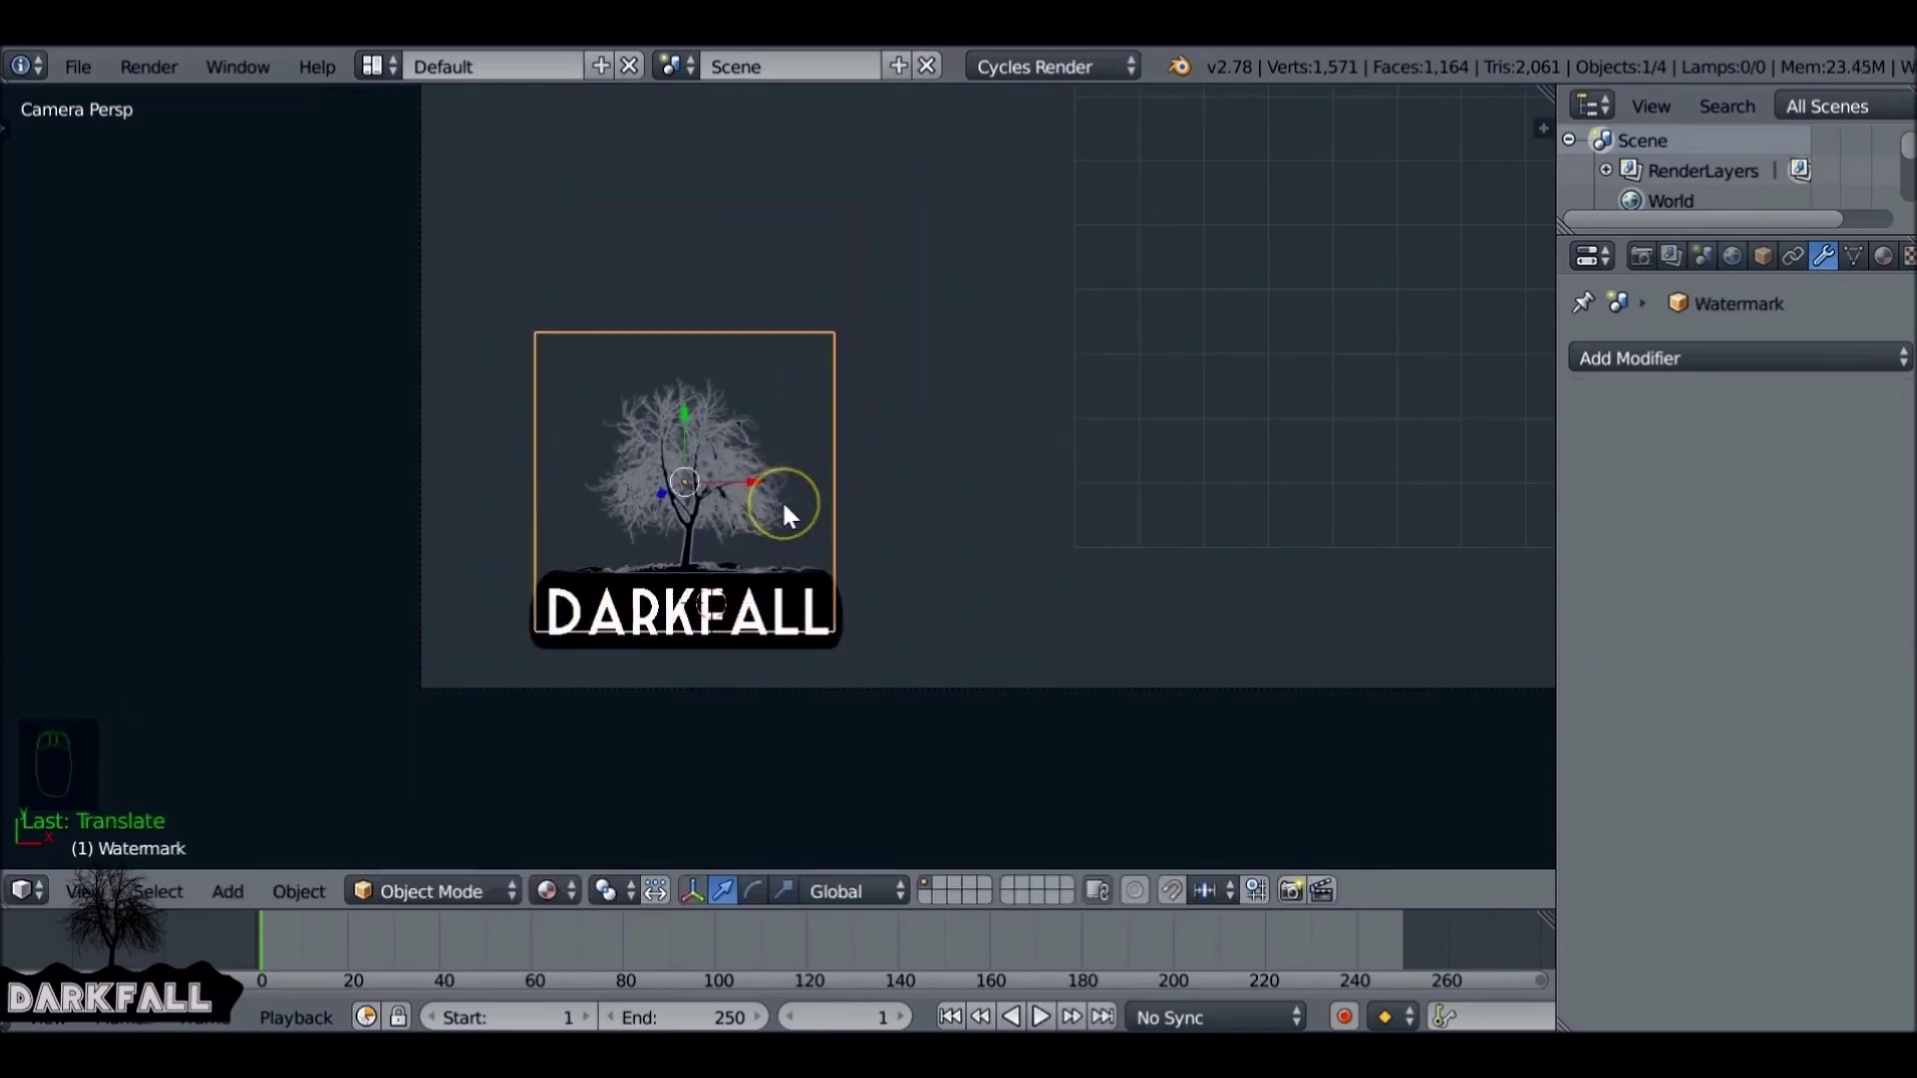
- Widen the text and black backing together along X and move them so they are centred beneath the tree
{"action": "right_click", "coordinate": [645, 644]}
{"action": "middle_click_drag", "start_coordinate": [645, 644], "coordinate": [779, 548], "text": "shift"}
{"action": "scroll", "coordinate": [779, 548], "scroll_direction": "up", "scroll_amount": 5}
{"action": "right_click", "coordinate": [779, 548]}
{"action": "right_click", "coordinate": [761, 689], "text": "shift"}
{"action": "key", "text": "s"}
{"action": "key", "text": "x"}
{"action": "left_click", "coordinate": [1028, 659]}
{"action": "key", "text": "g"}
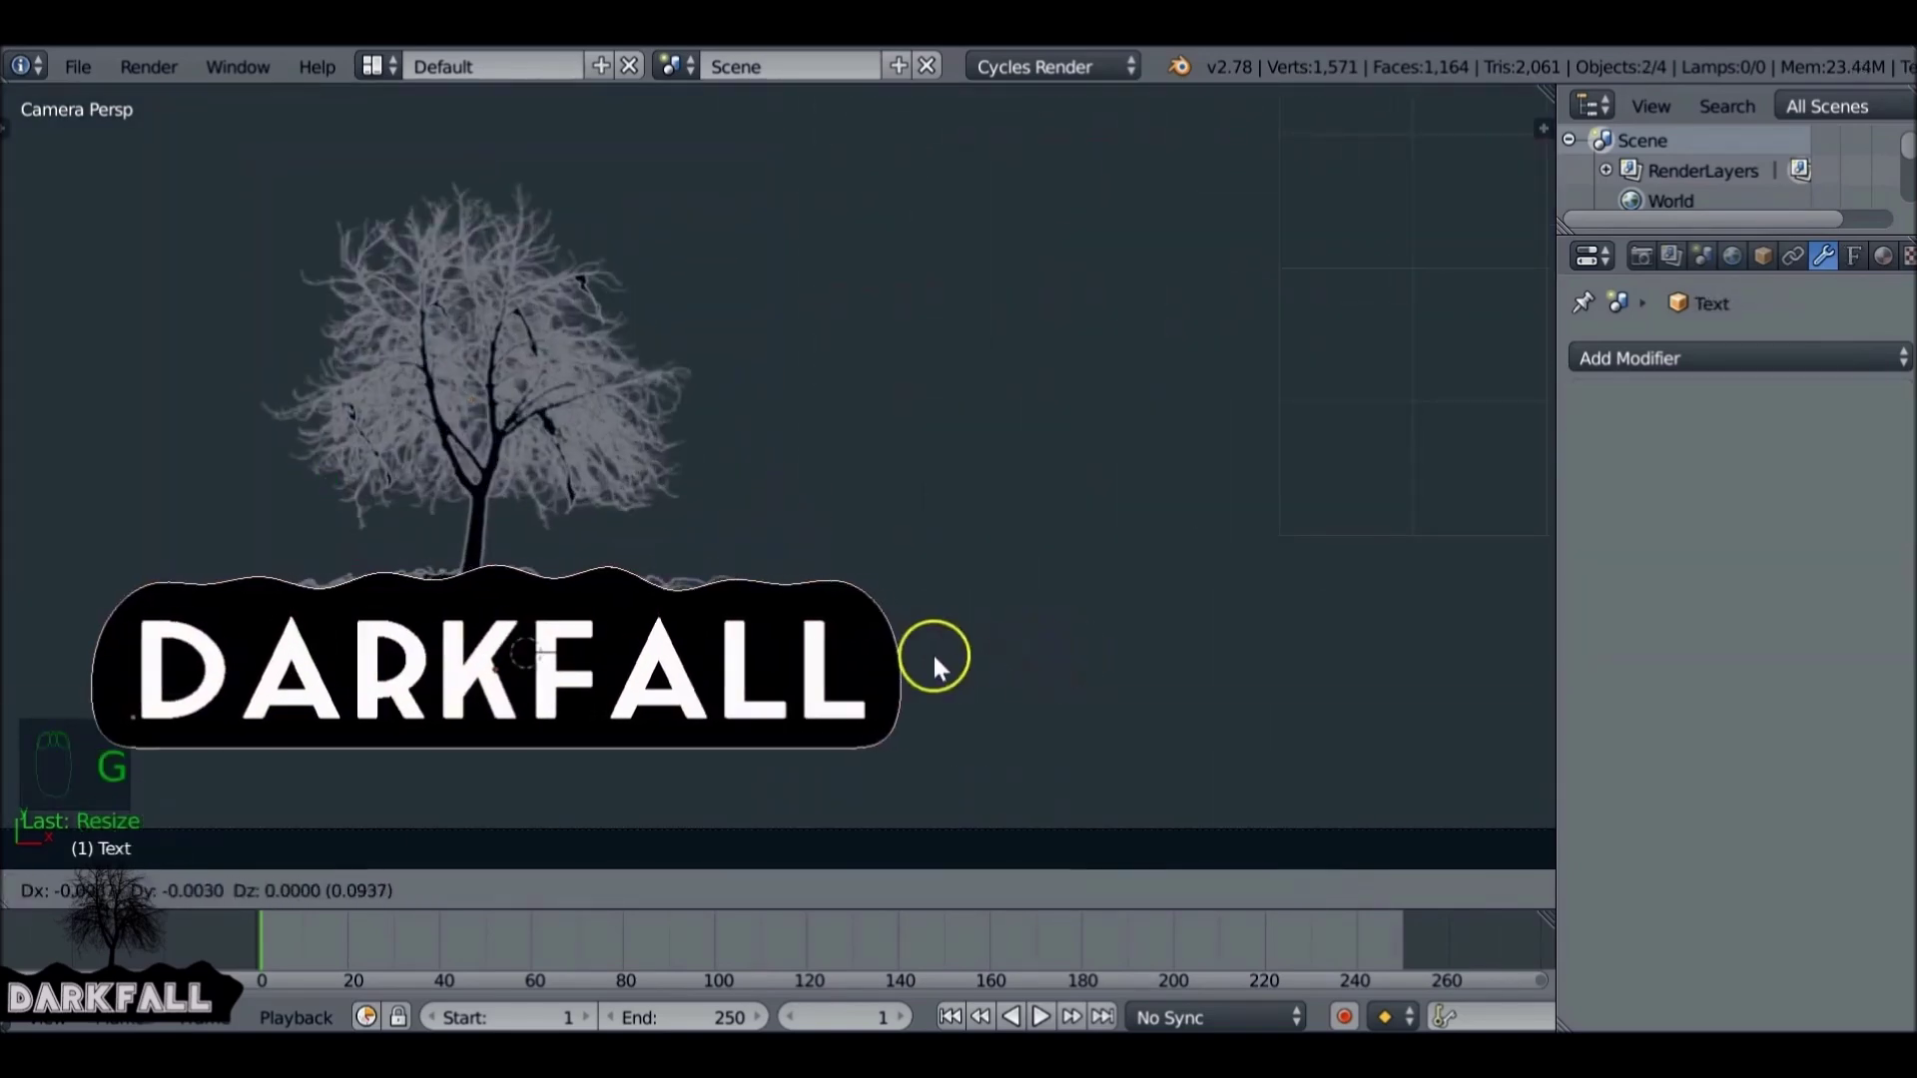
{"action": "left_click", "coordinate": [643, 661]}
{"action": "right_click", "coordinate": [492, 610]}
{"action": "key", "text": "Tab"}
{"action": "key", "text": "Tab"}
- Render a still image of the watermark scene from the camera
{"action": "scroll", "coordinate": [724, 561], "scroll_direction": "down", "scroll_amount": 6}
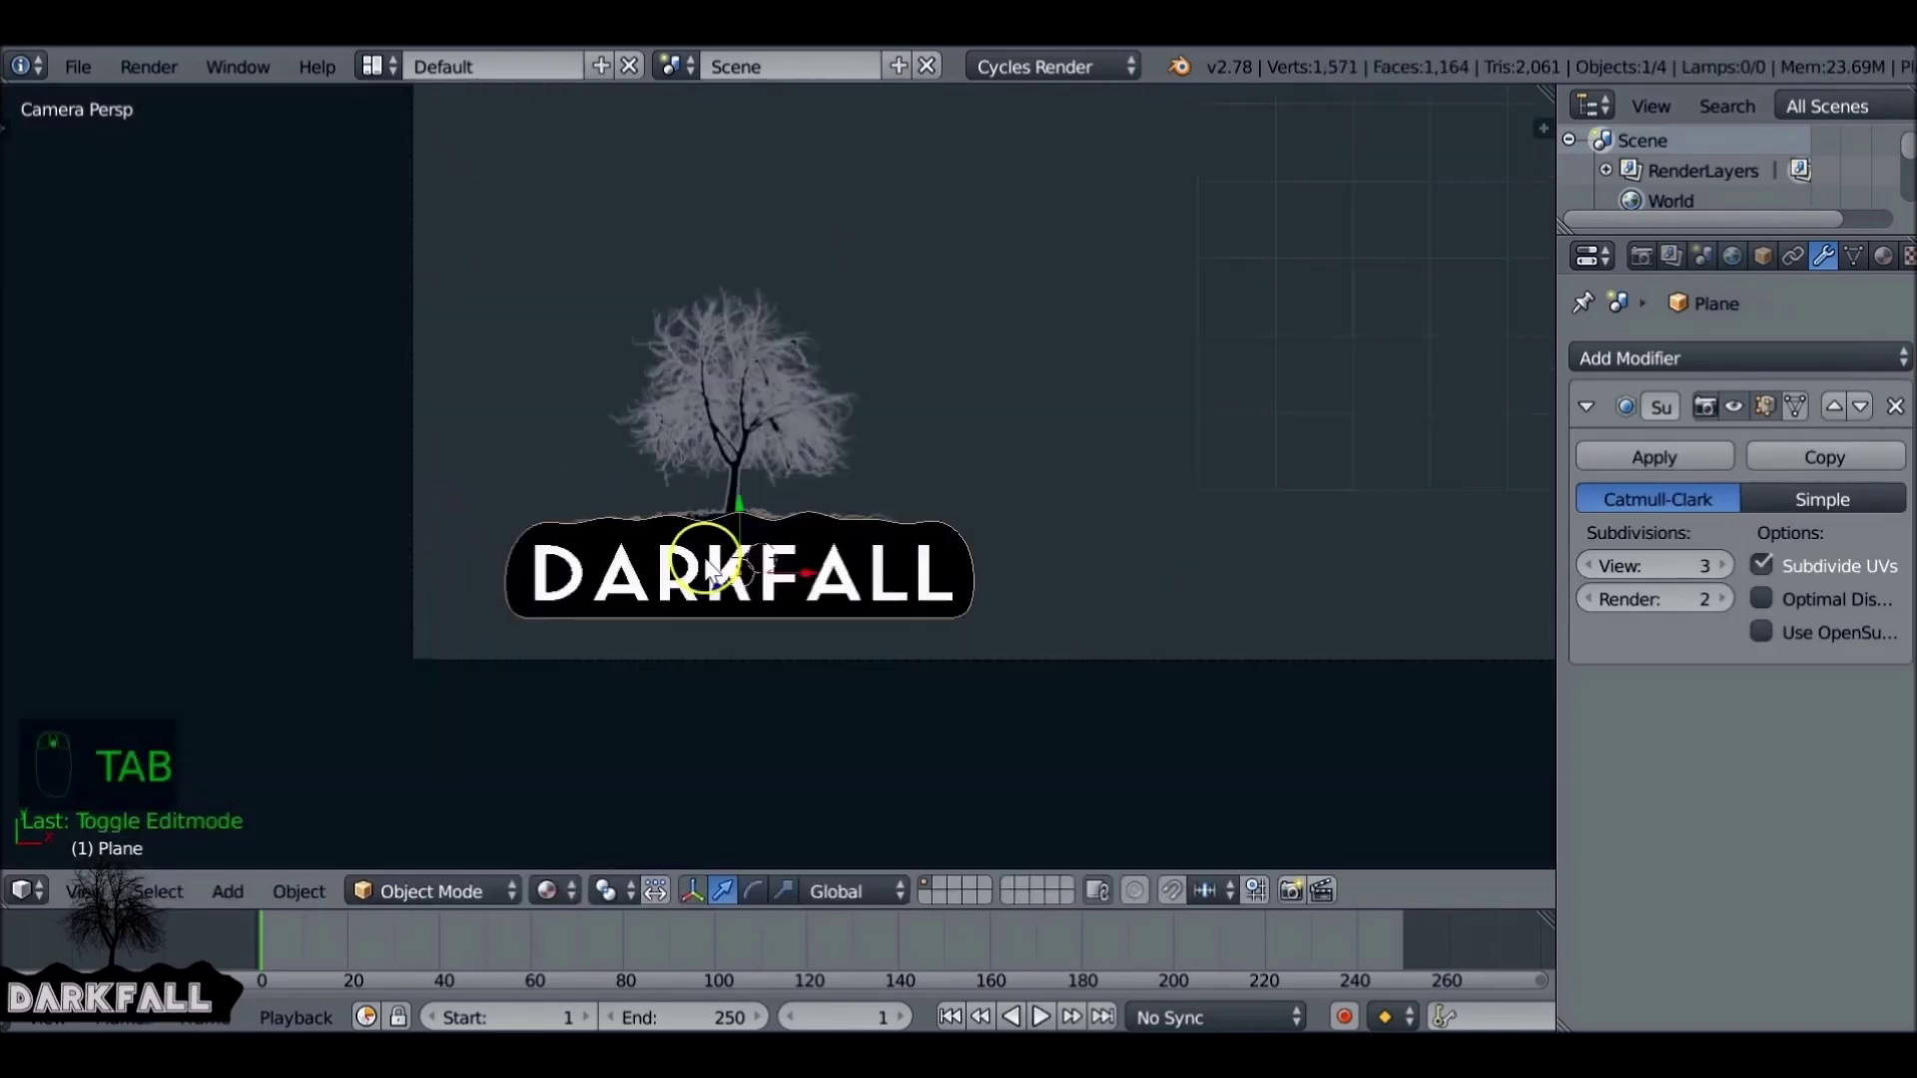
{"action": "scroll", "coordinate": [957, 645], "scroll_direction": "down", "scroll_amount": 3}
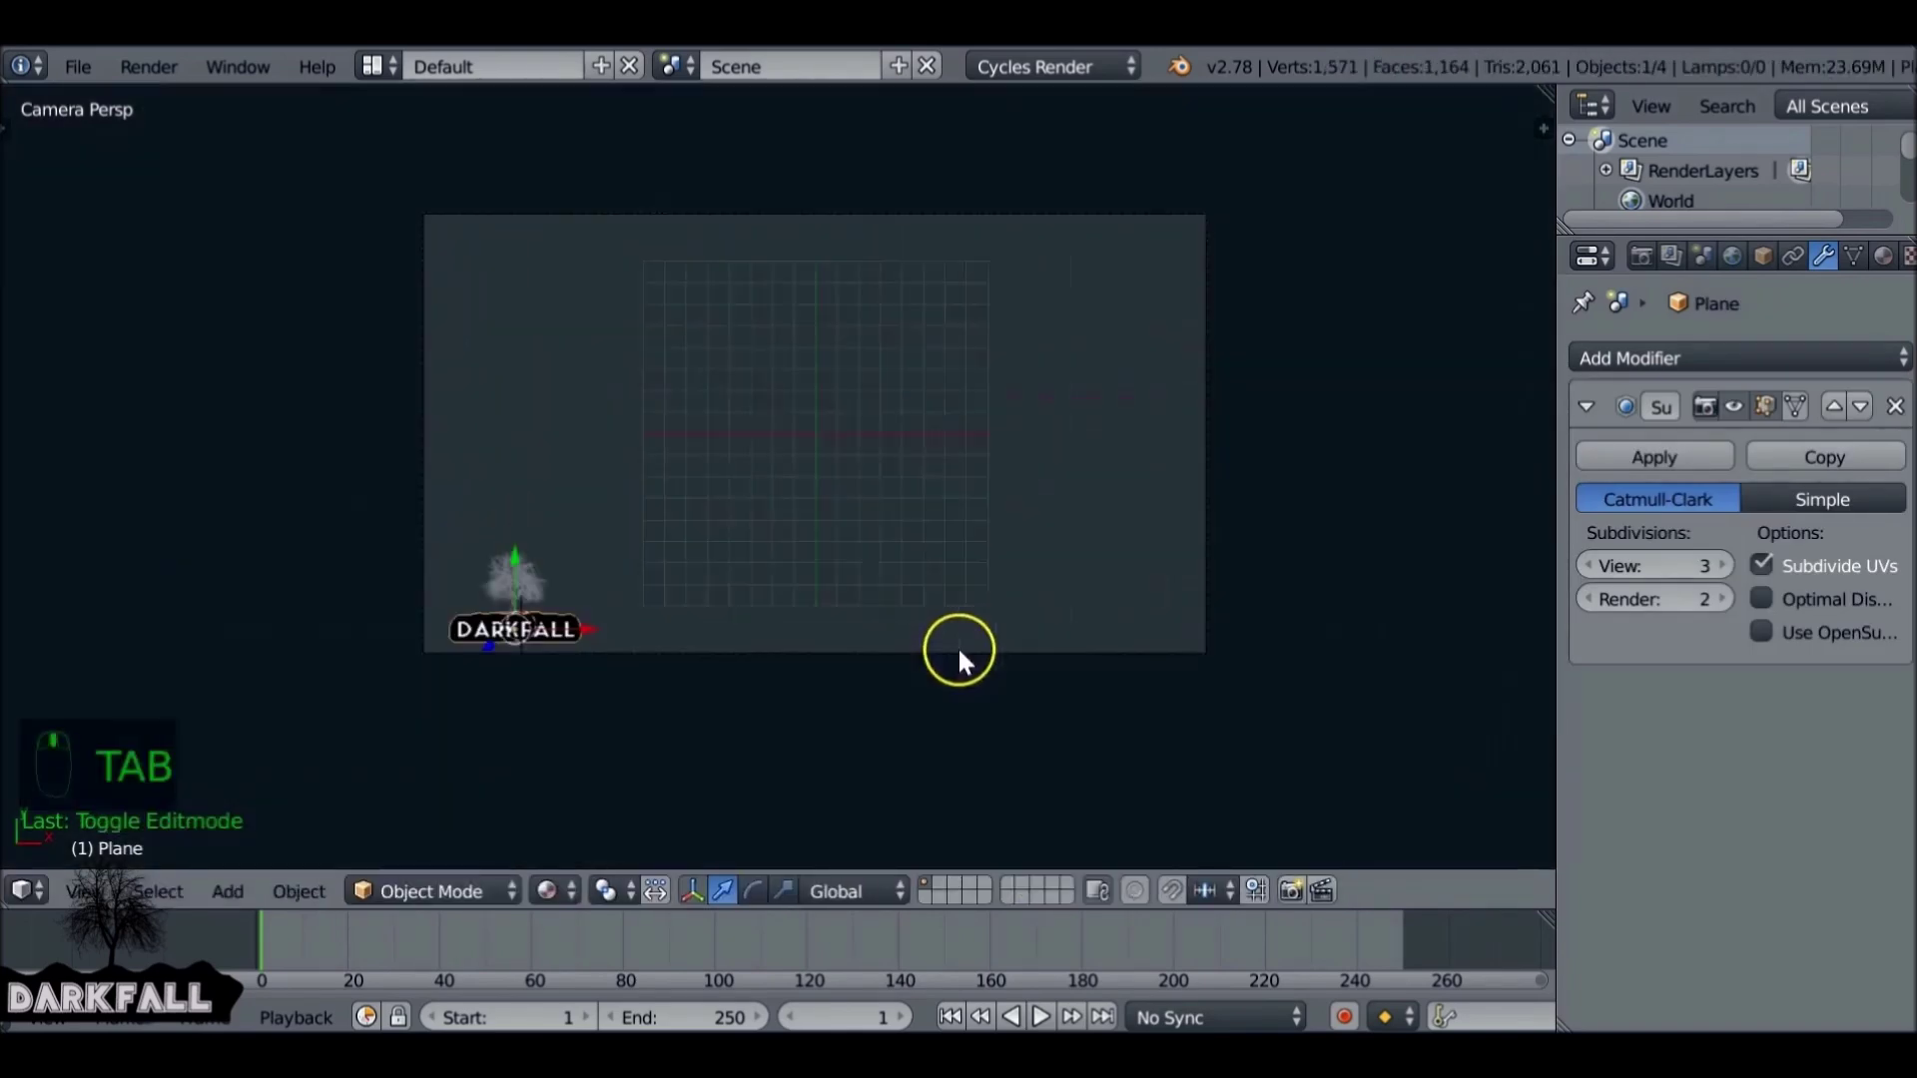
{"action": "left_click", "coordinate": [1638, 258]}
{"action": "left_click", "coordinate": [1619, 392]}
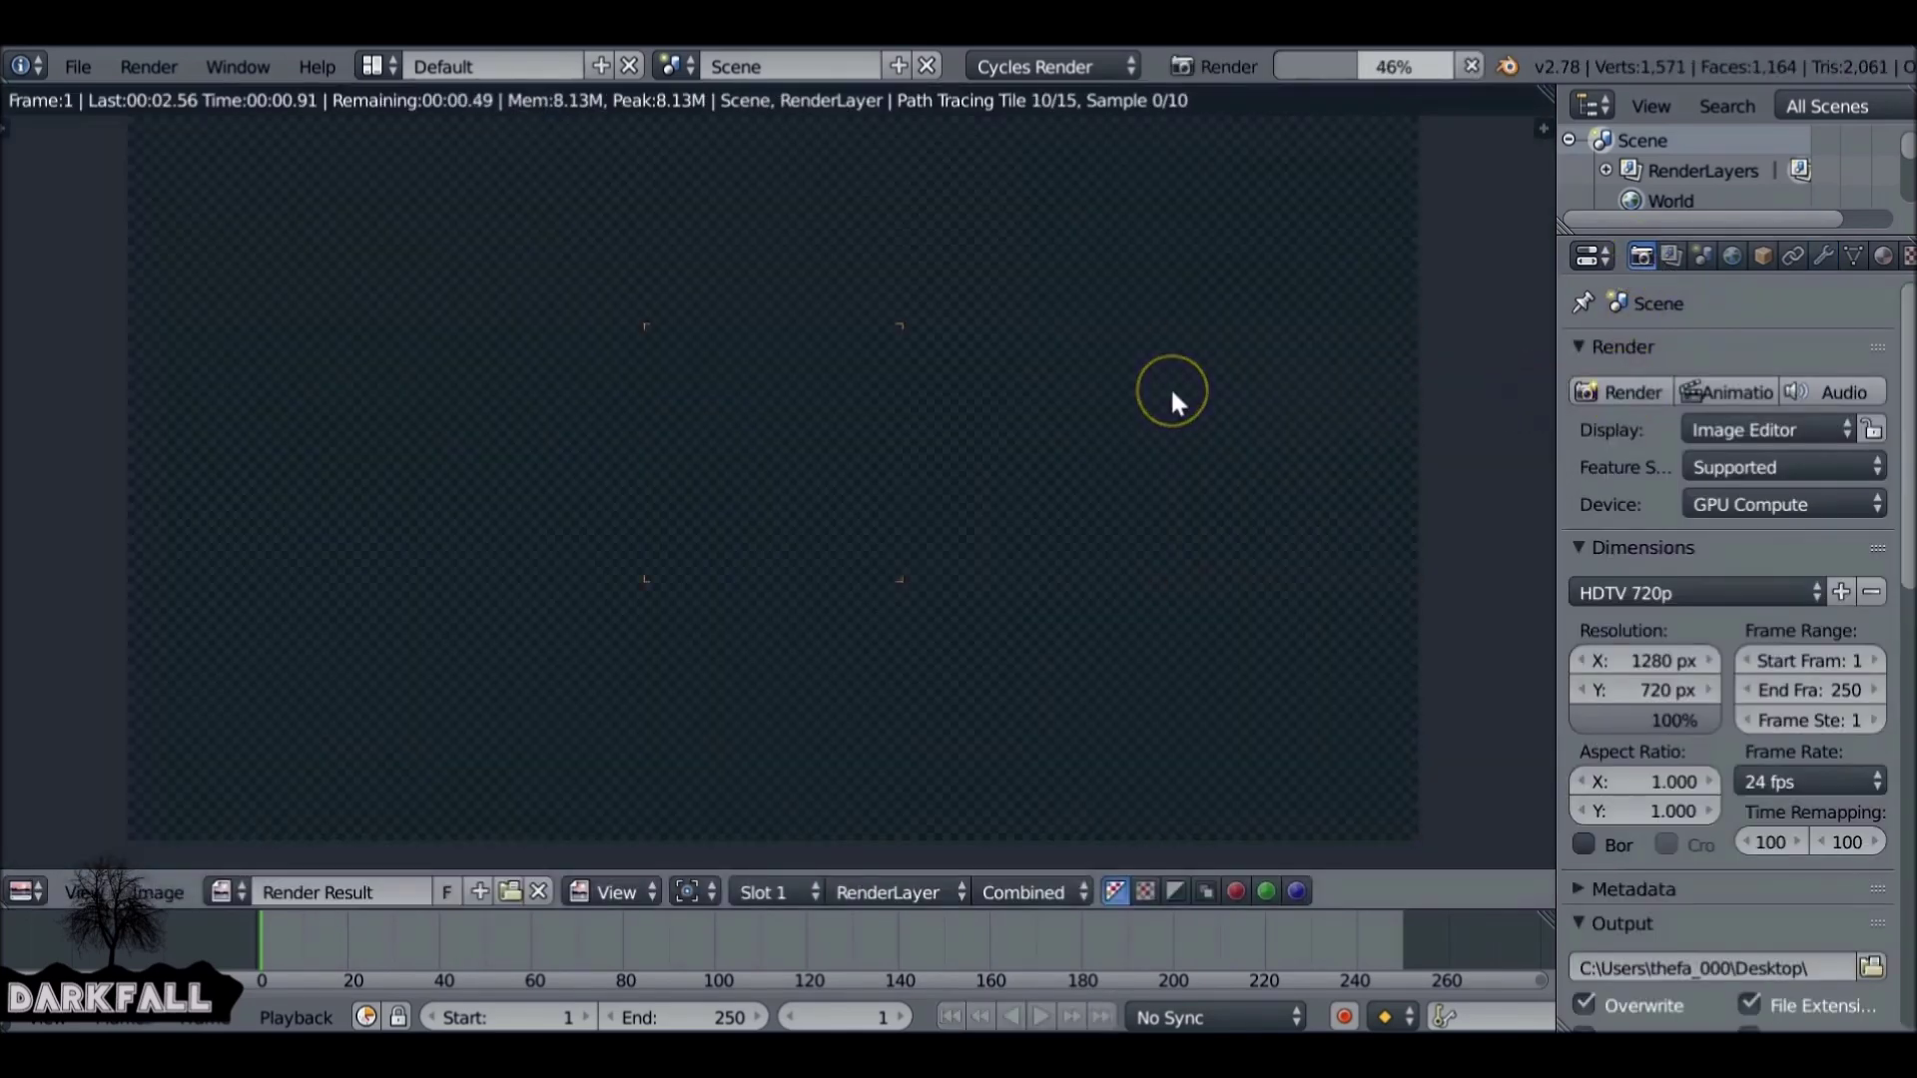
{"action": "scroll", "coordinate": [1173, 395], "scroll_direction": "down", "scroll_amount": 1}
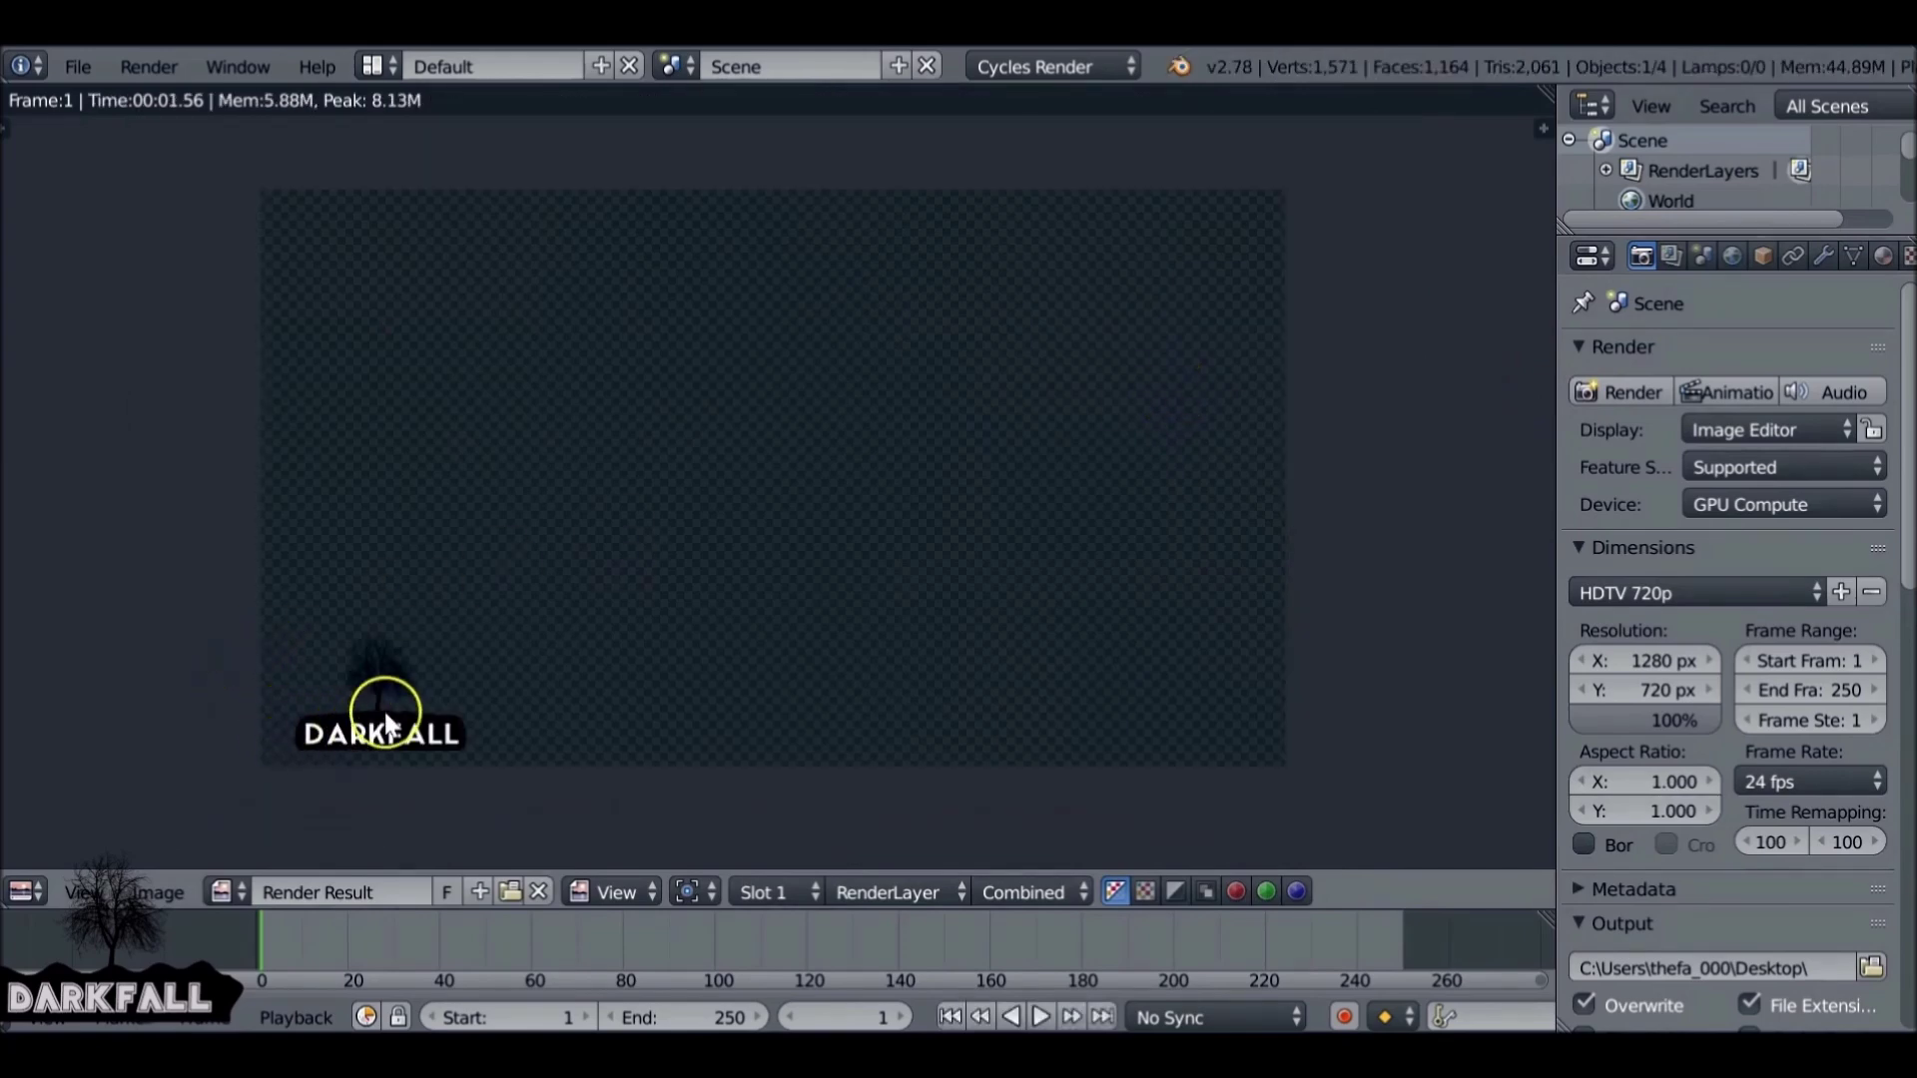
- Examine the rendered watermark up close and in the full frame, checking the tree, text and backing
{"action": "scroll", "coordinate": [557, 685], "scroll_direction": "up", "scroll_amount": 2}
{"action": "scroll", "coordinate": [878, 449], "scroll_direction": "up", "scroll_amount": 2}
{"action": "scroll", "coordinate": [879, 463], "scroll_direction": "up", "scroll_amount": 1}
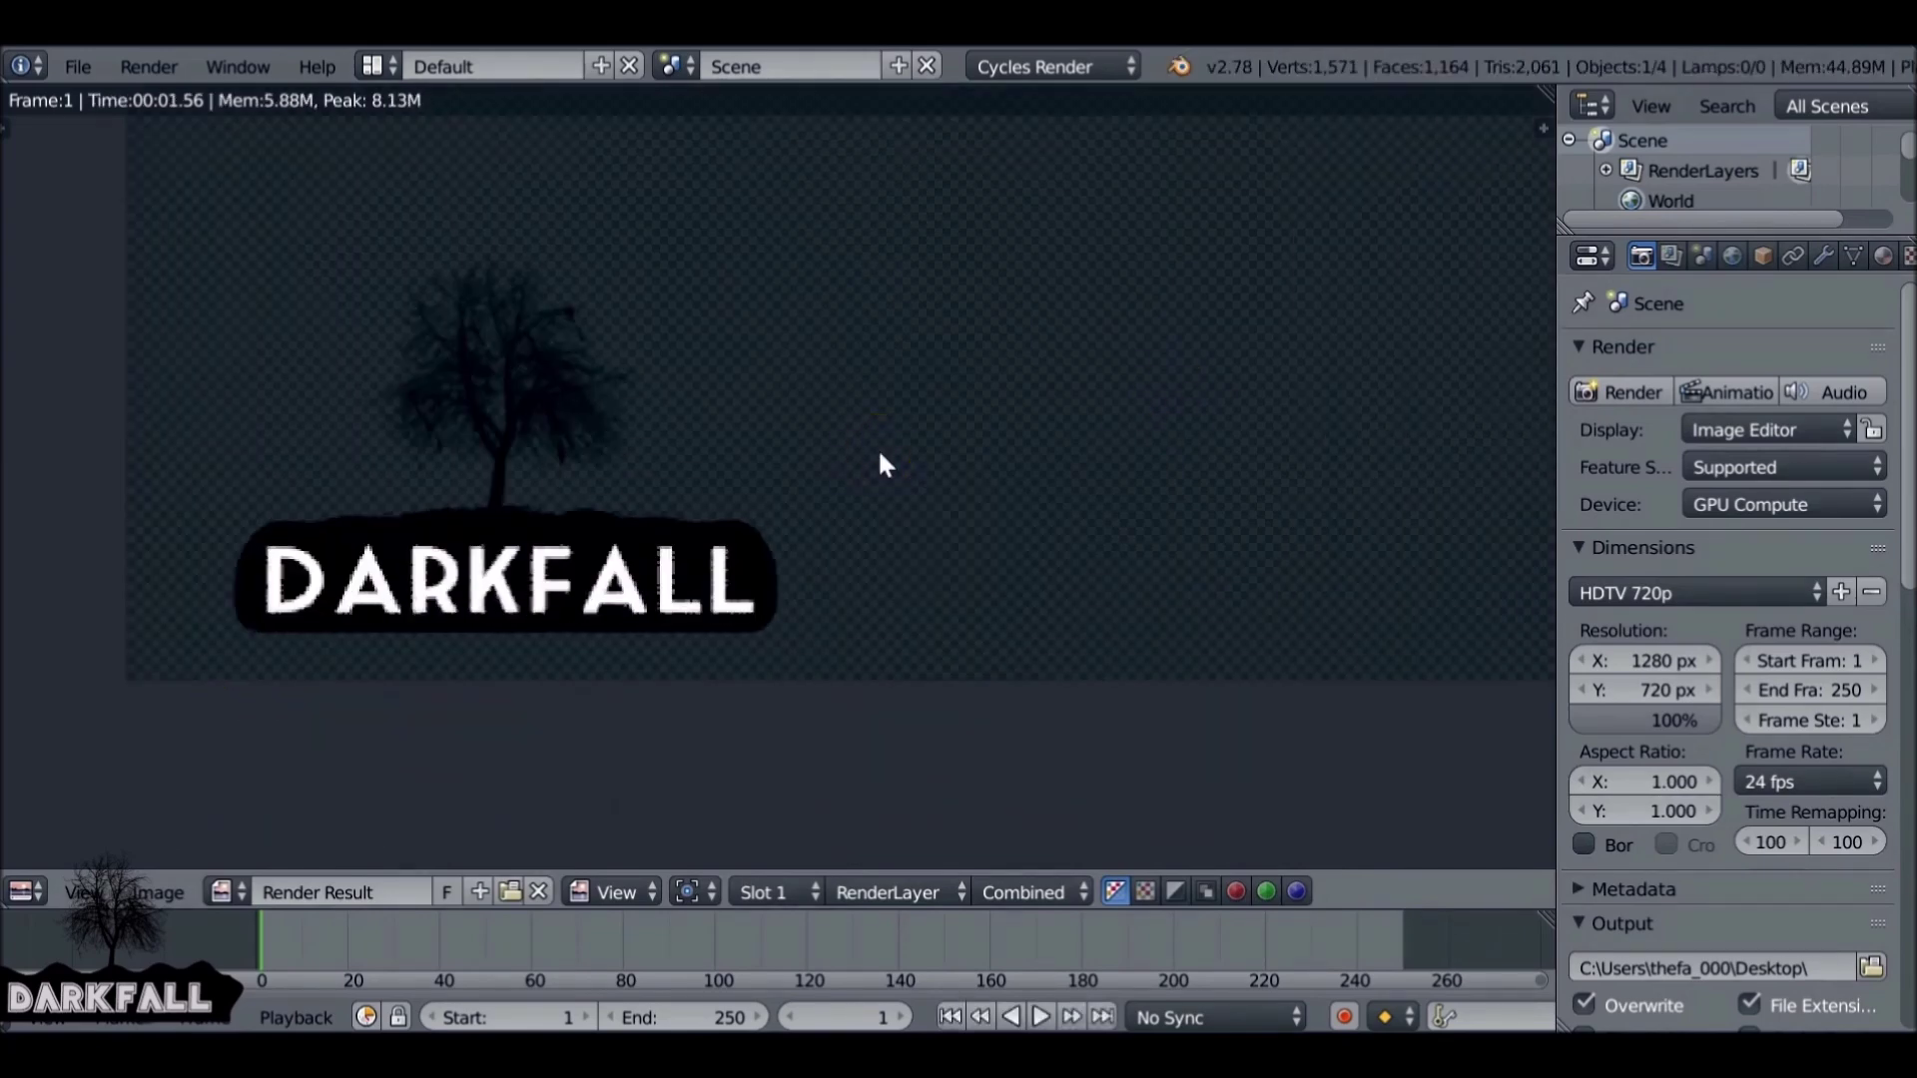
{"action": "scroll", "coordinate": [880, 453], "scroll_direction": "down", "scroll_amount": 3}
{"action": "middle_click_drag", "start_coordinate": [913, 450], "coordinate": [806, 562]}
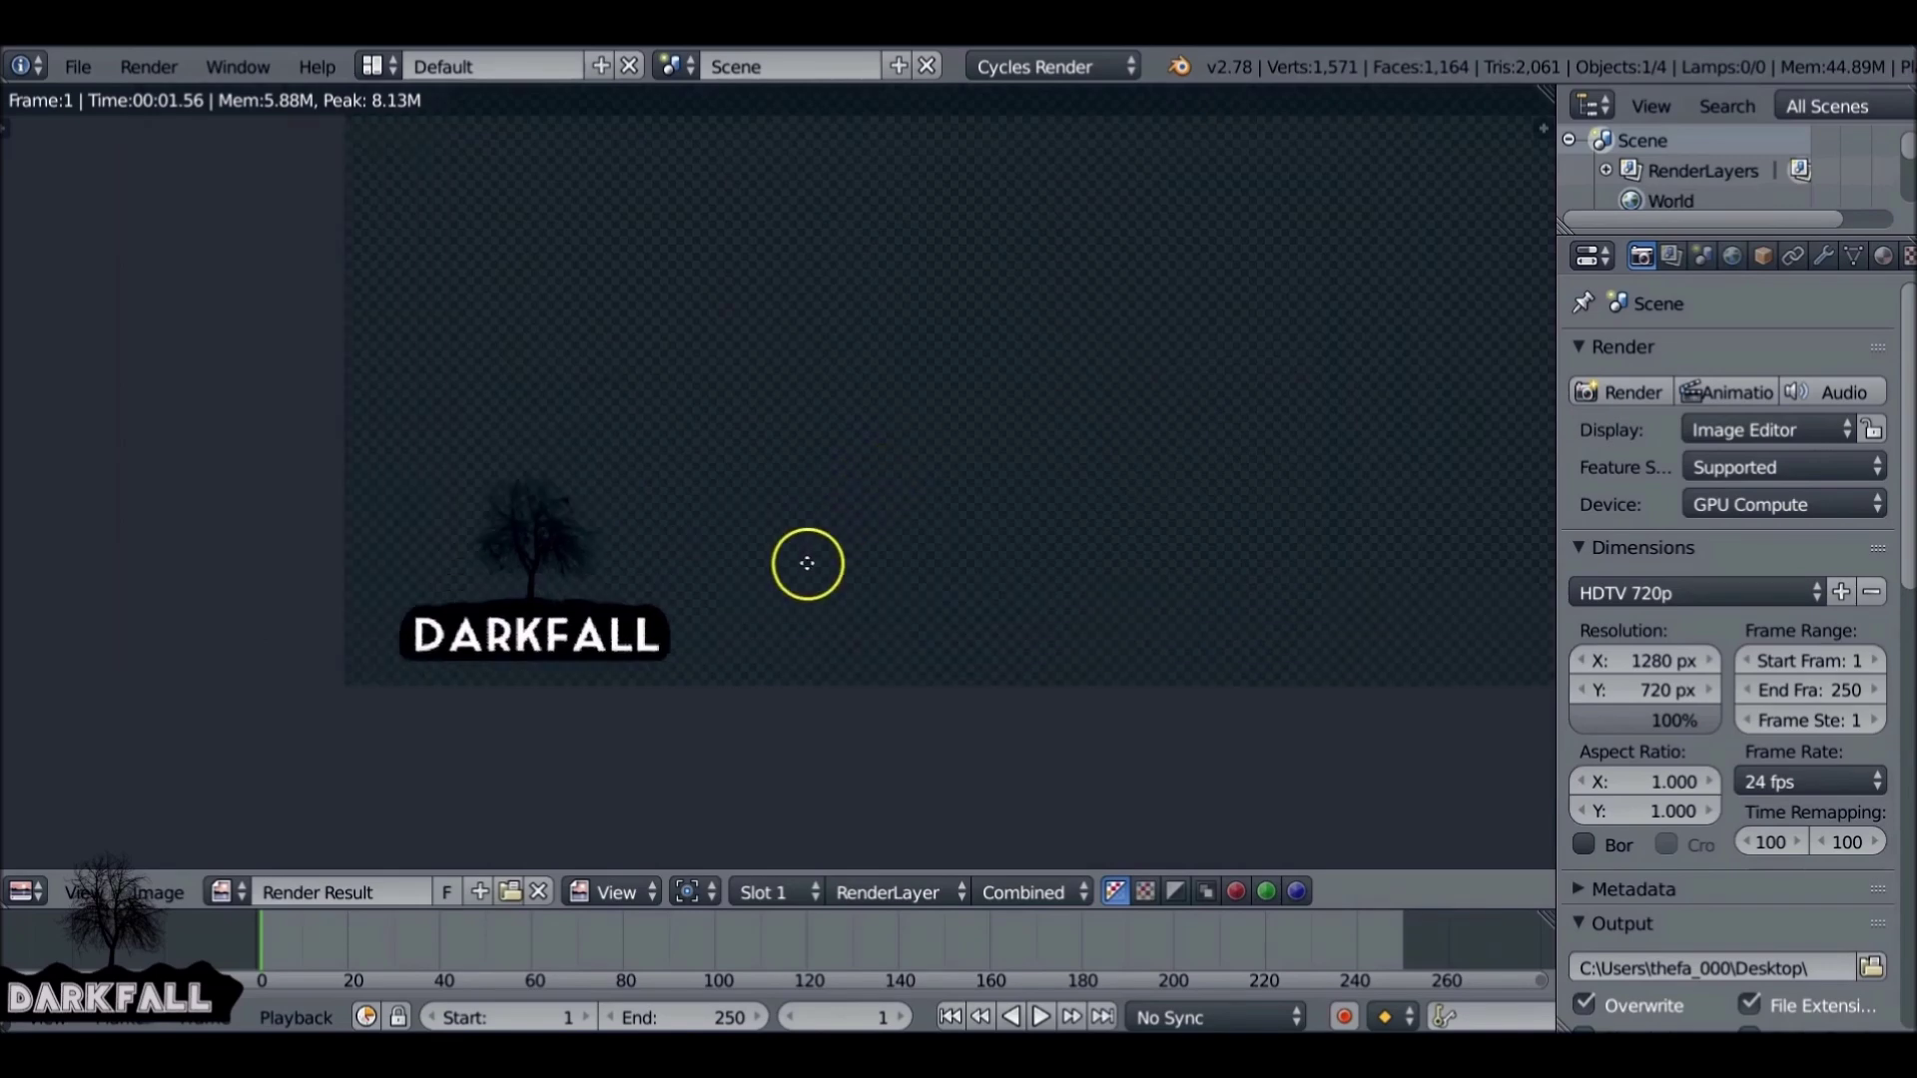
{"action": "scroll", "coordinate": [806, 562], "scroll_direction": "down", "scroll_amount": 2}
{"action": "scroll", "coordinate": [805, 530], "scroll_direction": "down", "scroll_amount": 1}
{"action": "middle_click_drag", "start_coordinate": [878, 496], "coordinate": [820, 626]}
- Save the rendered image over WatermarkNew.png in the DFA folder
{"action": "key", "text": "F3"}
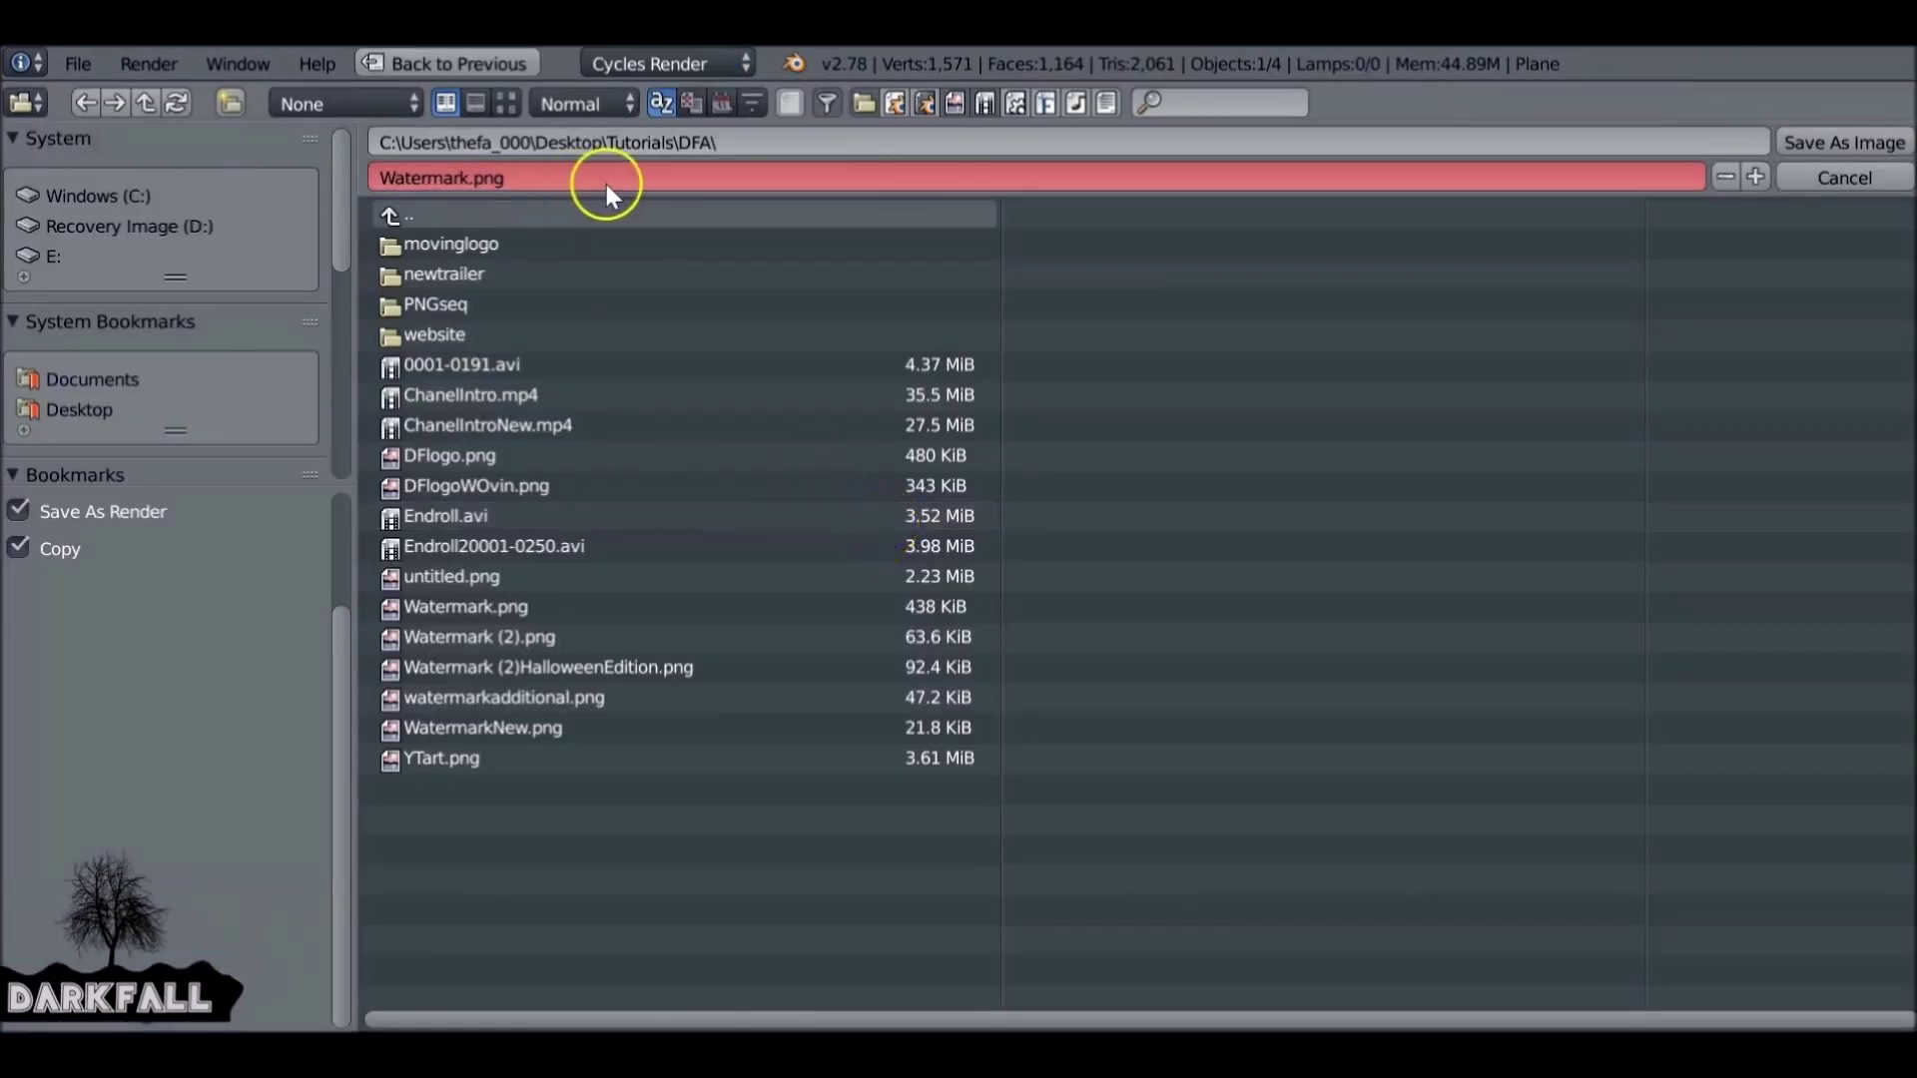
{"action": "left_click", "coordinate": [539, 727]}
{"action": "key", "text": "Return"}
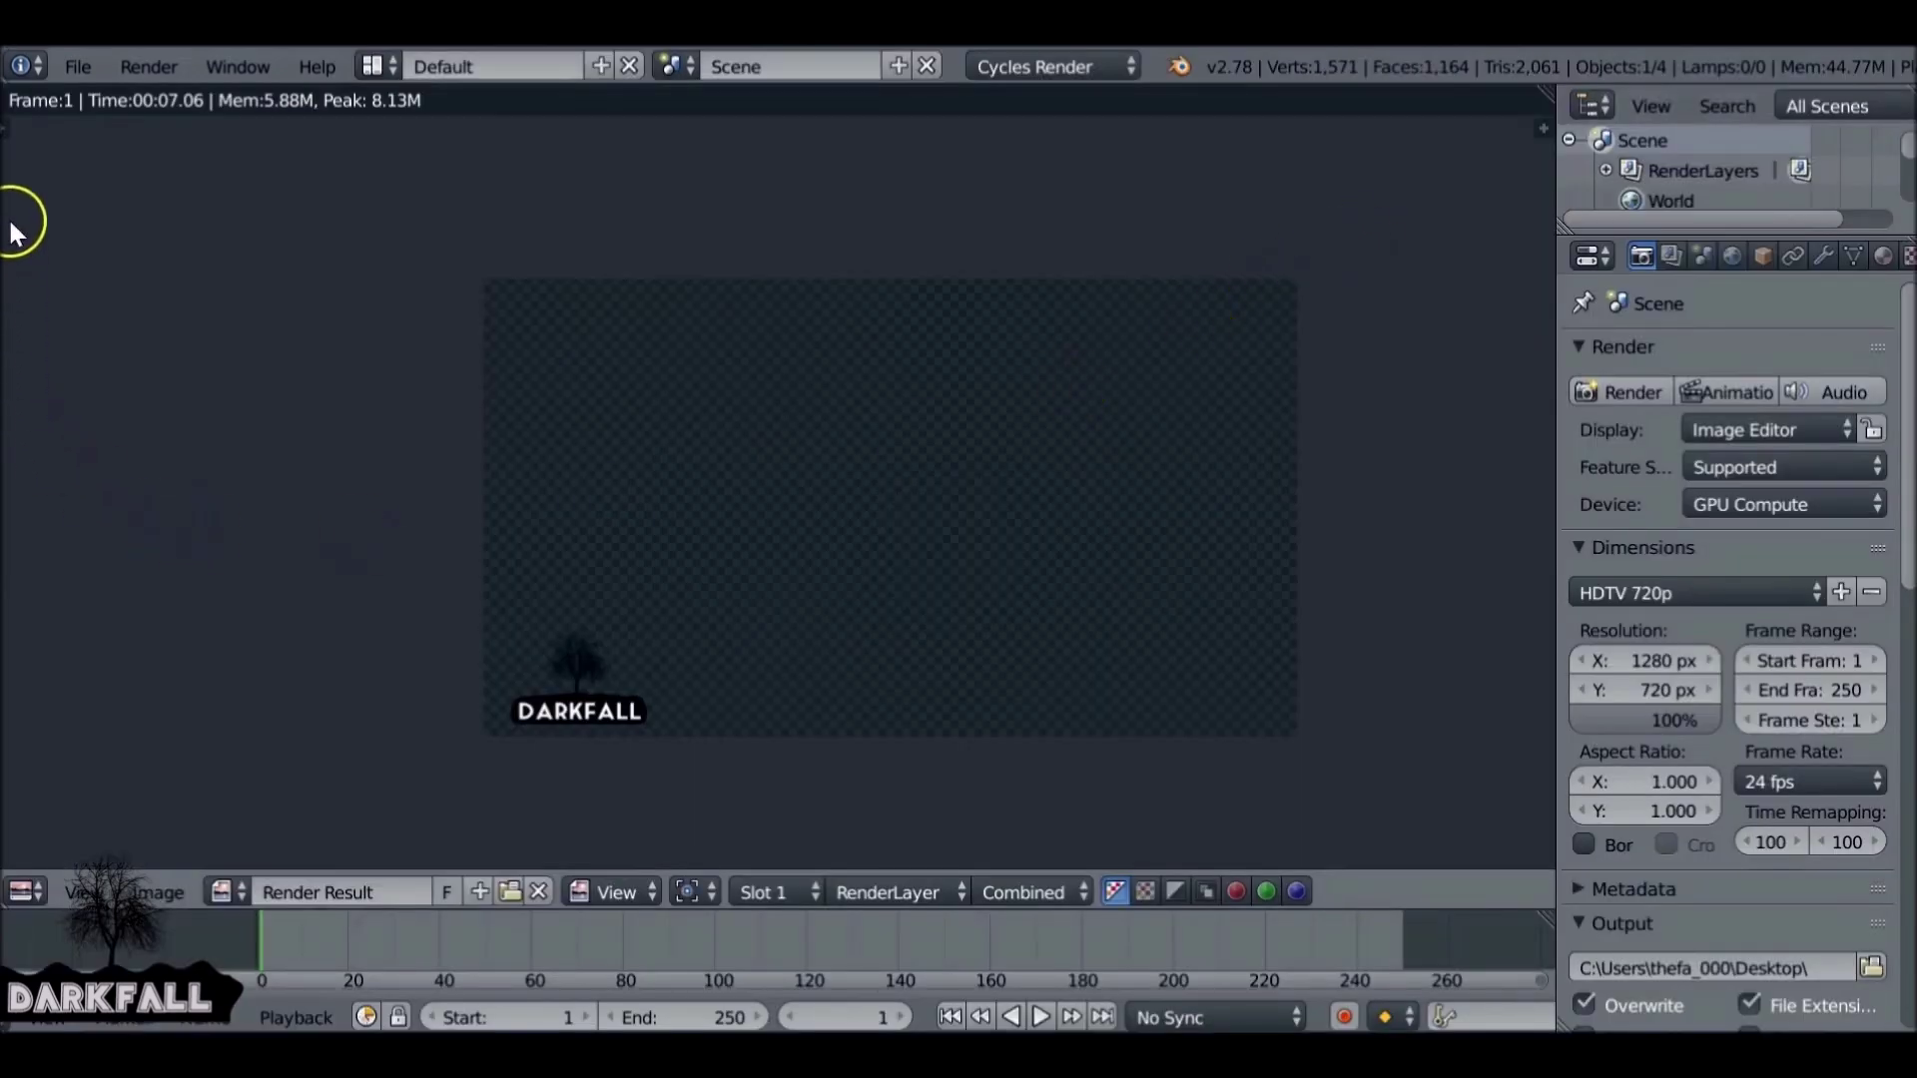
- Start a new project by reloading the start-up file
{"action": "left_click", "coordinate": [77, 66]}
{"action": "left_click", "coordinate": [97, 98]}
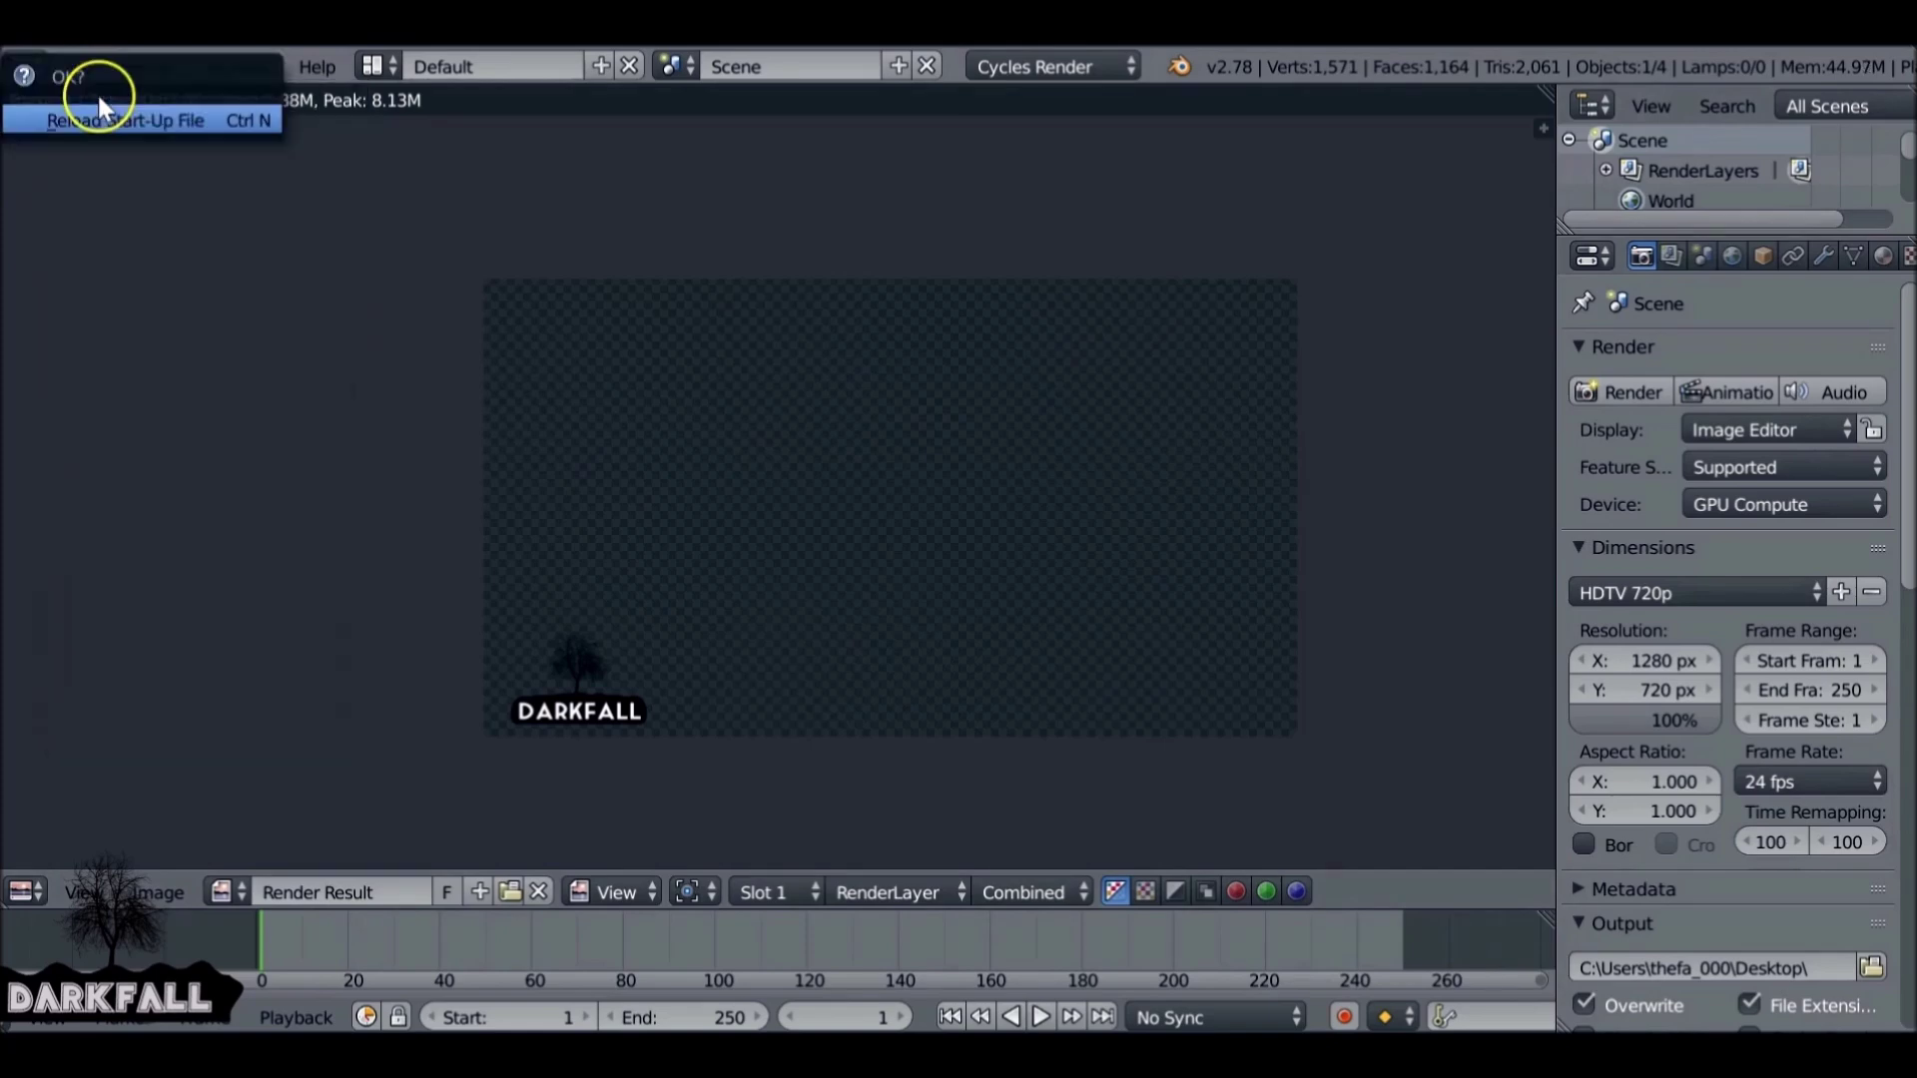
{"action": "left_click", "coordinate": [100, 112]}
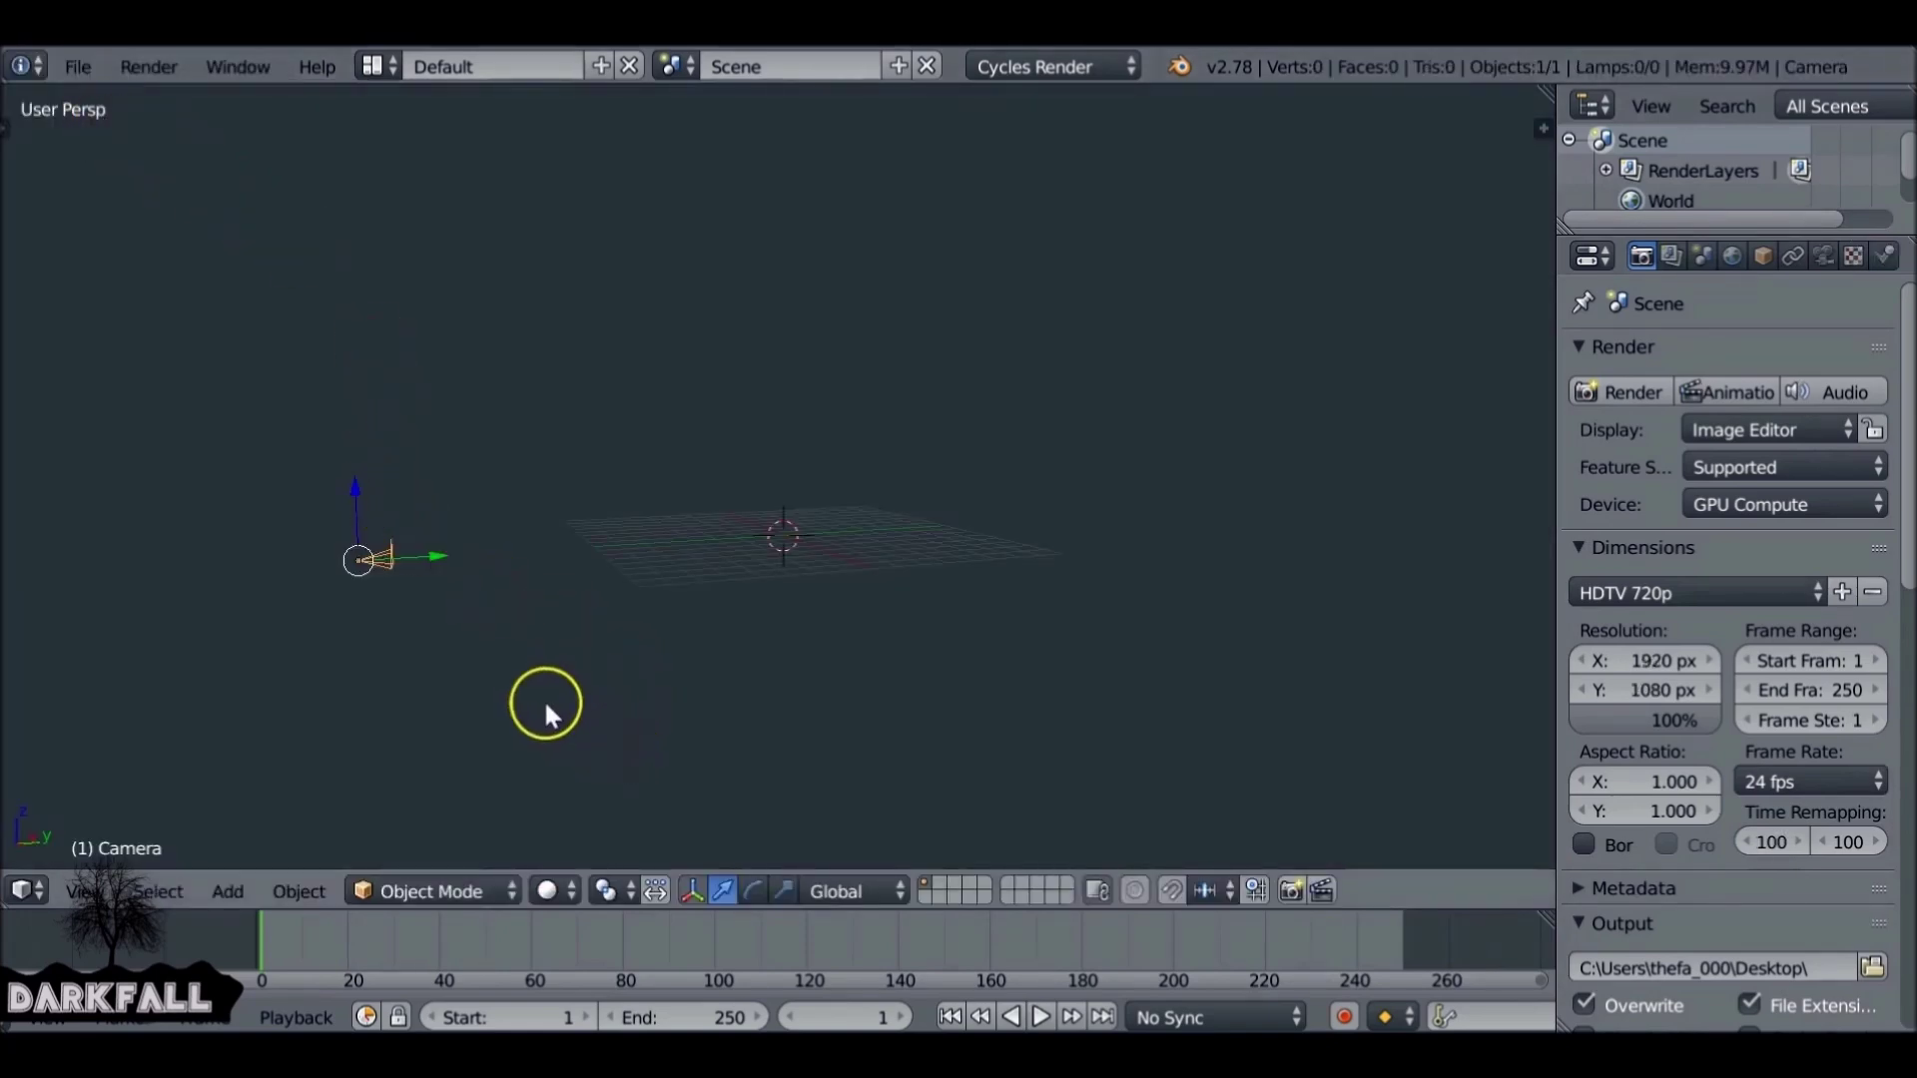
- Switch the 3D view to the Video Sequence Editor and split it horizontally, with an image preview above the strip view
{"action": "left_click", "coordinate": [24, 890]}
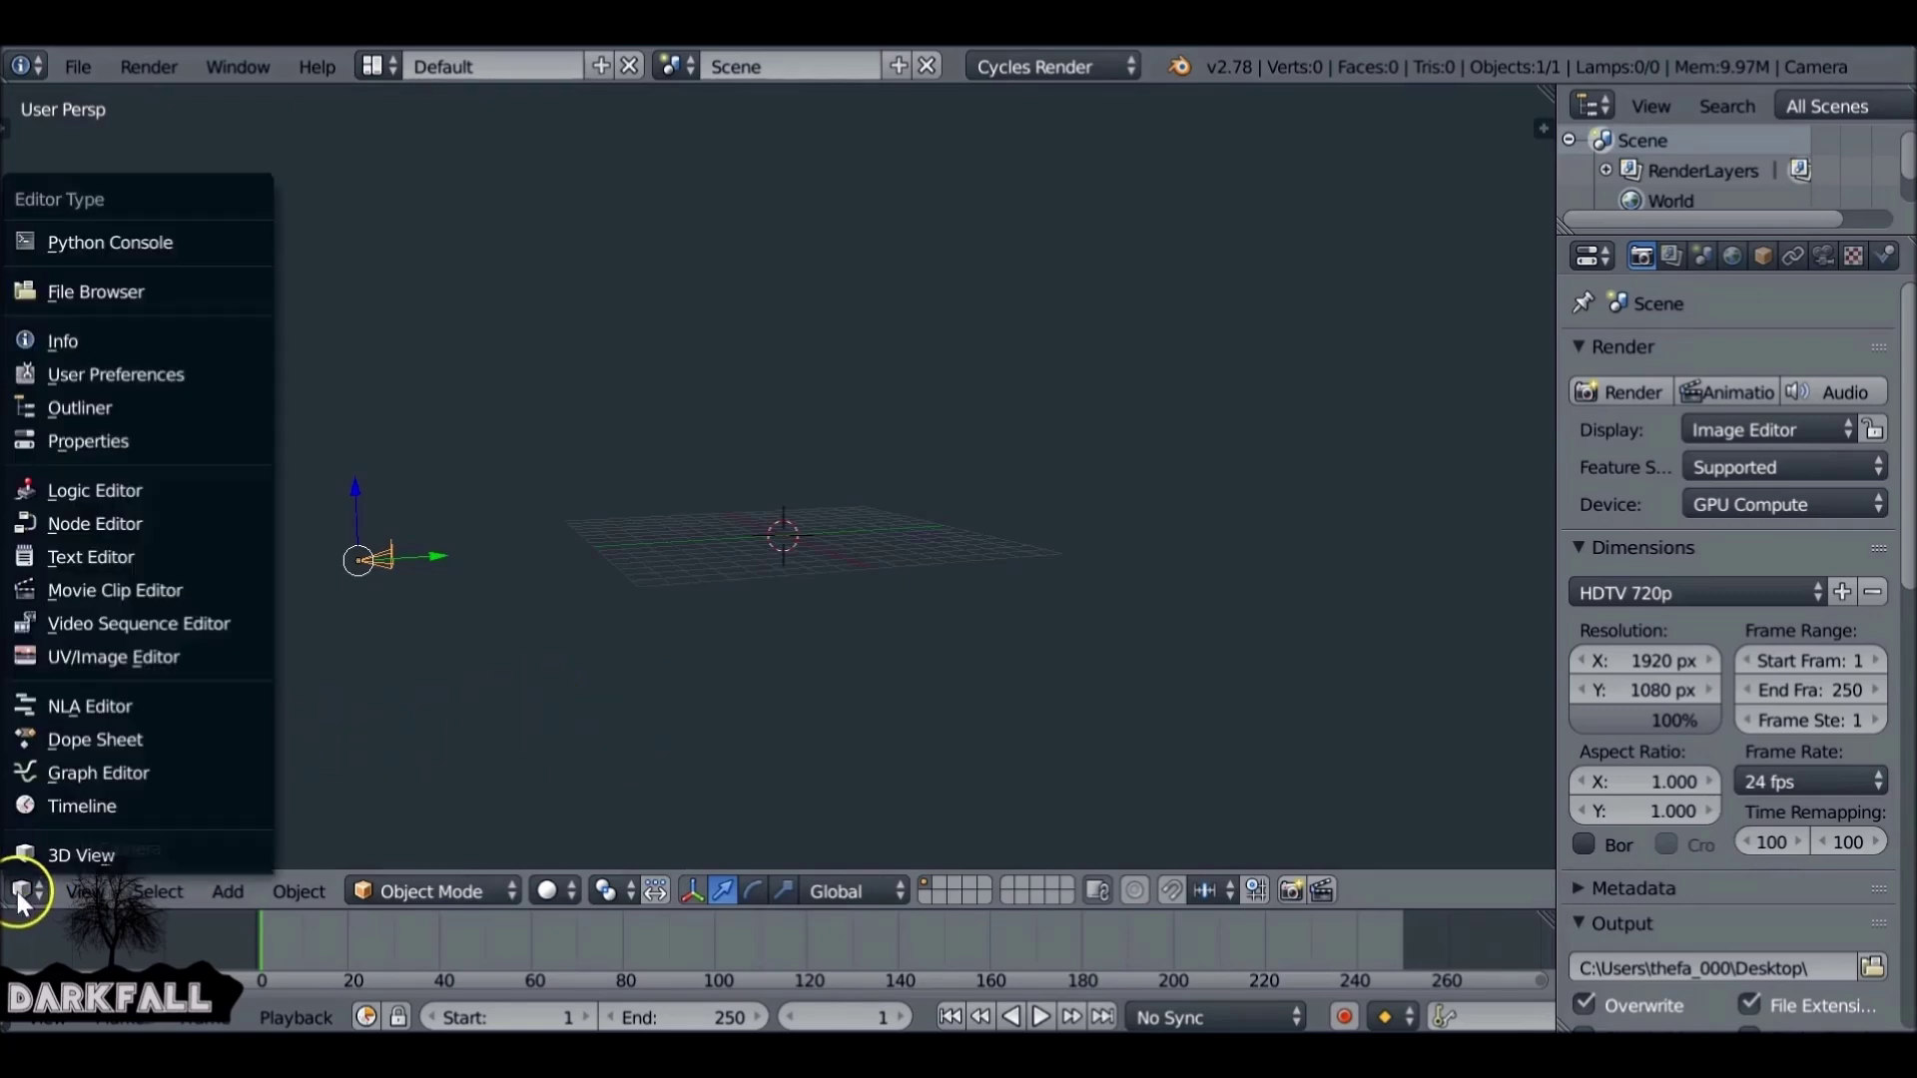
{"action": "left_click", "coordinate": [208, 623]}
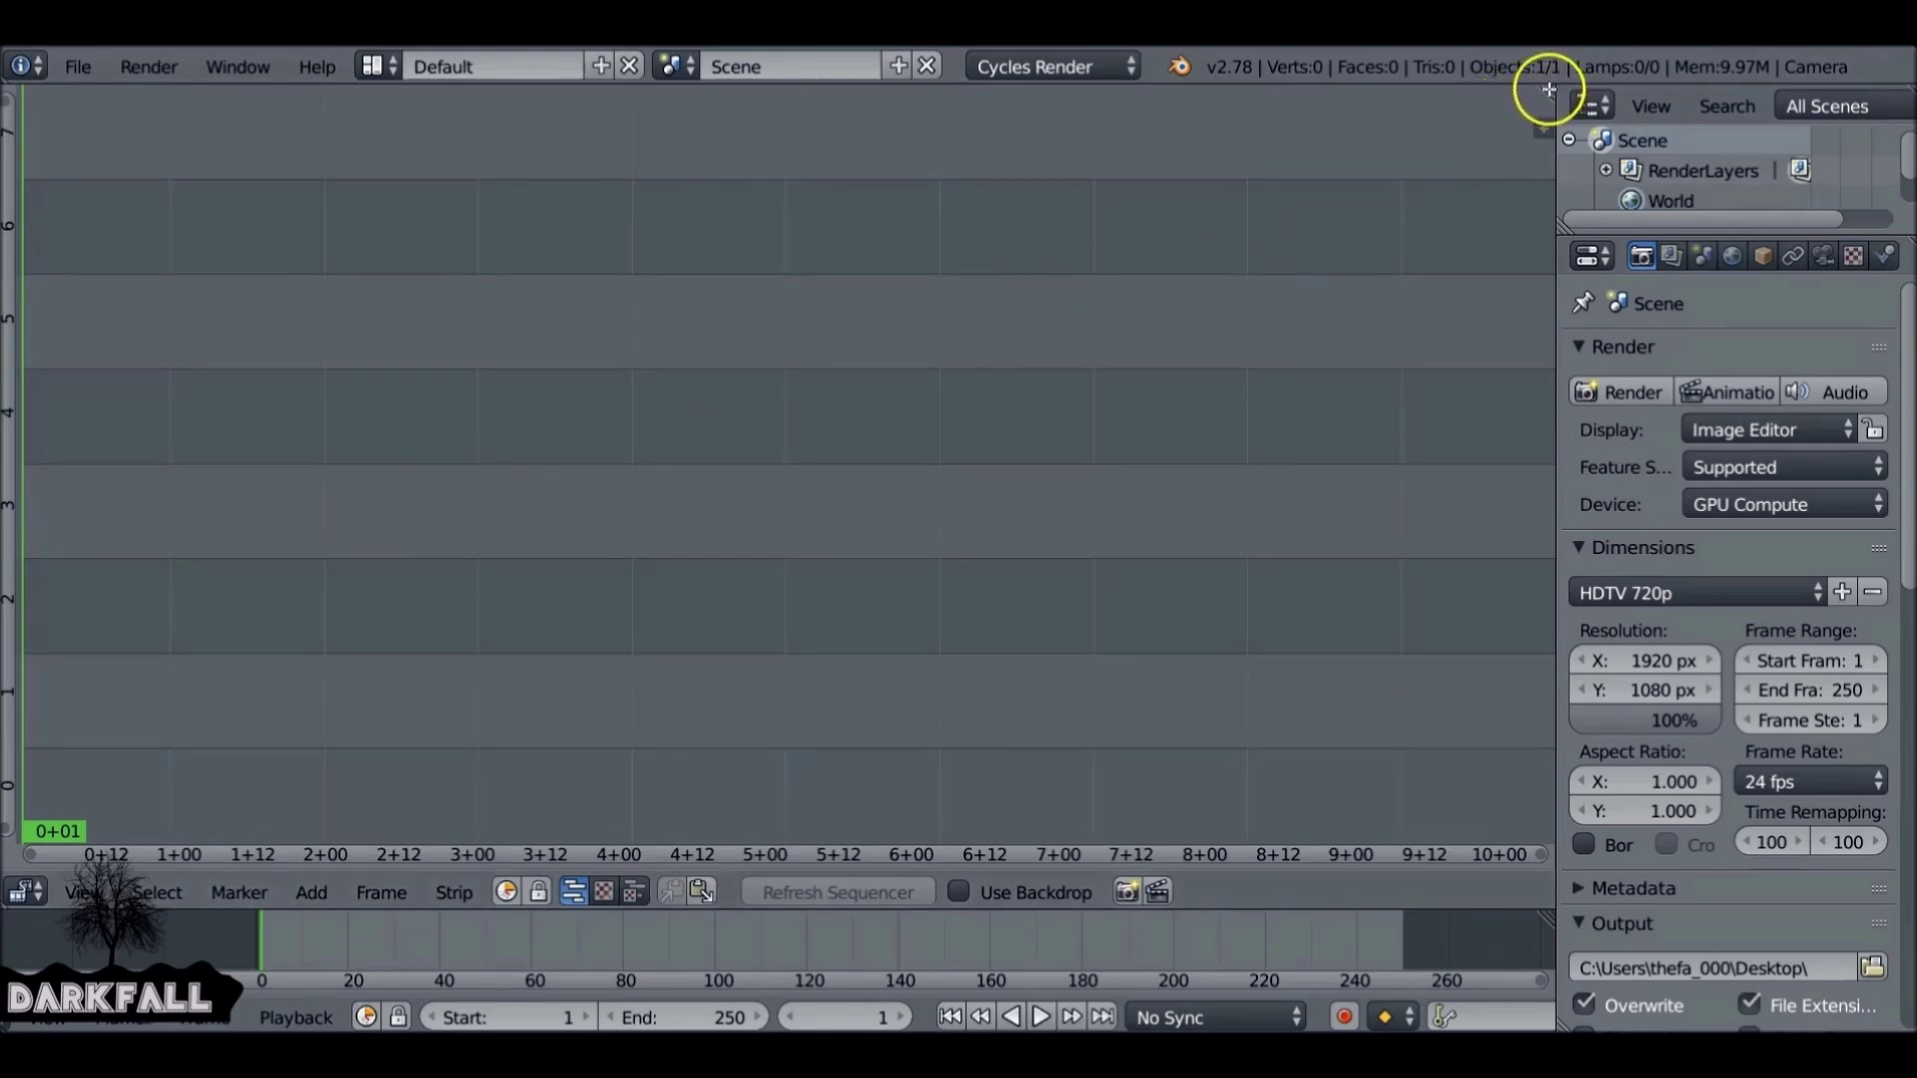
{"action": "left_click_drag", "start_coordinate": [1540, 88], "coordinate": [1546, 527]}
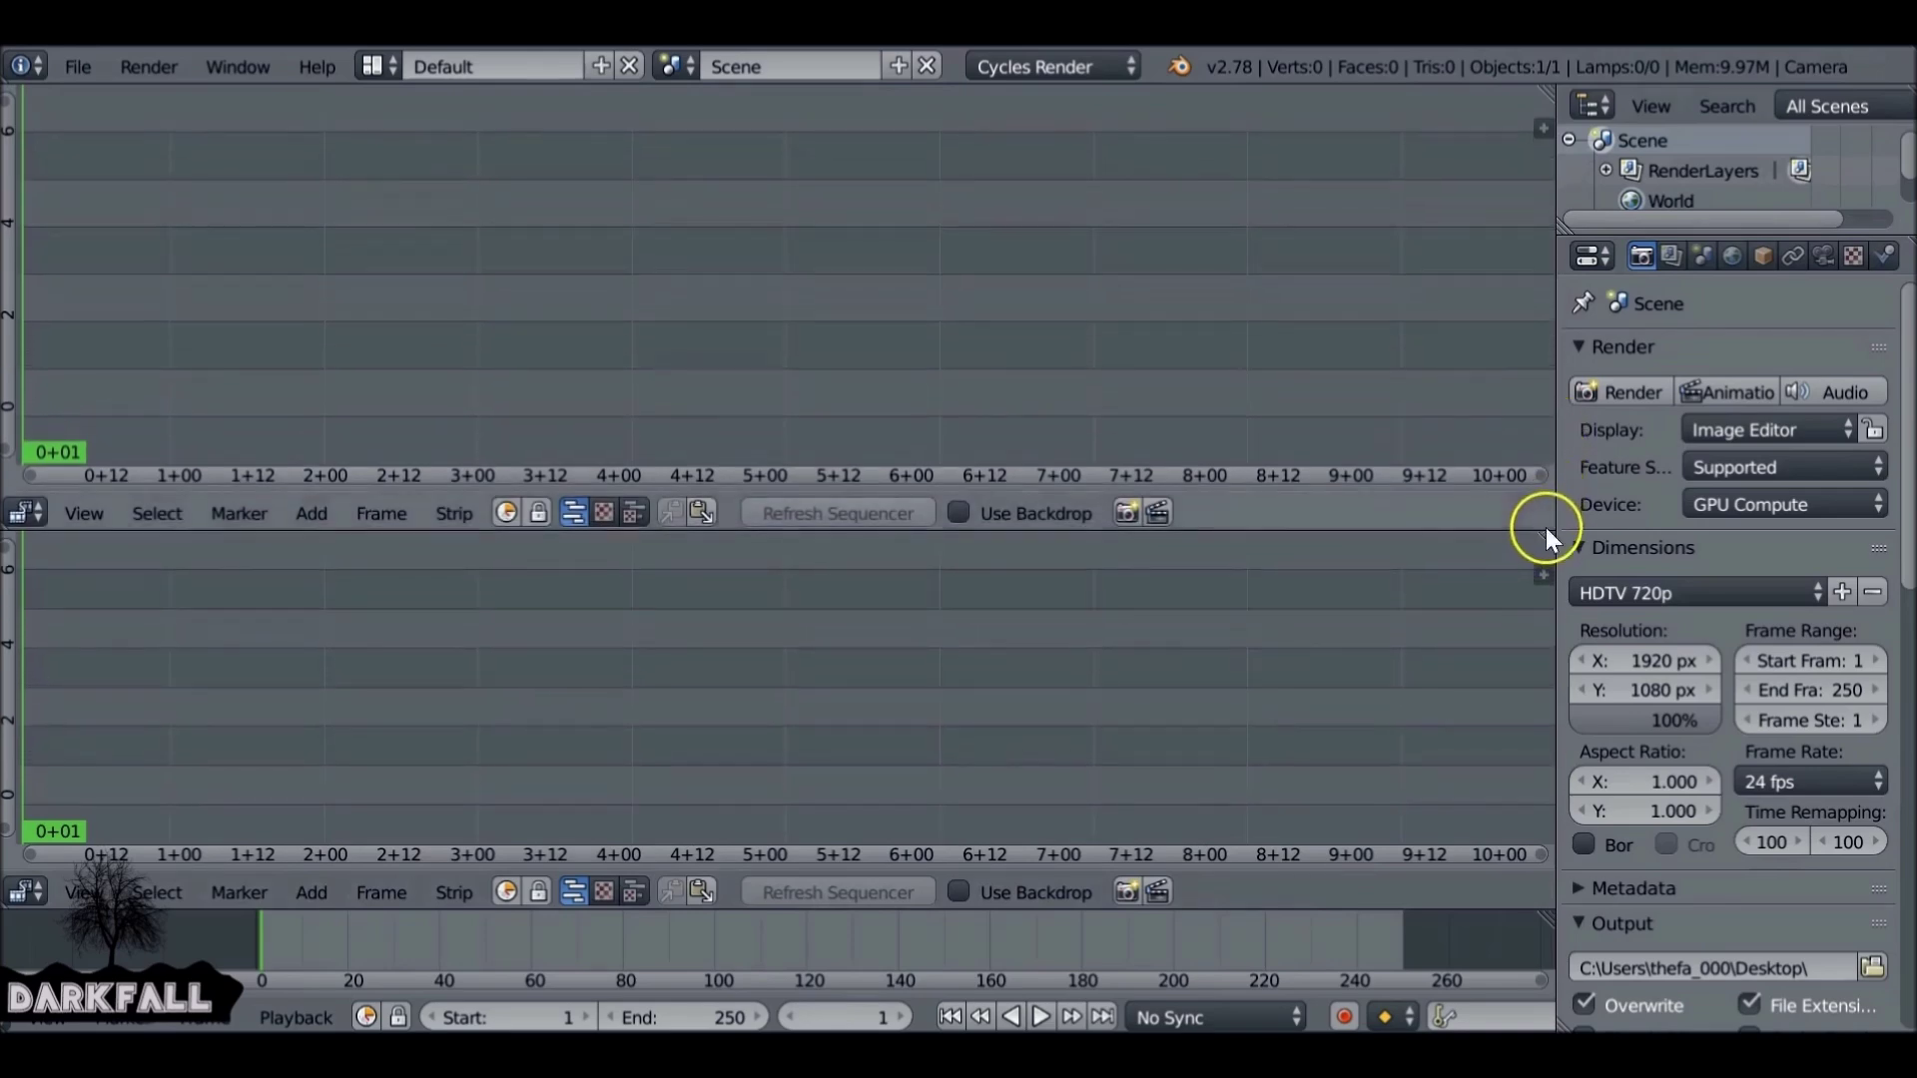
{"action": "left_click", "coordinate": [599, 519]}
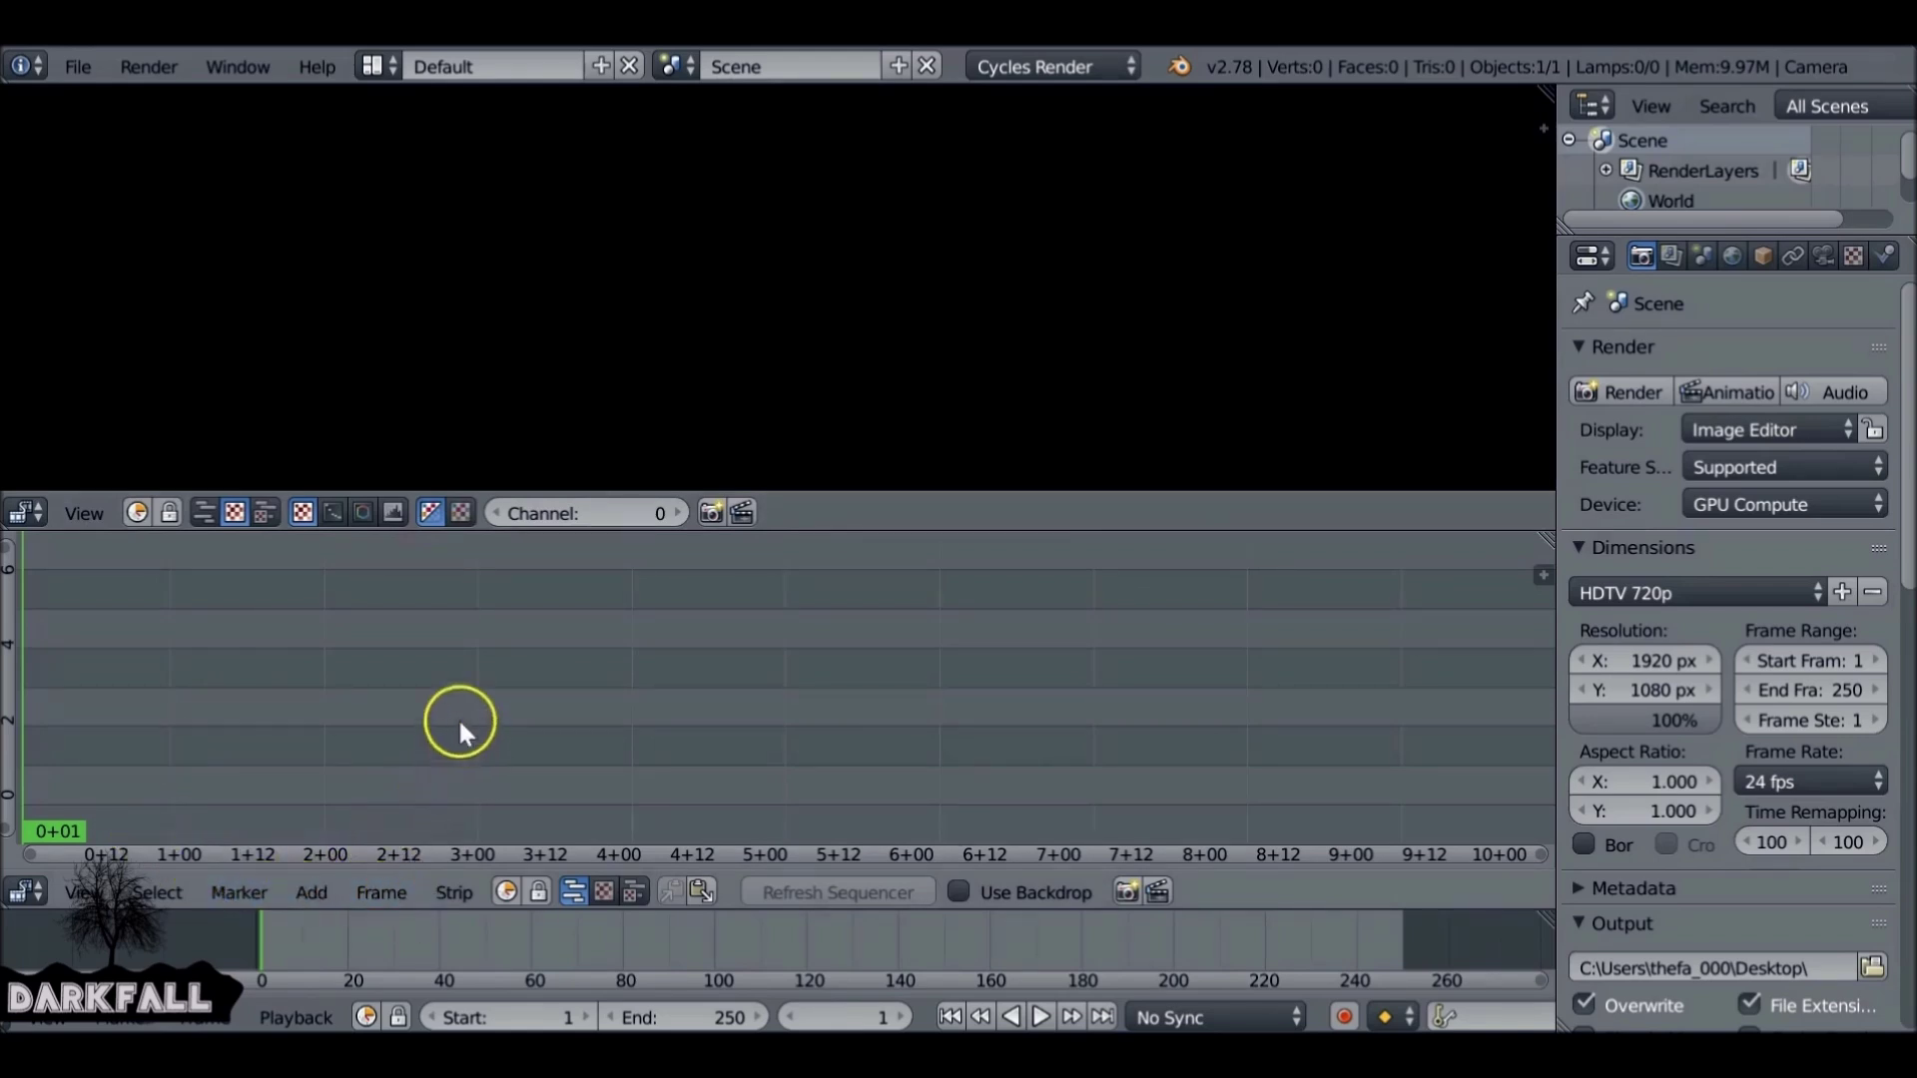
- Add the movie READY4add.mp4 from the Type writer effect folder to the sequencer and fit its preview in view
{"action": "key", "text": "shift+a"}
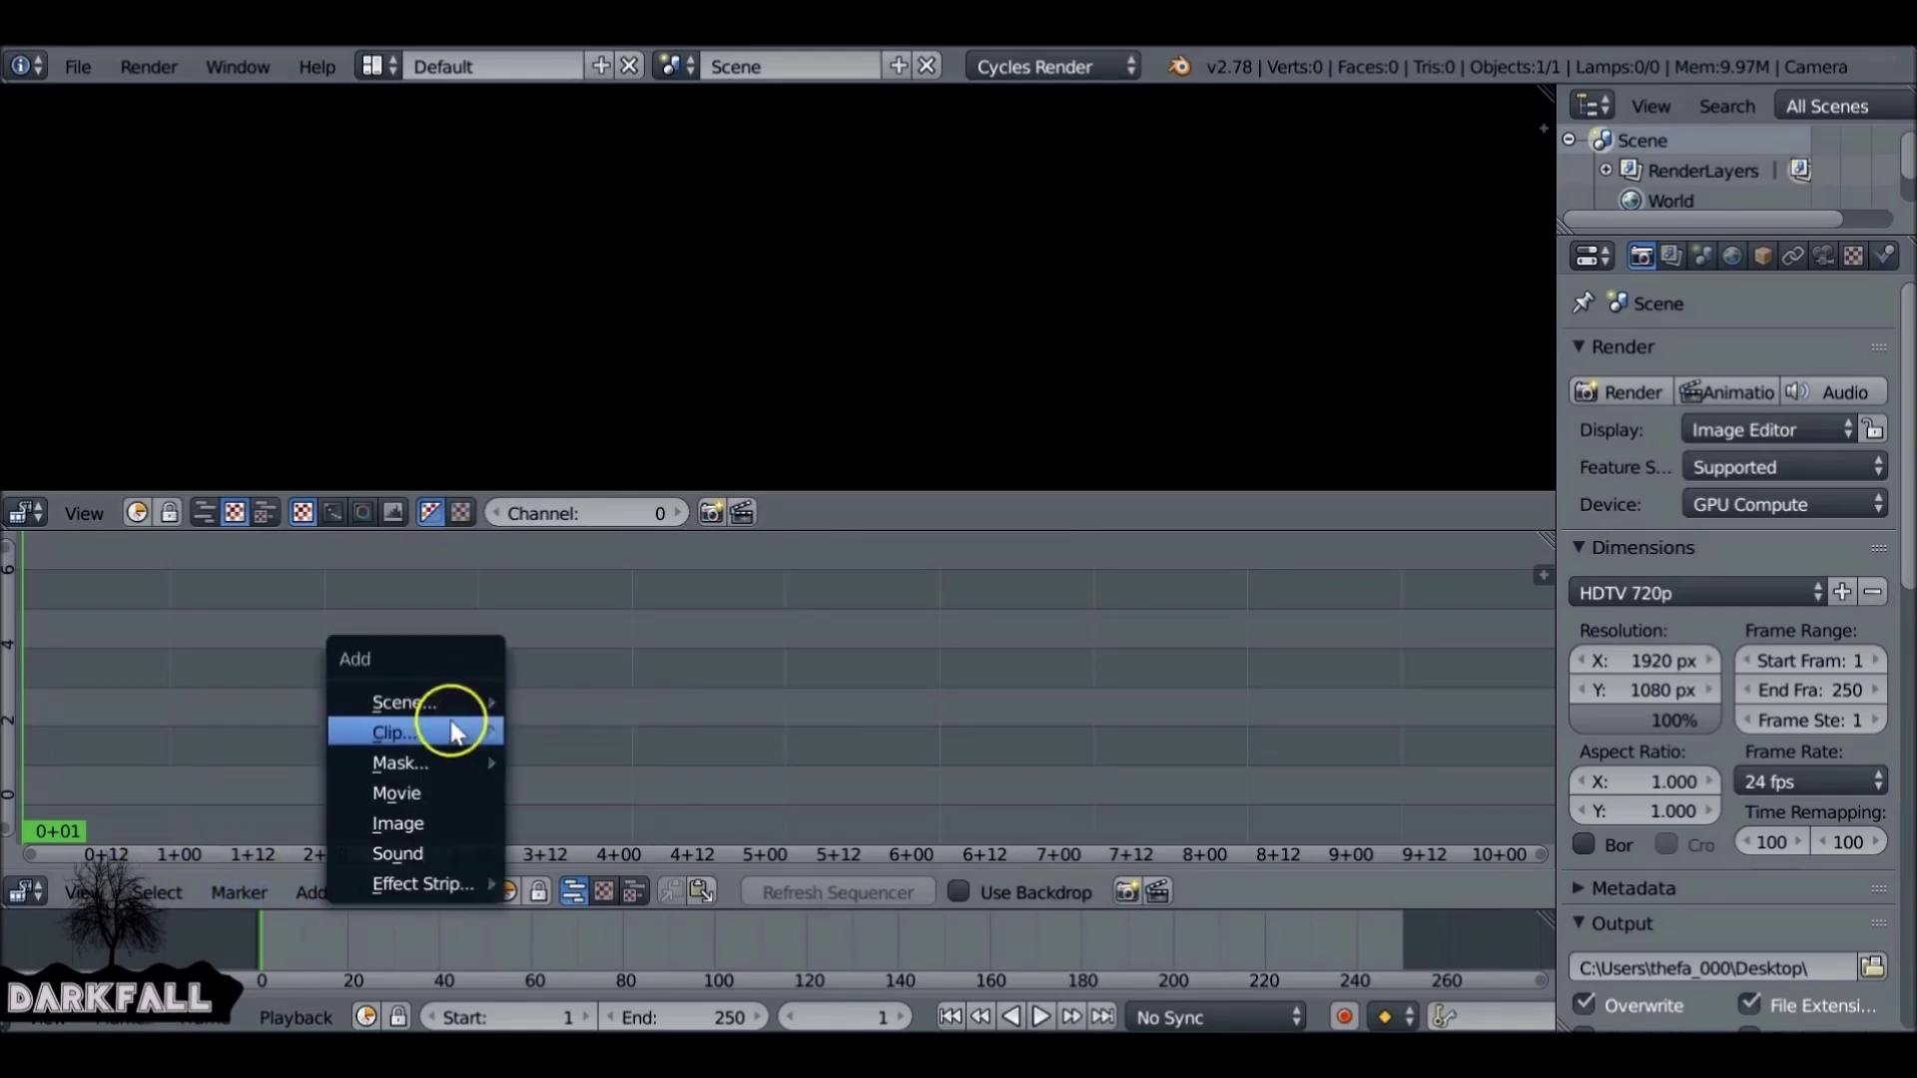
{"action": "left_click", "coordinate": [427, 794]}
{"action": "left_click", "coordinate": [1098, 210]}
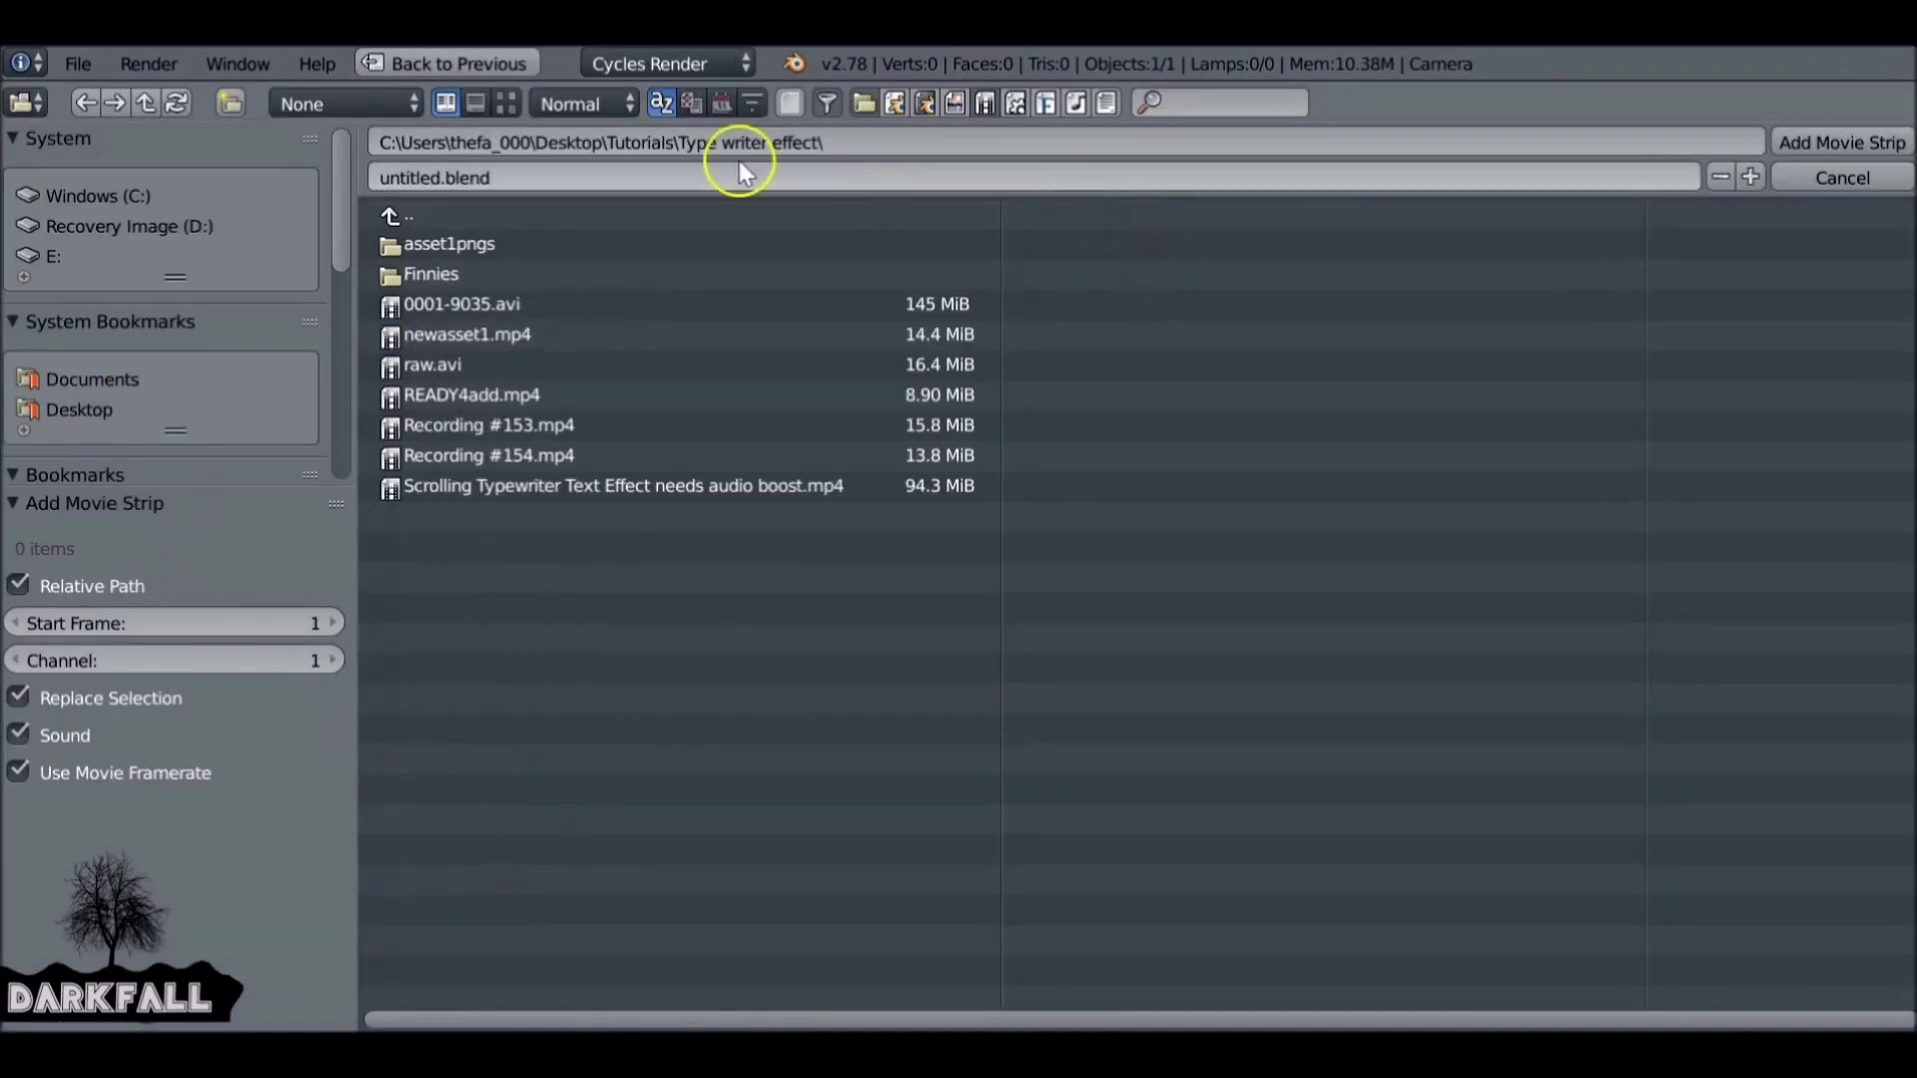
{"action": "double_click", "coordinate": [479, 396]}
{"action": "scroll", "coordinate": [851, 297], "scroll_direction": "up", "scroll_amount": 17}
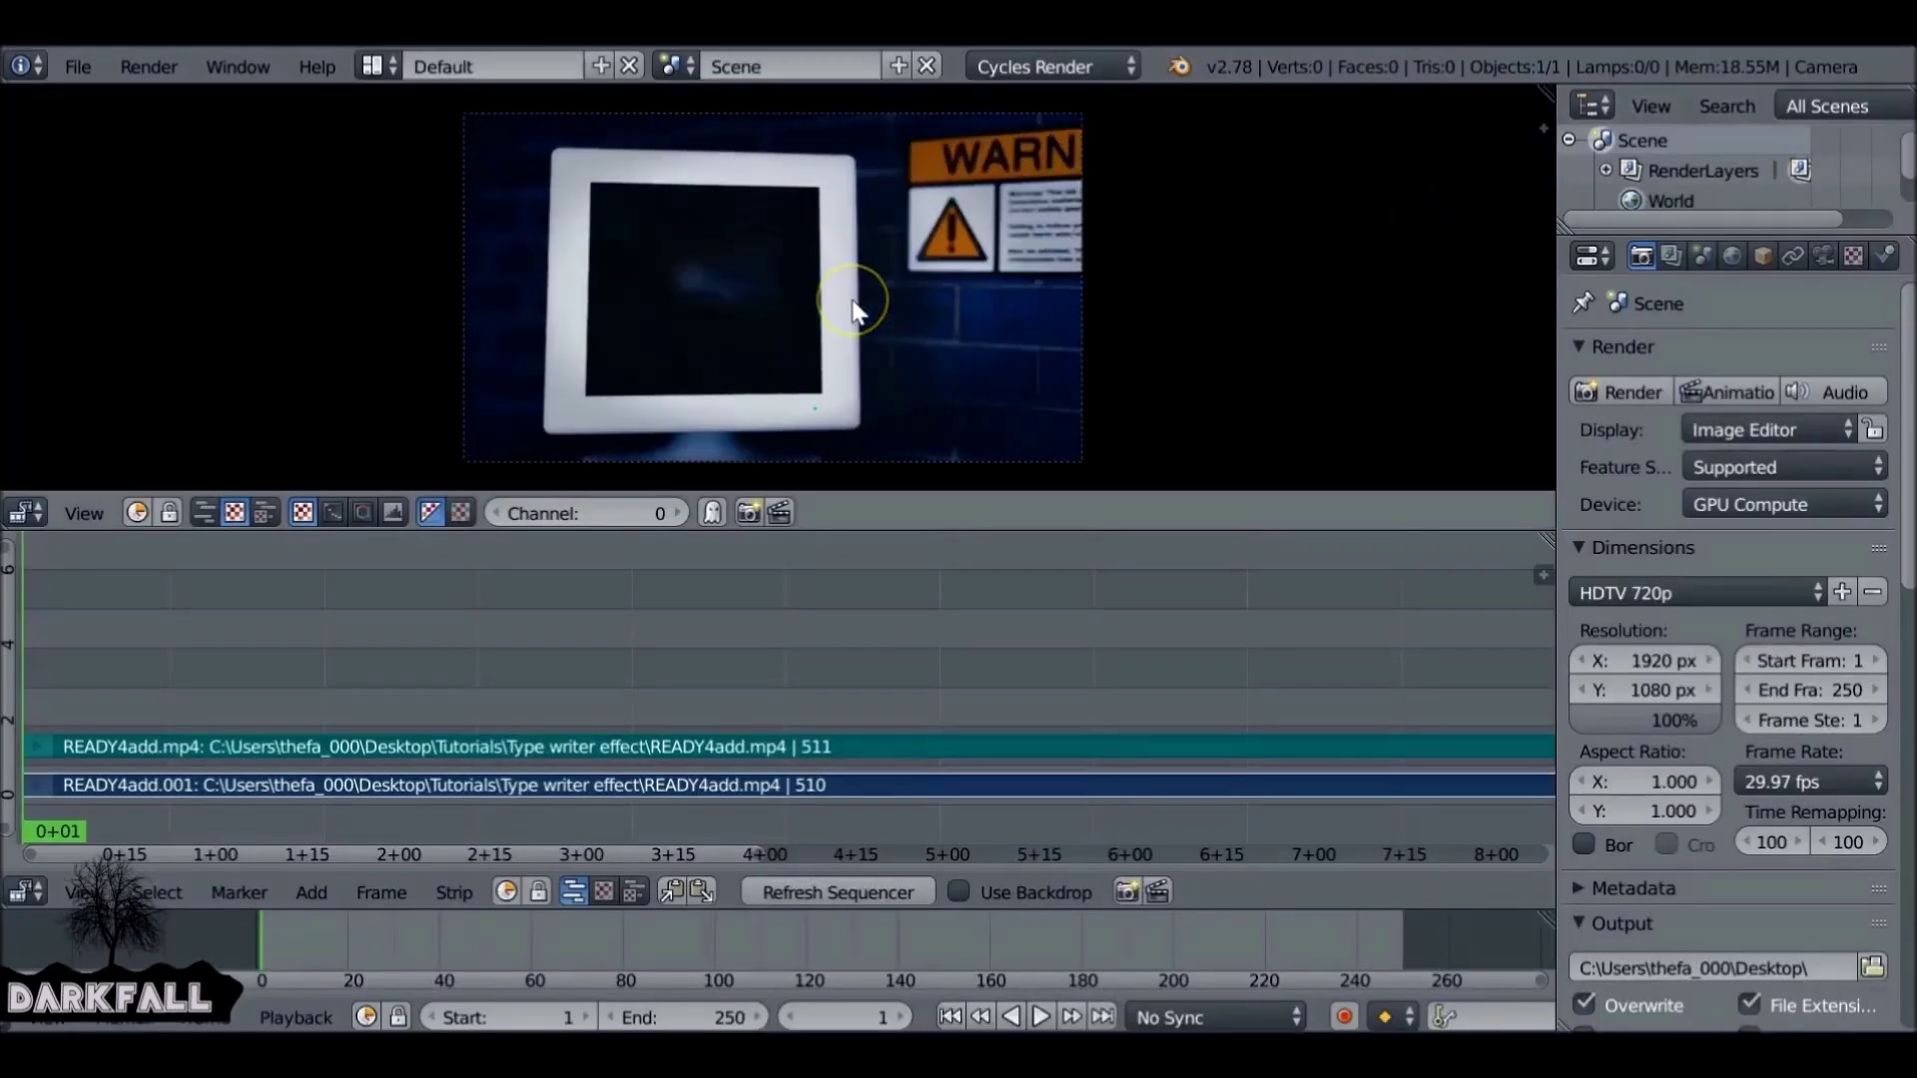
{"action": "middle_click_drag", "start_coordinate": [851, 297], "coordinate": [826, 265]}
{"action": "scroll", "coordinate": [748, 312], "scroll_direction": "down", "scroll_amount": 4}
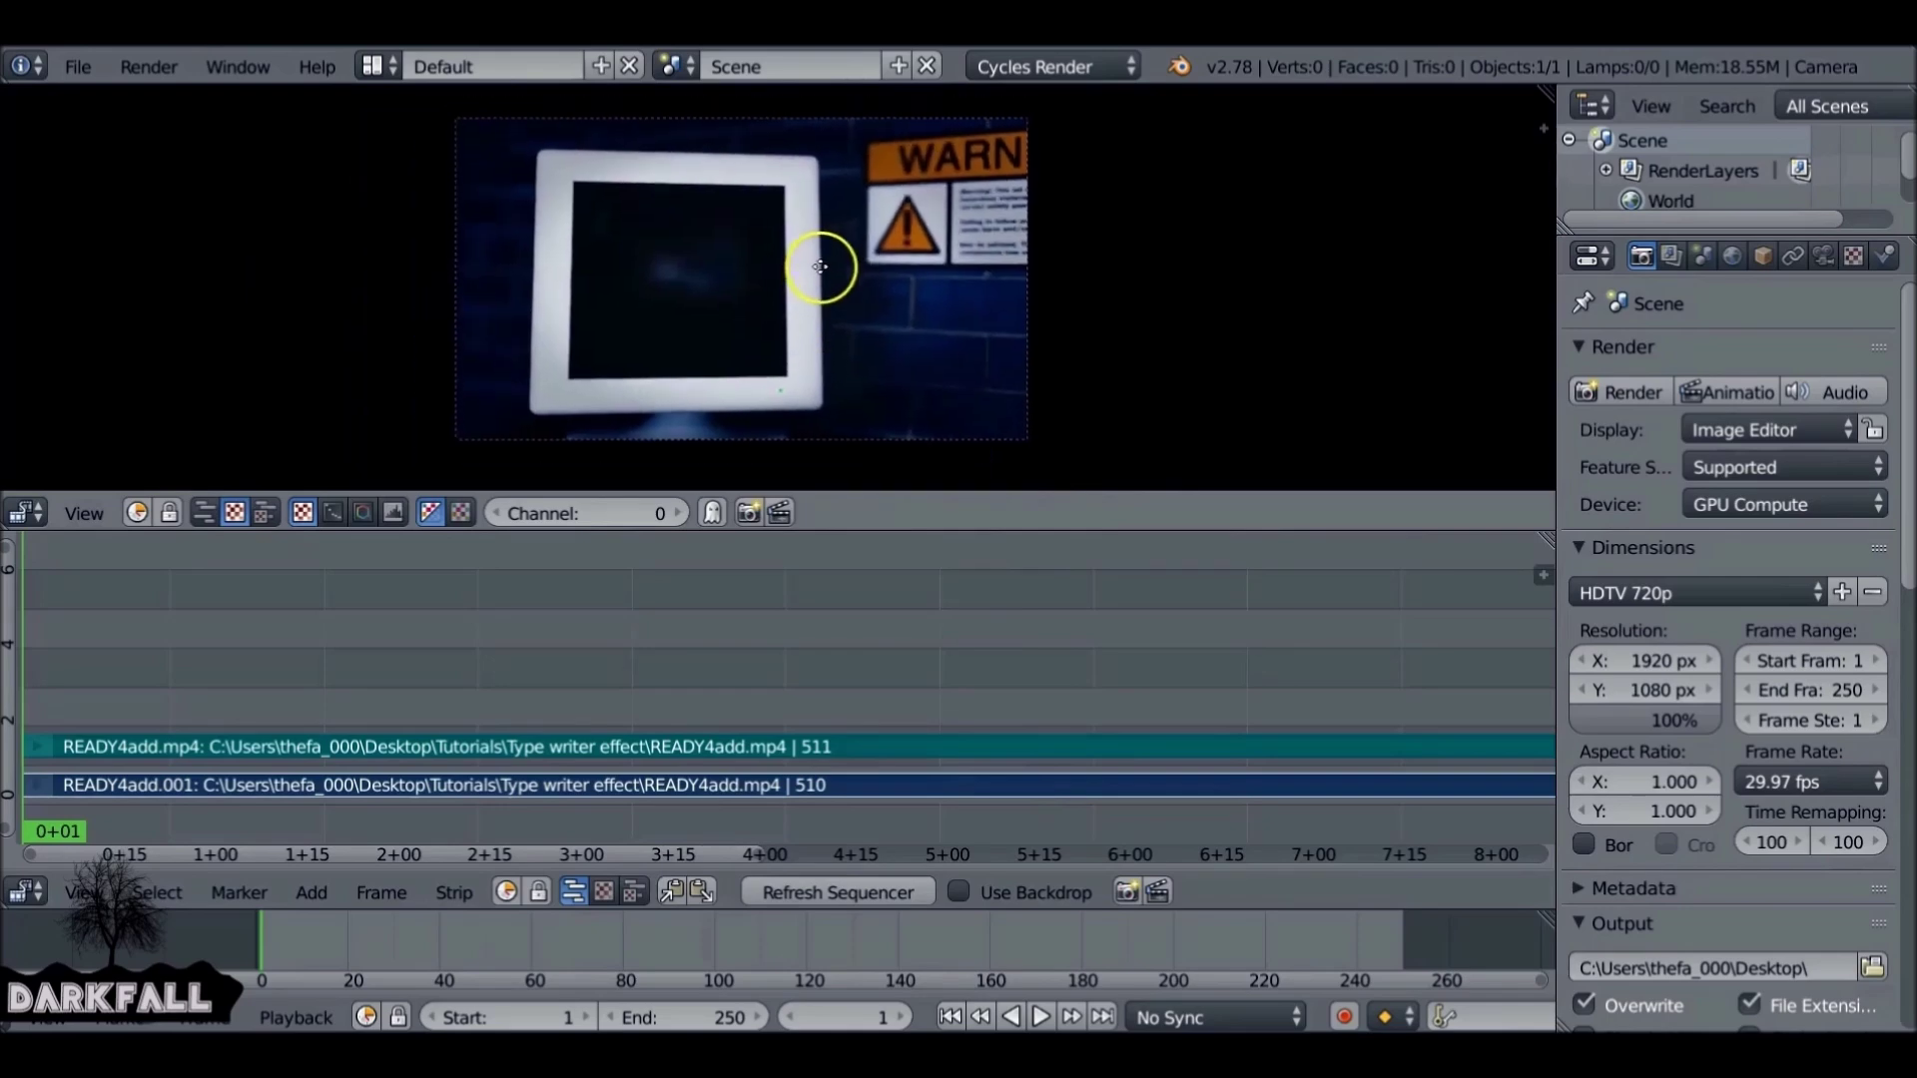
- Scrub the playhead to the end of the video strips and set the end frame to 507
{"action": "scroll", "coordinate": [743, 627], "scroll_direction": "down", "scroll_amount": 8}
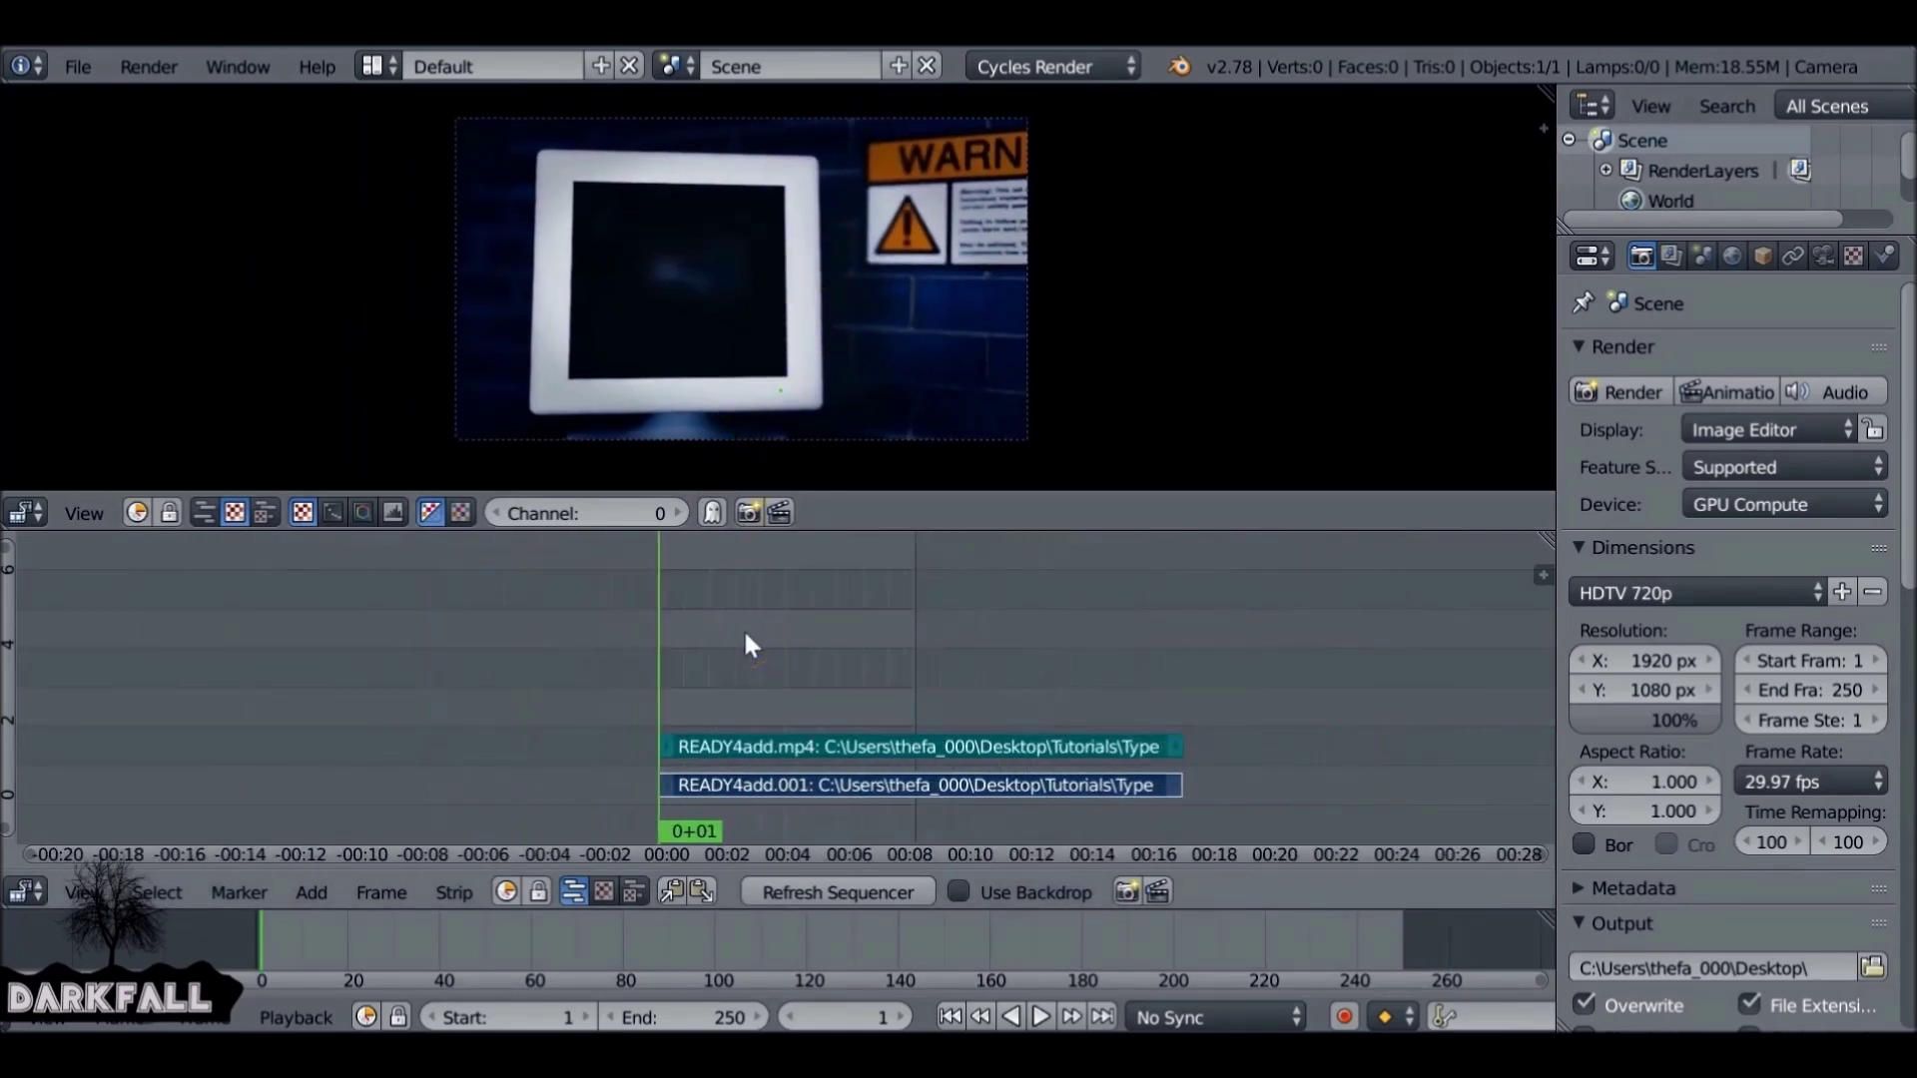
{"action": "middle_click_drag", "start_coordinate": [743, 631], "coordinate": [585, 616]}
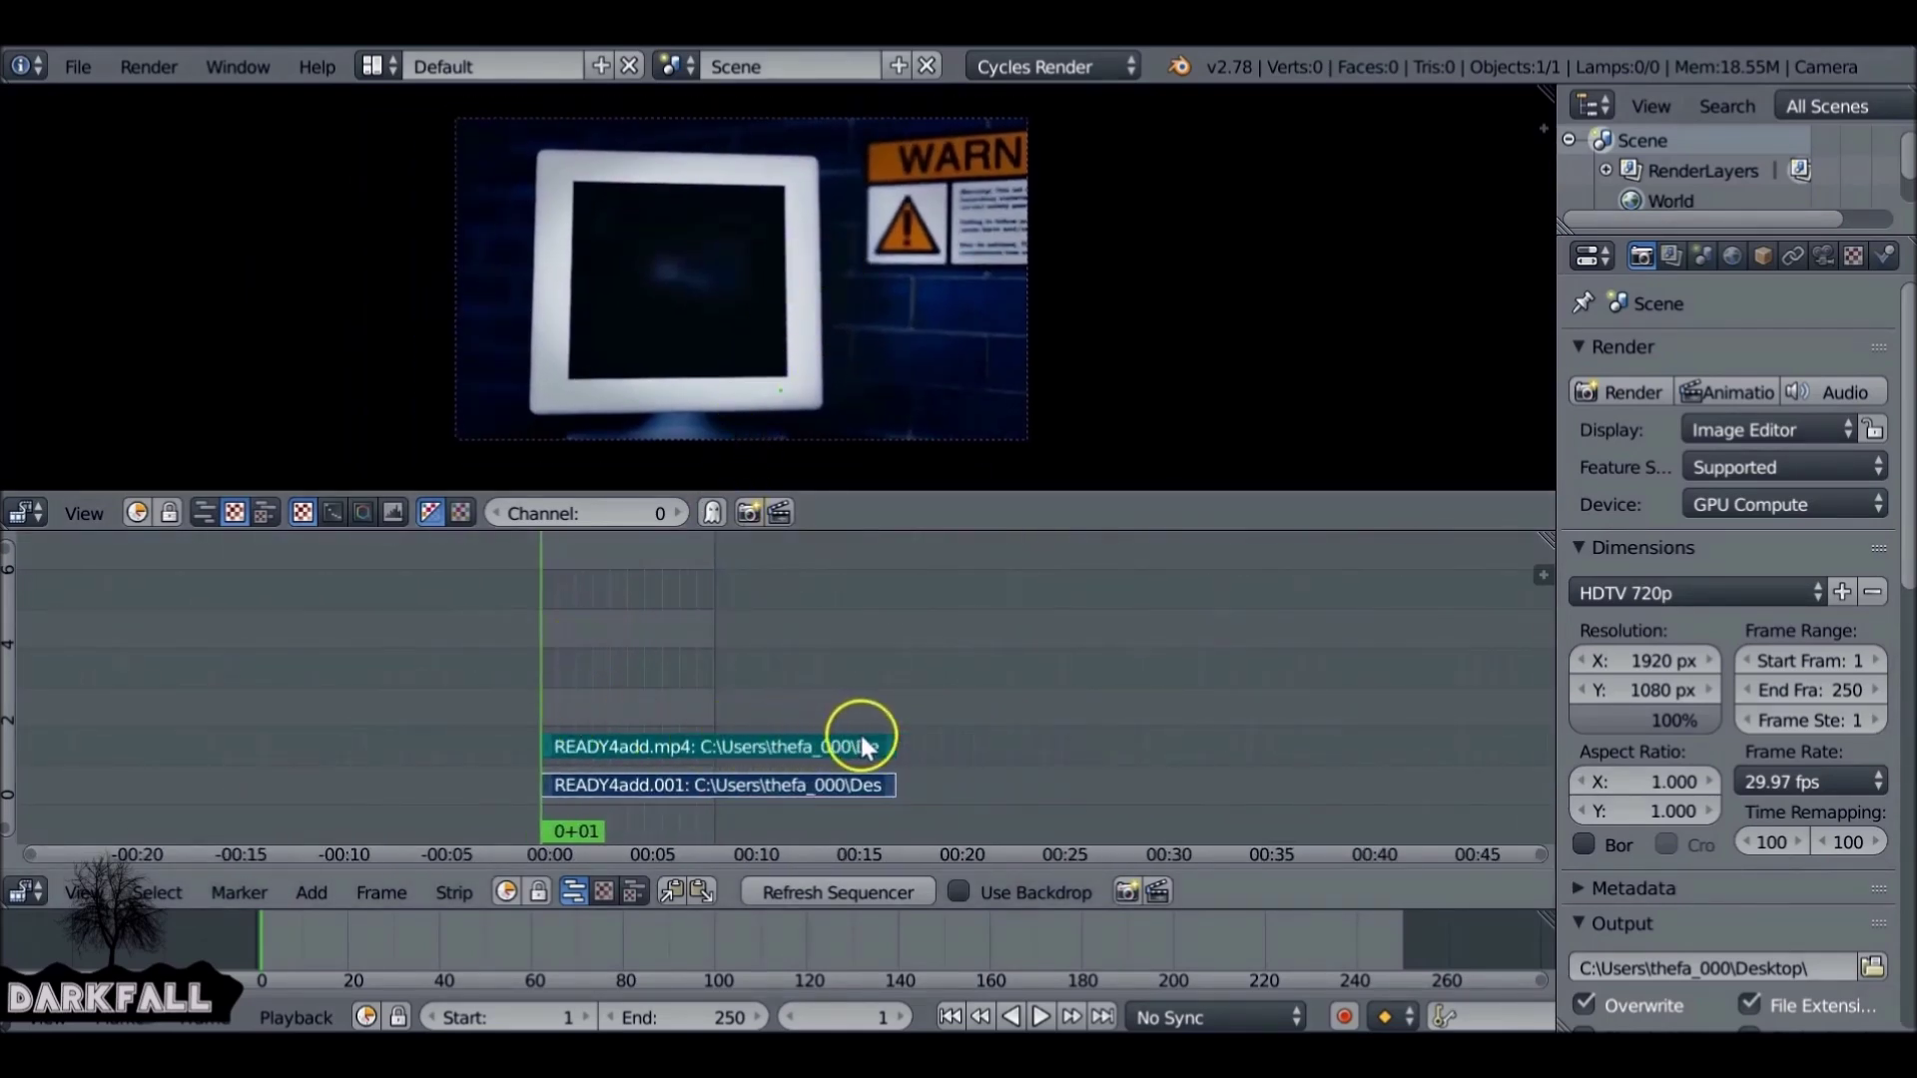
{"action": "scroll", "coordinate": [604, 936], "scroll_direction": "down", "scroll_amount": 2}
{"action": "scroll", "coordinate": [603, 936], "scroll_direction": "down", "scroll_amount": 3}
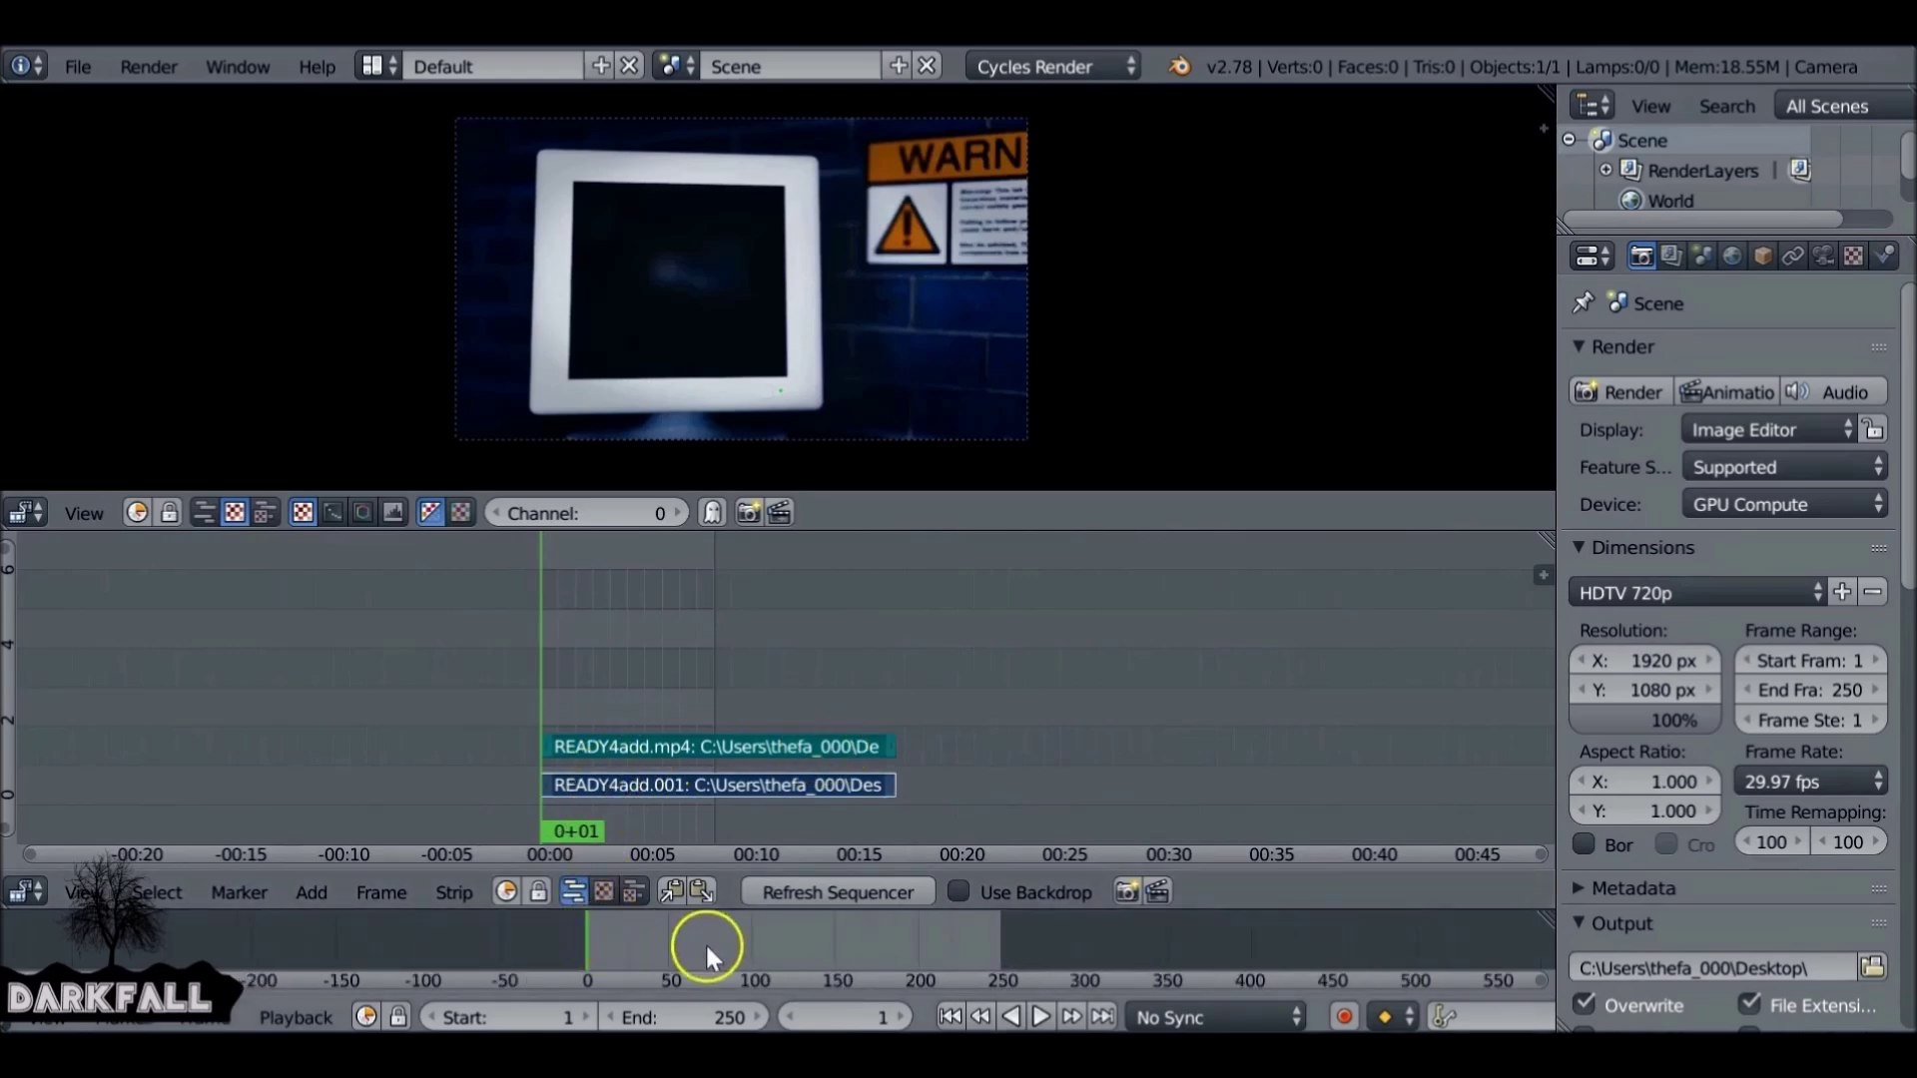
{"action": "left_click_drag", "start_coordinate": [631, 949], "coordinate": [1318, 912]}
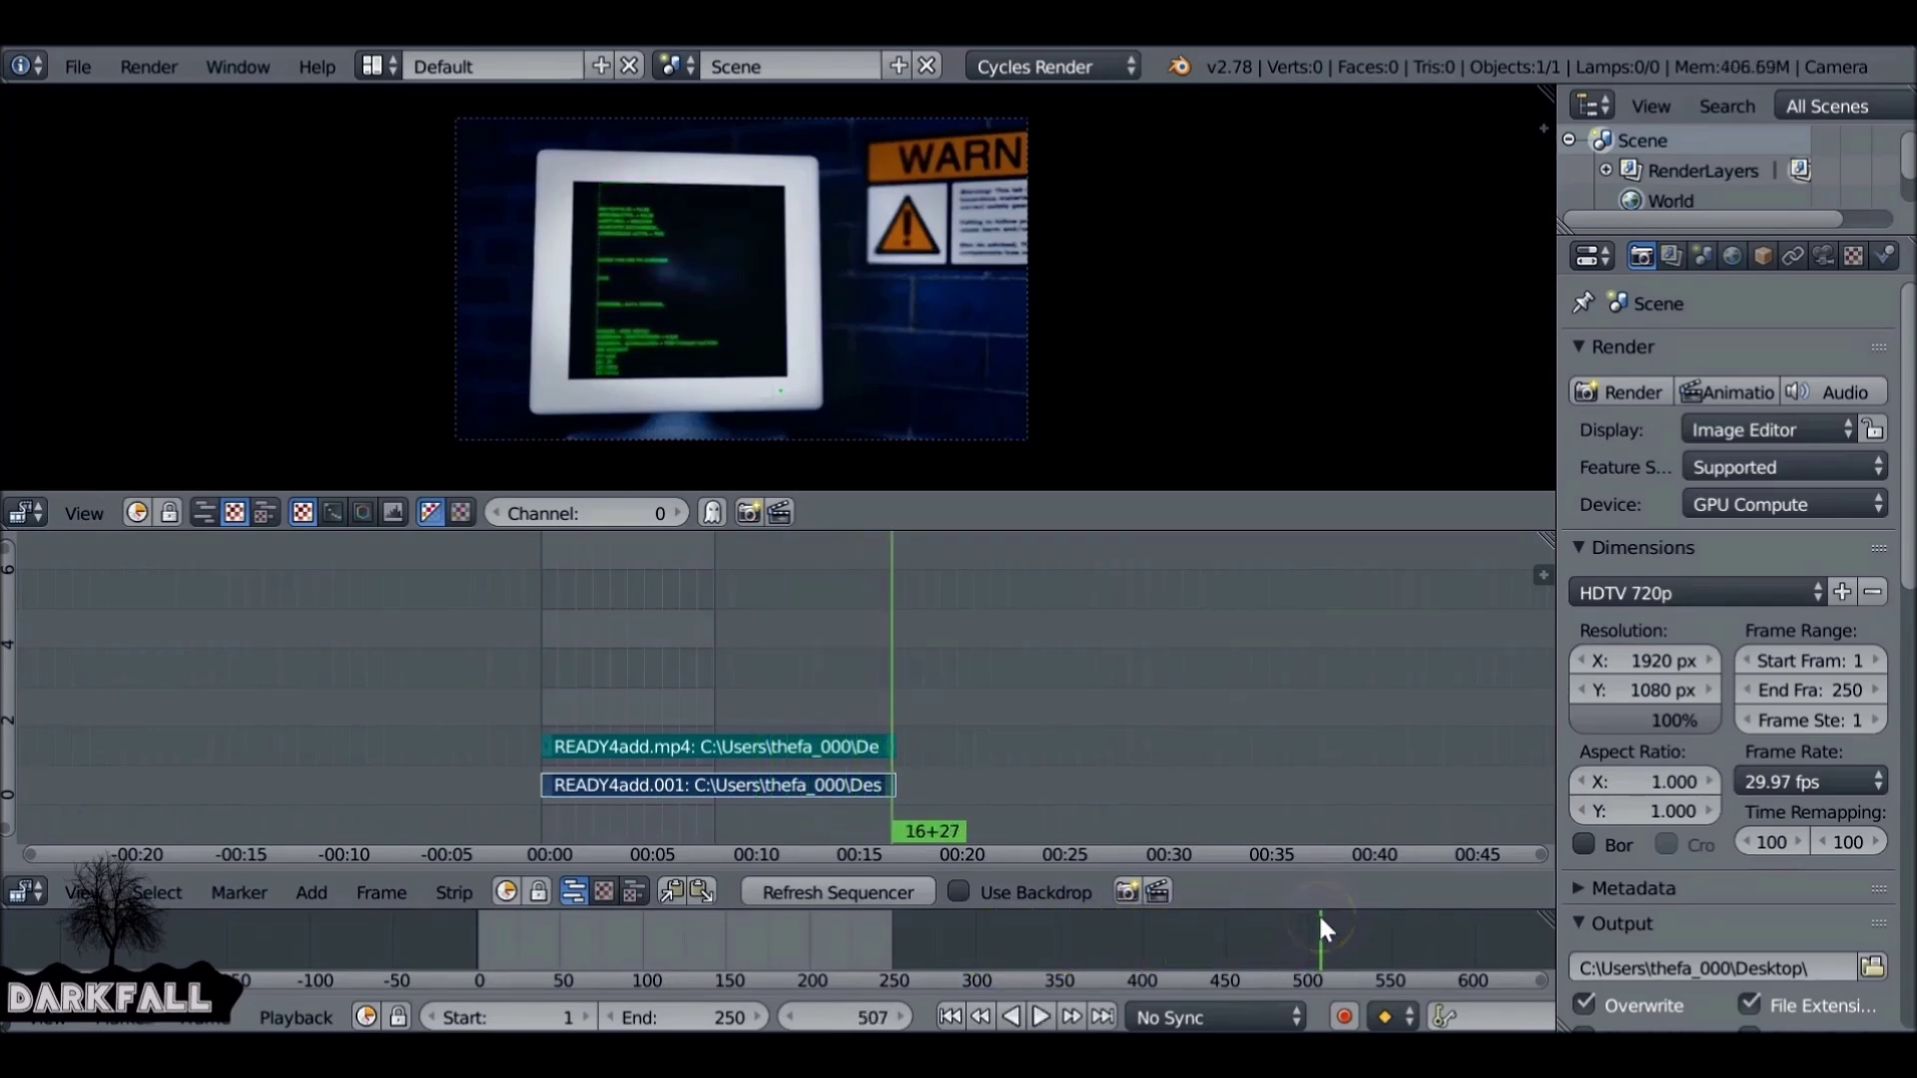
{"action": "key", "text": "e"}
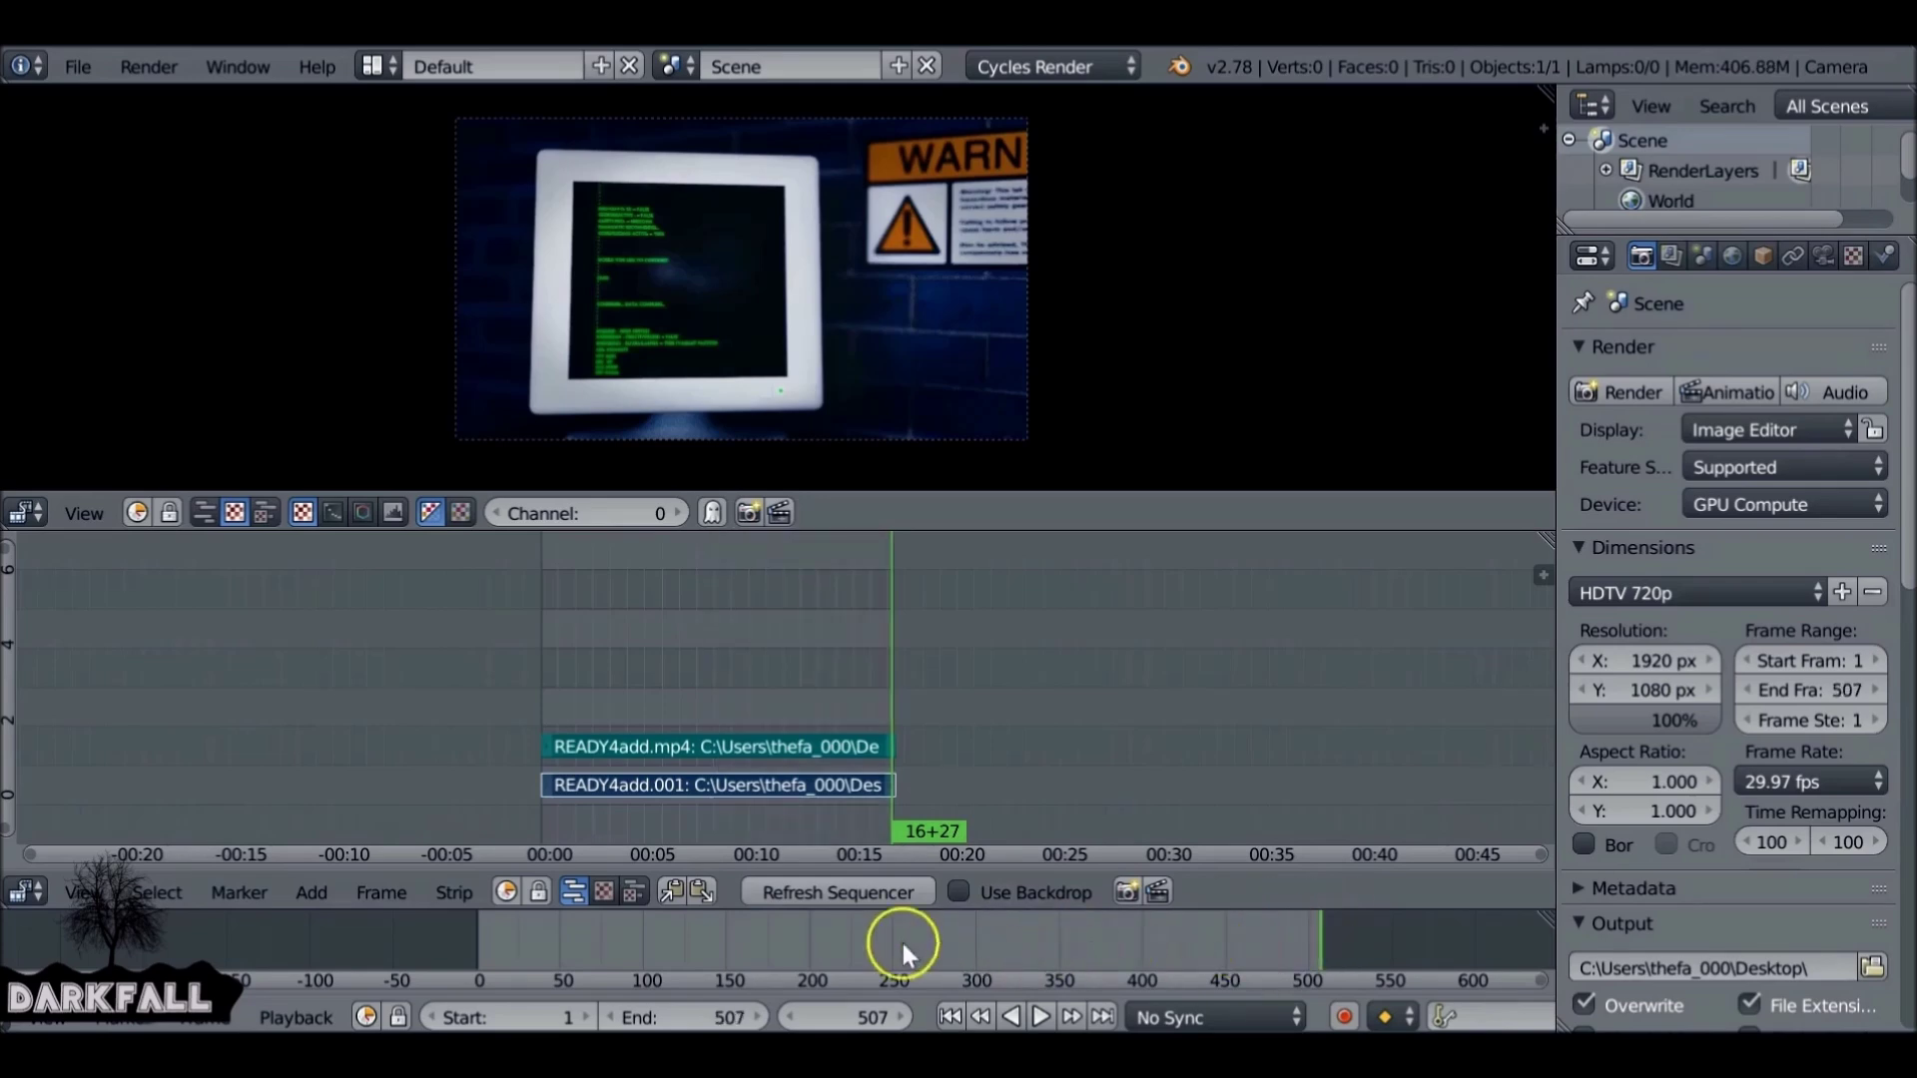
- Select the READY4add.mp4 strip in channel 2 and return the playhead to the first frame
{"action": "key", "text": "Home"}
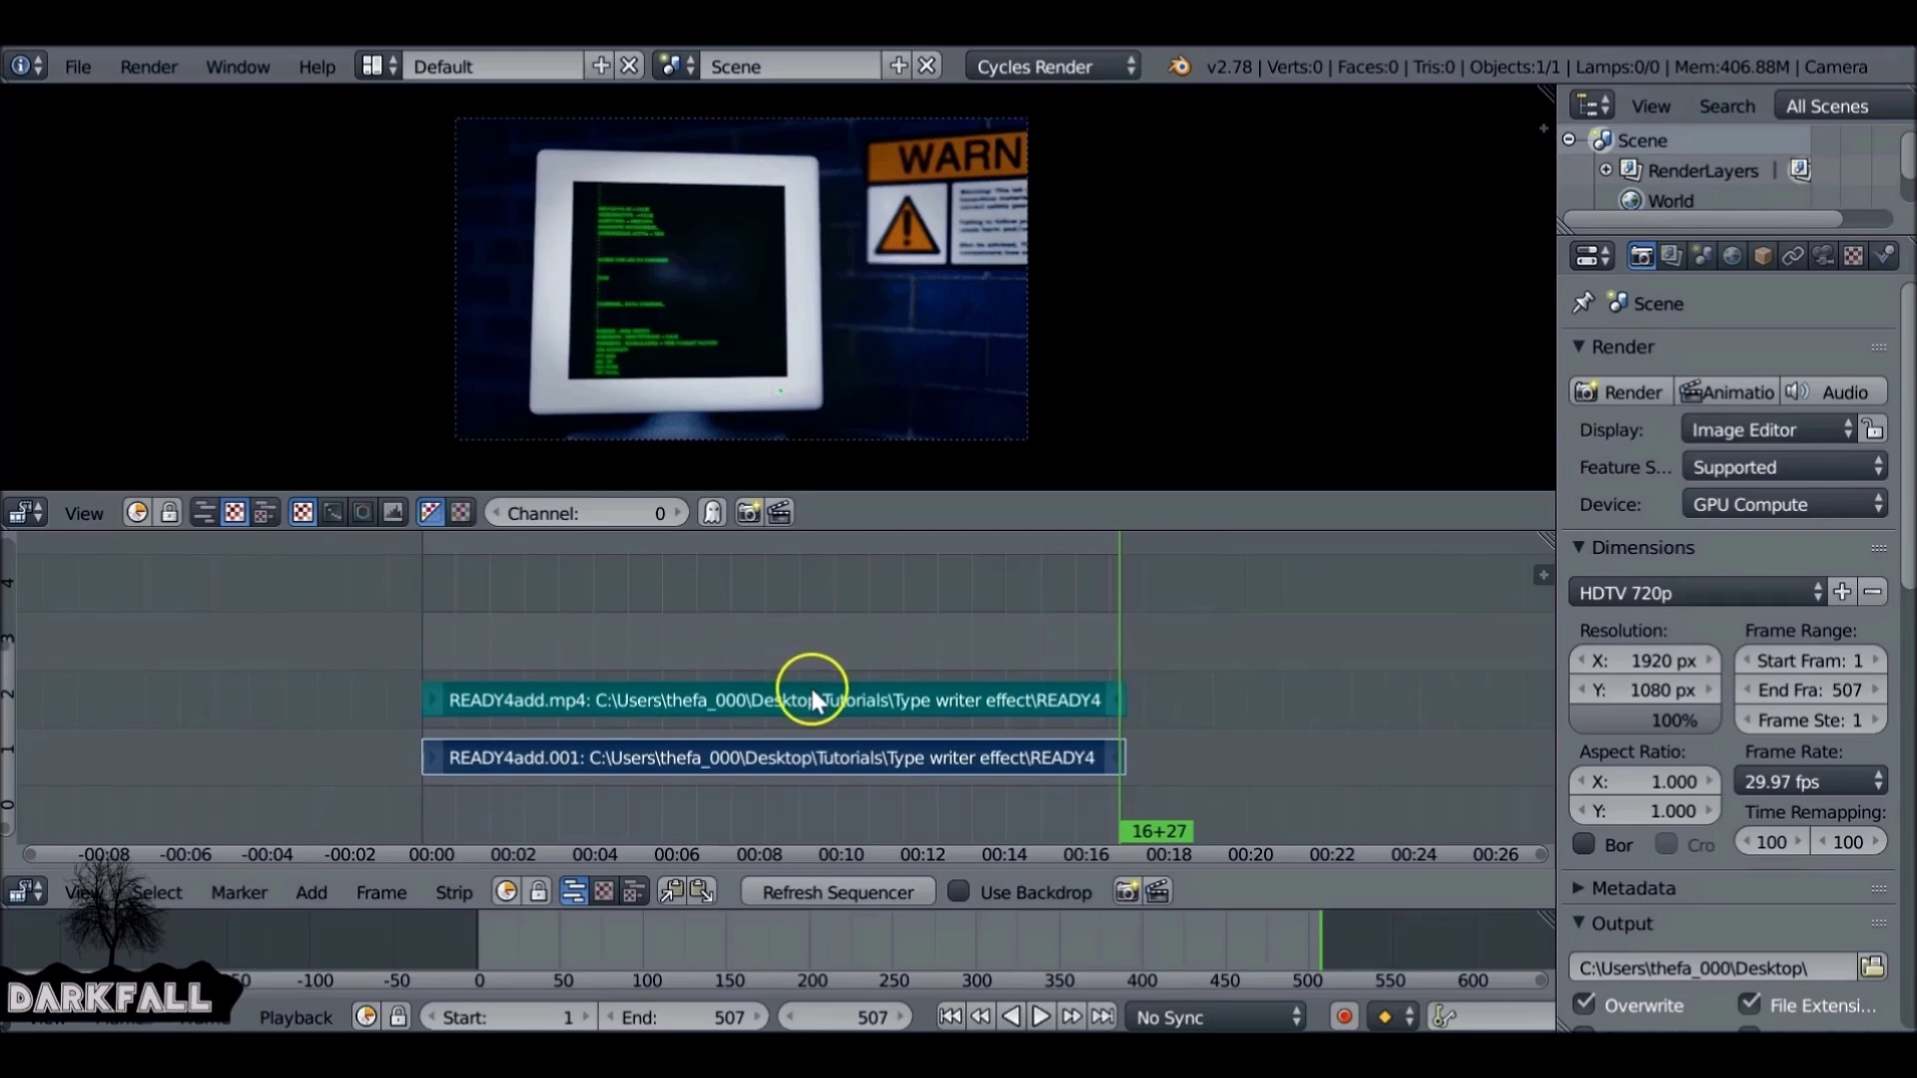
{"action": "right_click", "coordinate": [972, 758]}
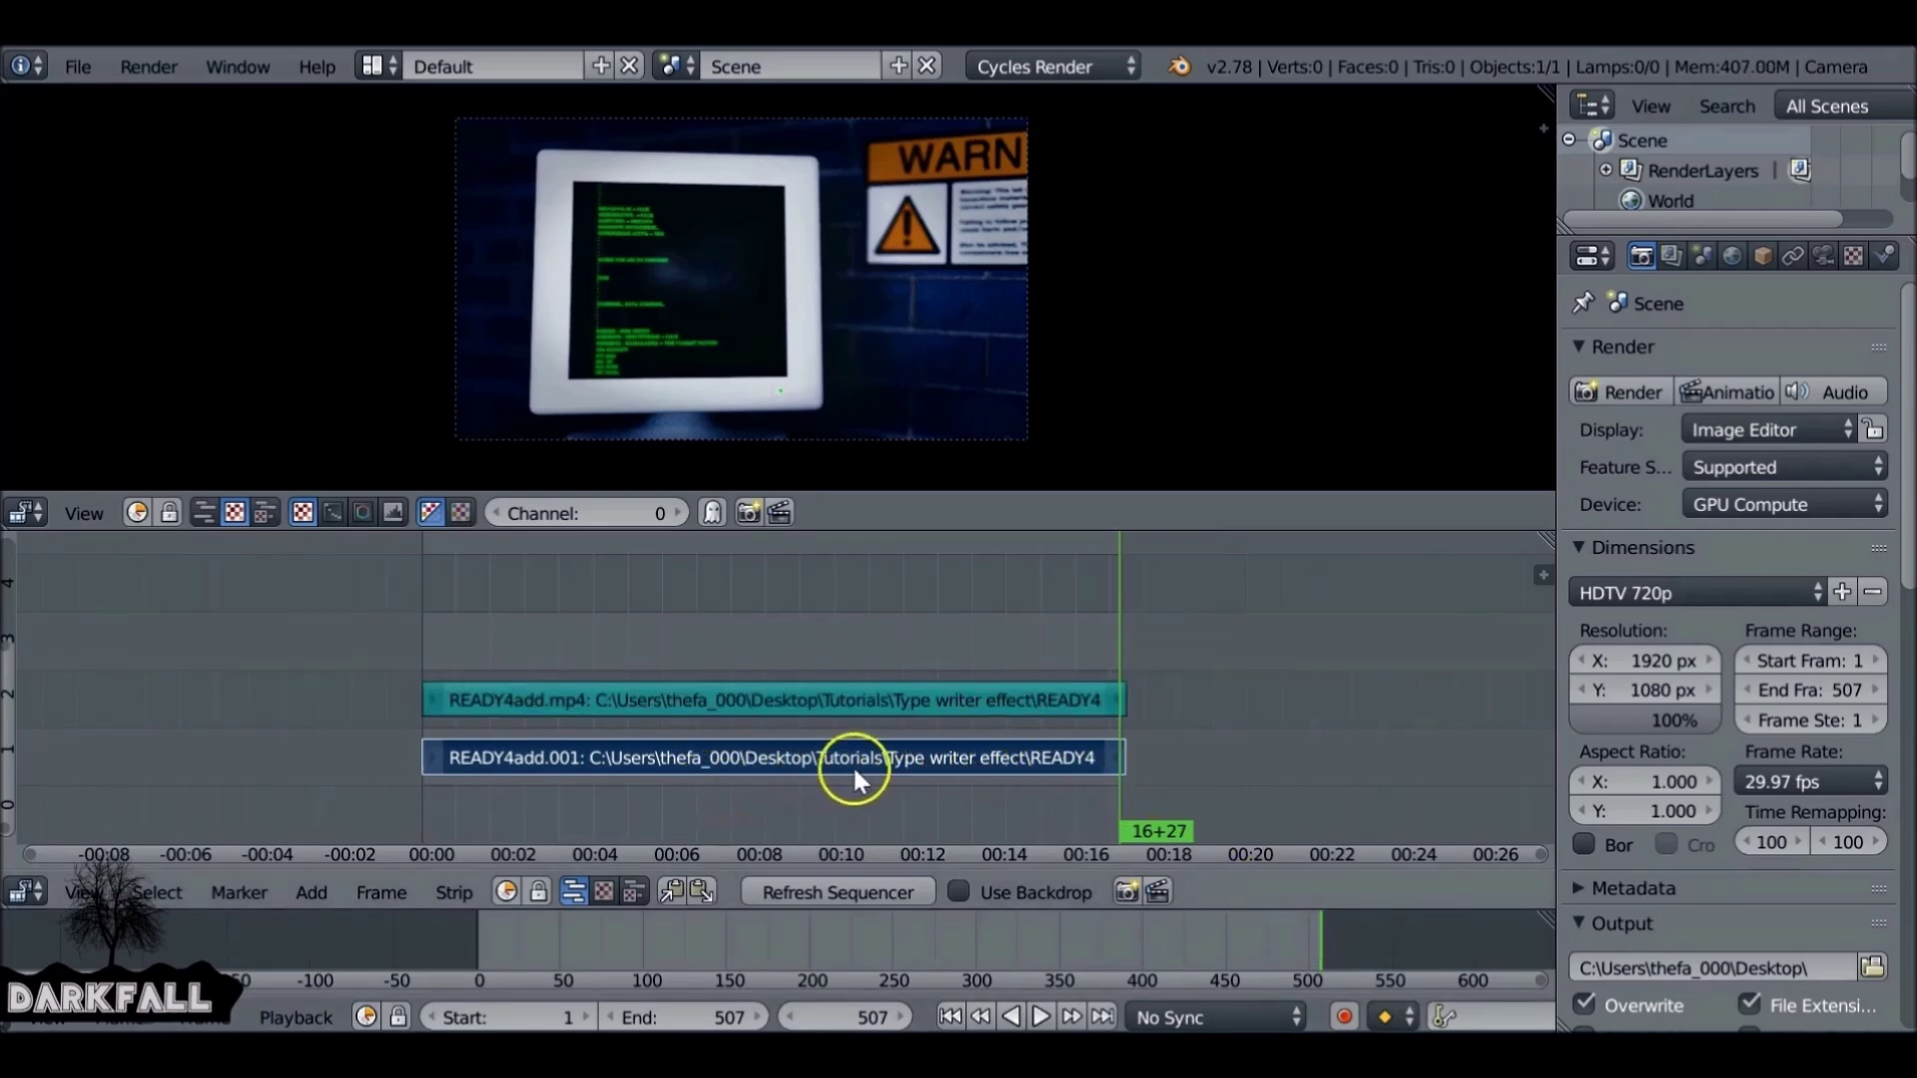
{"action": "left_click", "coordinate": [863, 691]}
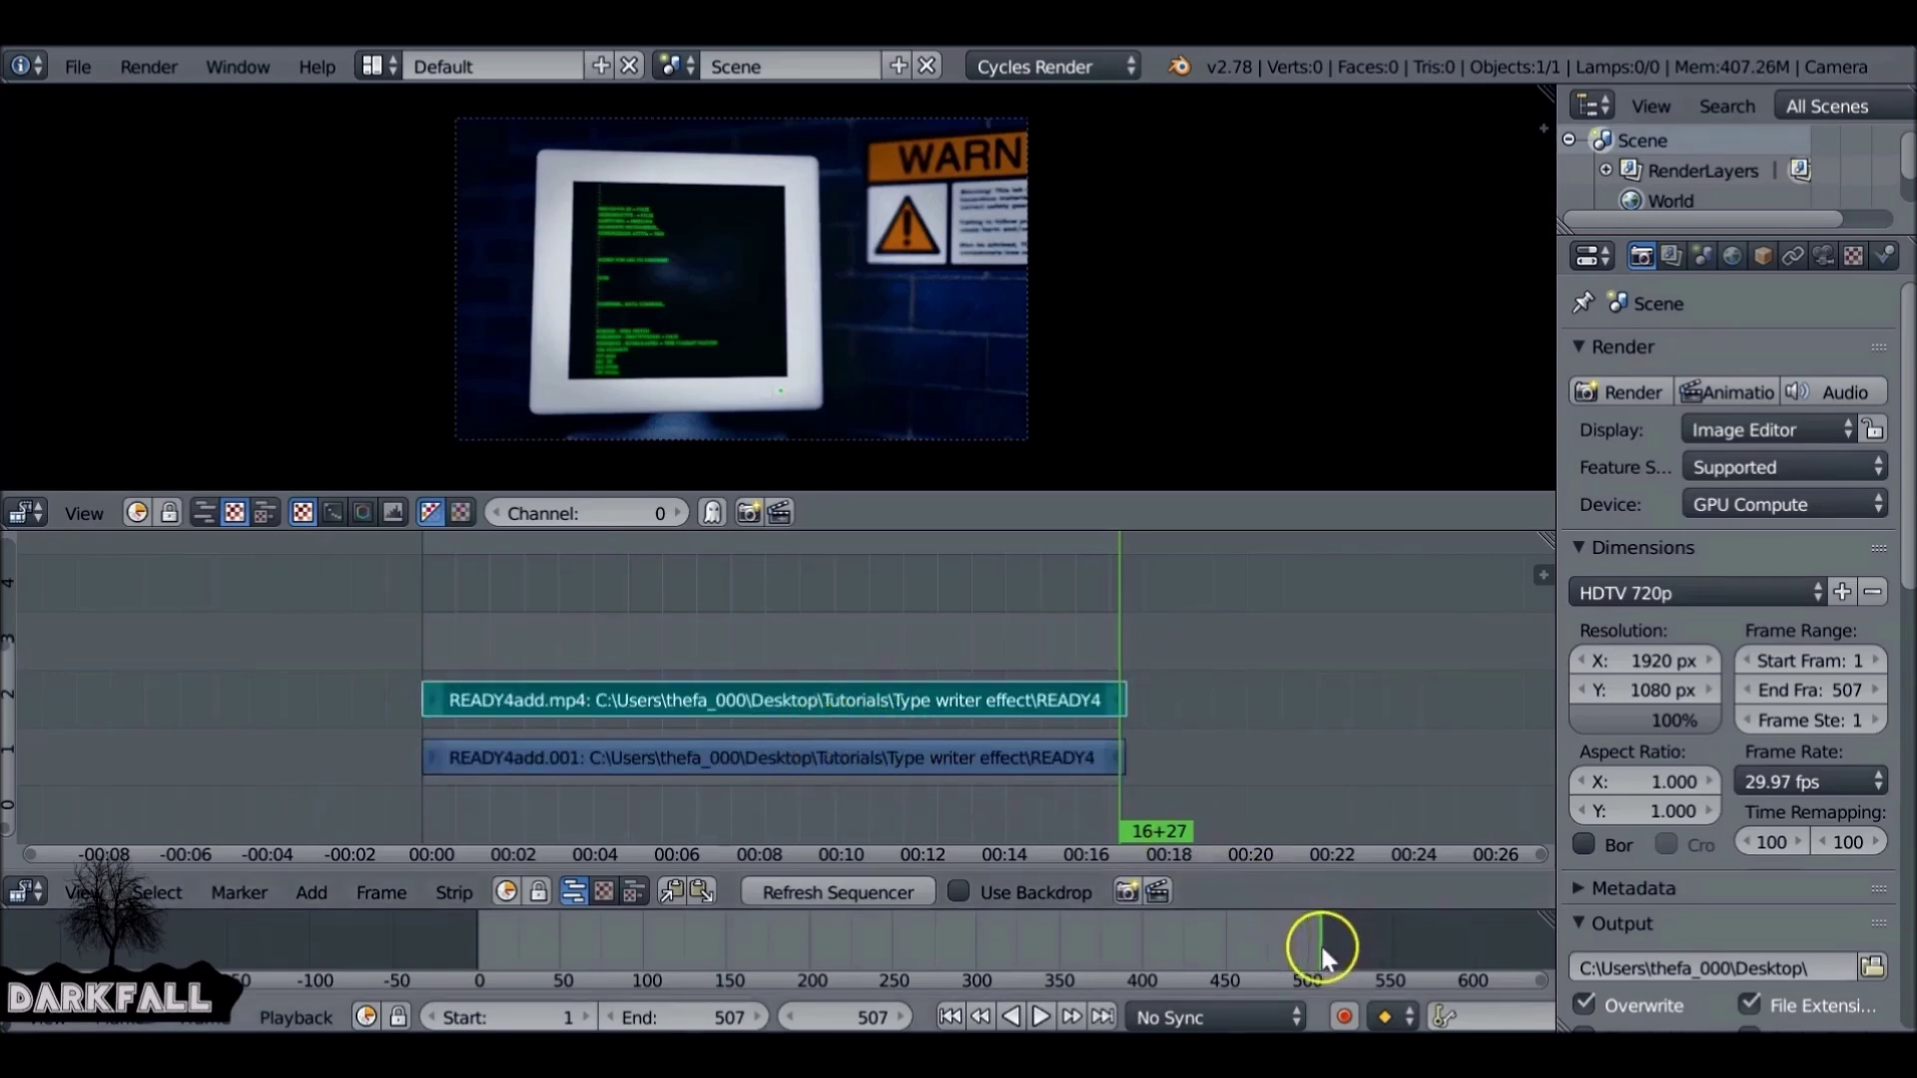
{"action": "left_click_drag", "start_coordinate": [1314, 946], "coordinate": [572, 926]}
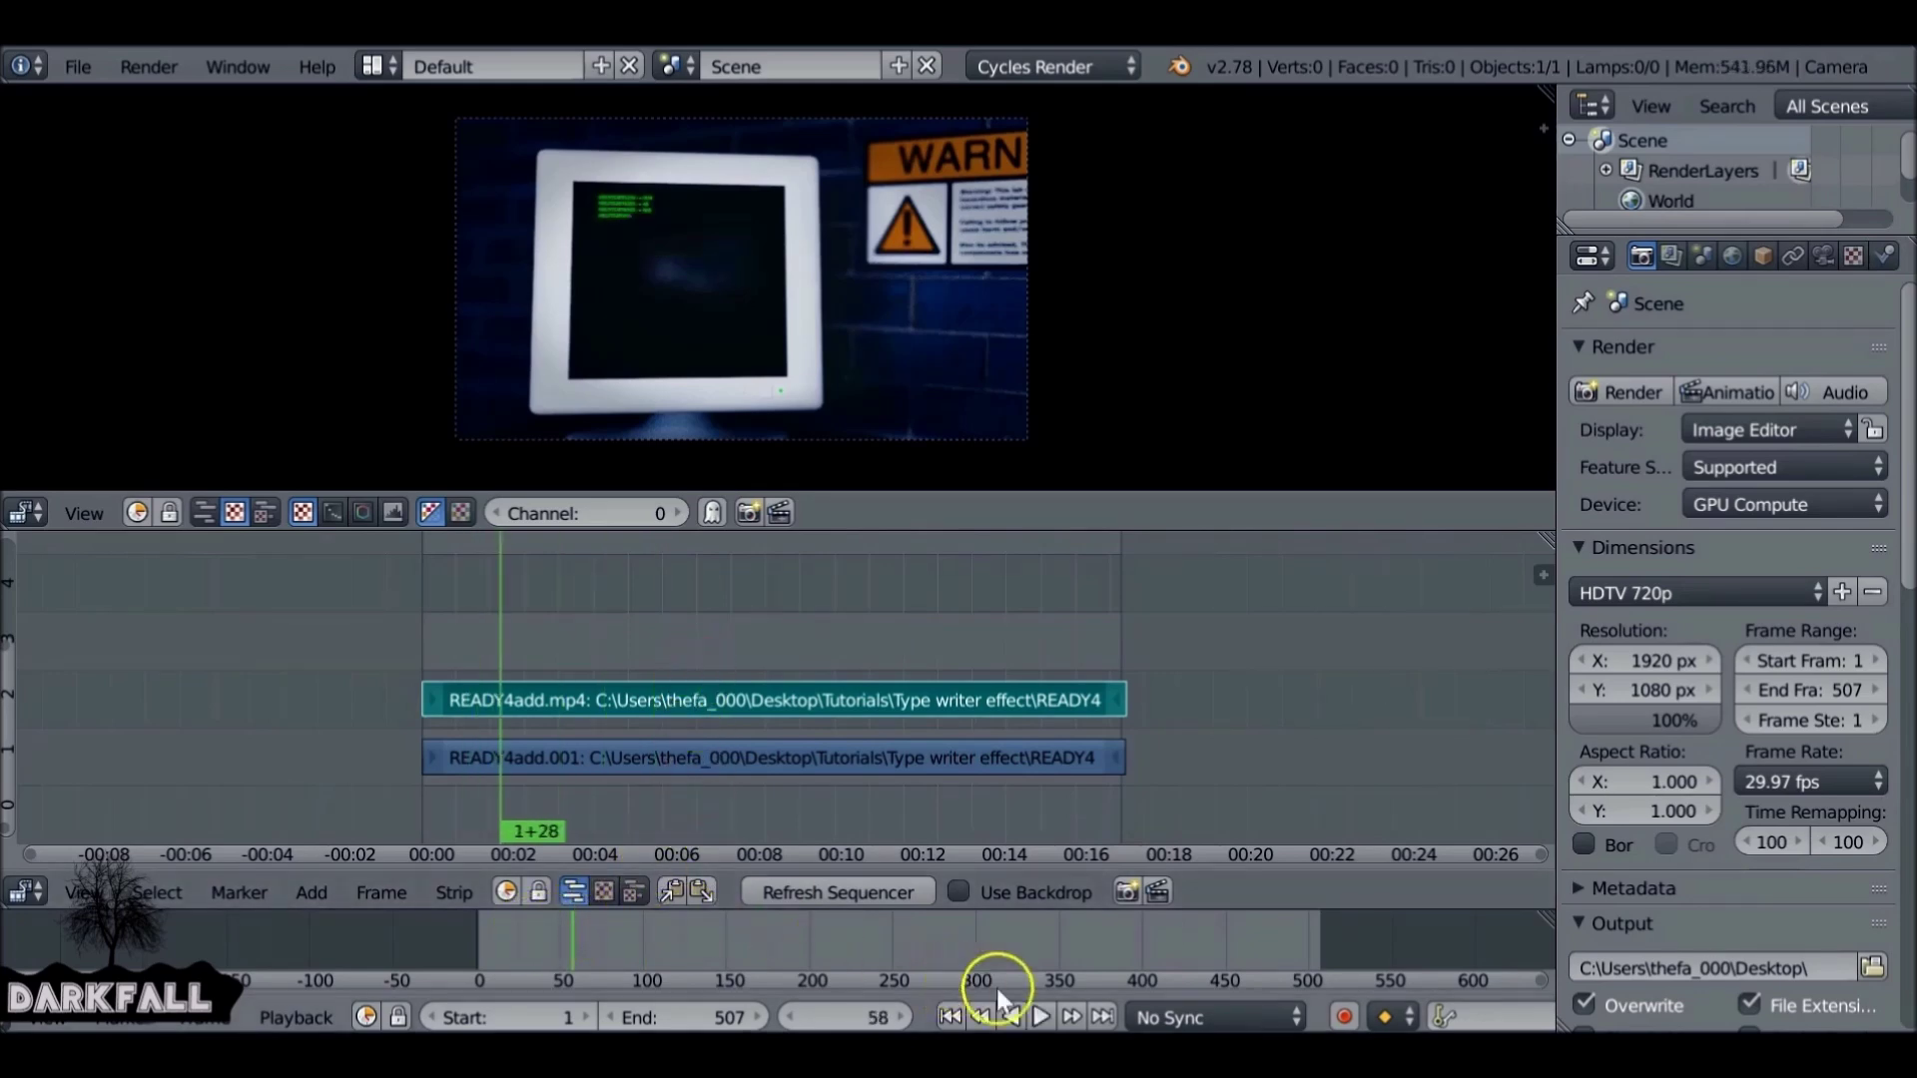
{"action": "left_click", "coordinate": [950, 1016]}
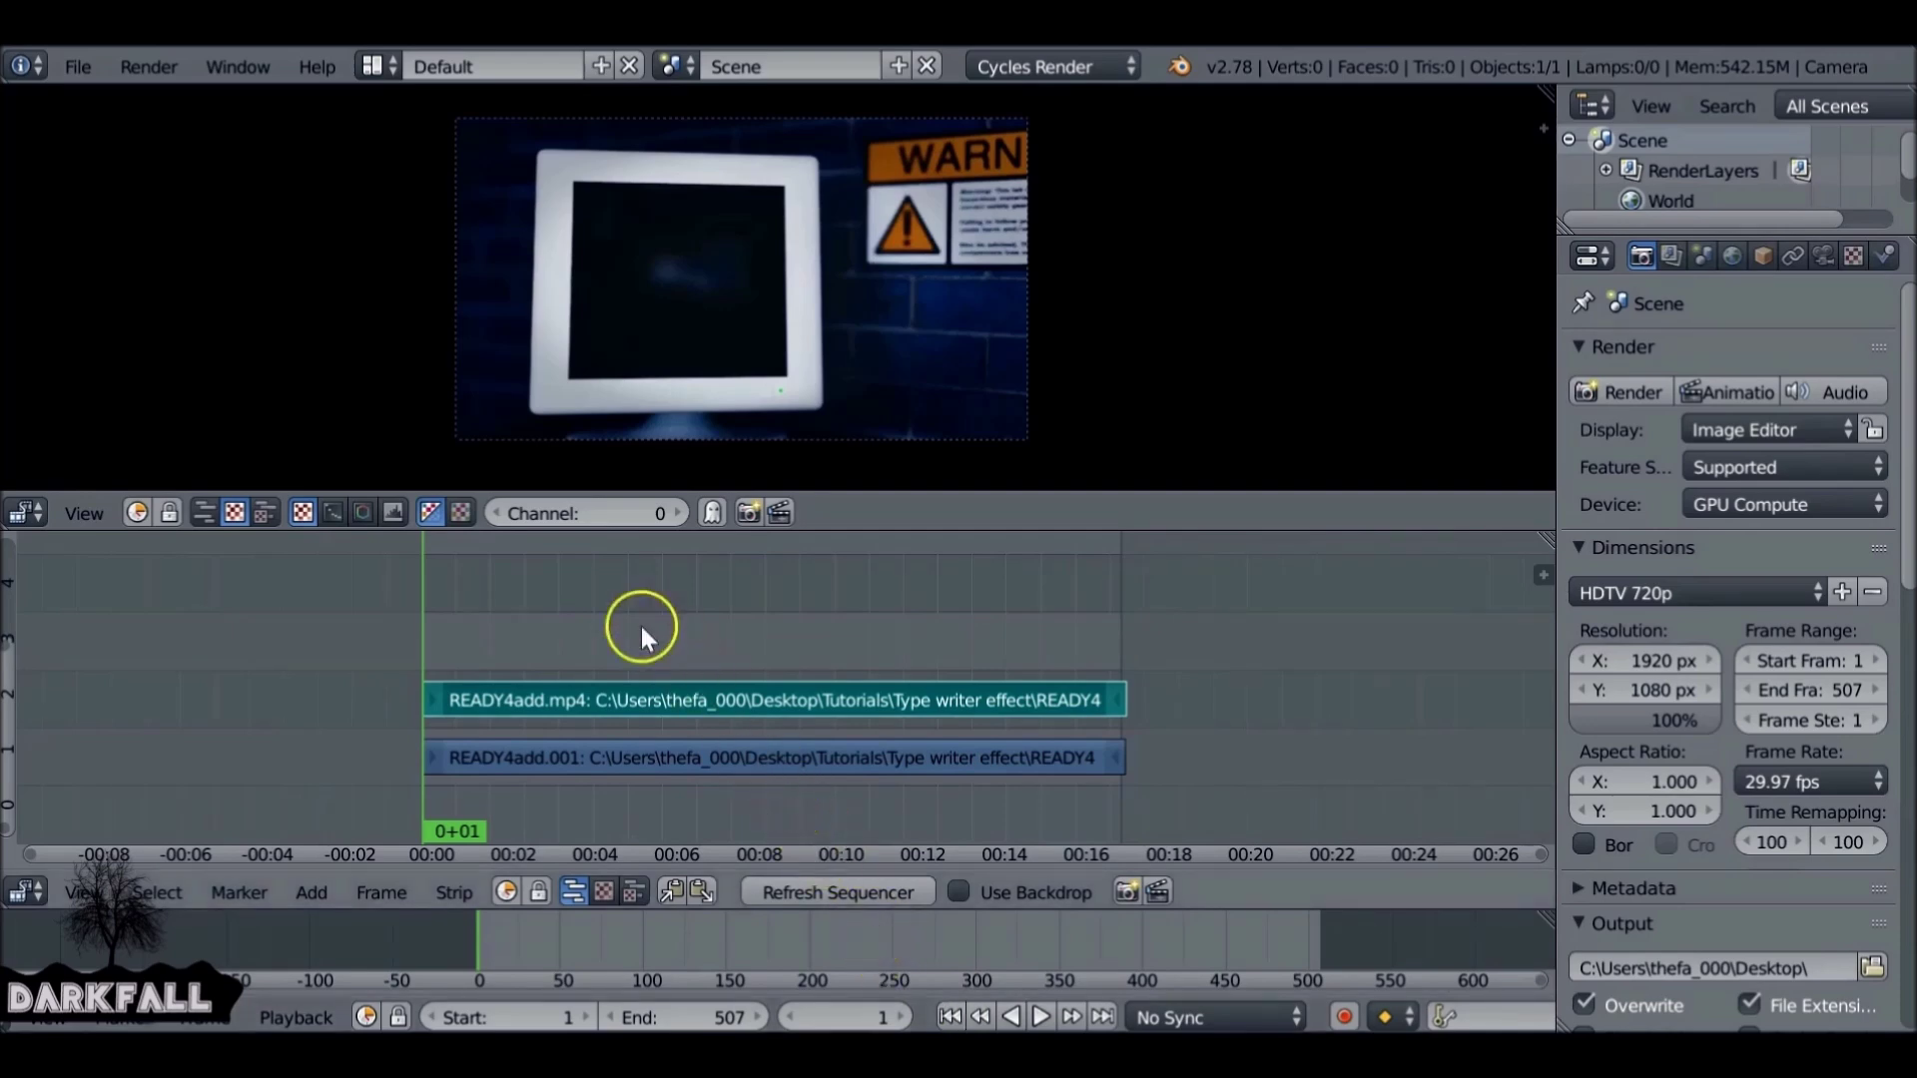
- Add the saved watermark image as a strip in channel 3 at frame 1 and play the sequence
{"action": "left_click", "coordinate": [315, 891]}
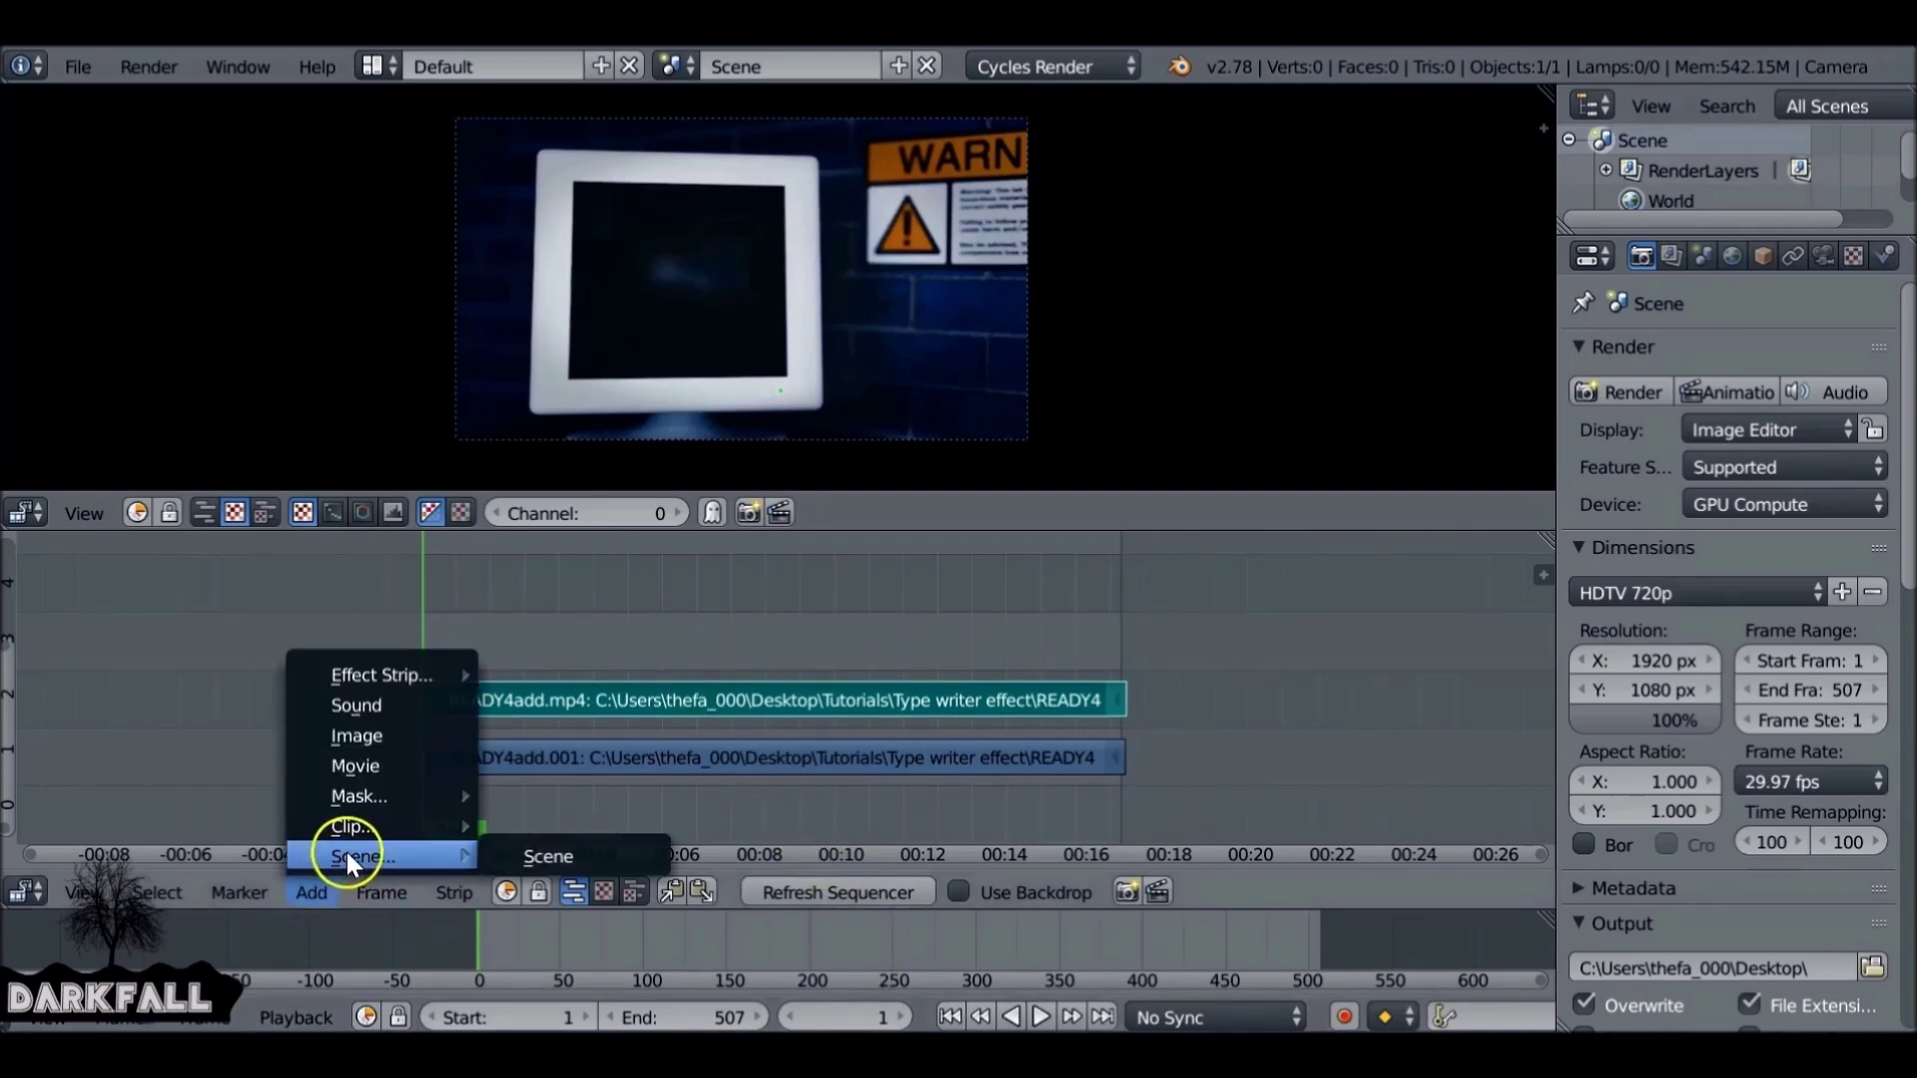
{"action": "left_click", "coordinate": [363, 736]}
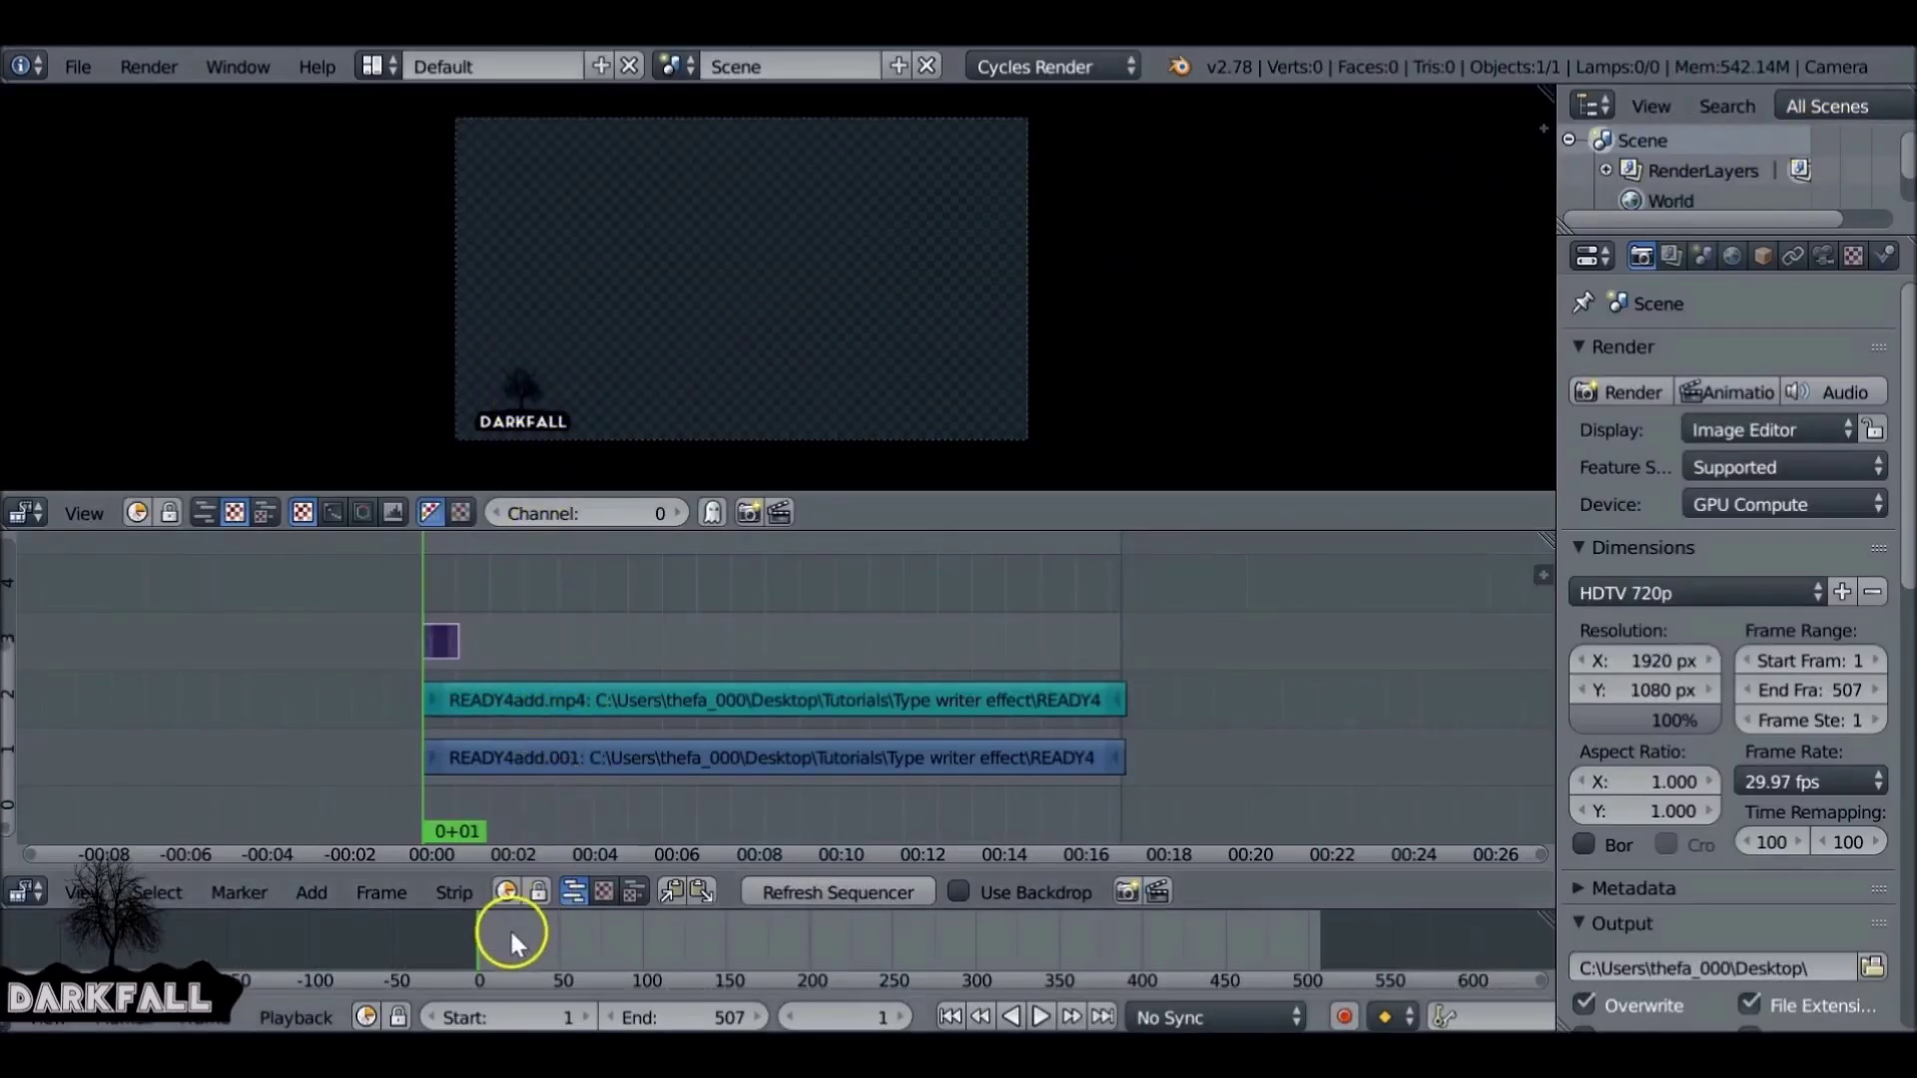
{"action": "key", "text": "alt+a"}
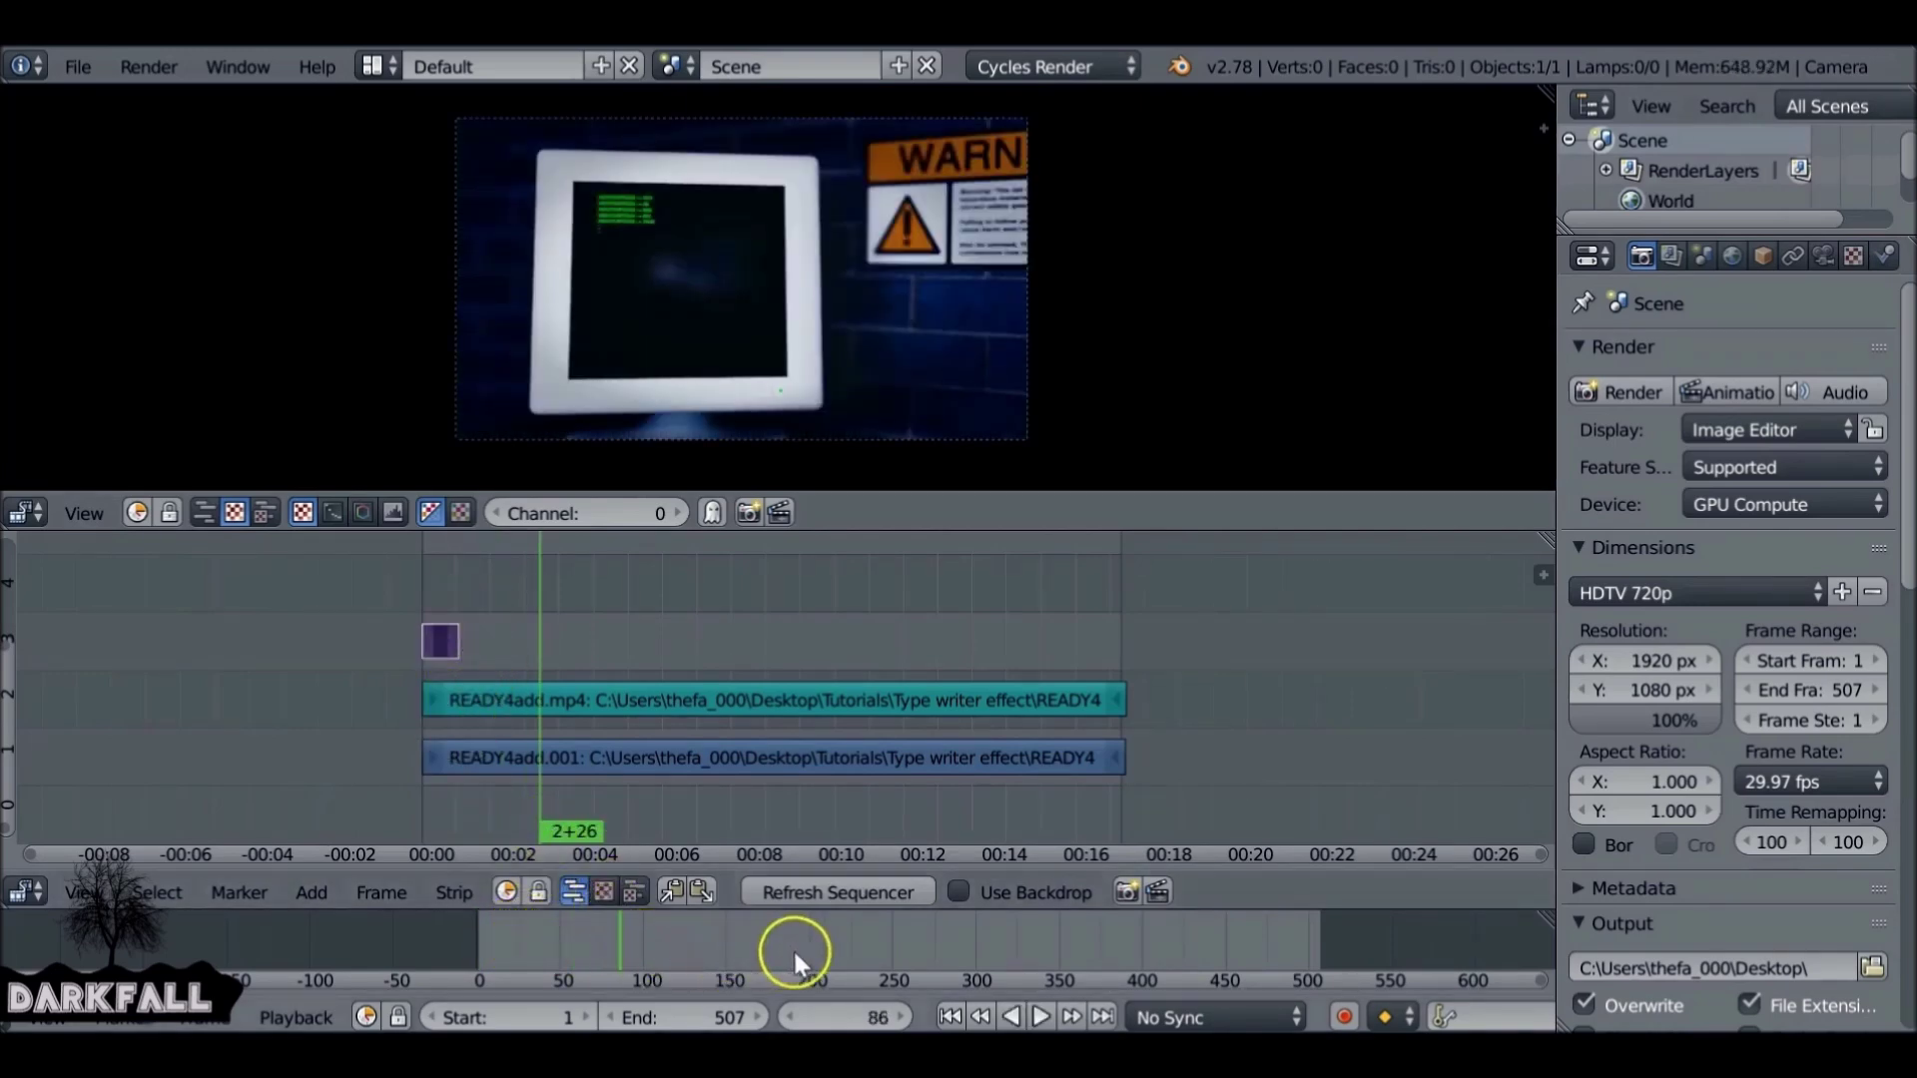
- Extend the end of the watermark strip in channel 3 to a length of 64 frames
{"action": "right_click", "coordinate": [453, 643]}
{"action": "key", "text": "g"}
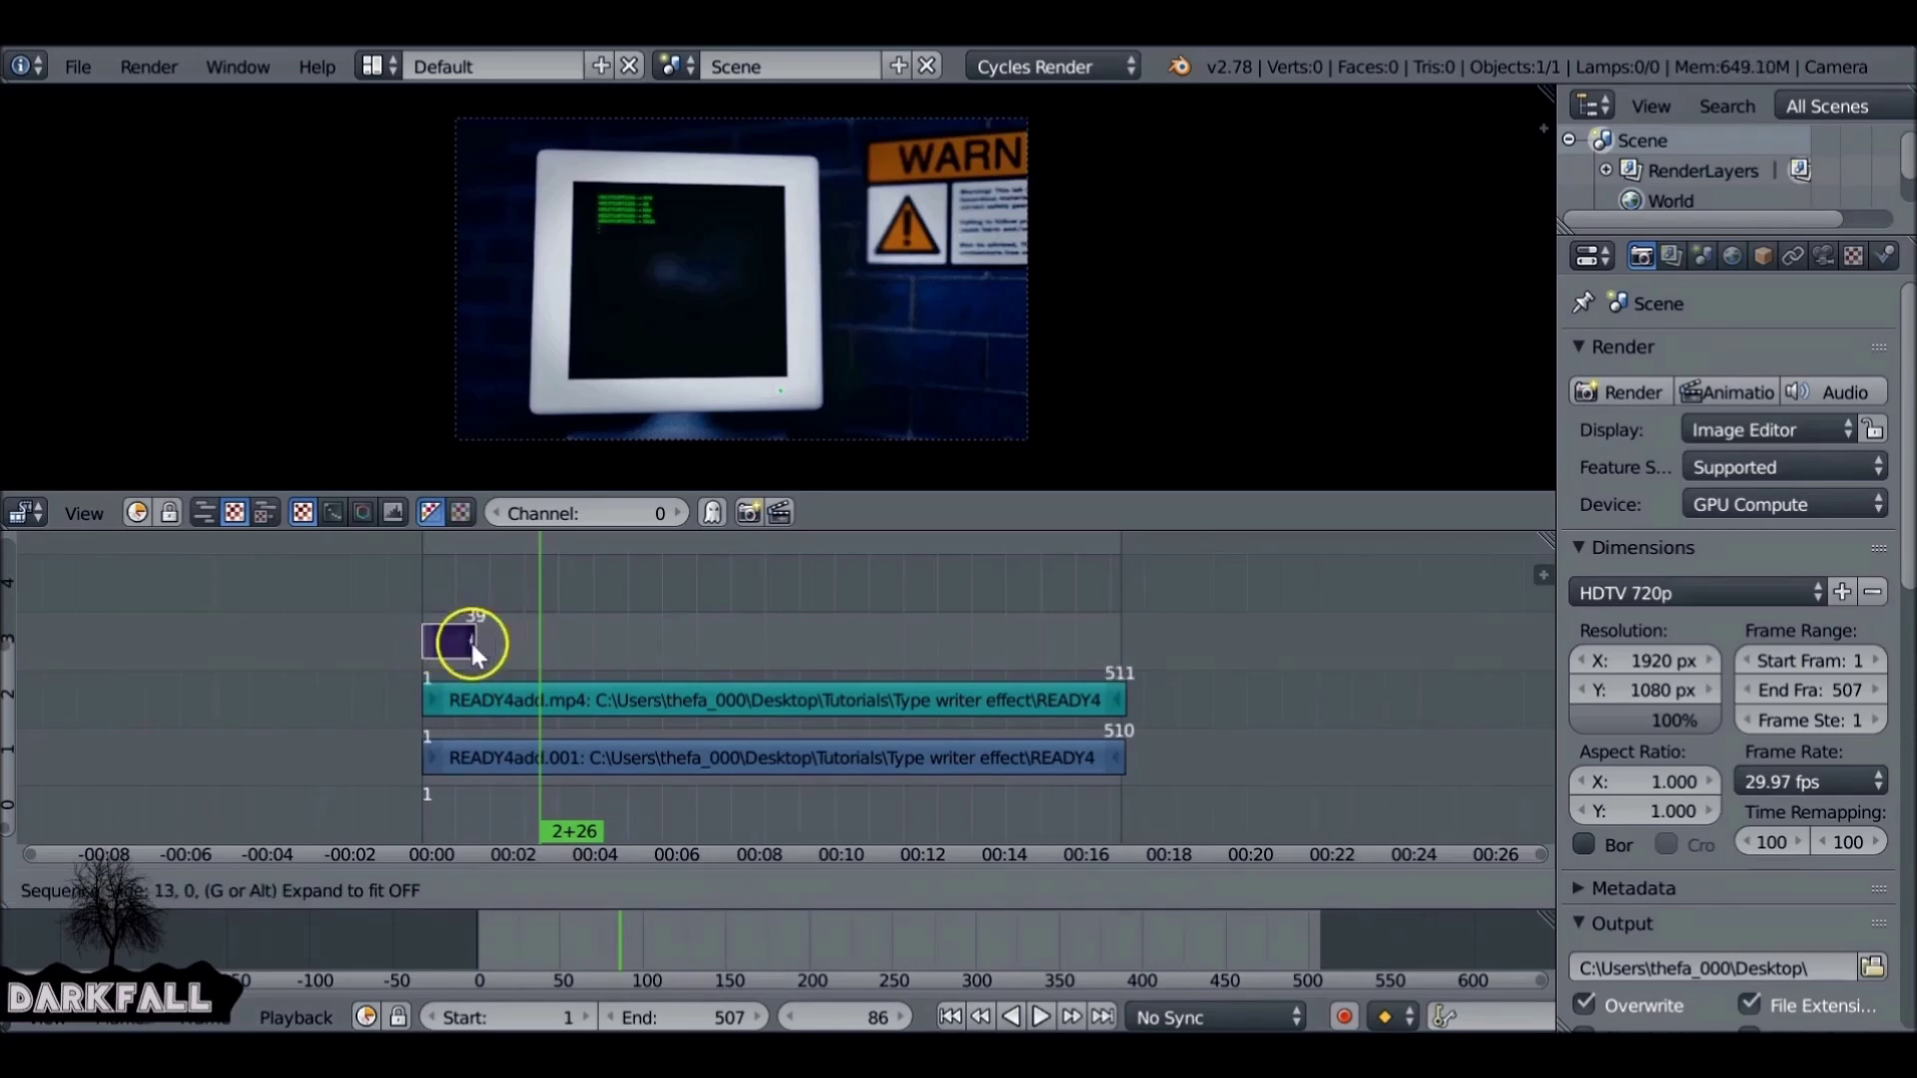
{"action": "right_click_drag", "start_coordinate": [506, 639], "coordinate": [505, 641]}
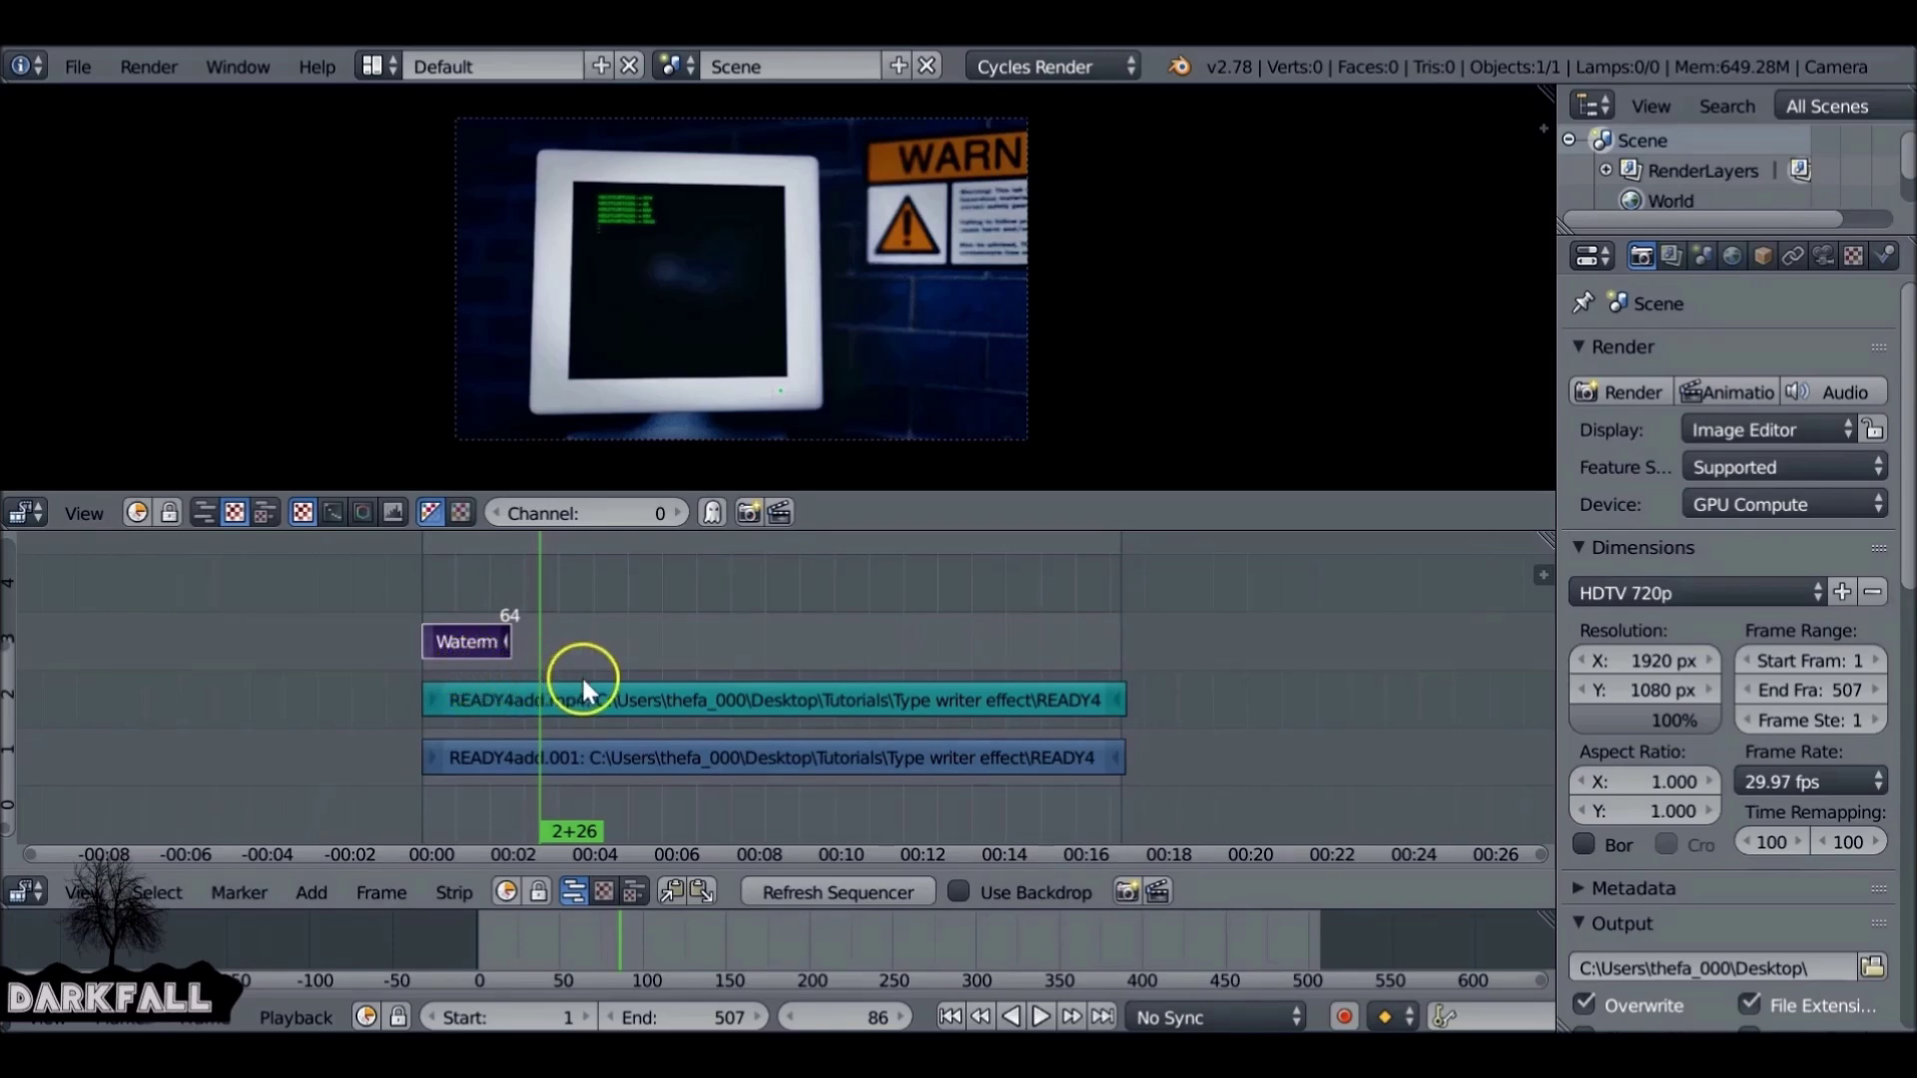
- Copy the length of the READY4add.001 strip onto the WatermarkNew.png strip, making it 510 frames long
{"action": "key", "text": "n"}
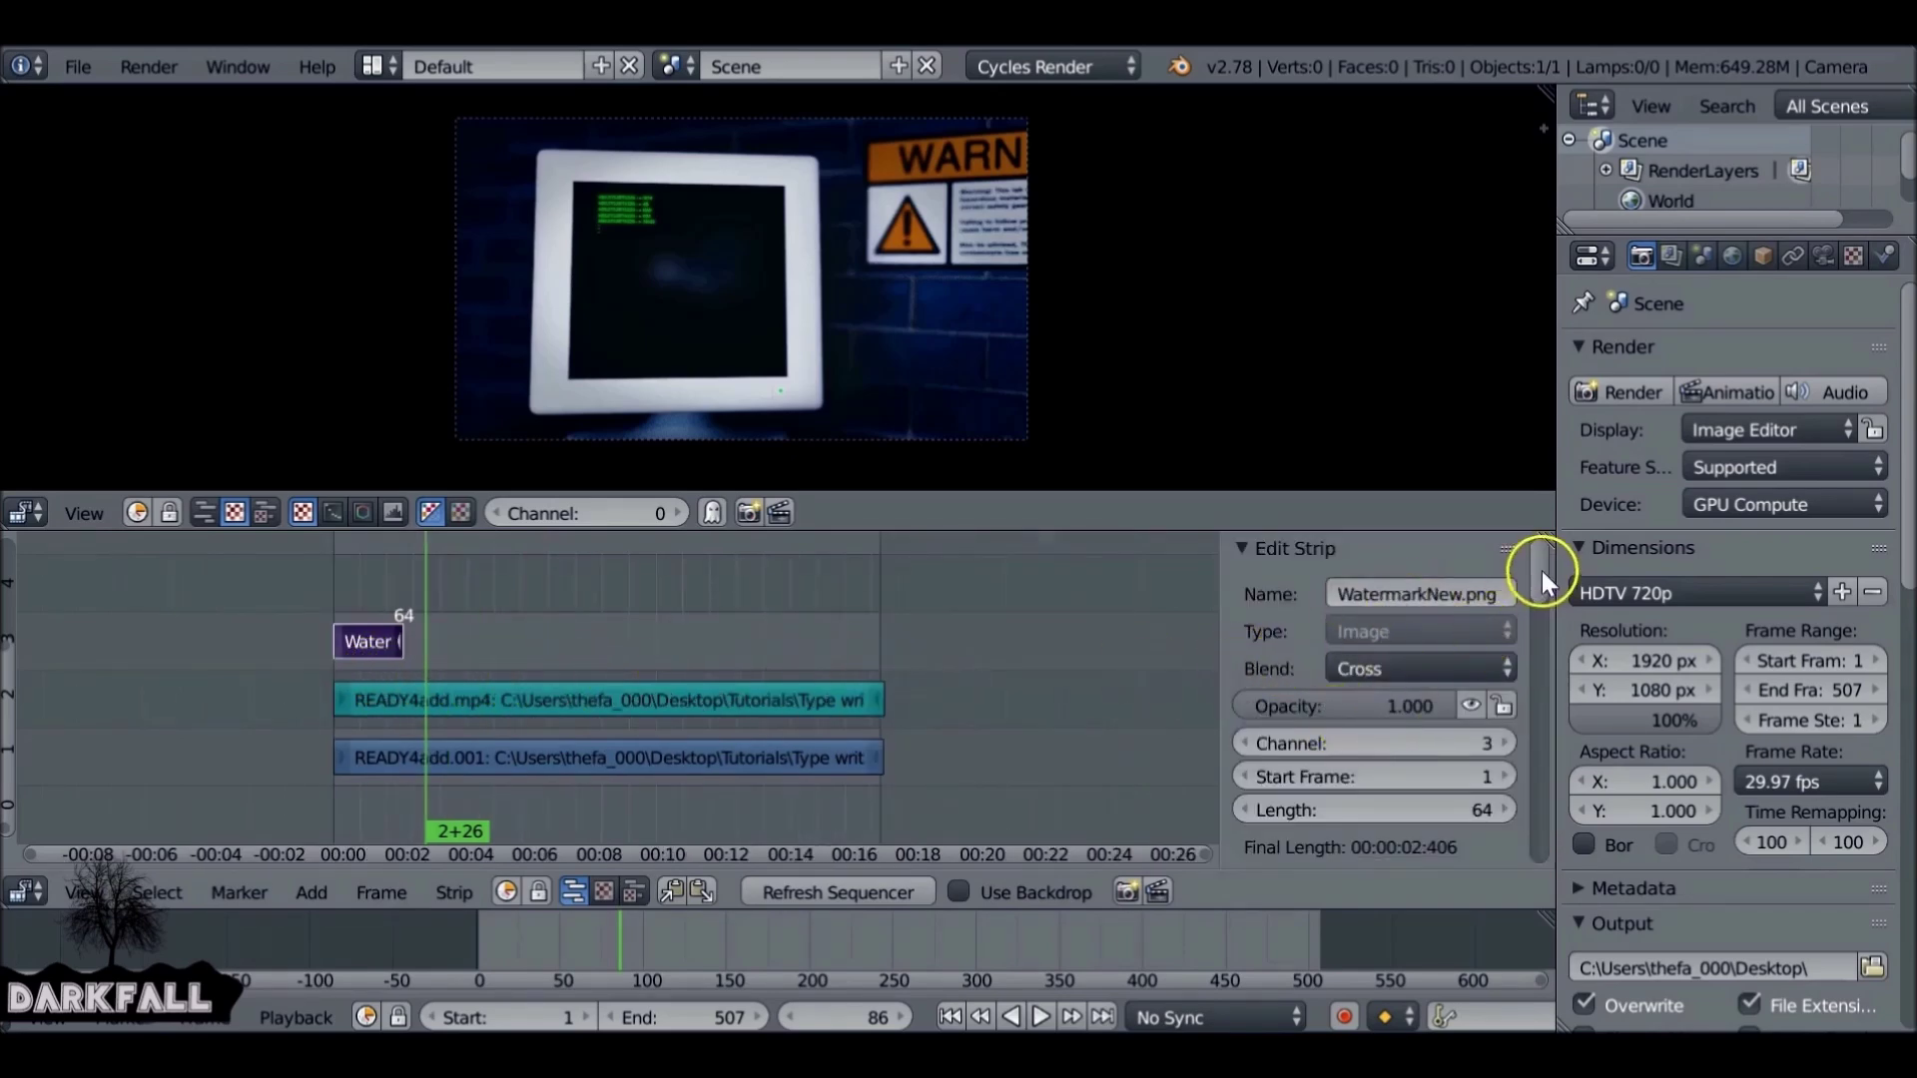
{"action": "scroll", "coordinate": [1543, 579], "scroll_direction": "down", "scroll_amount": 2}
{"action": "left_click", "coordinate": [571, 755]}
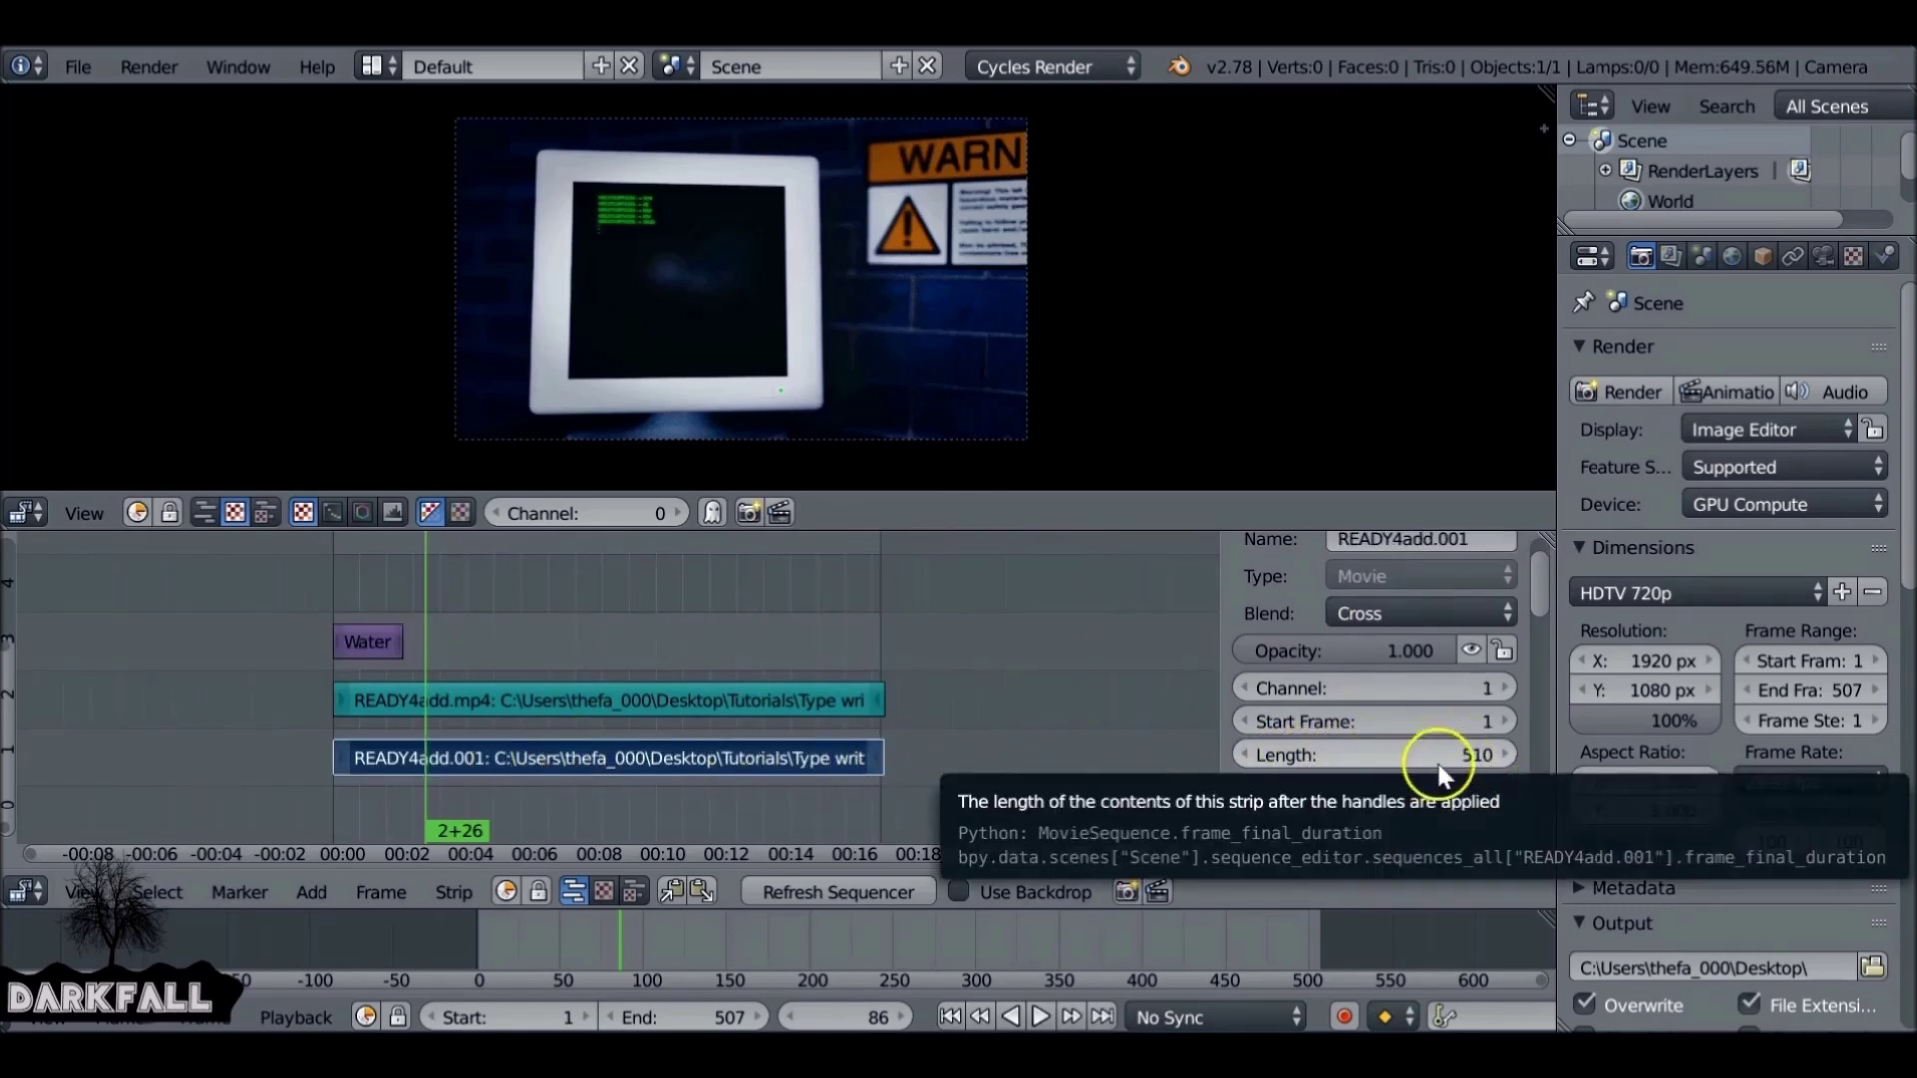
{"action": "left_click", "coordinate": [379, 637]}
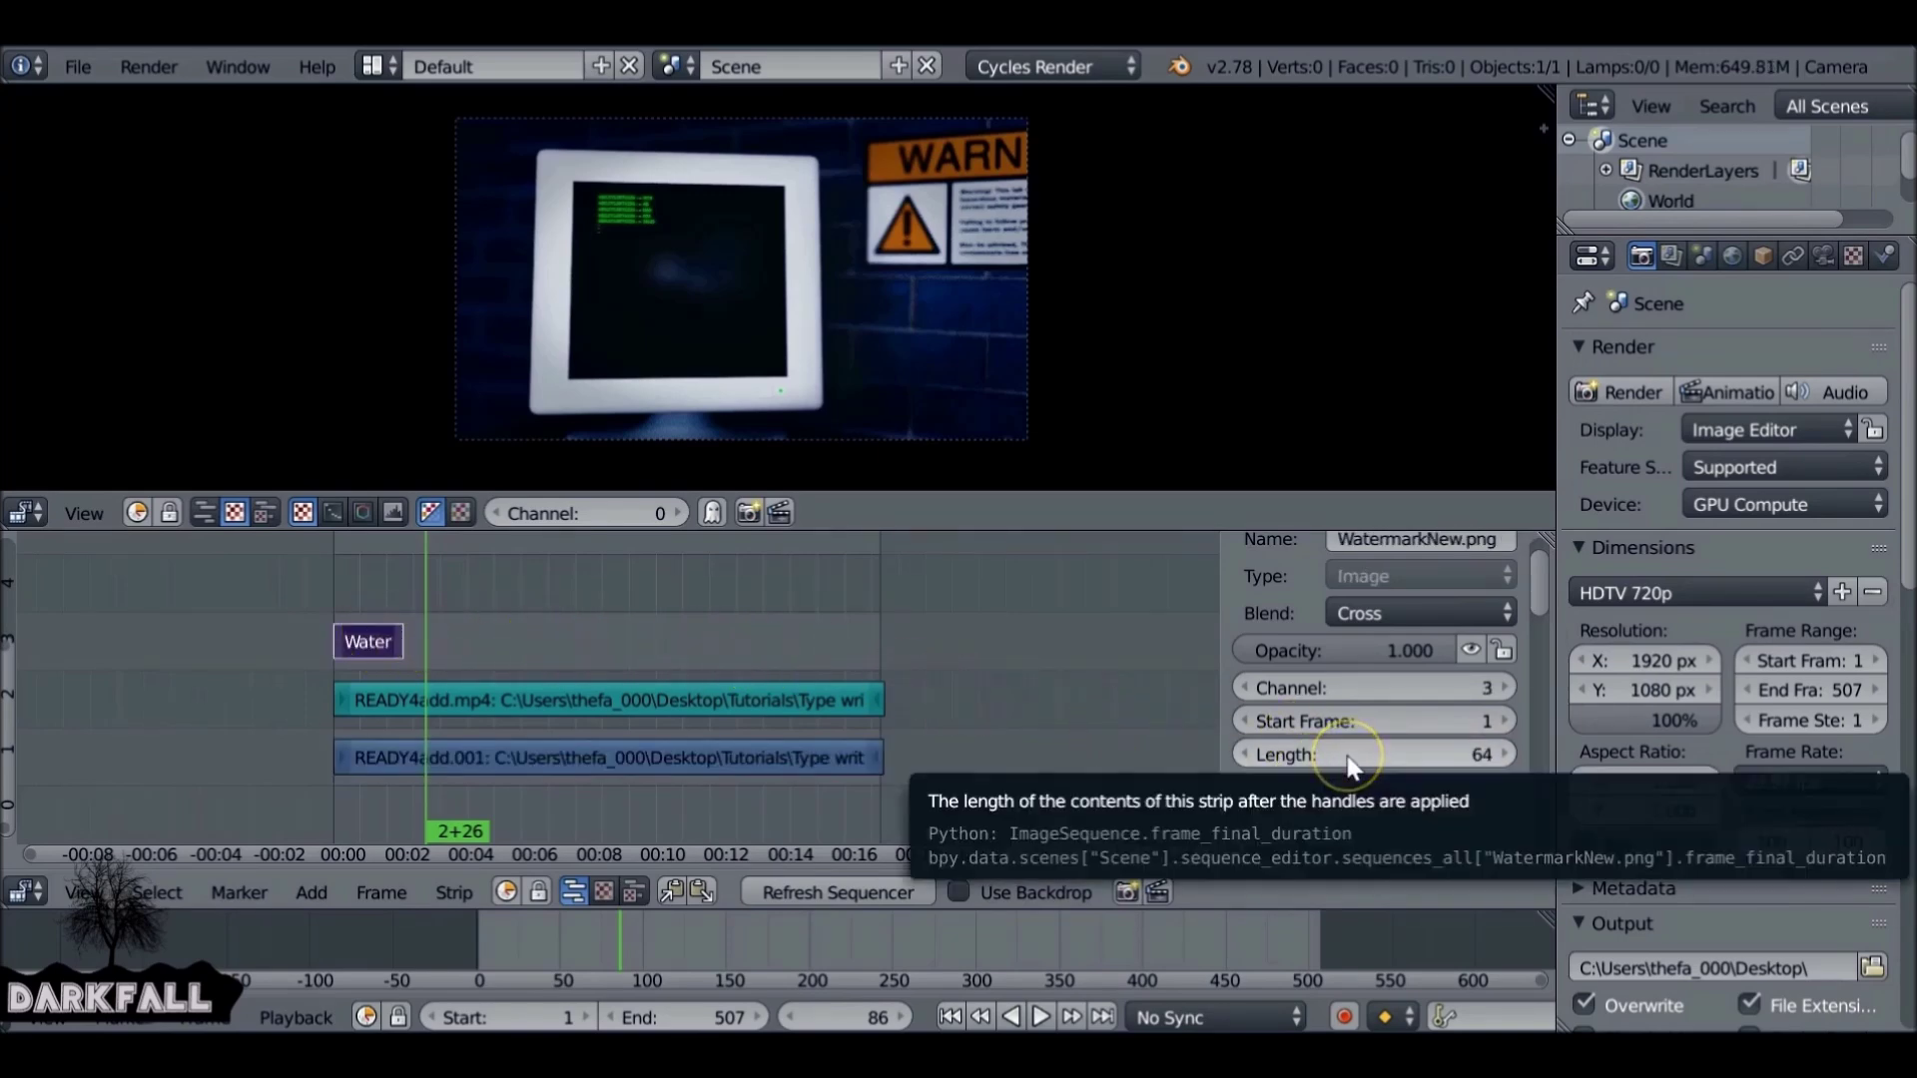
{"action": "type", "text": "510"}
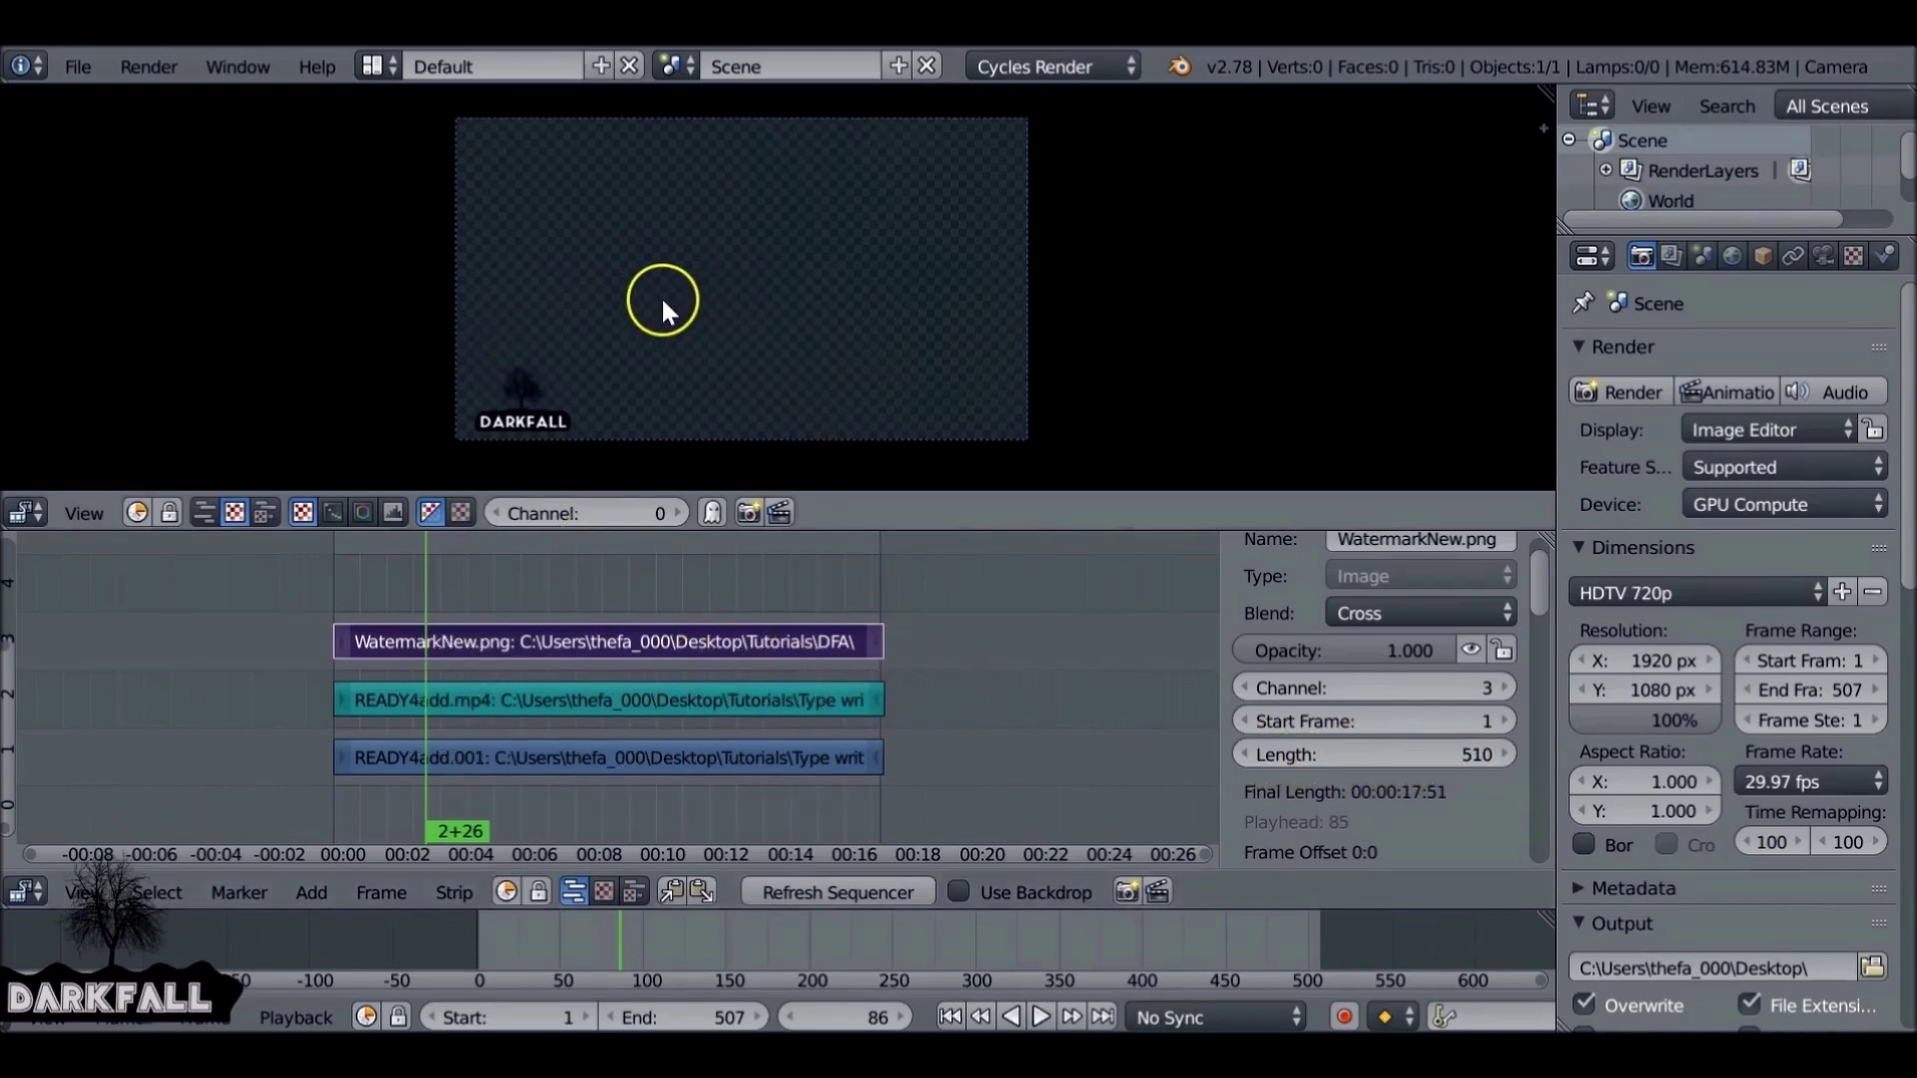
- Return to the first frame and add an Alpha Over effect strip combining the READY4add.001 and WatermarkNew.png strips
{"action": "left_click", "coordinate": [948, 1017]}
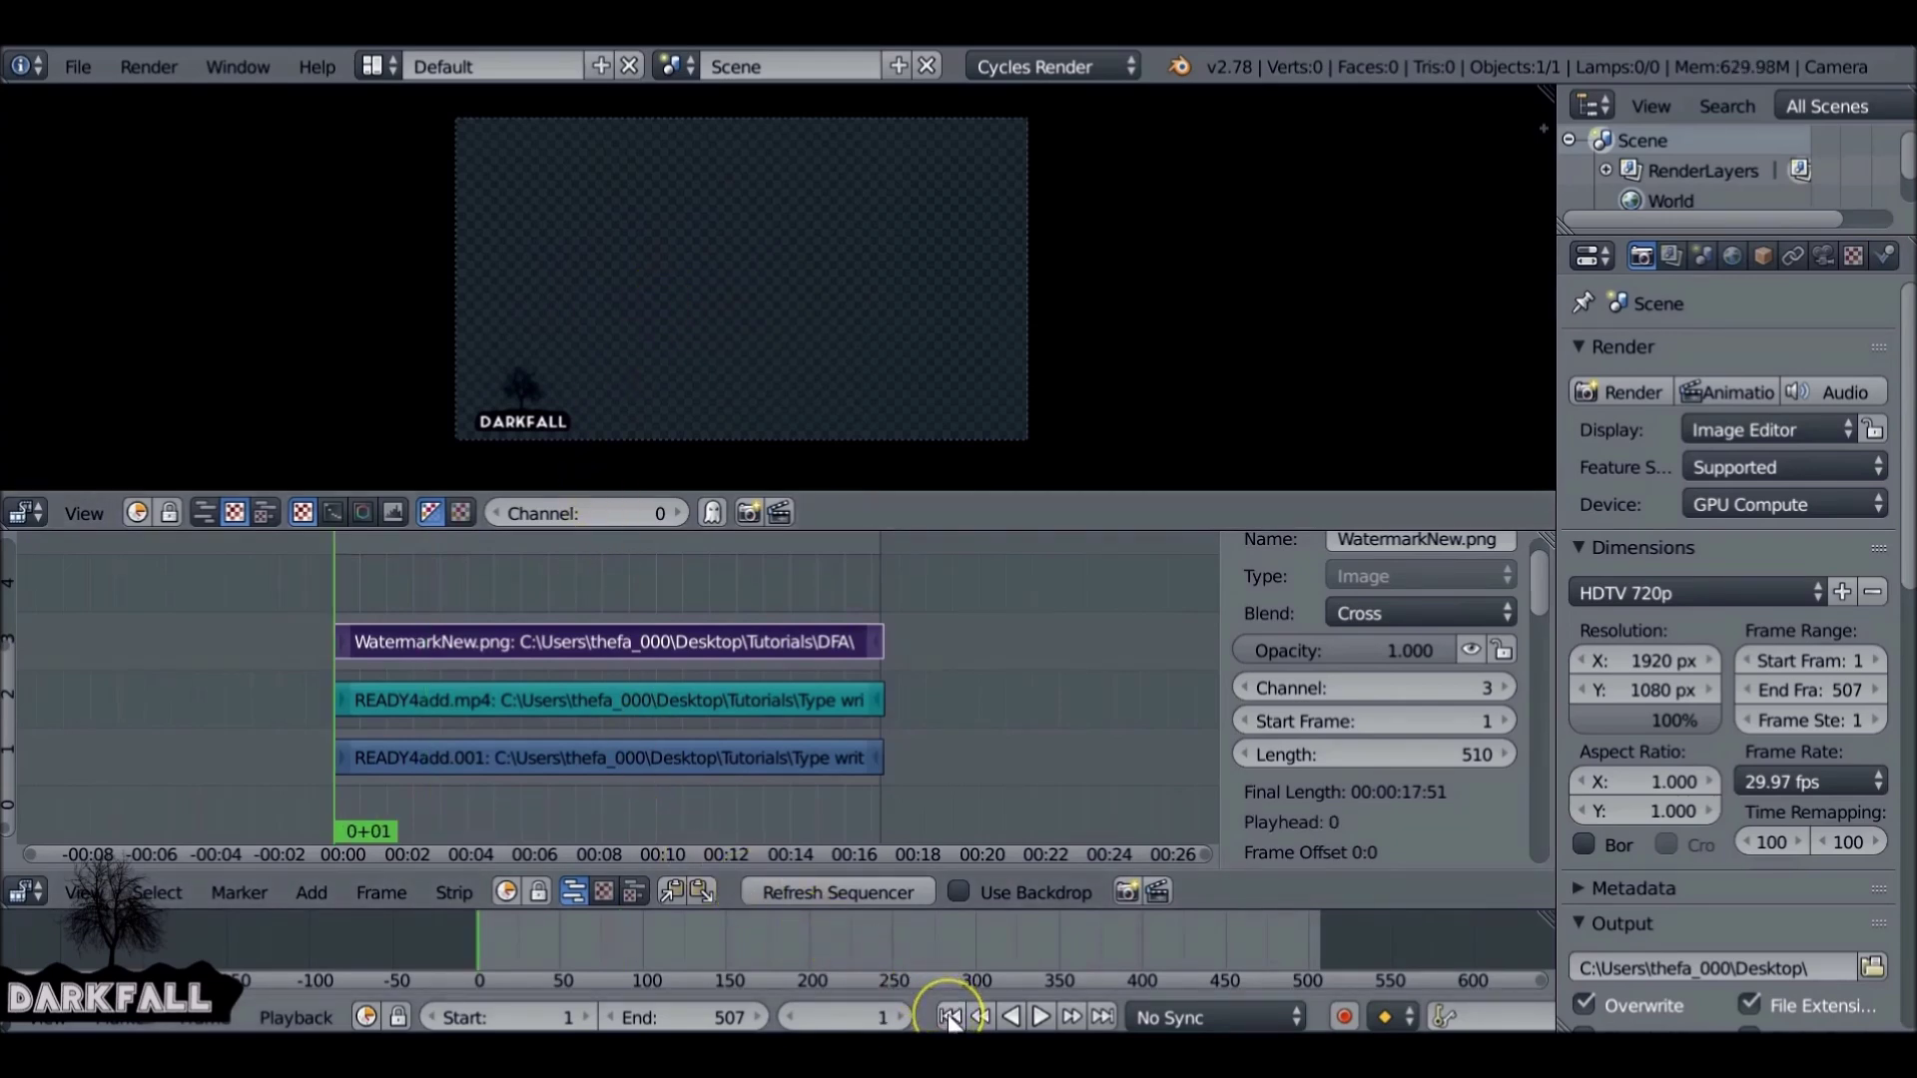
{"action": "left_click", "coordinate": [601, 767]}
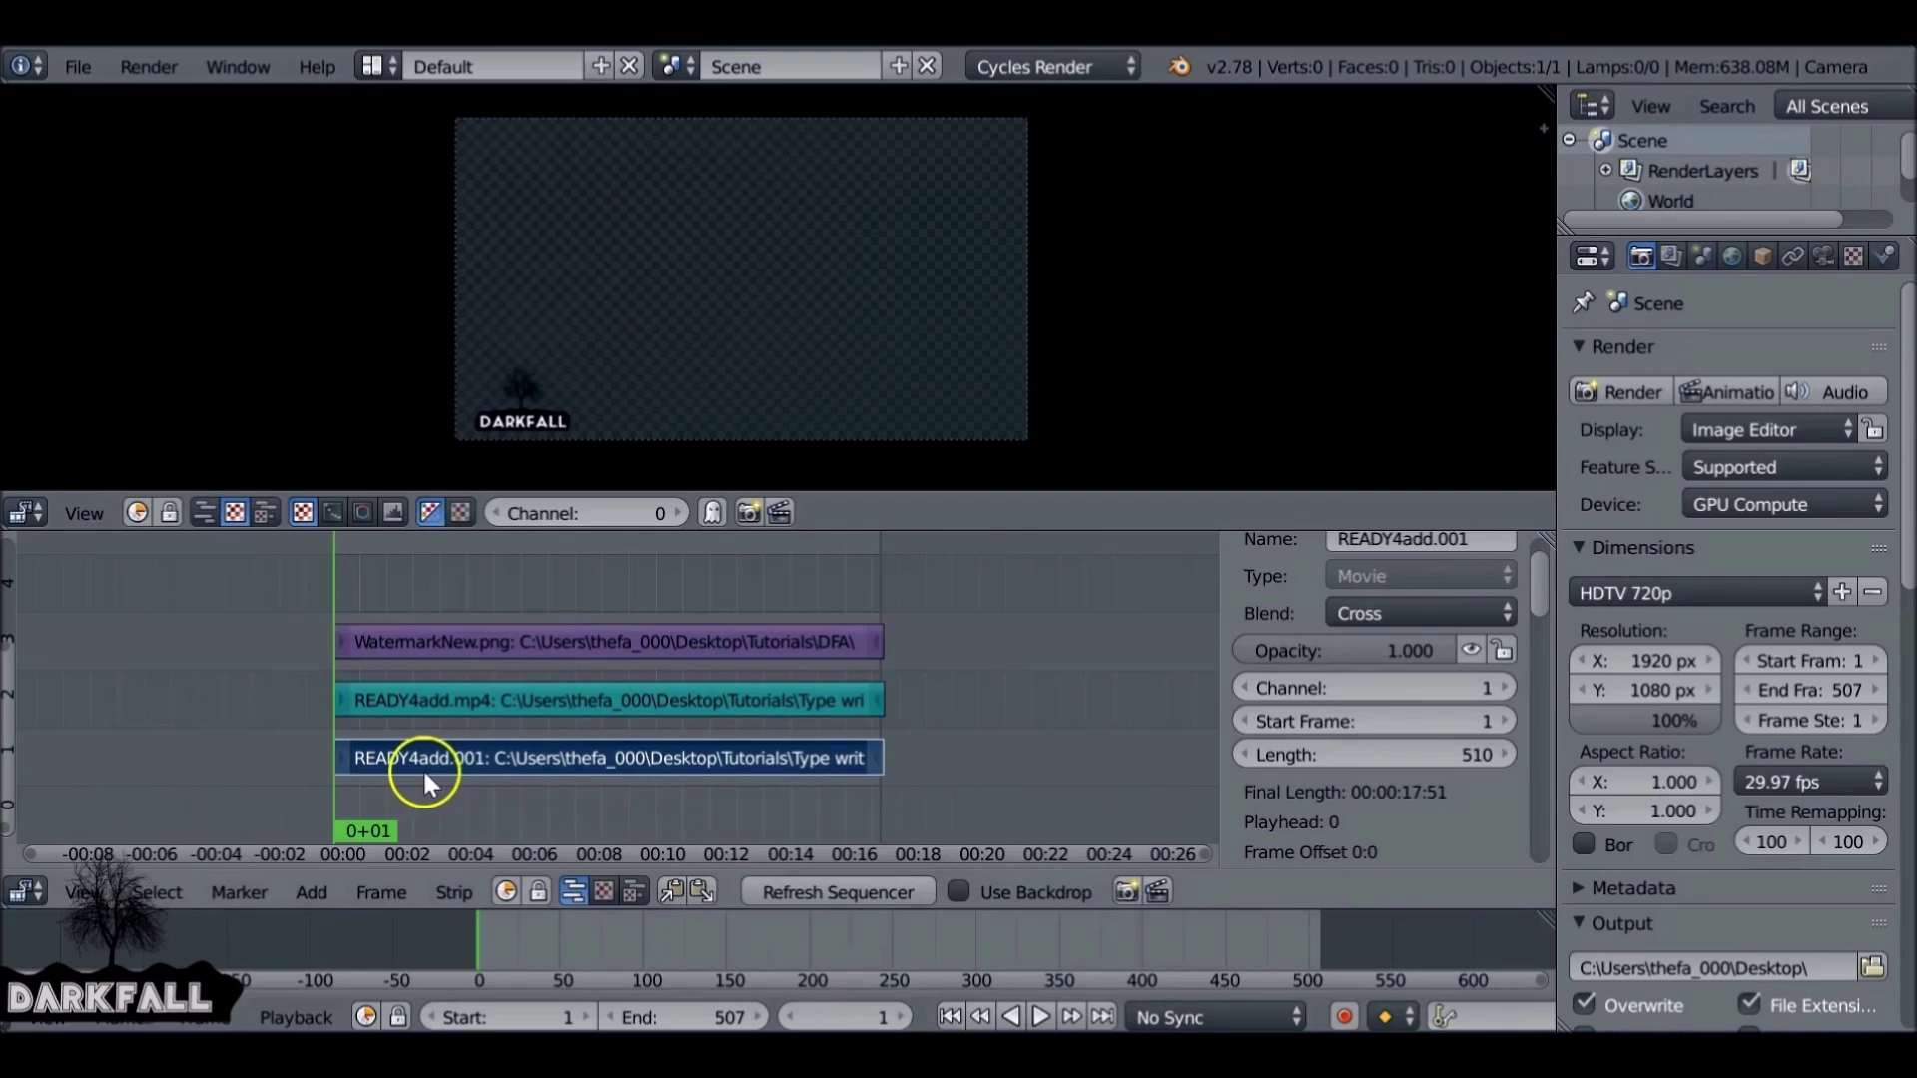
{"action": "right_click", "coordinate": [441, 641]}
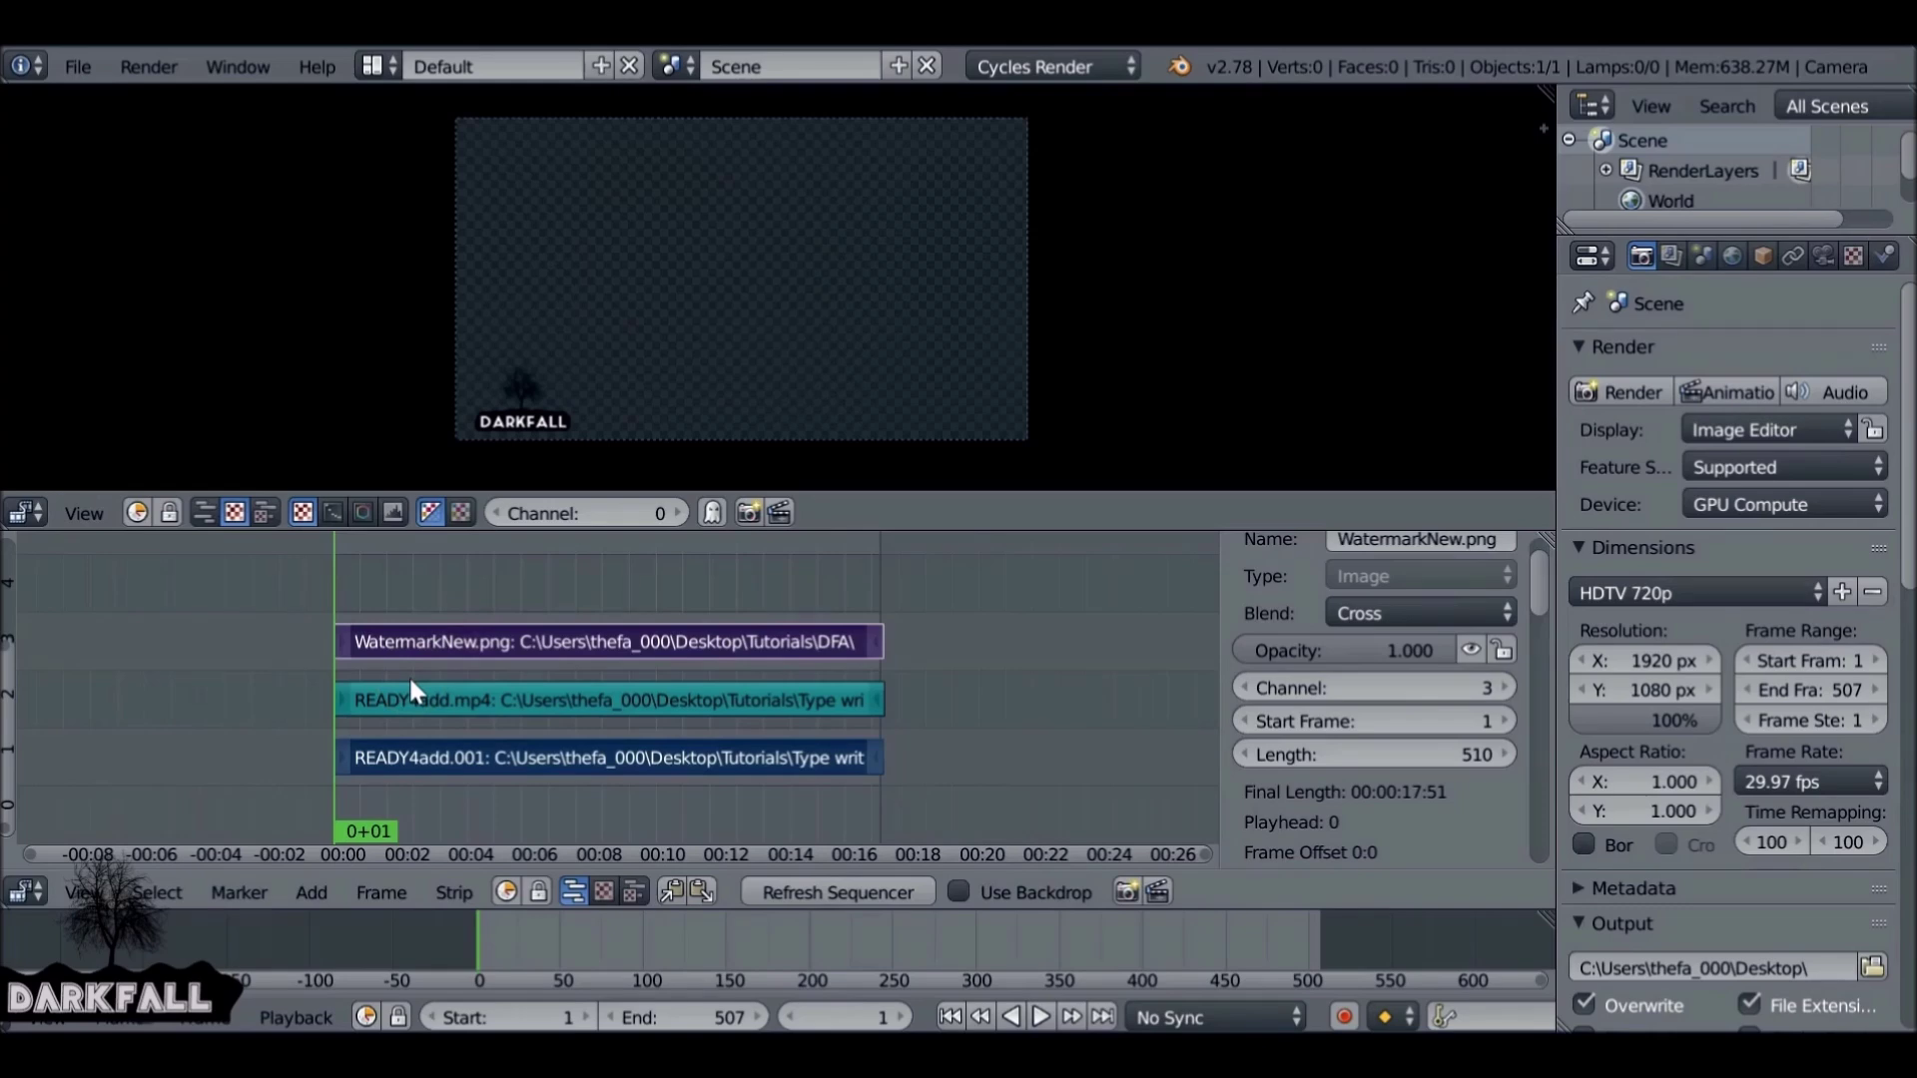
{"action": "key", "text": "shift+a"}
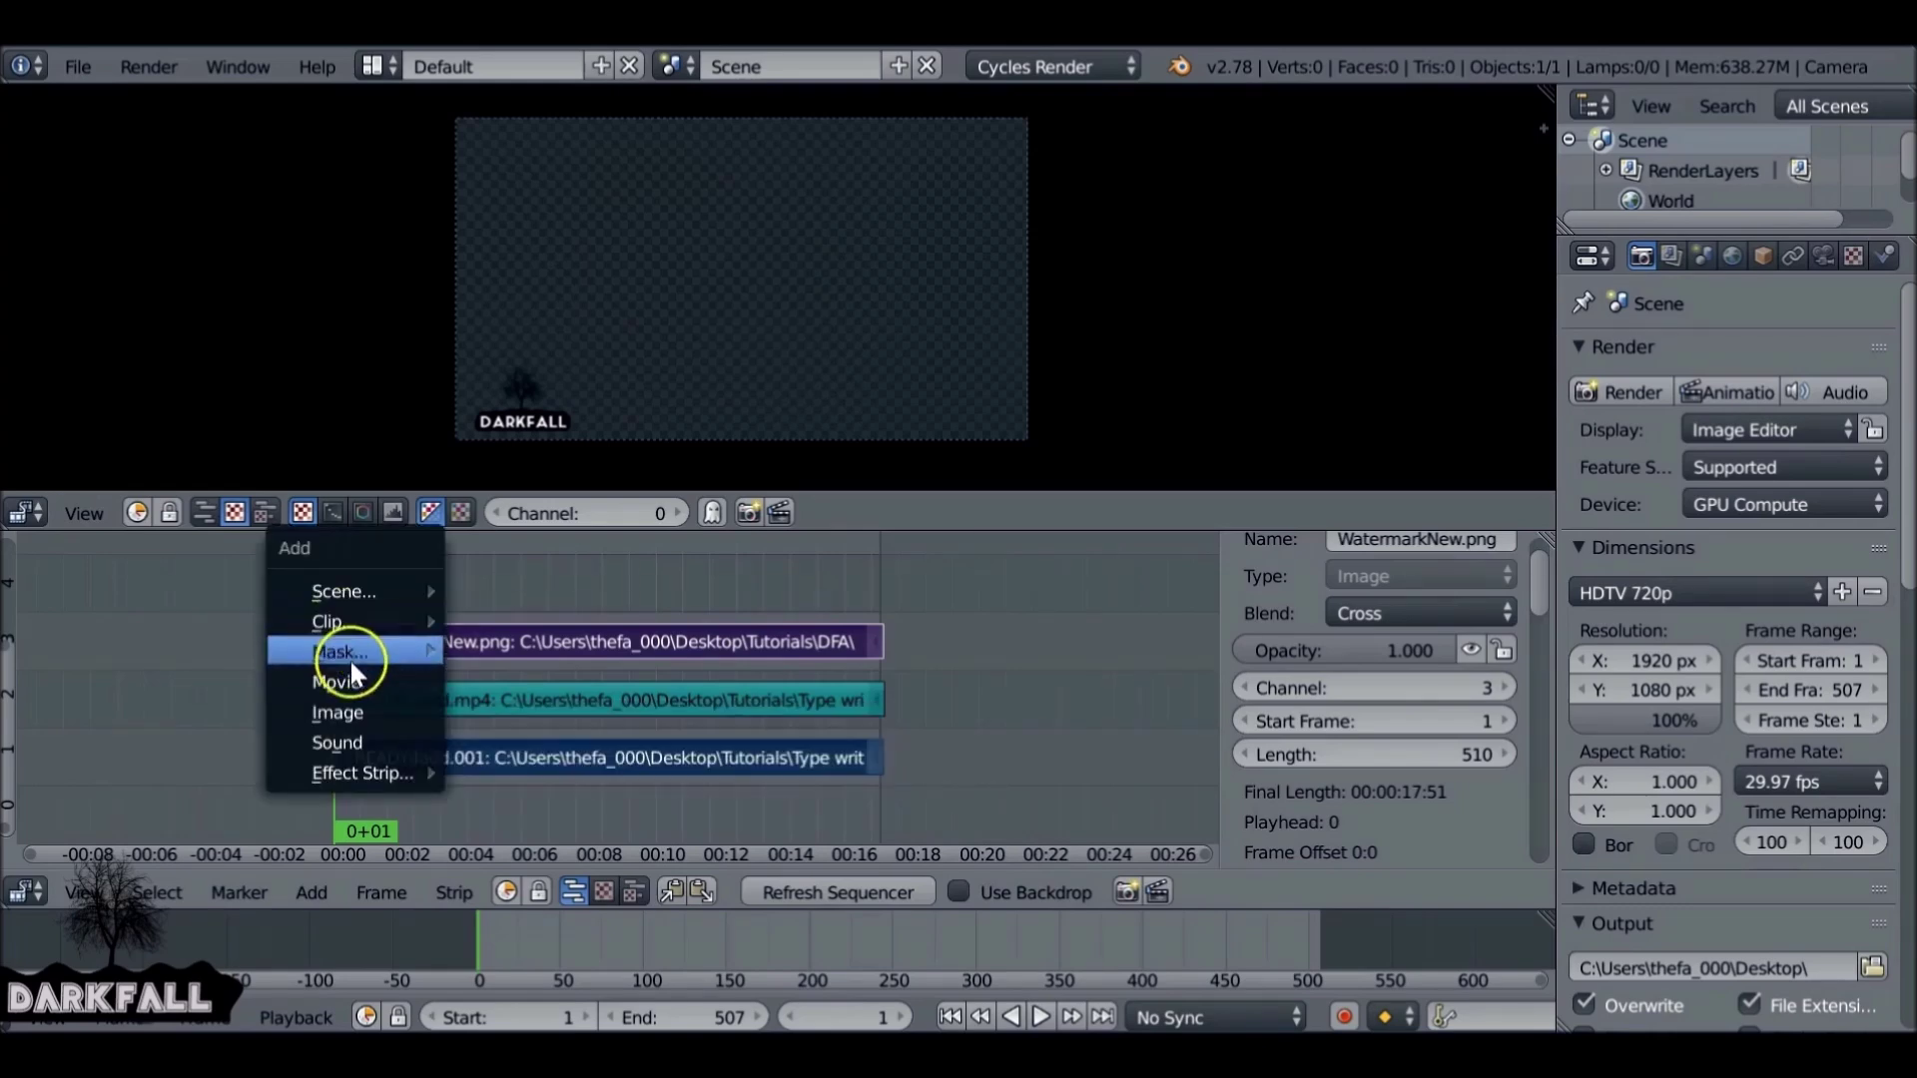
{"action": "mouse_move", "coordinate": [366, 773]}
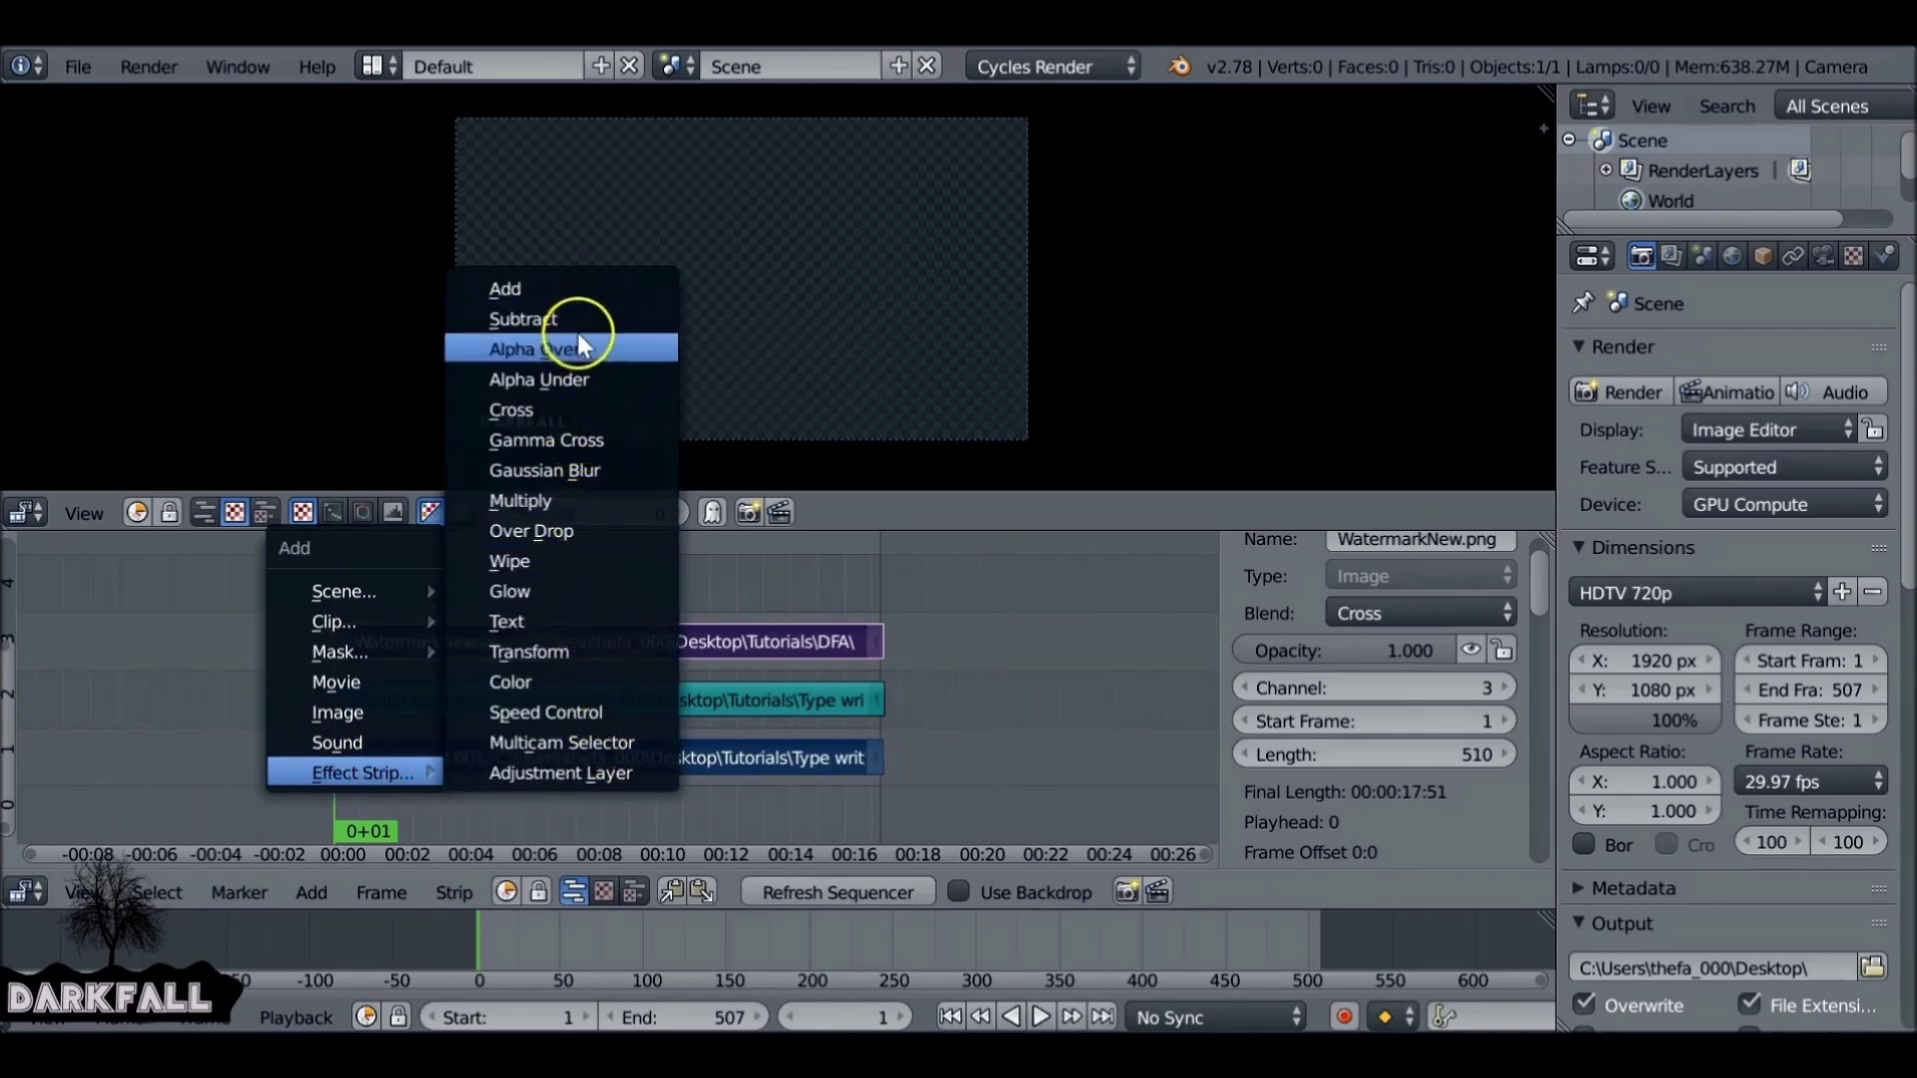
{"action": "left_click", "coordinate": [645, 347]}
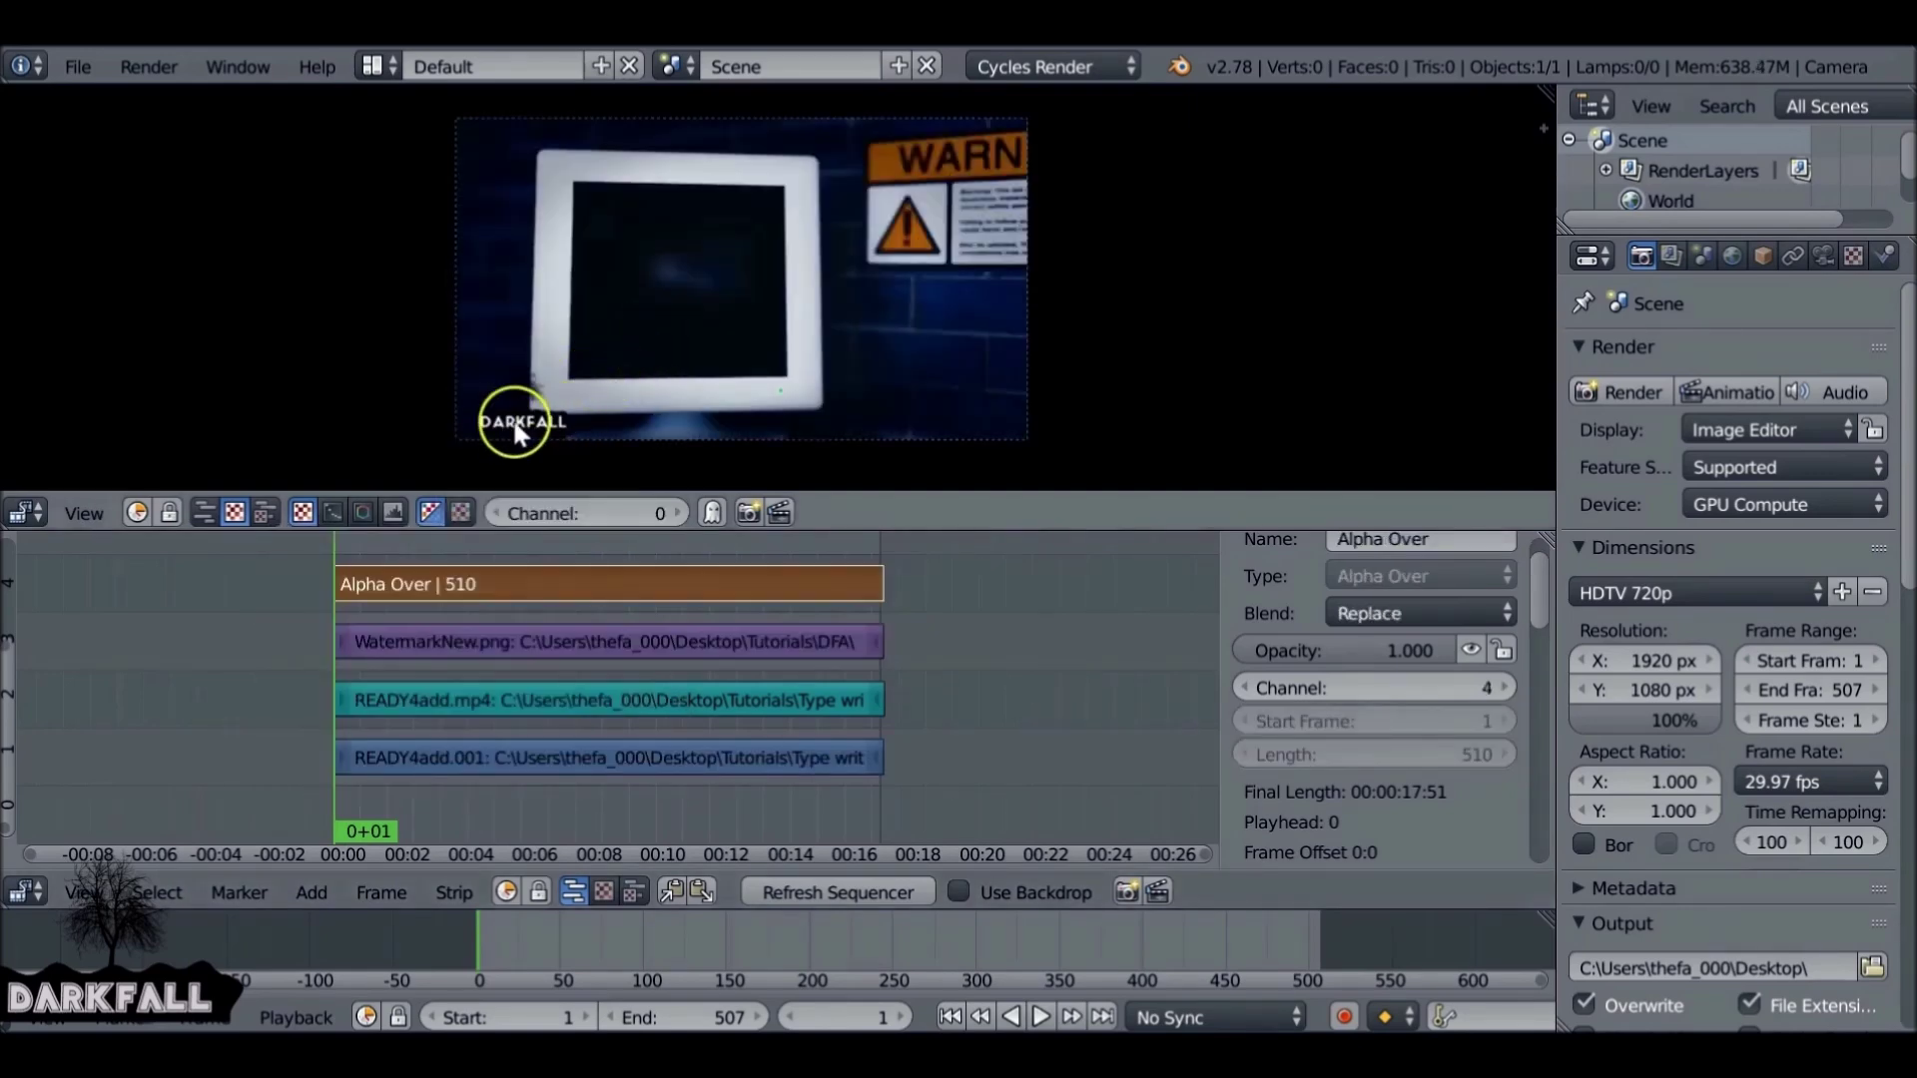
- Examine the DARKFALL watermark up close in the preview and play the sequence to about frame 106
{"action": "scroll", "coordinate": [542, 417], "scroll_direction": "up", "scroll_amount": 5}
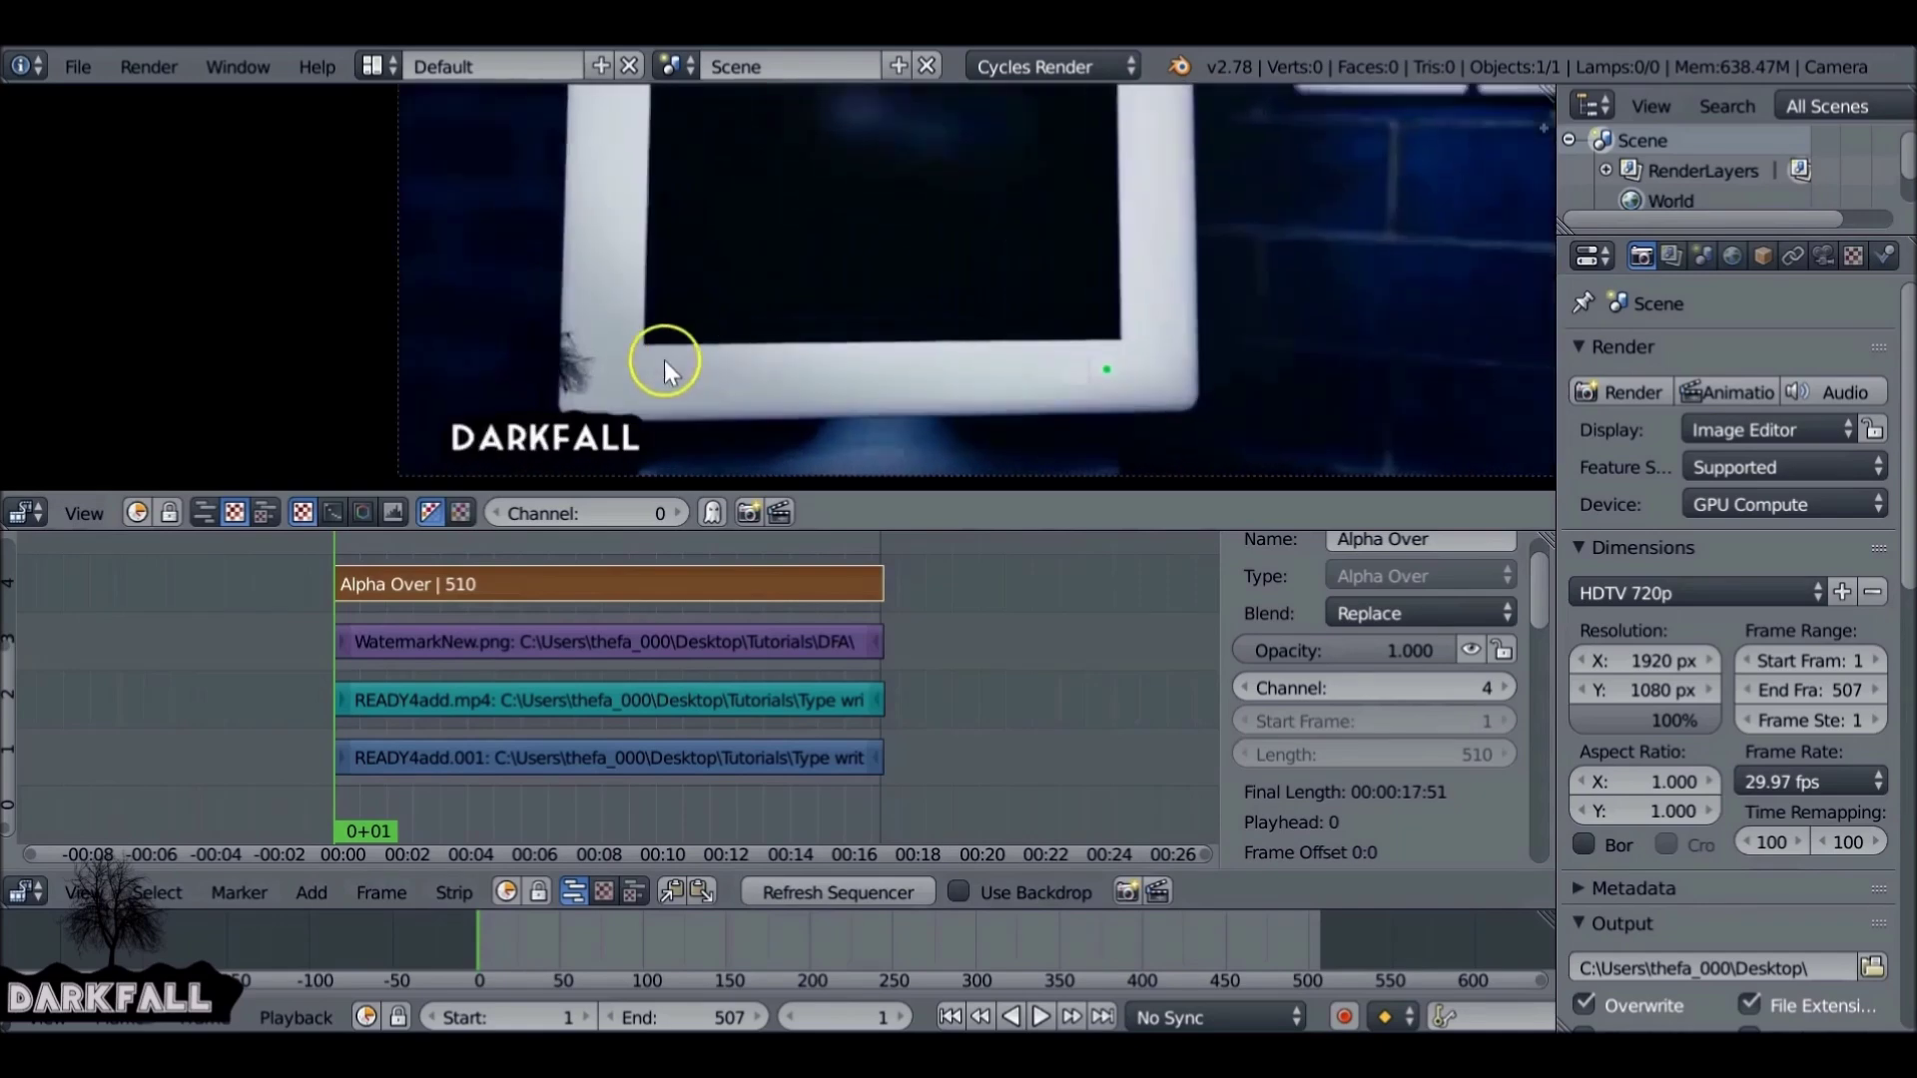
{"action": "scroll", "coordinate": [825, 266], "scroll_direction": "up", "scroll_amount": 3}
{"action": "scroll", "coordinate": [825, 265], "scroll_direction": "down", "scroll_amount": 4}
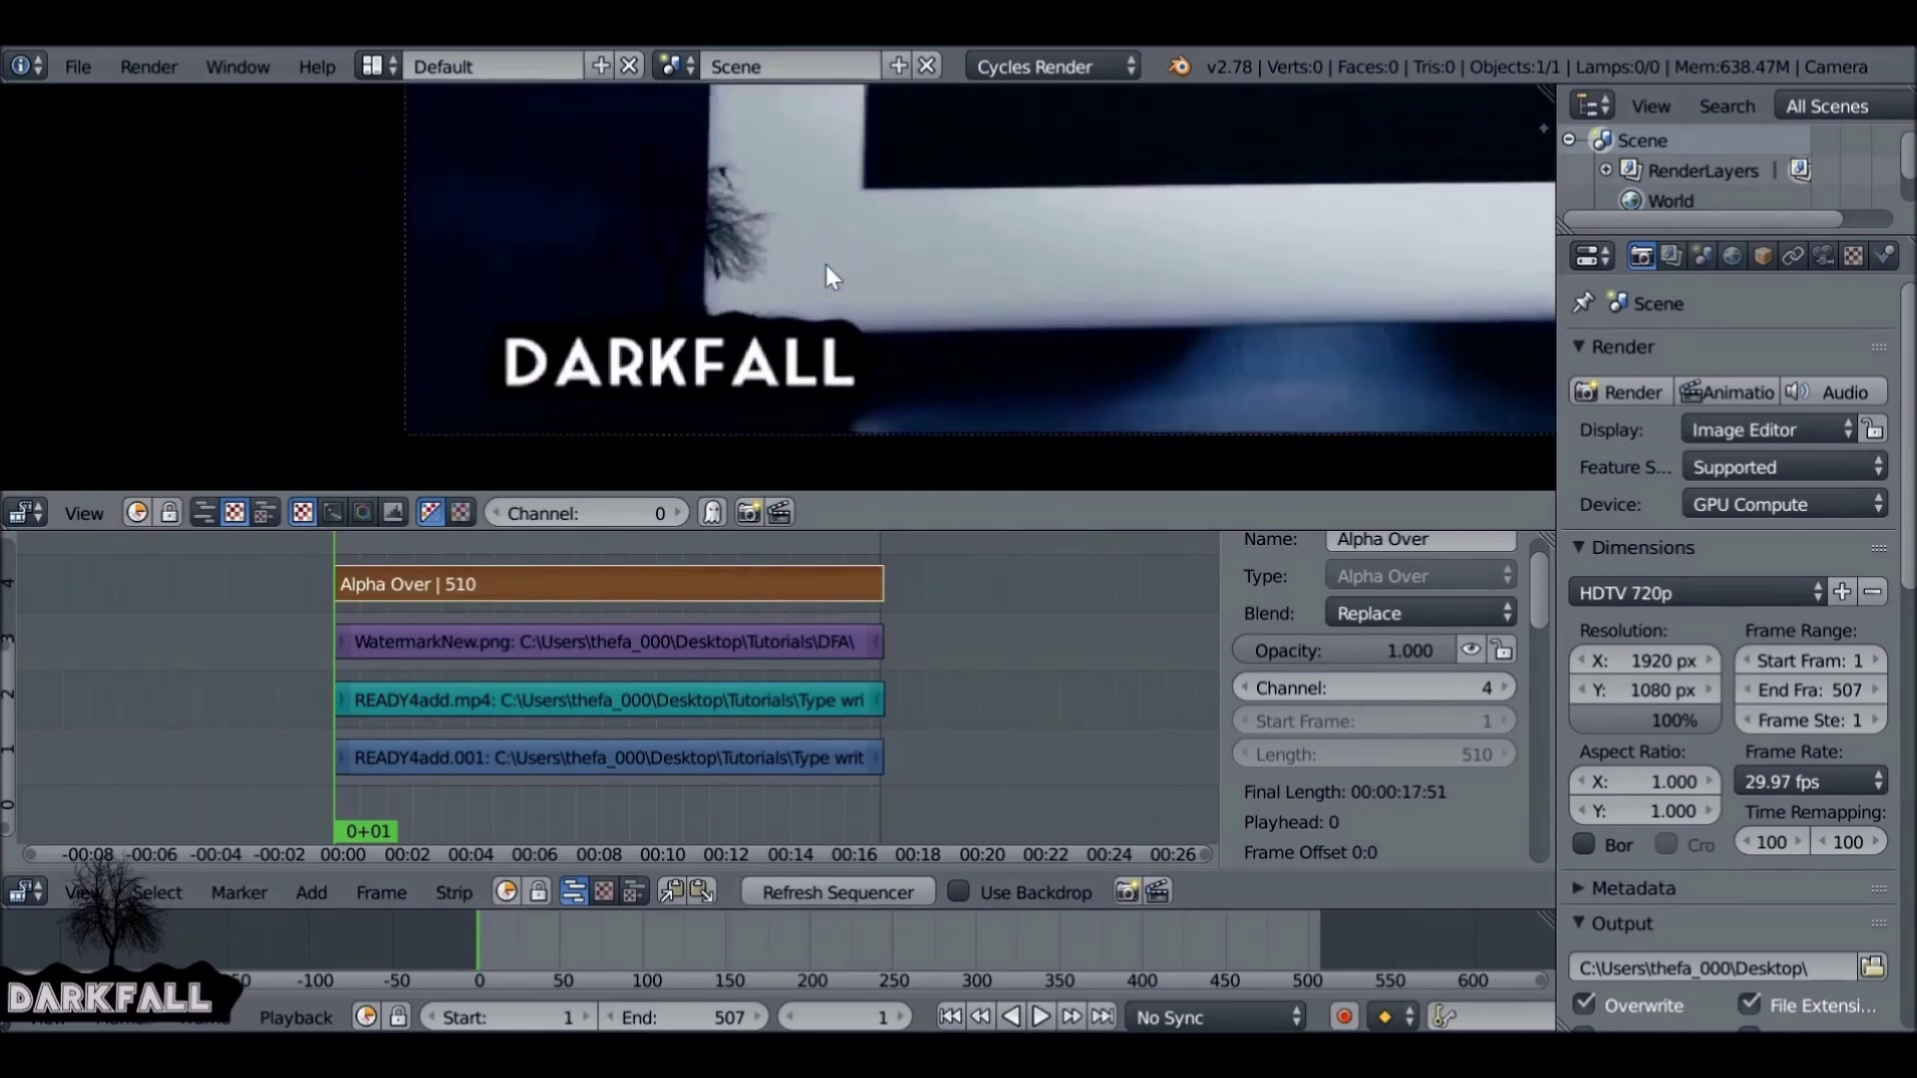
{"action": "scroll", "coordinate": [824, 266], "scroll_direction": "down", "scroll_amount": 3}
{"action": "middle_click_drag", "start_coordinate": [888, 250], "coordinate": [749, 329]}
{"action": "scroll", "coordinate": [749, 329], "scroll_direction": "down", "scroll_amount": 6}
{"action": "middle_click_drag", "start_coordinate": [814, 261], "coordinate": [760, 329]}
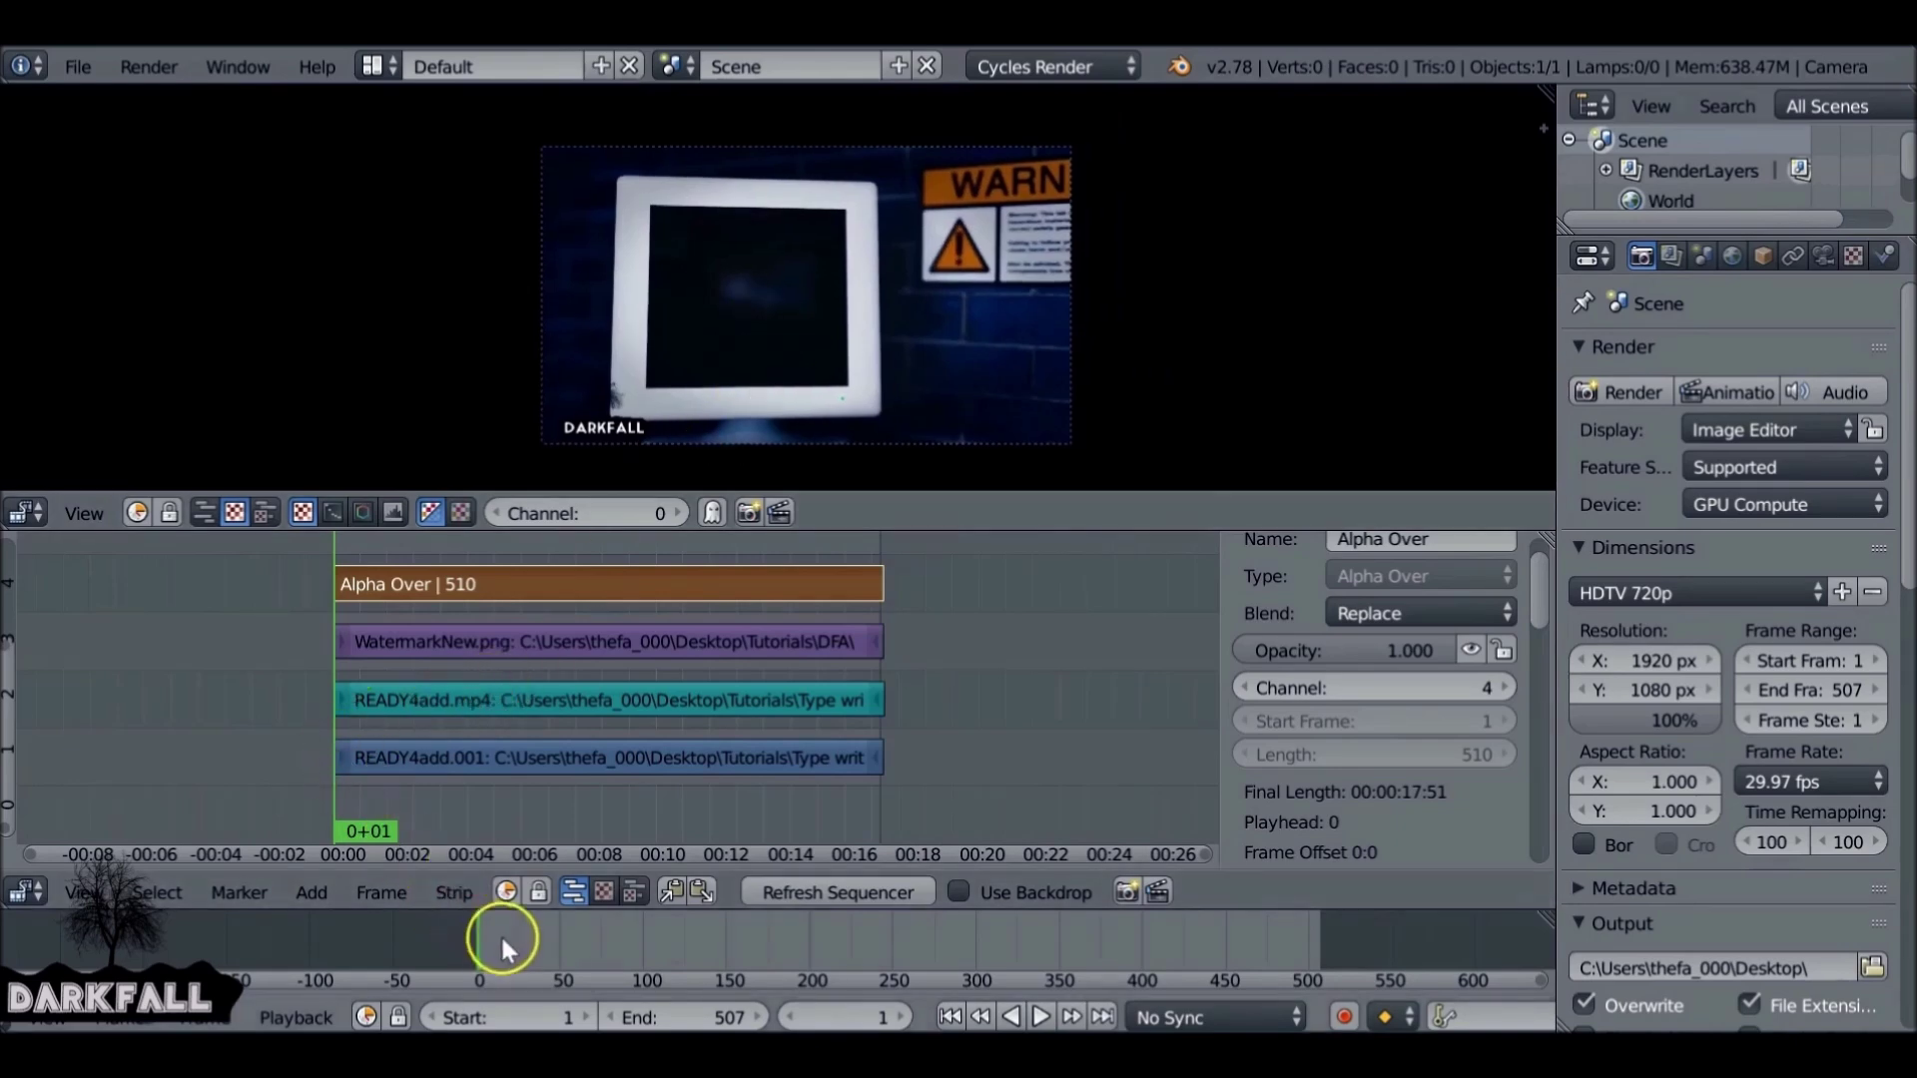
{"action": "key", "text": "alt+a"}
{"action": "mouse_move", "coordinate": [625, 941]}
{"action": "left_mouse_down"}
{"action": "mouse_move", "coordinate": [809, 932]}
{"action": "mouse_move", "coordinate": [653, 949]}
{"action": "left_mouse_up"}
{"action": "key", "text": "alt+a"}
{"action": "left_click", "coordinate": [905, 802]}
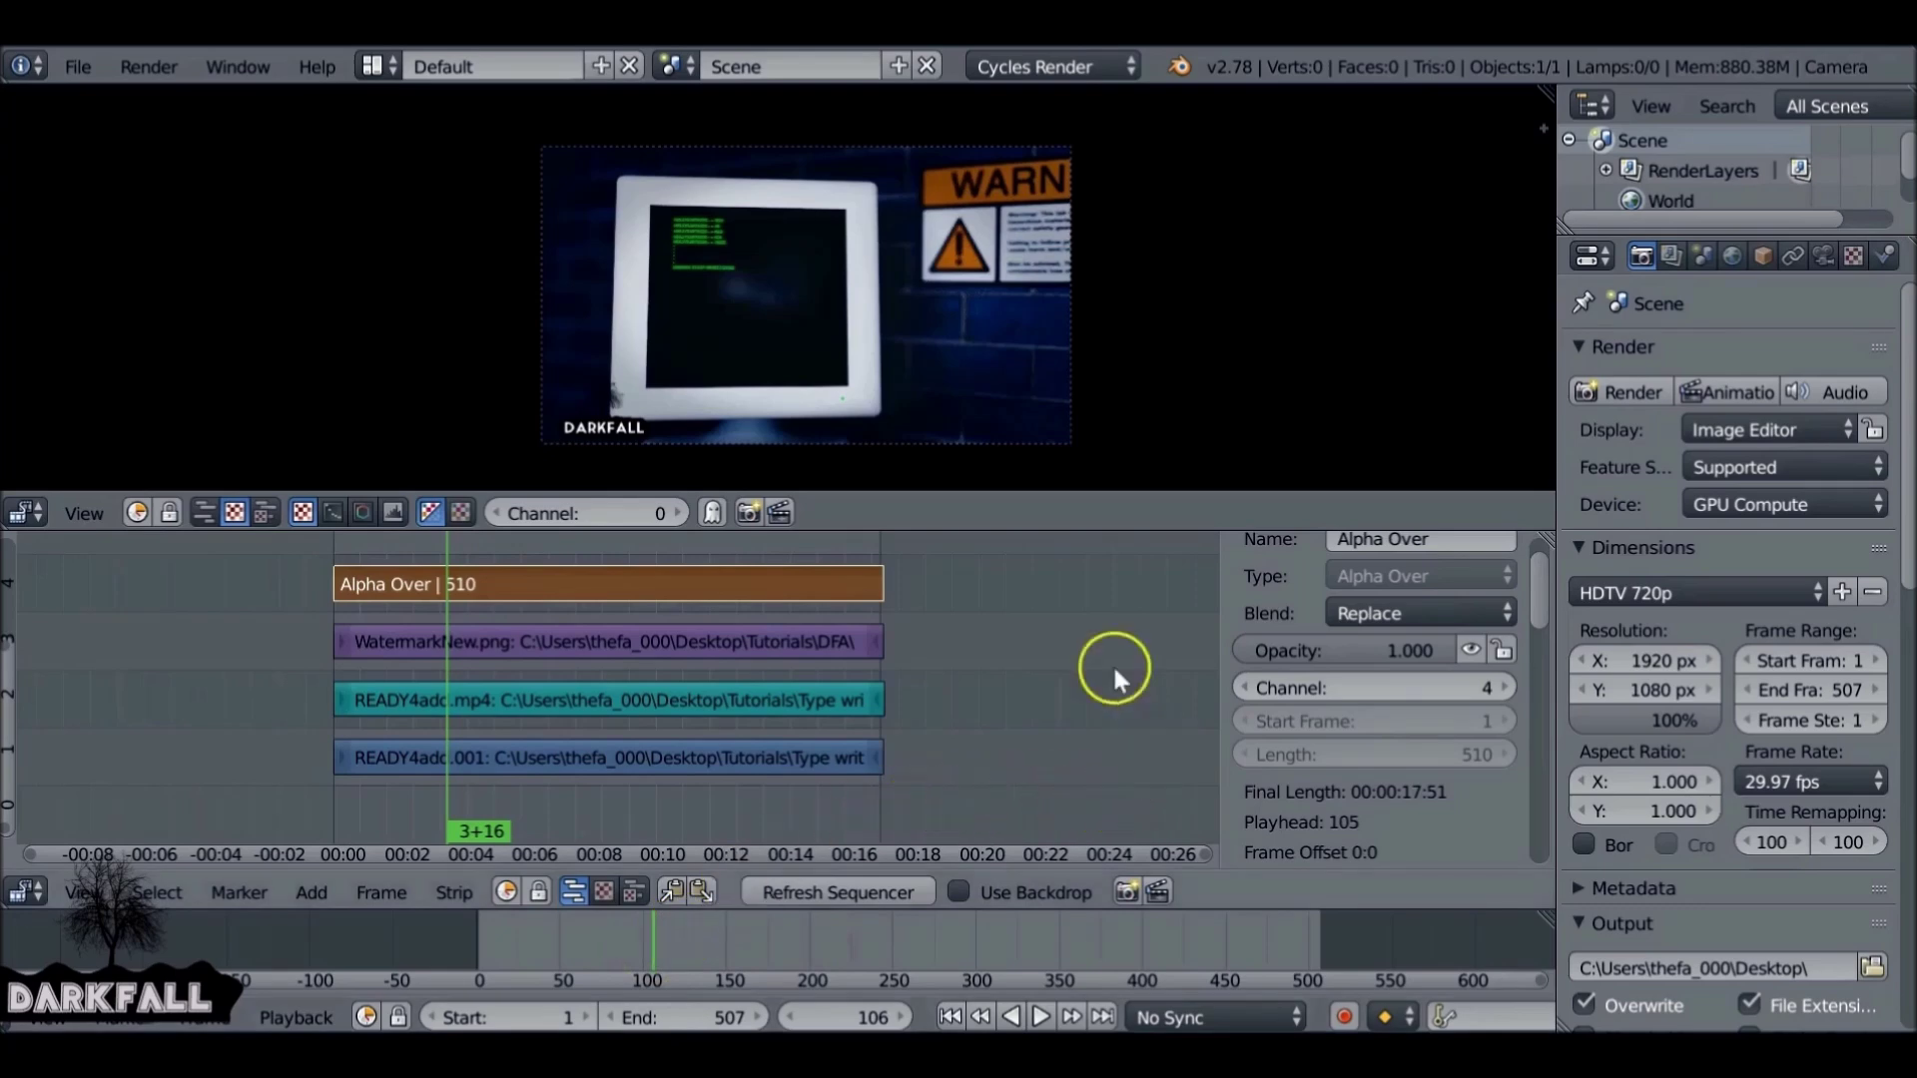
- Select the WatermarkNew.png strip and bring its image offset and crop settings into view
{"action": "middle_click_drag", "start_coordinate": [887, 704], "coordinate": [891, 602]}
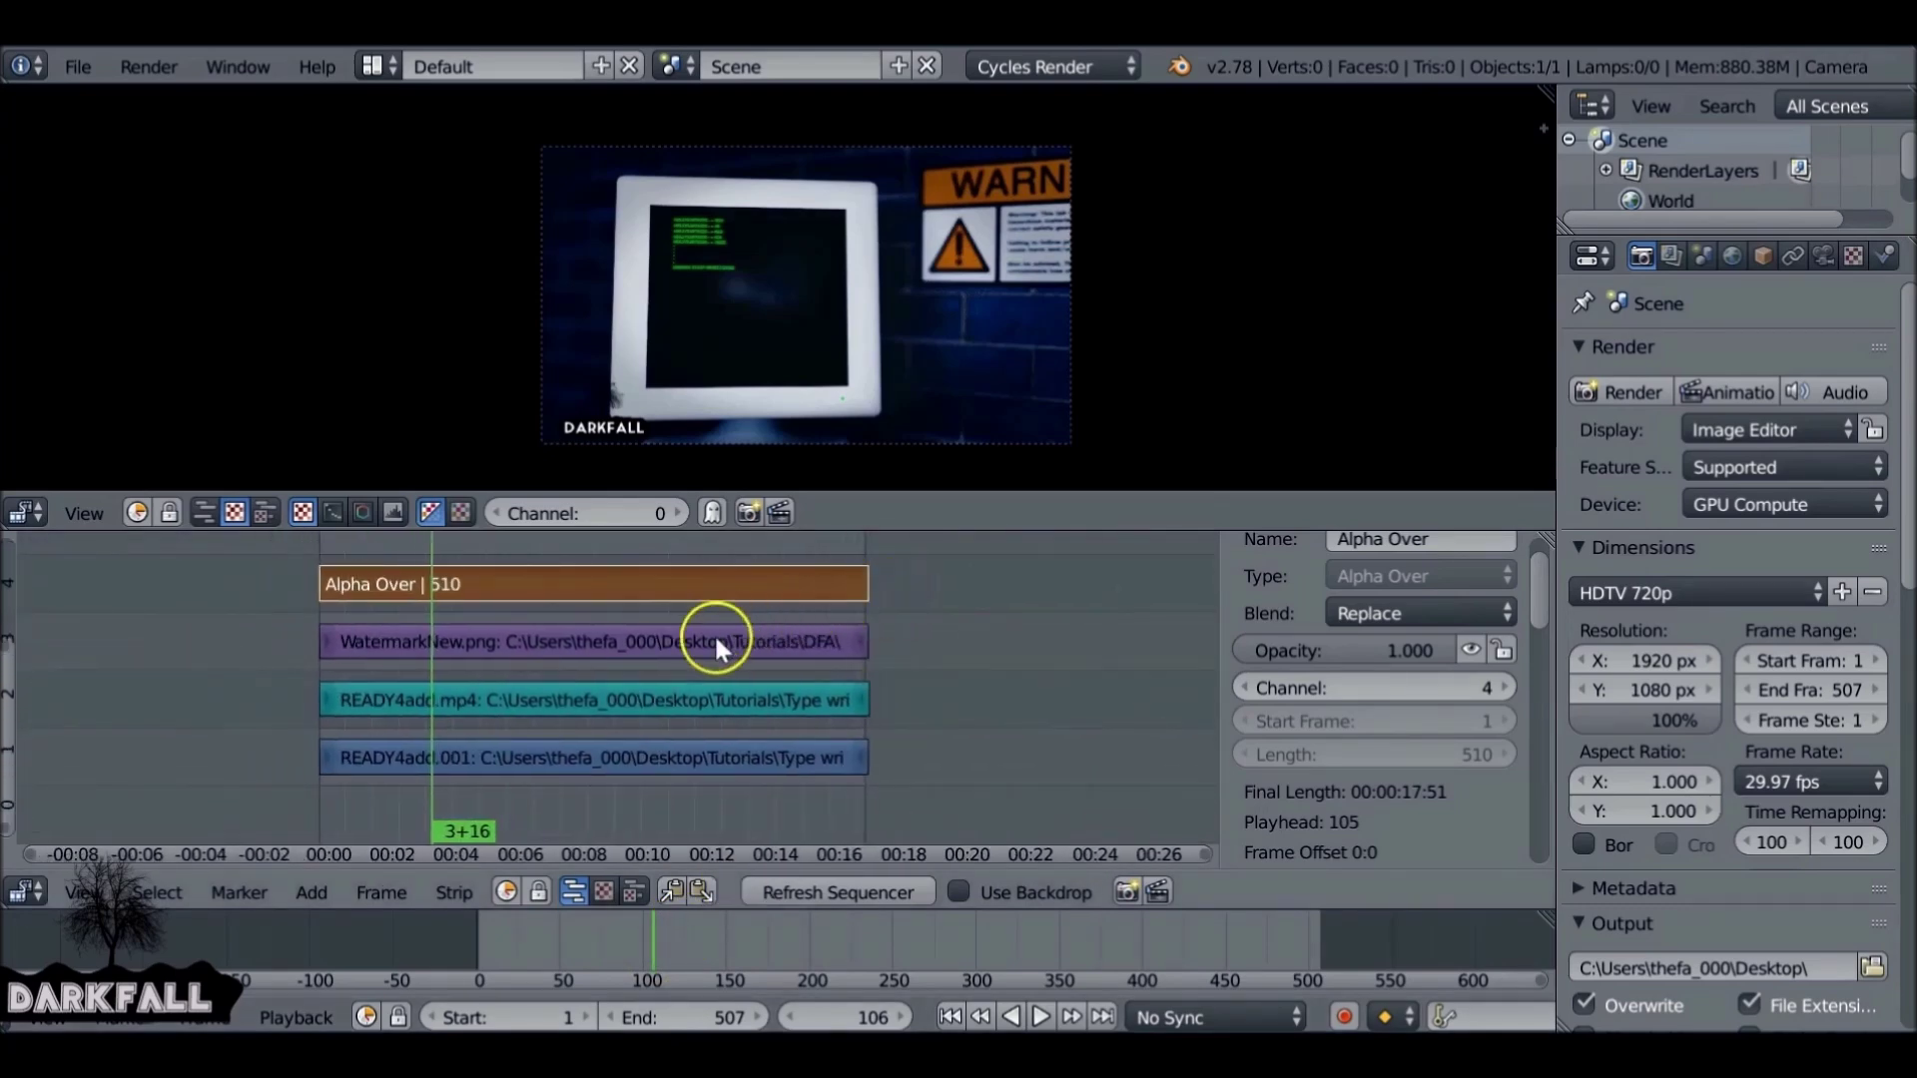
{"action": "right_click", "coordinate": [445, 663]}
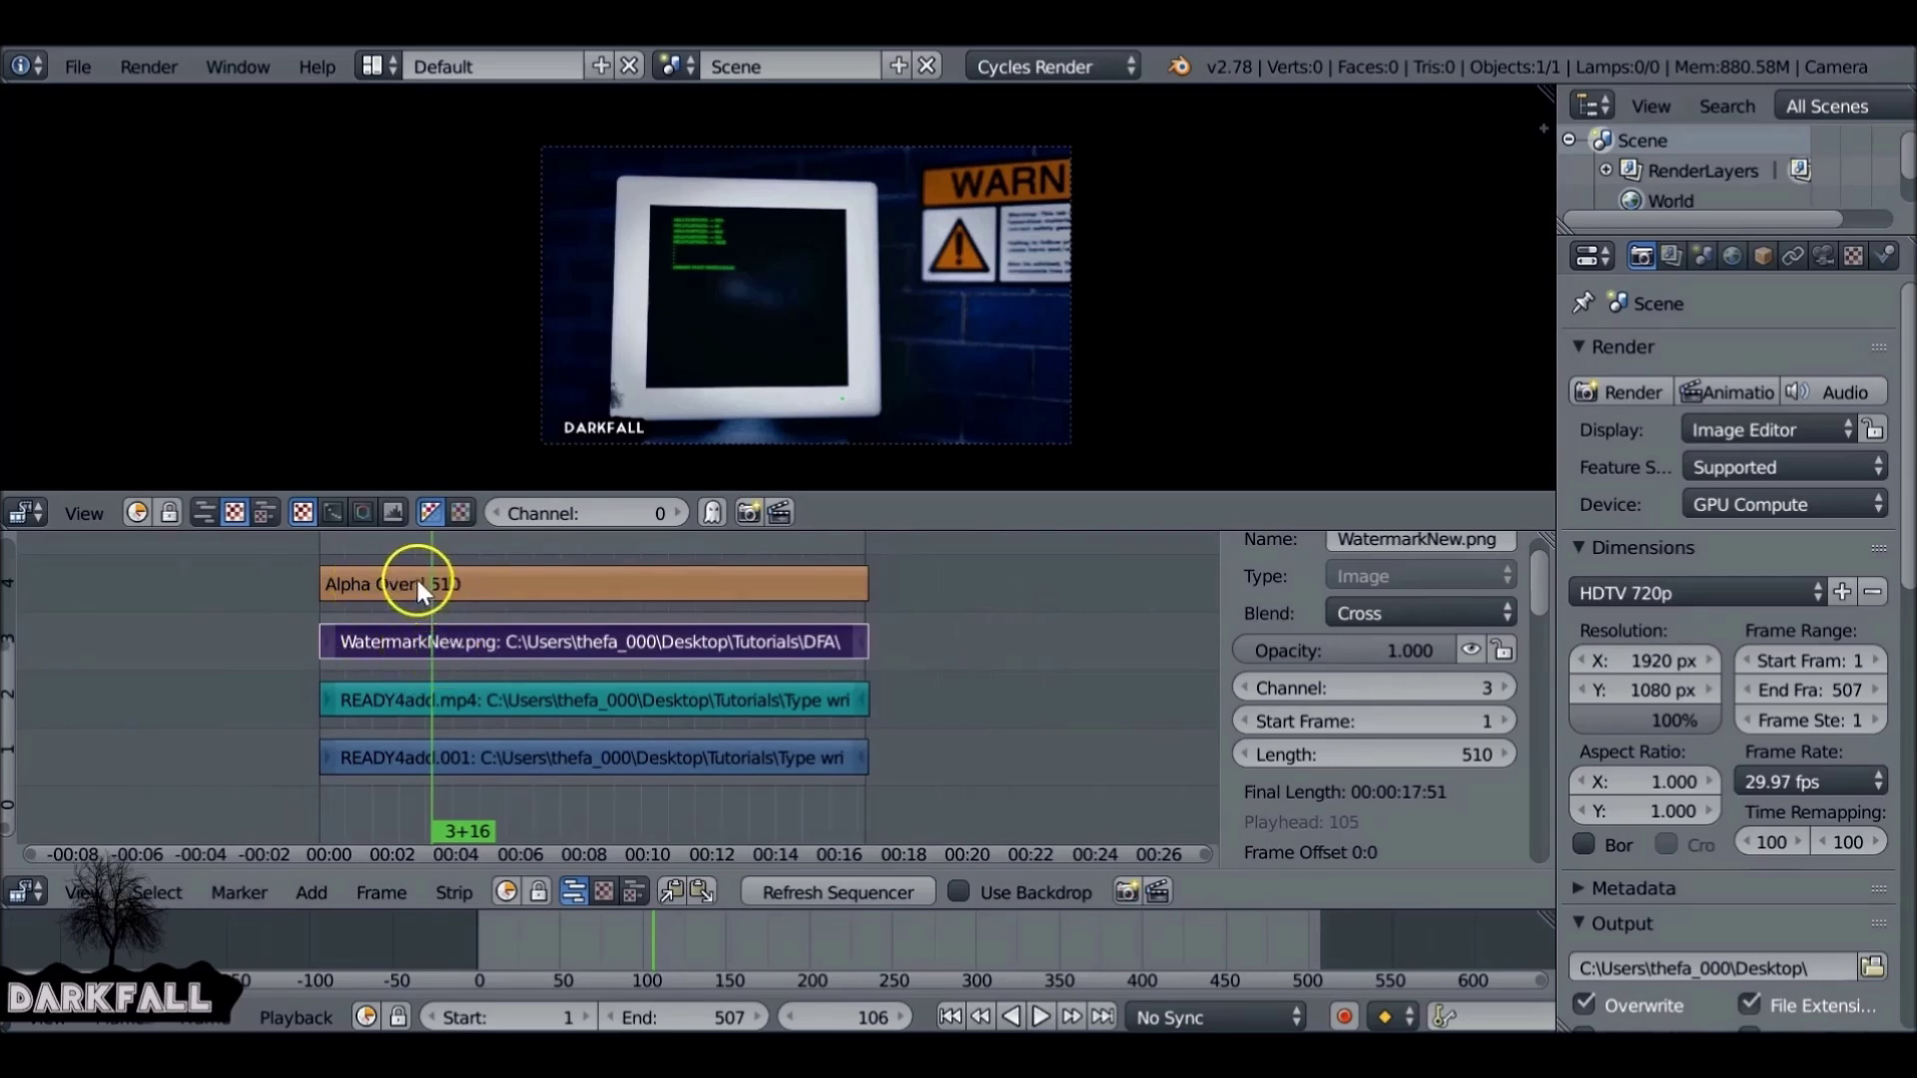
{"action": "left_click_drag", "start_coordinate": [1543, 577], "coordinate": [1536, 685]}
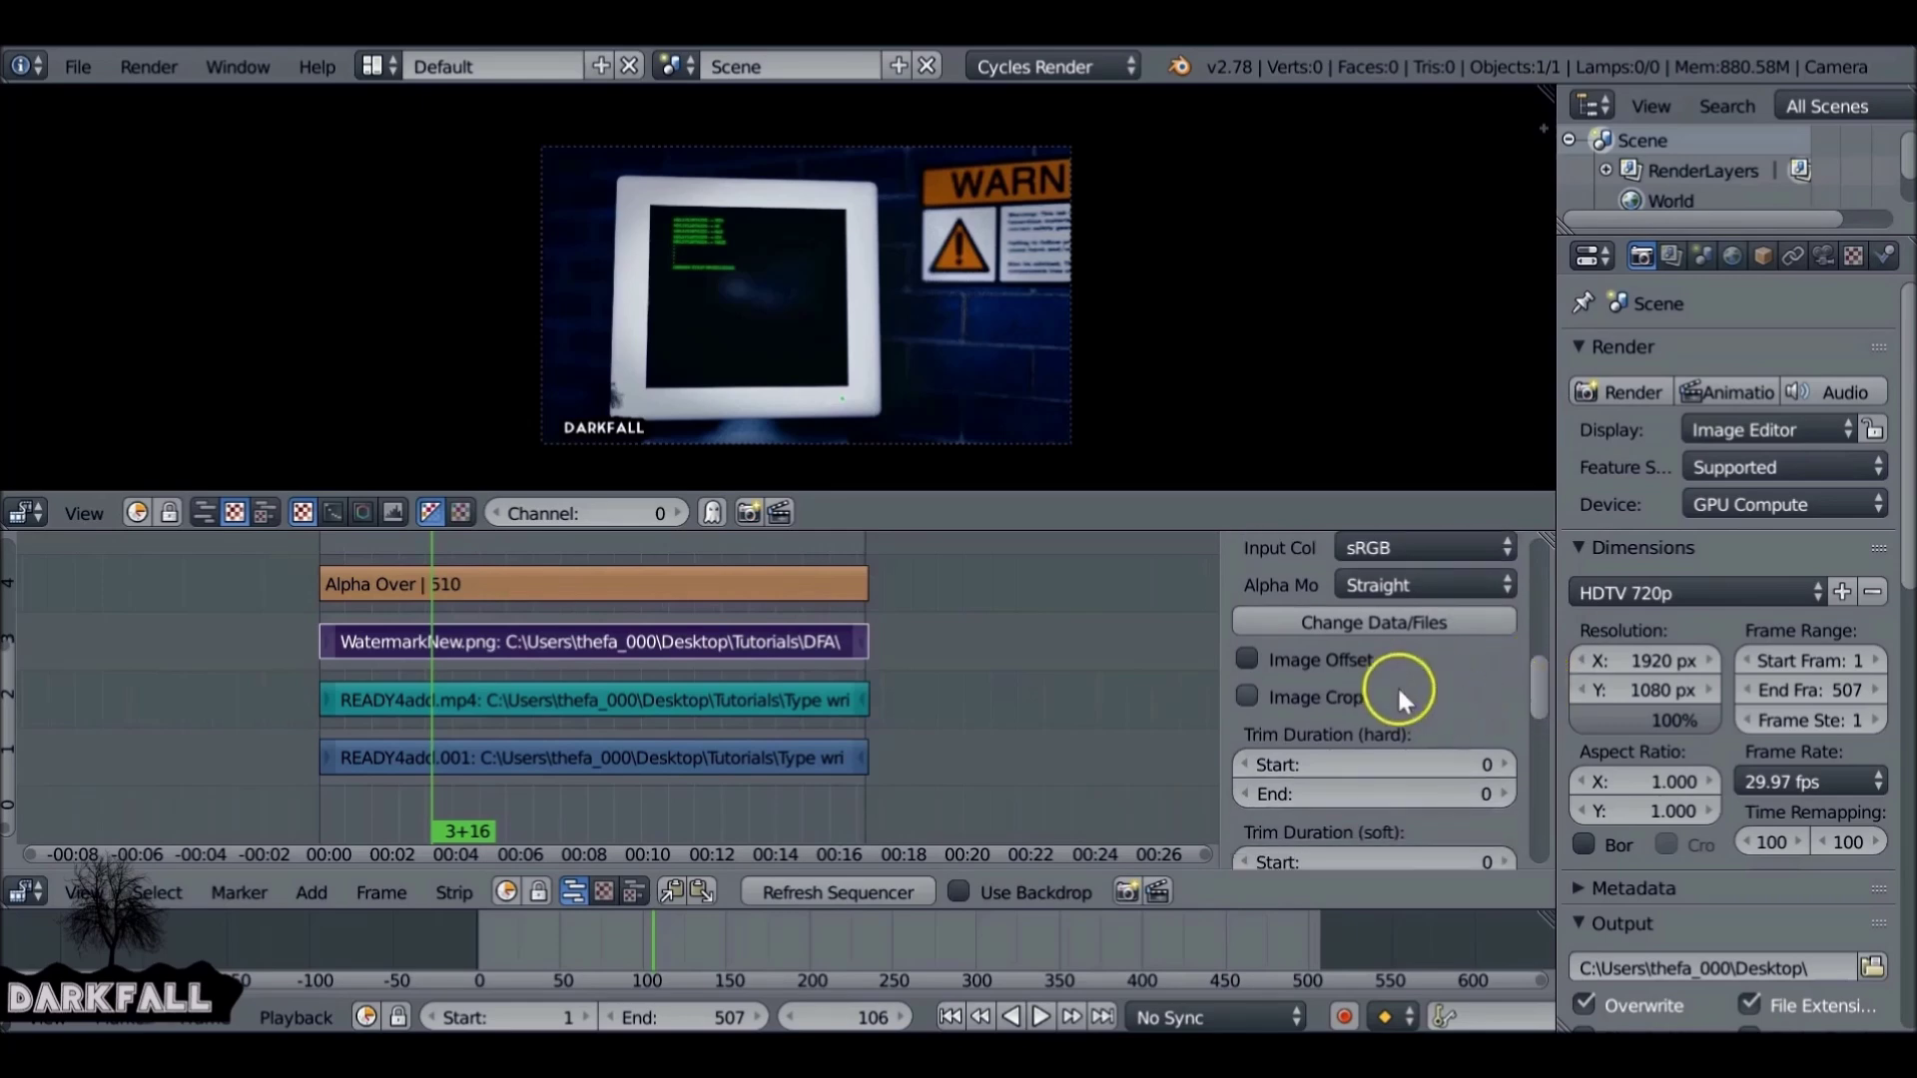
- Try repositioning the watermark with Image Offset, including an X value of 200, and switch the offset off again
{"action": "left_click", "coordinate": [1248, 659]}
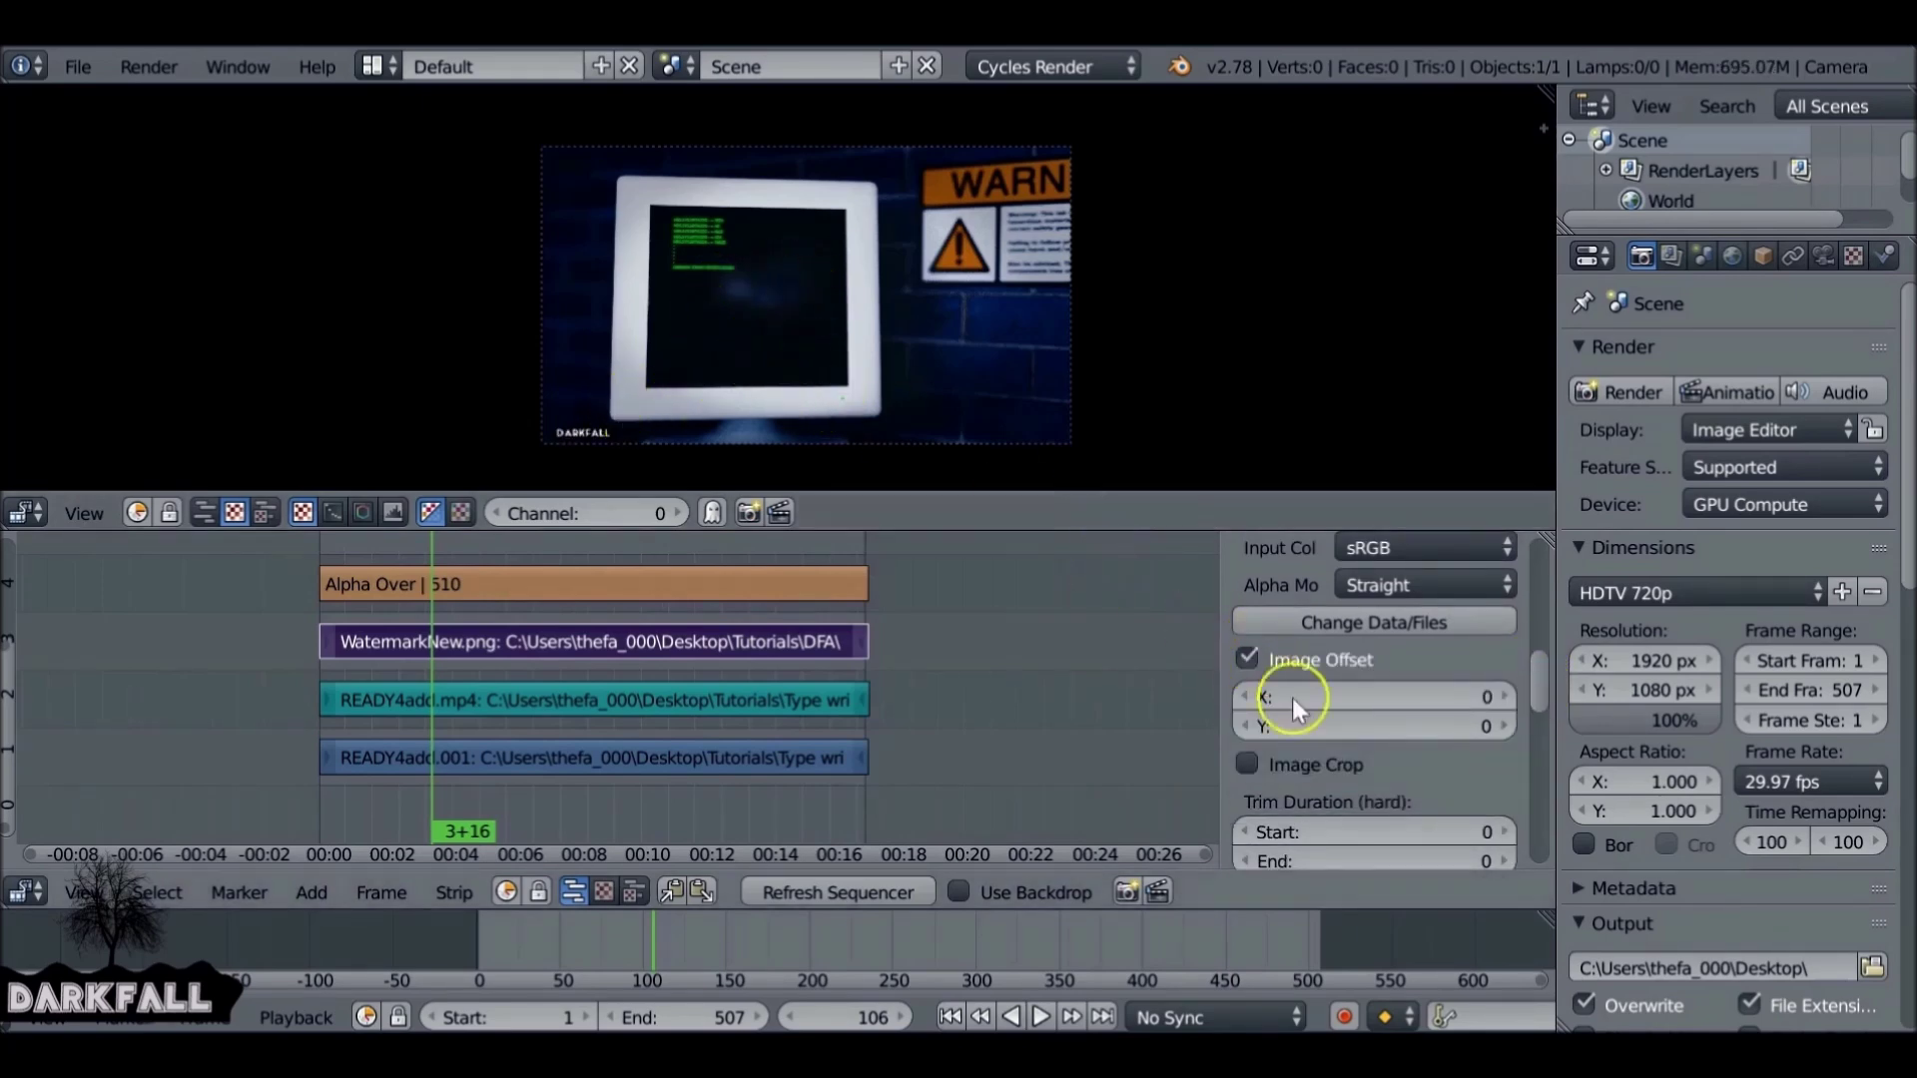
{"action": "left_click_drag", "start_coordinate": [1321, 696], "coordinate": [1527, 693]}
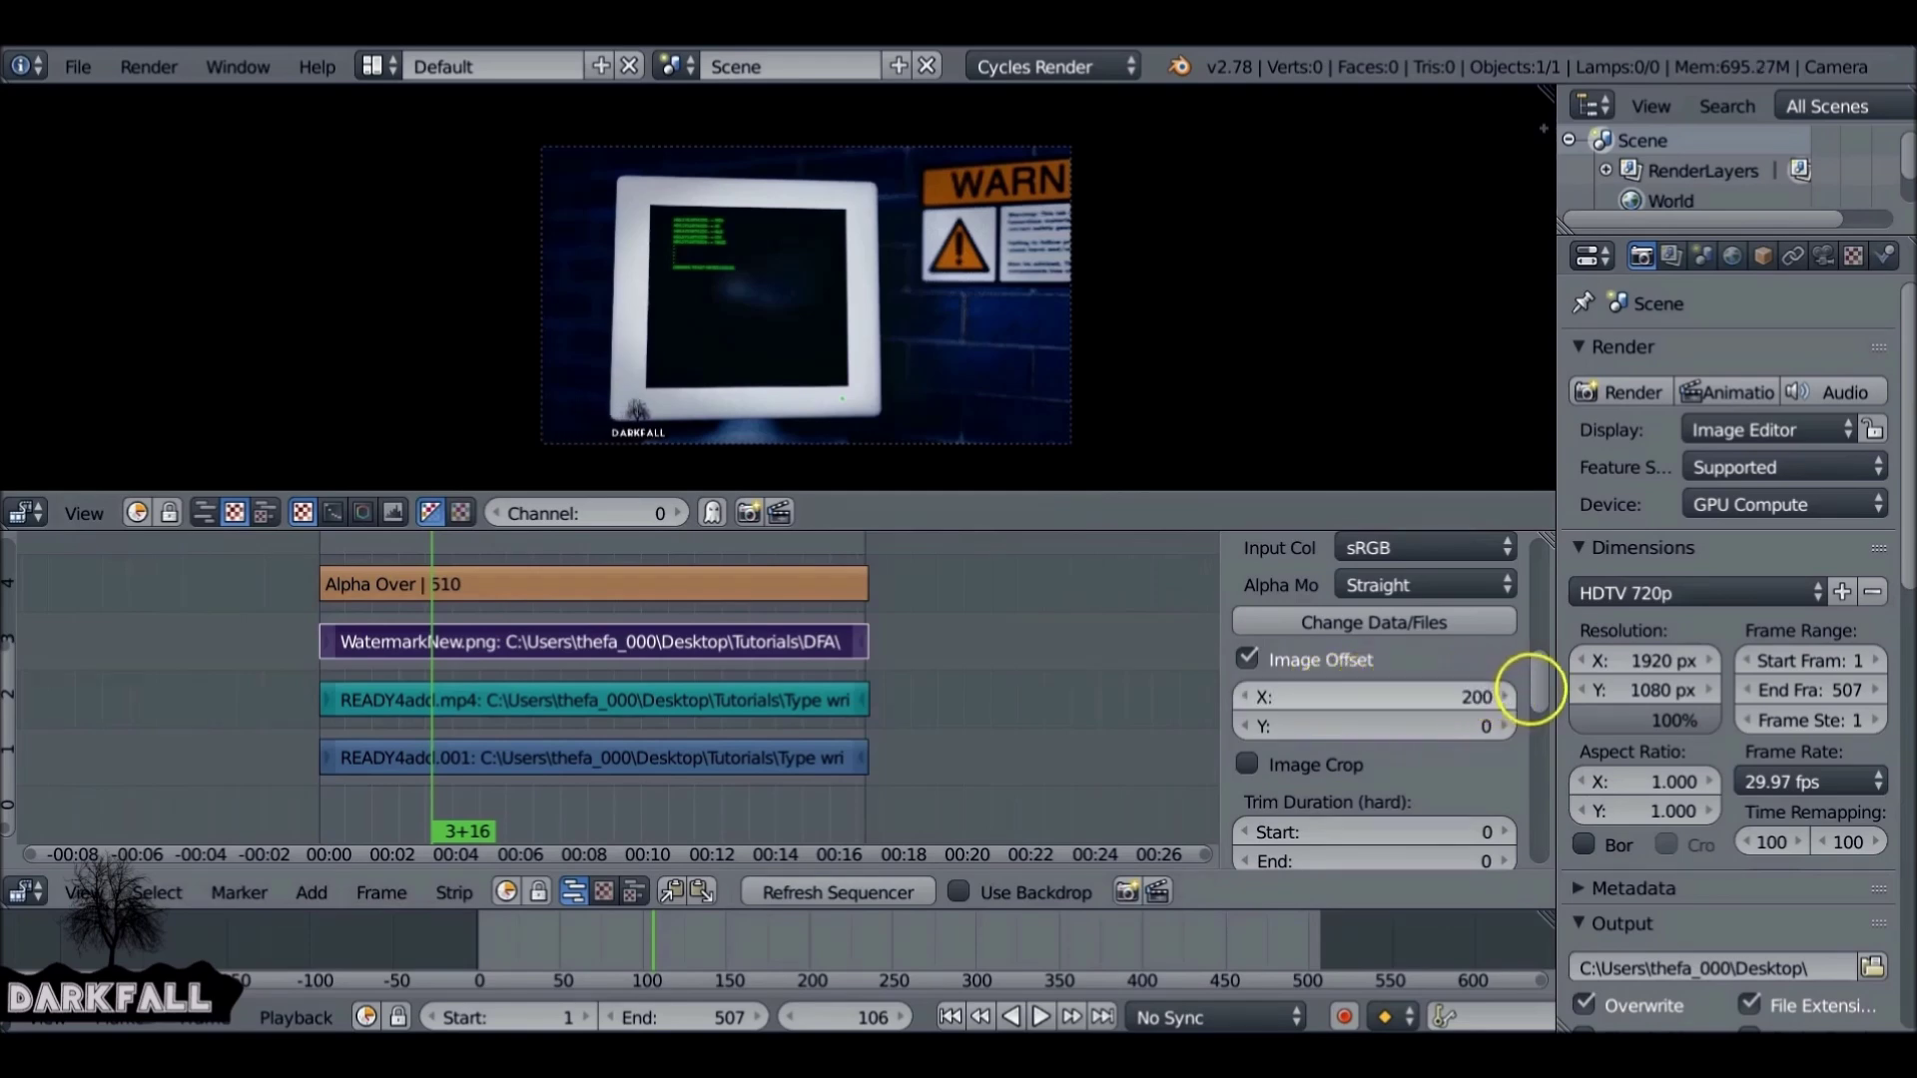
{"action": "left_click_drag", "start_coordinate": [1322, 733], "coordinate": [1916, 736]}
{"action": "left_click_drag", "start_coordinate": [1399, 697], "coordinate": [586, 693]}
{"action": "left_click", "coordinate": [1246, 659]}
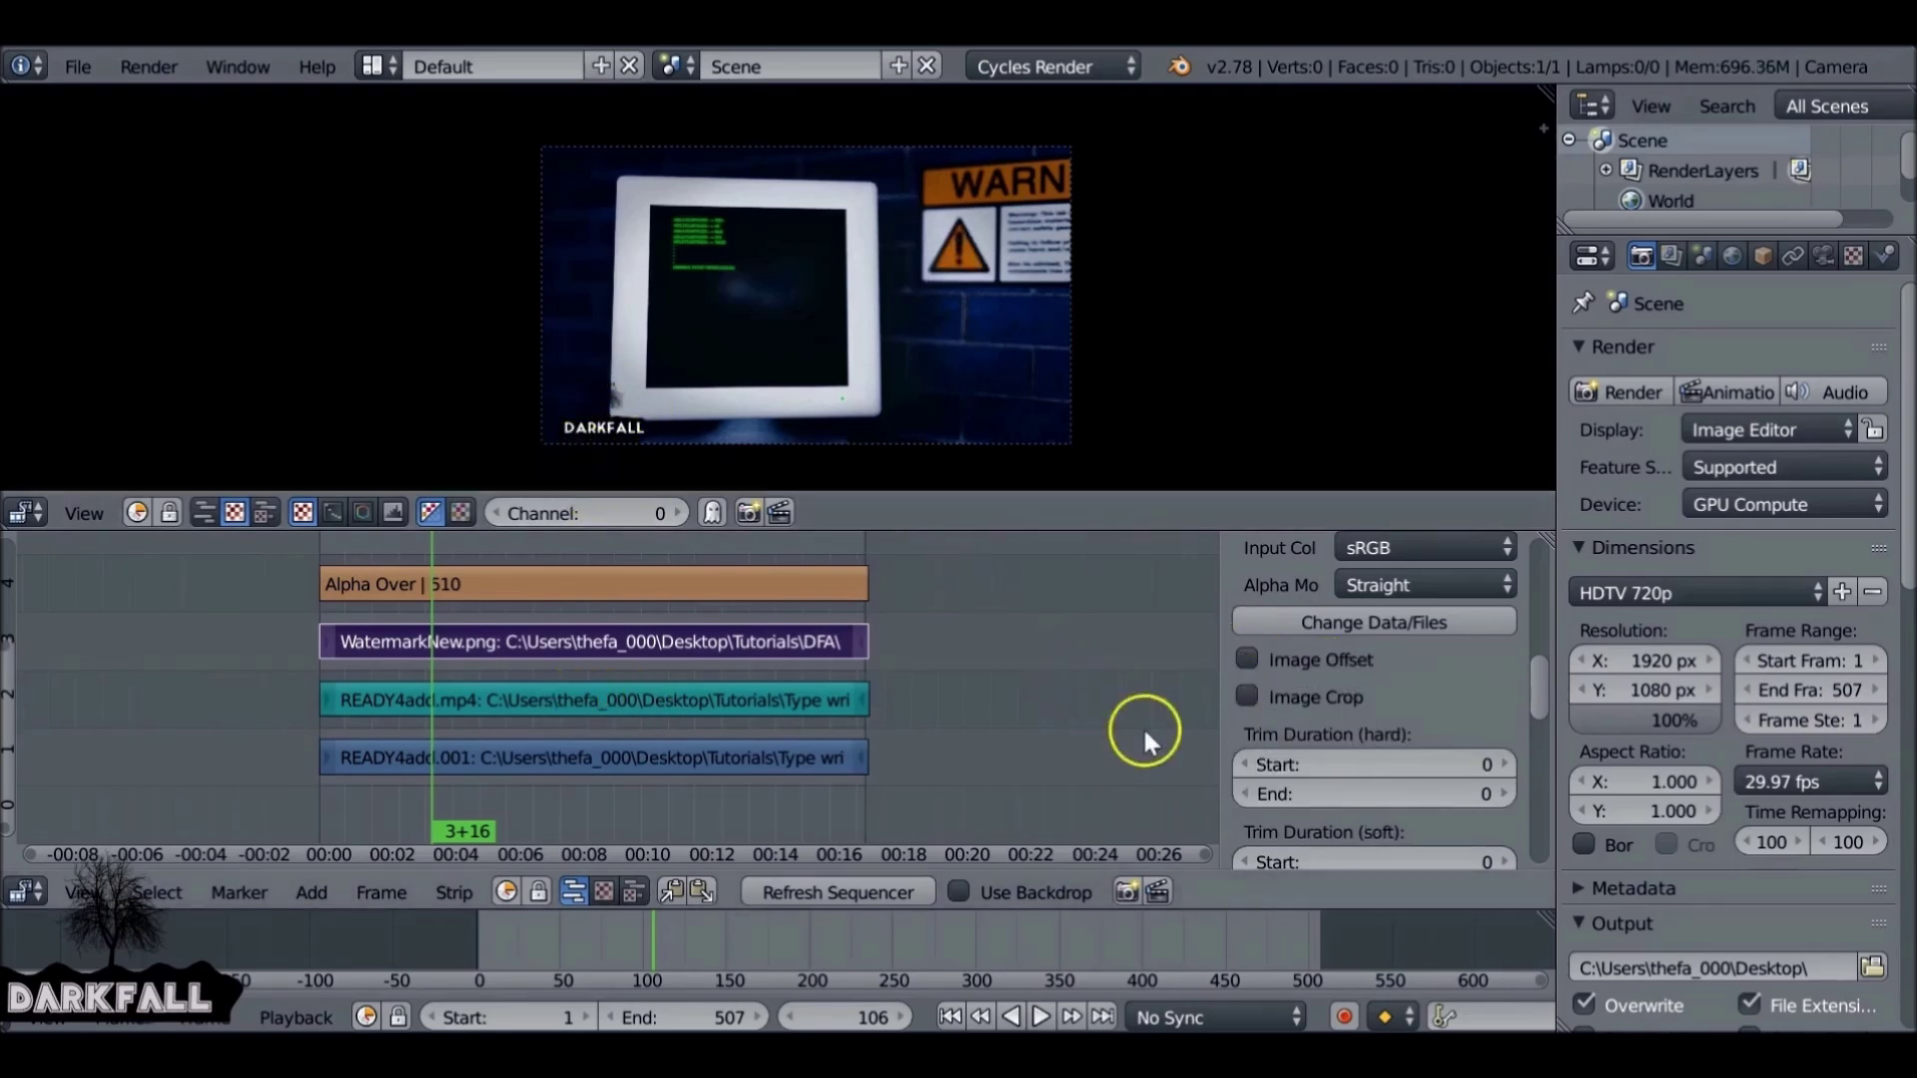
- Lower the watermark strip's color Multiply to 0.600 and play the sequence, stopping at frame 135
{"action": "left_click_drag", "start_coordinate": [1532, 677], "coordinate": [1529, 777]}
{"action": "scroll", "coordinate": [676, 377], "scroll_direction": "up", "scroll_amount": 5}
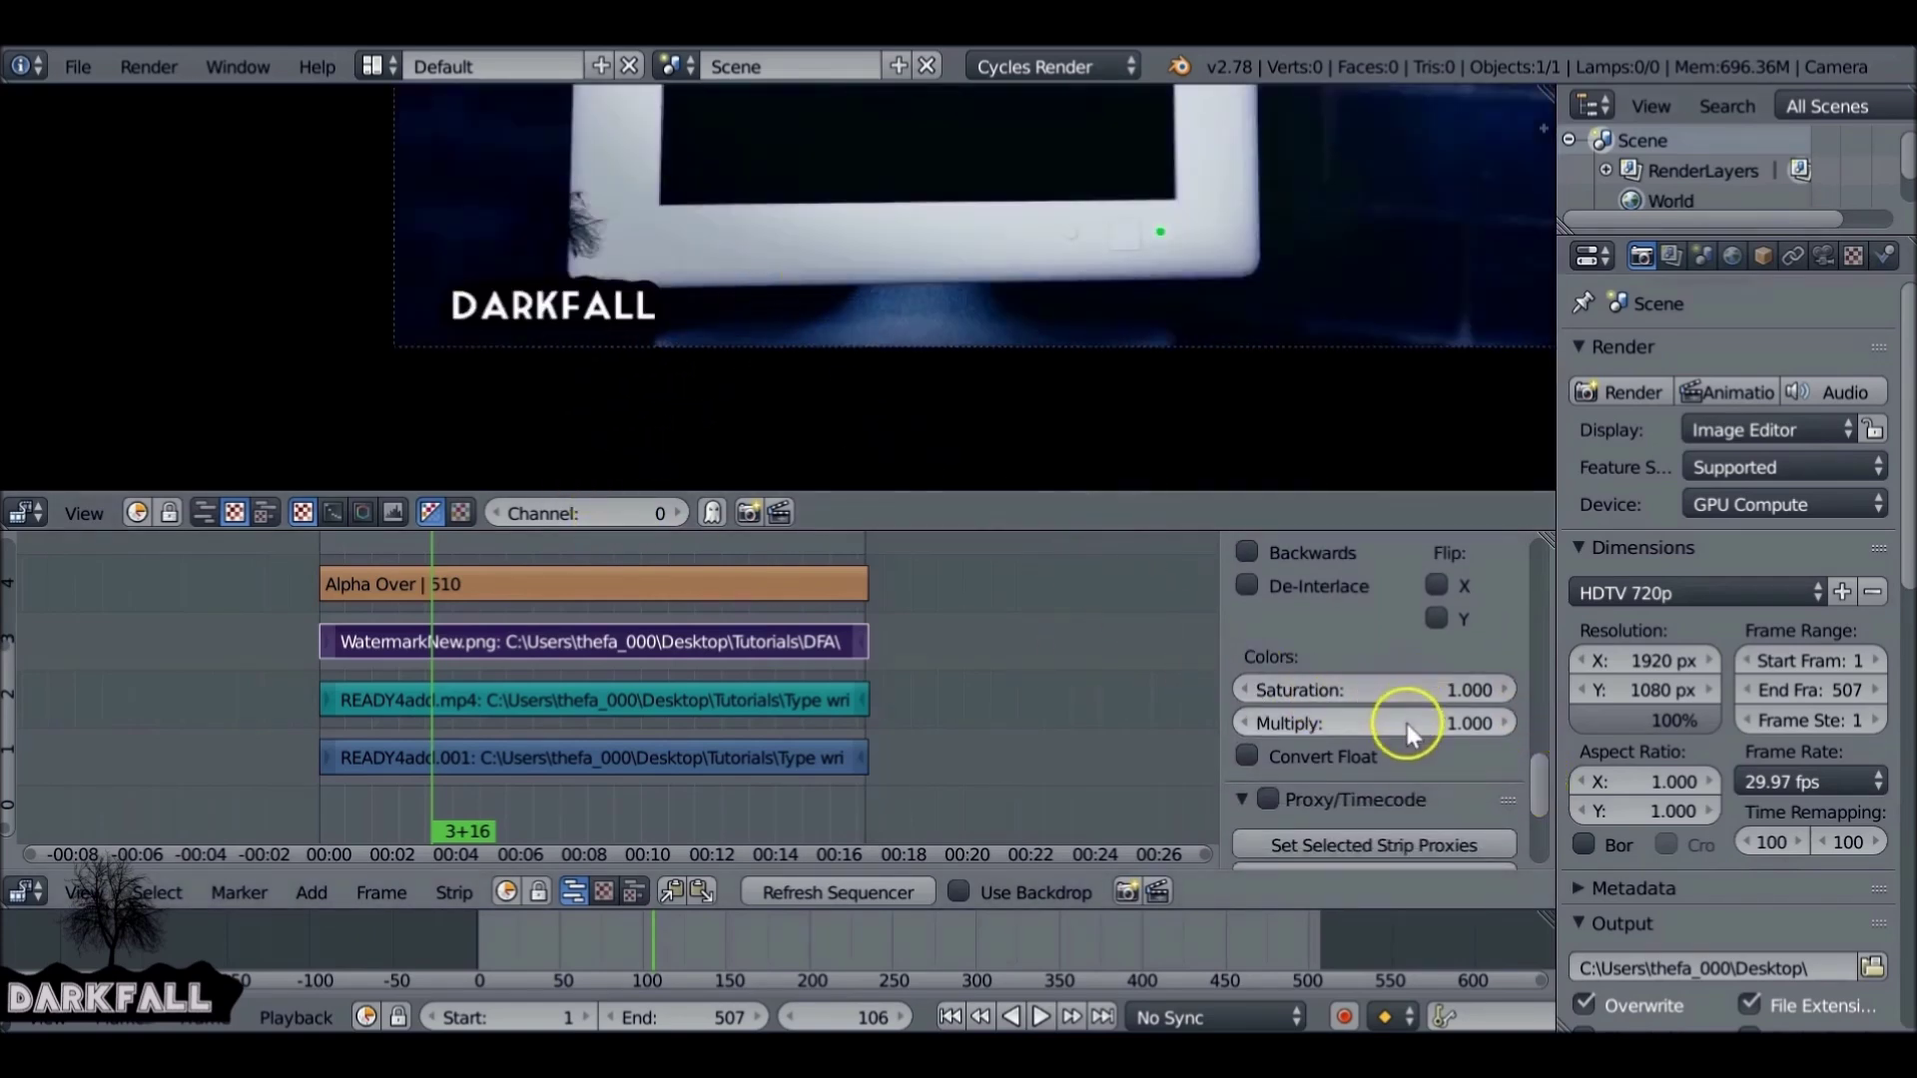
{"action": "mouse_move", "coordinate": [1387, 731]}
{"action": "left_mouse_down"}
{"action": "mouse_move", "coordinate": [1331, 723]}
{"action": "mouse_move", "coordinate": [1351, 726]}
{"action": "left_mouse_up"}
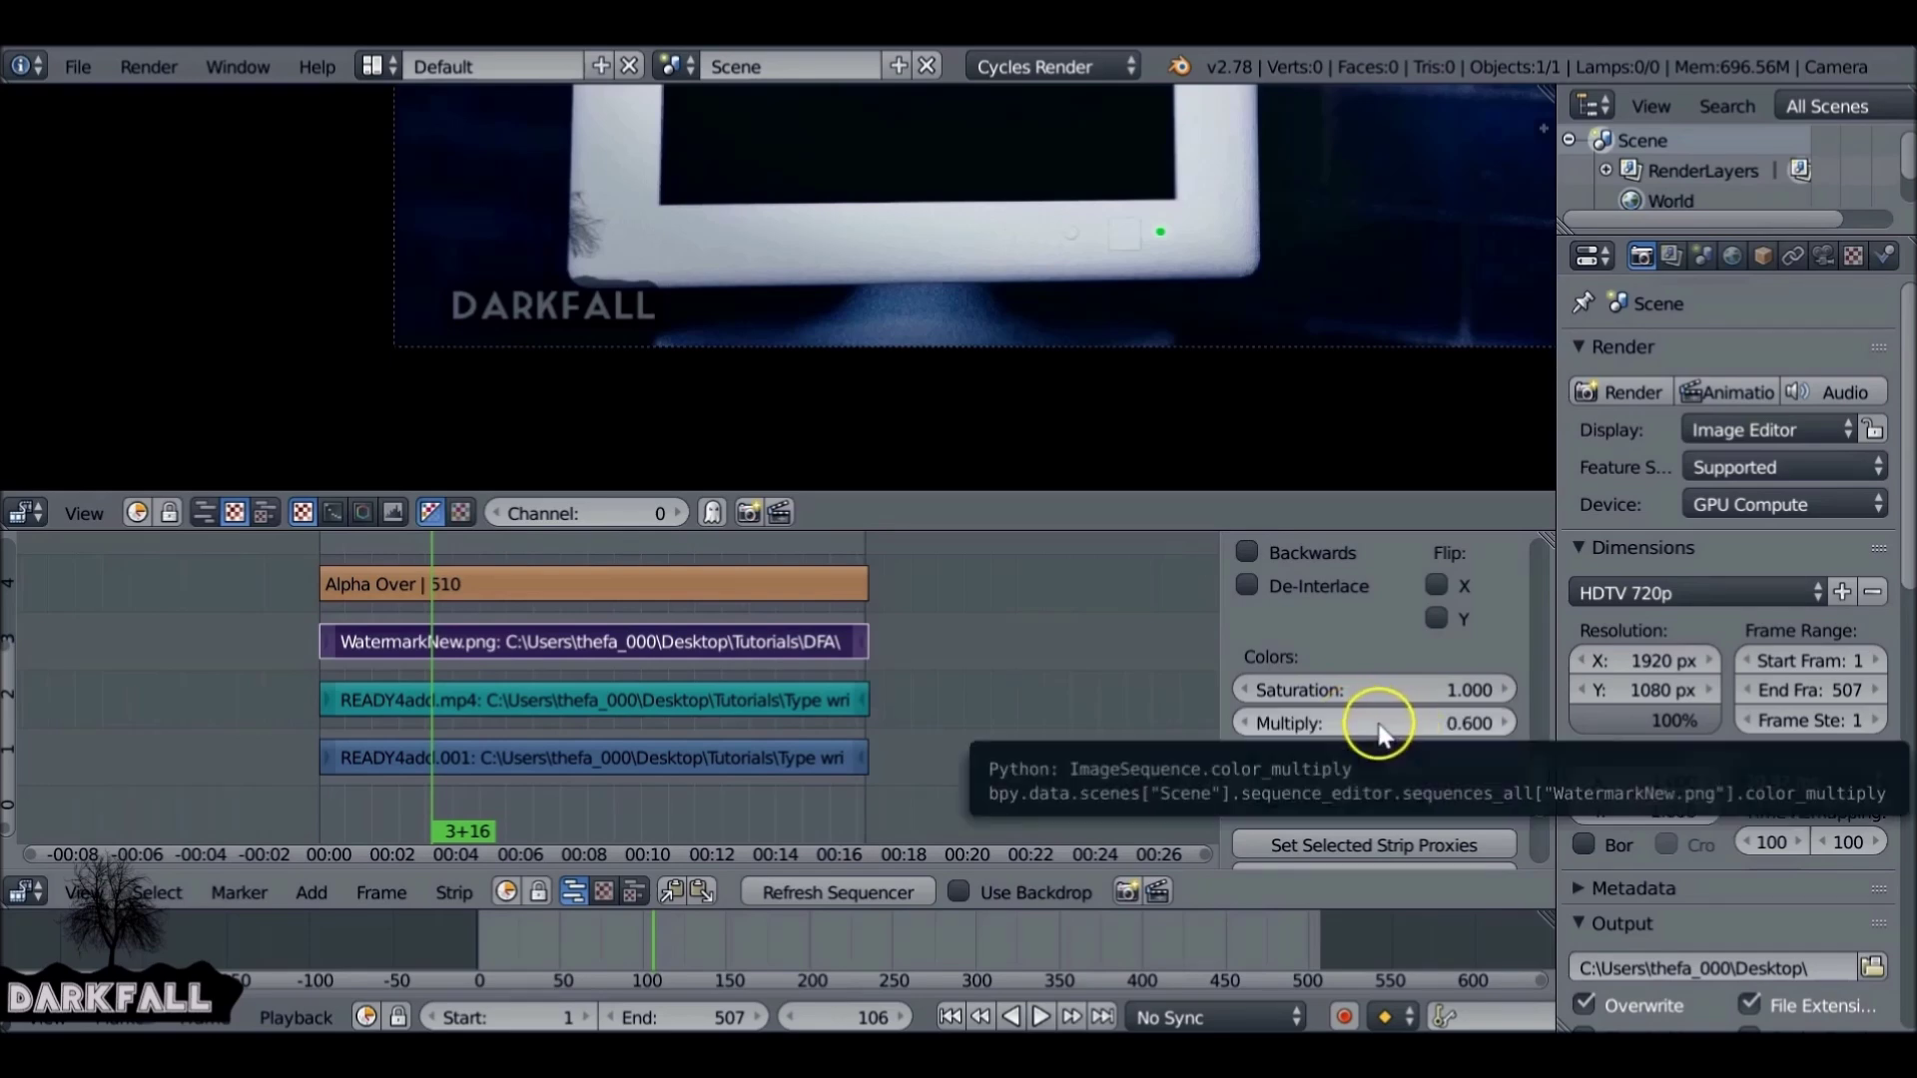
{"action": "left_click_drag", "start_coordinate": [648, 946], "coordinate": [590, 950]}
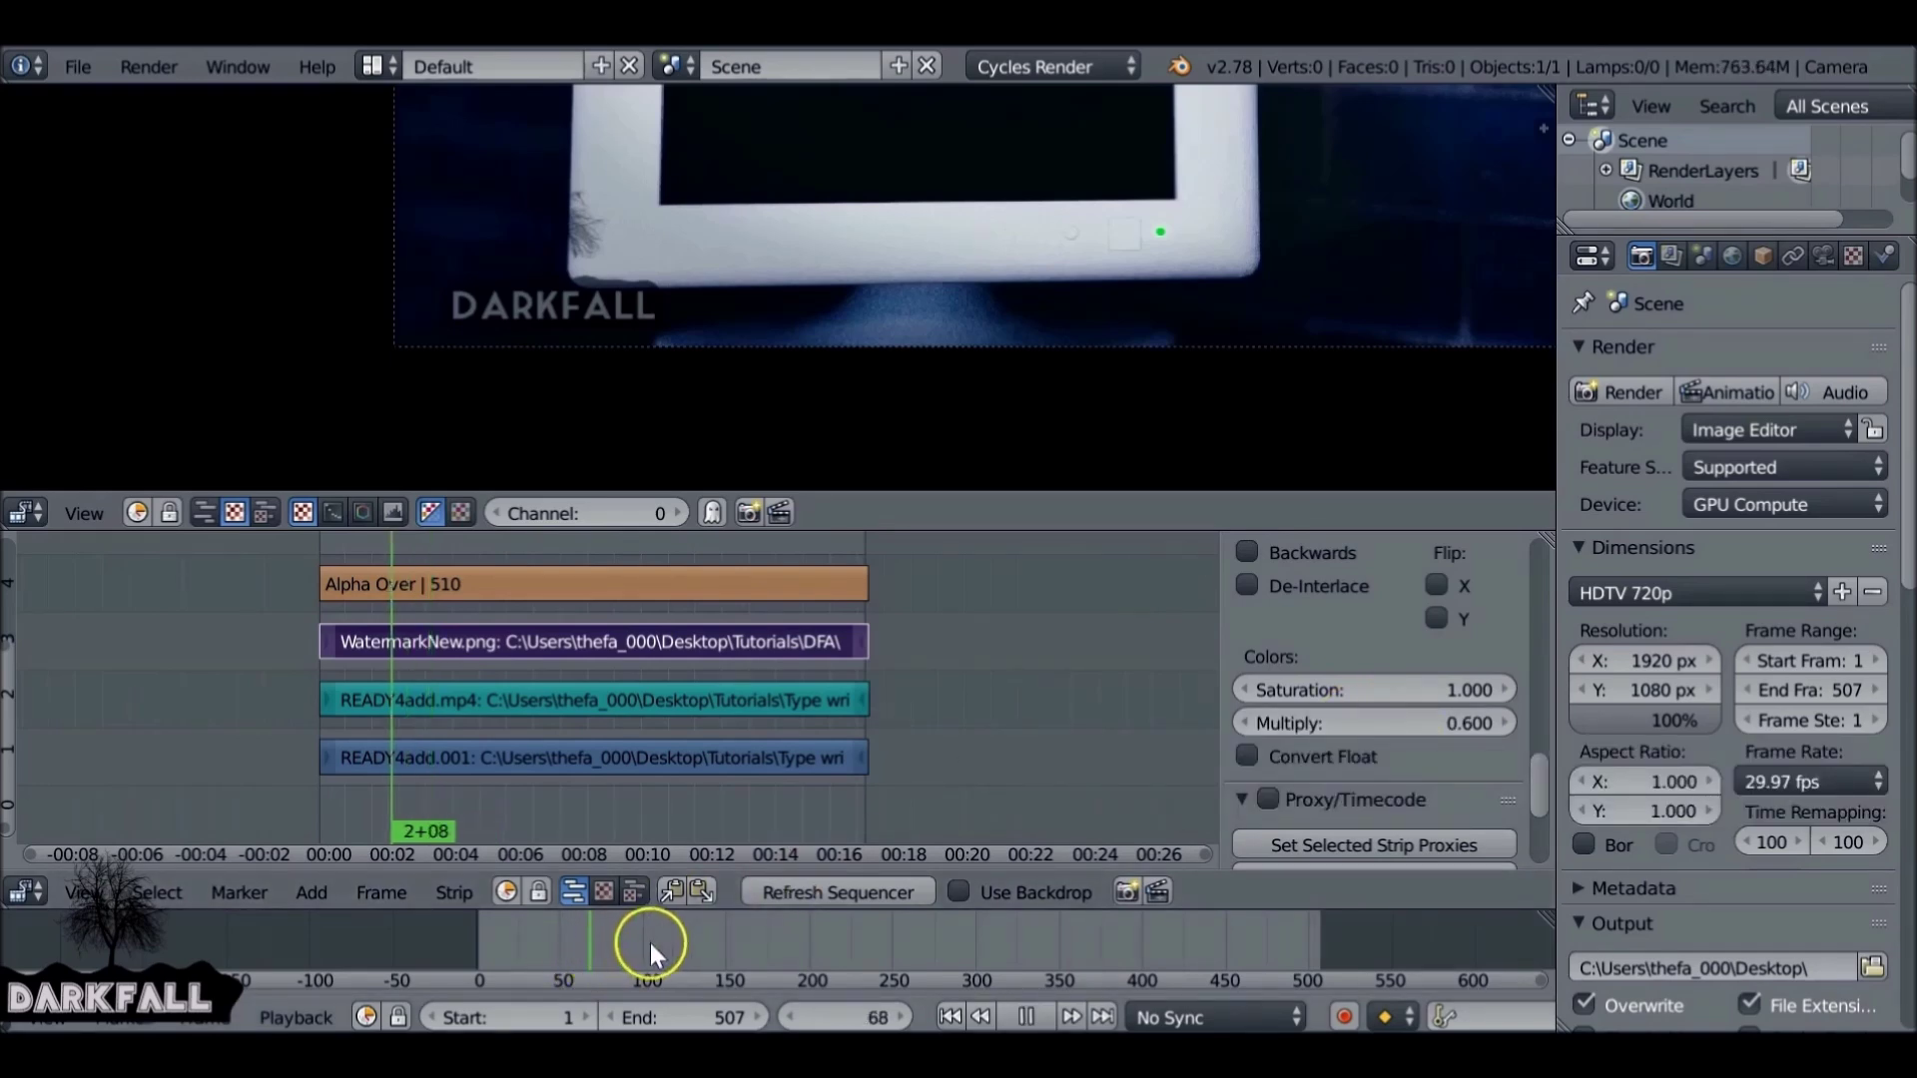
{"action": "key", "text": "alt+a"}
- Set the watermark strip's Multiply to 1 and insert a keyframe for it at frame 135
{"action": "left_click", "coordinate": [1368, 721]}
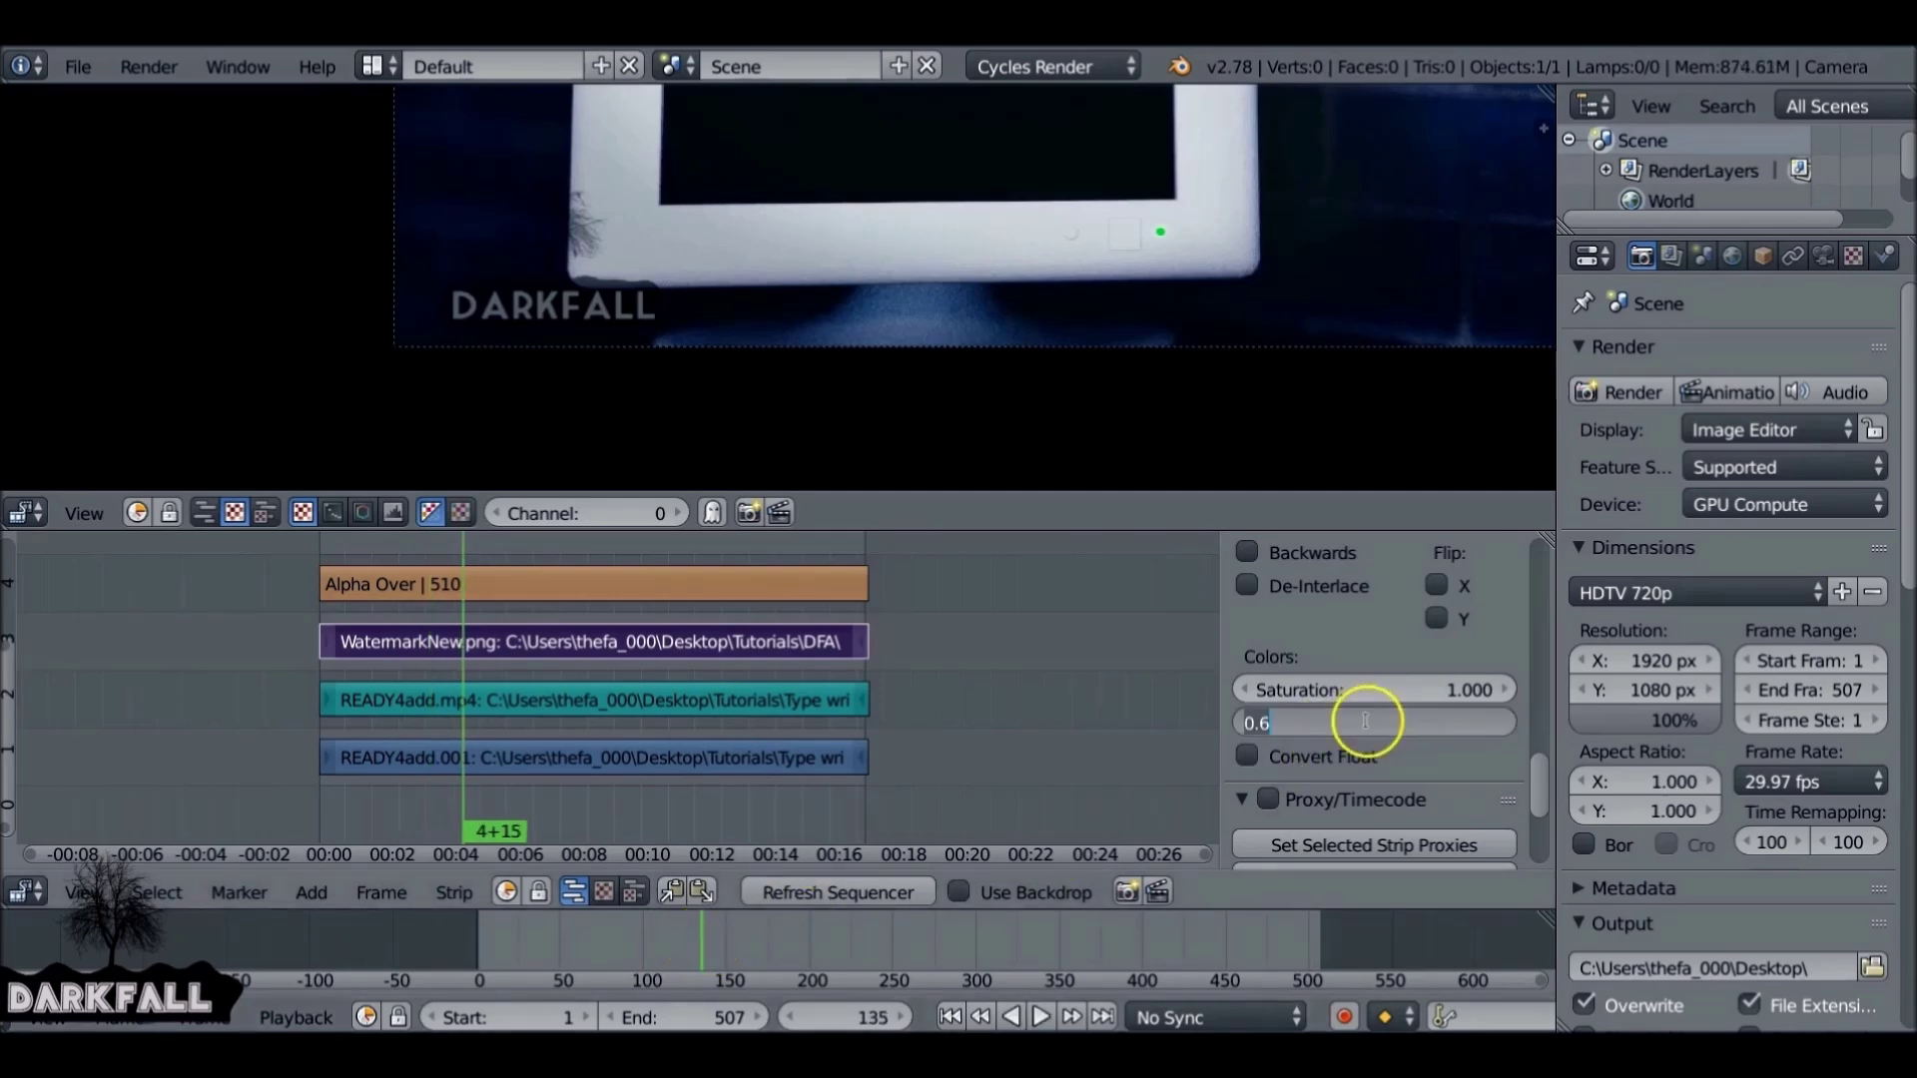
{"action": "type", "text": "1"}
{"action": "key", "text": "Return"}
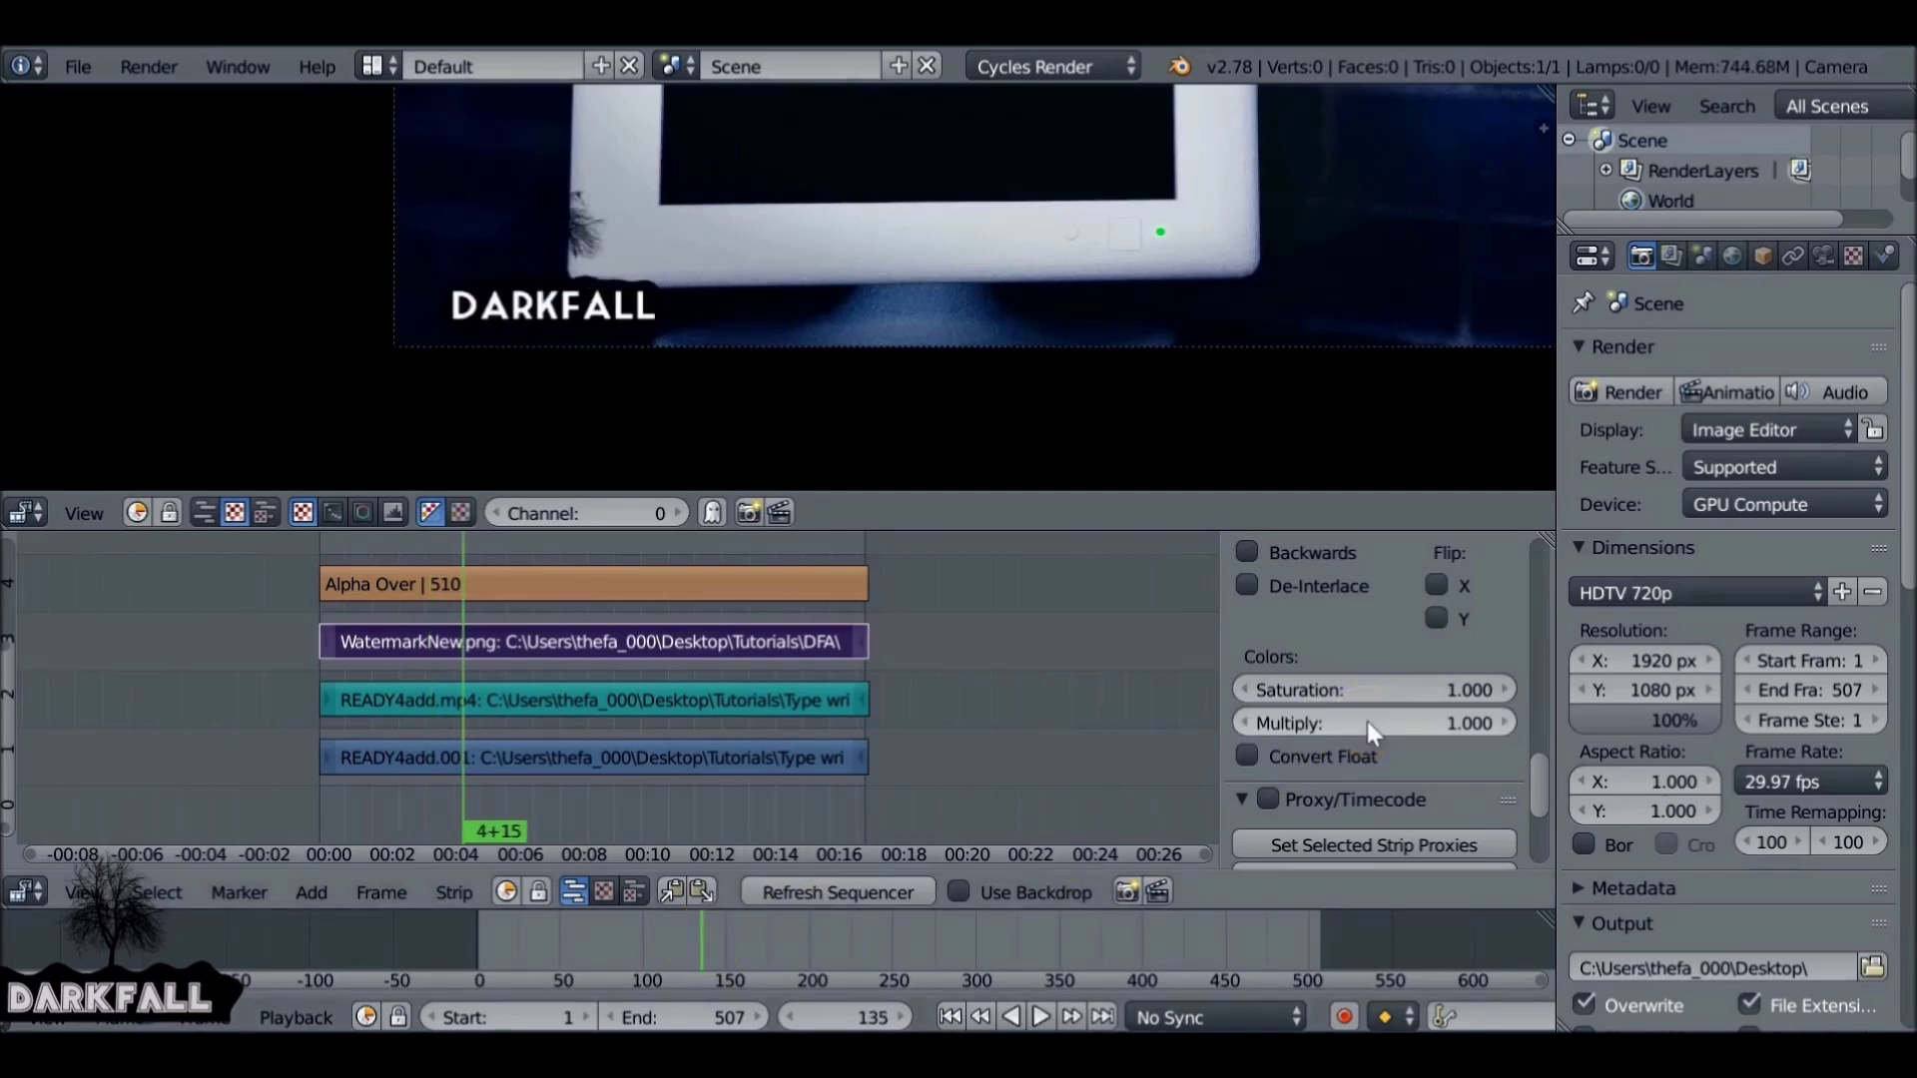
{"action": "key", "text": "i"}
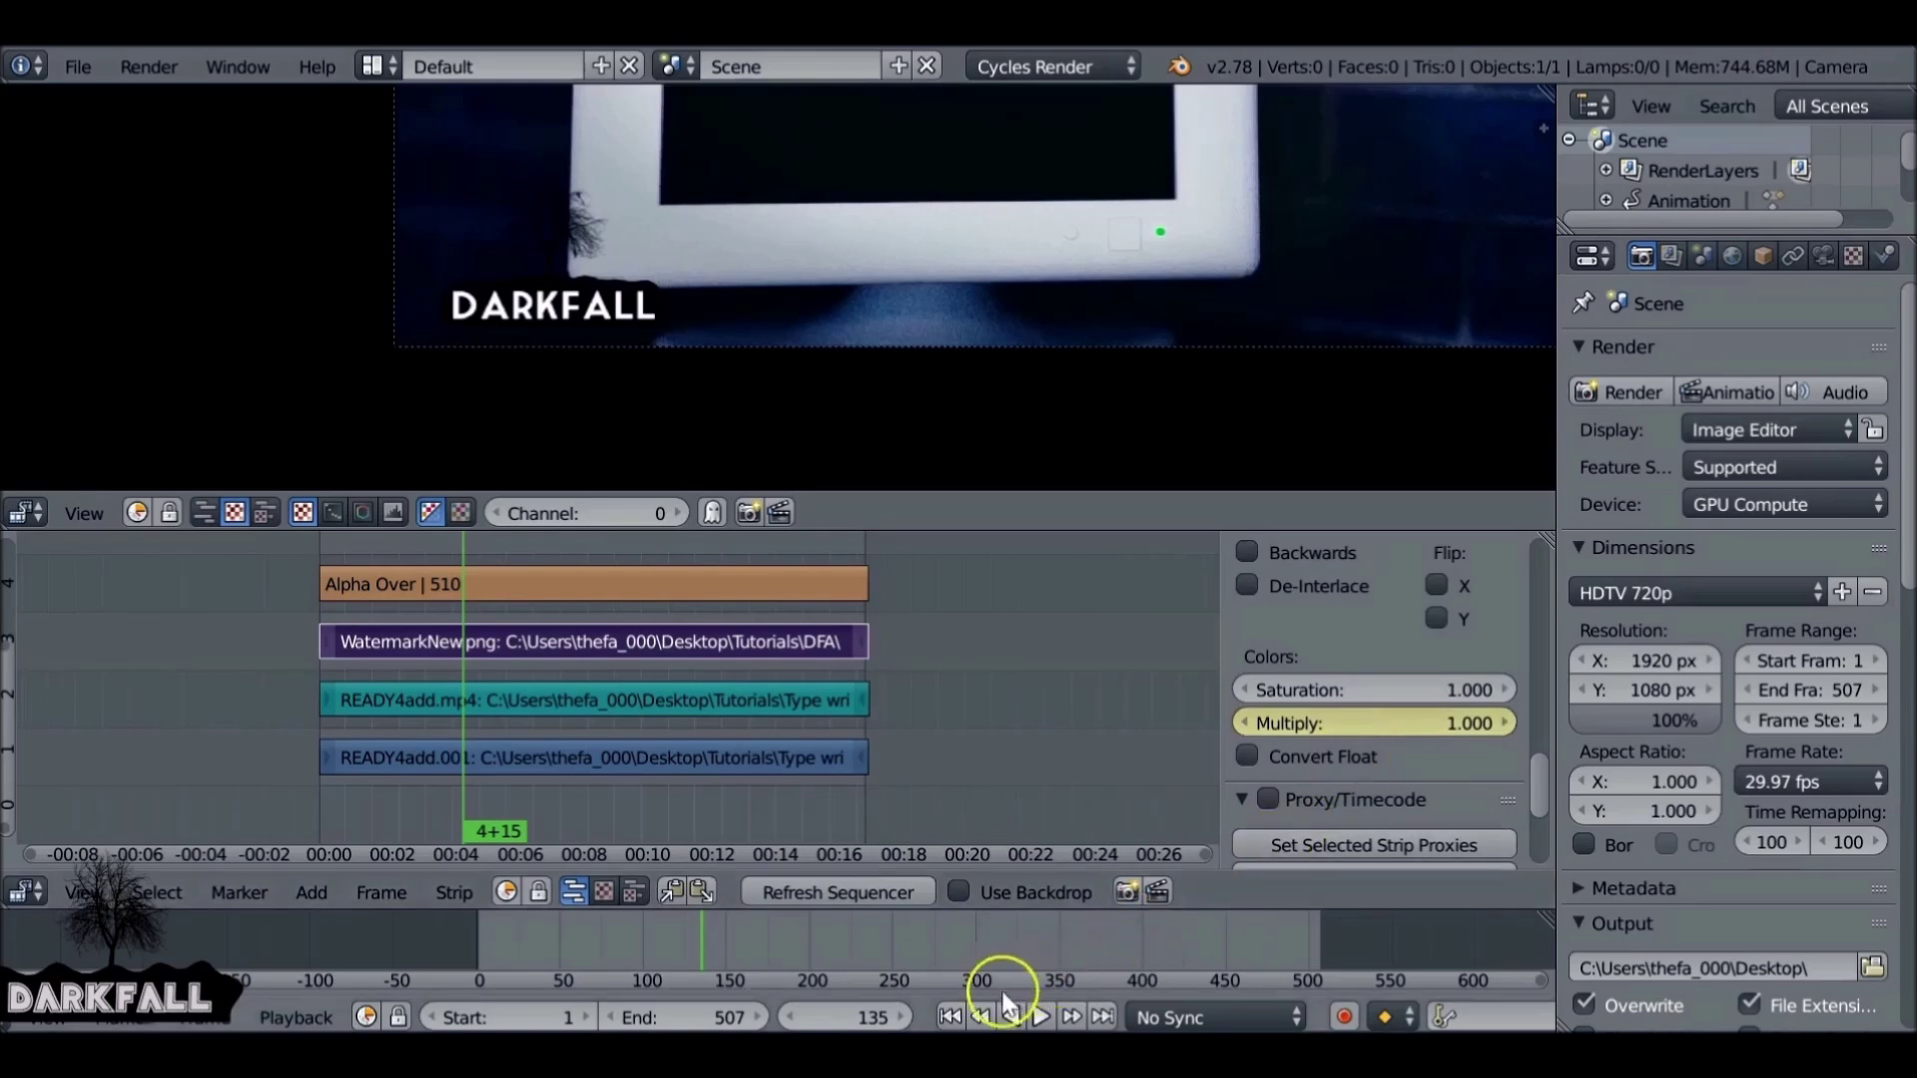
- Go to the first frame, set the watermark strip's Multiply to 0 and keyframe it
{"action": "left_click", "coordinate": [950, 1016]}
{"action": "left_click", "coordinate": [1358, 721]}
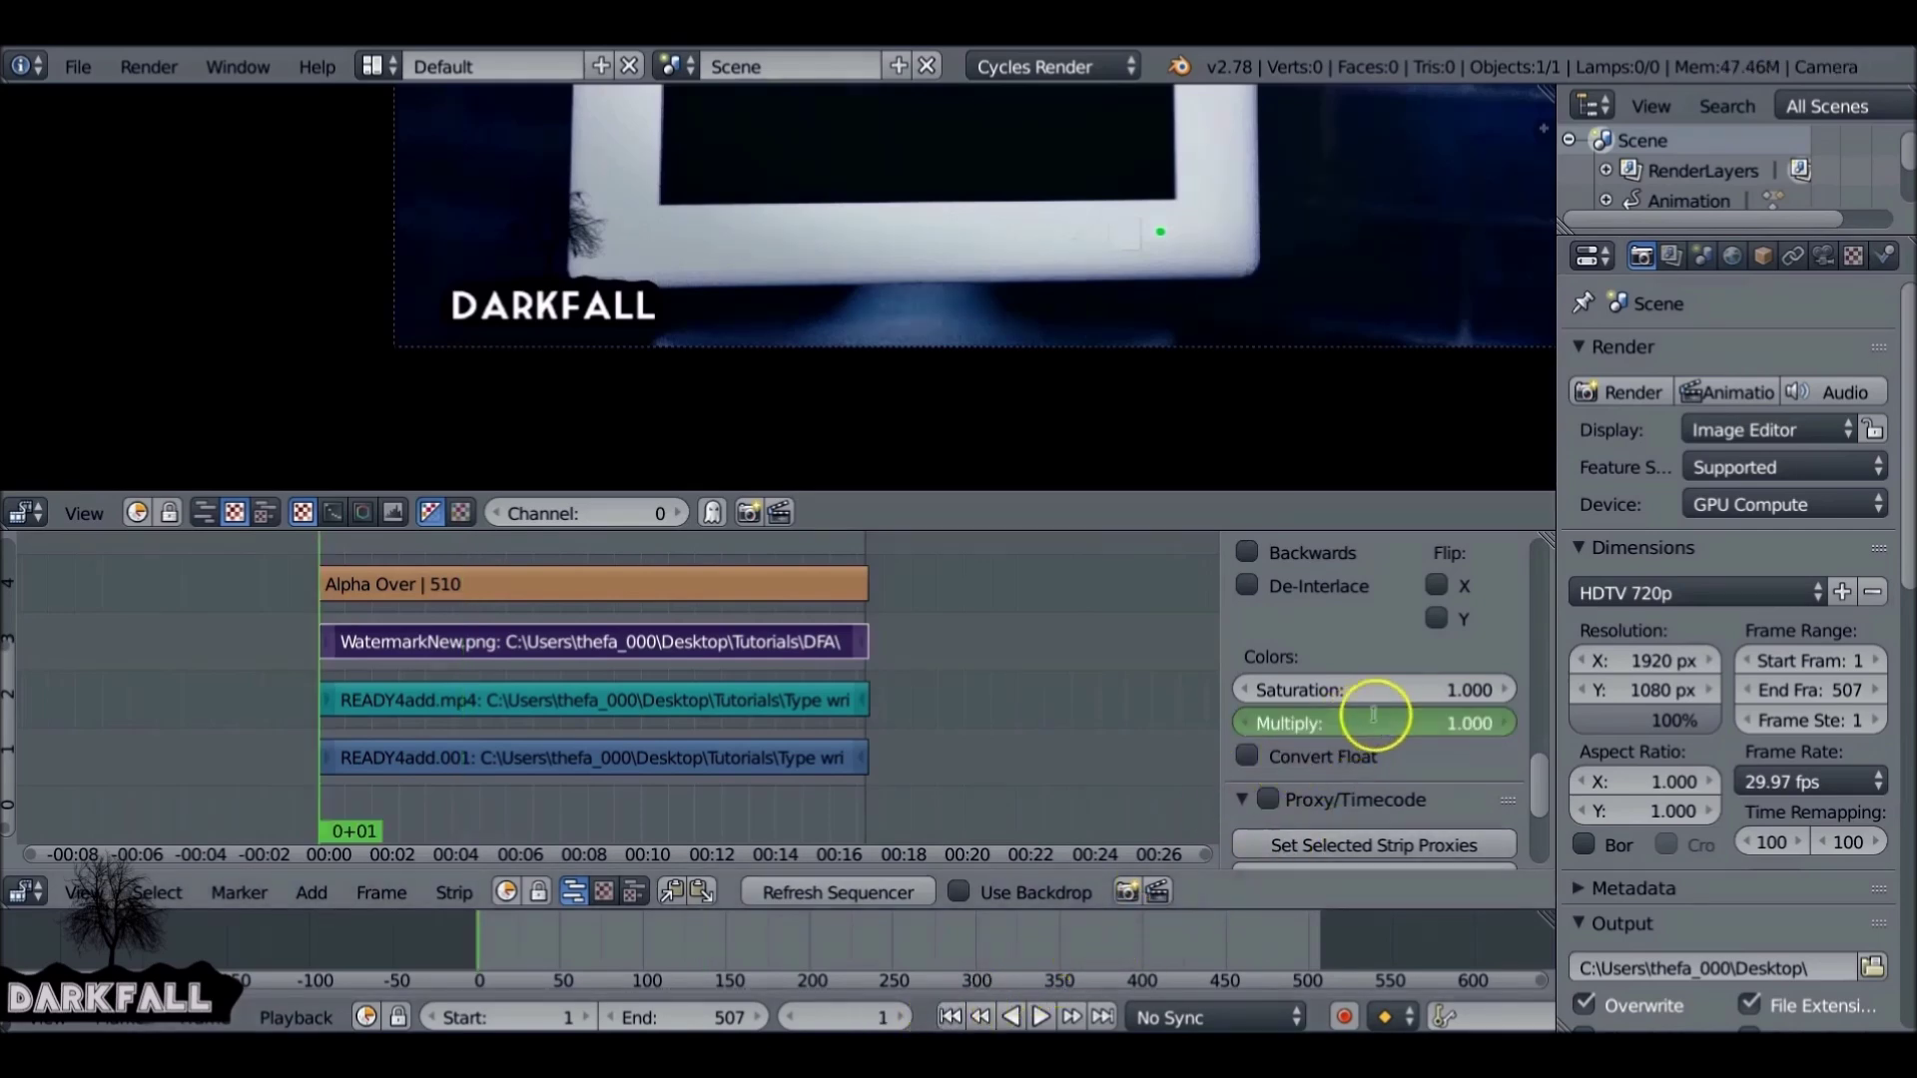
{"action": "type", "text": "0"}
{"action": "key", "text": "Return"}
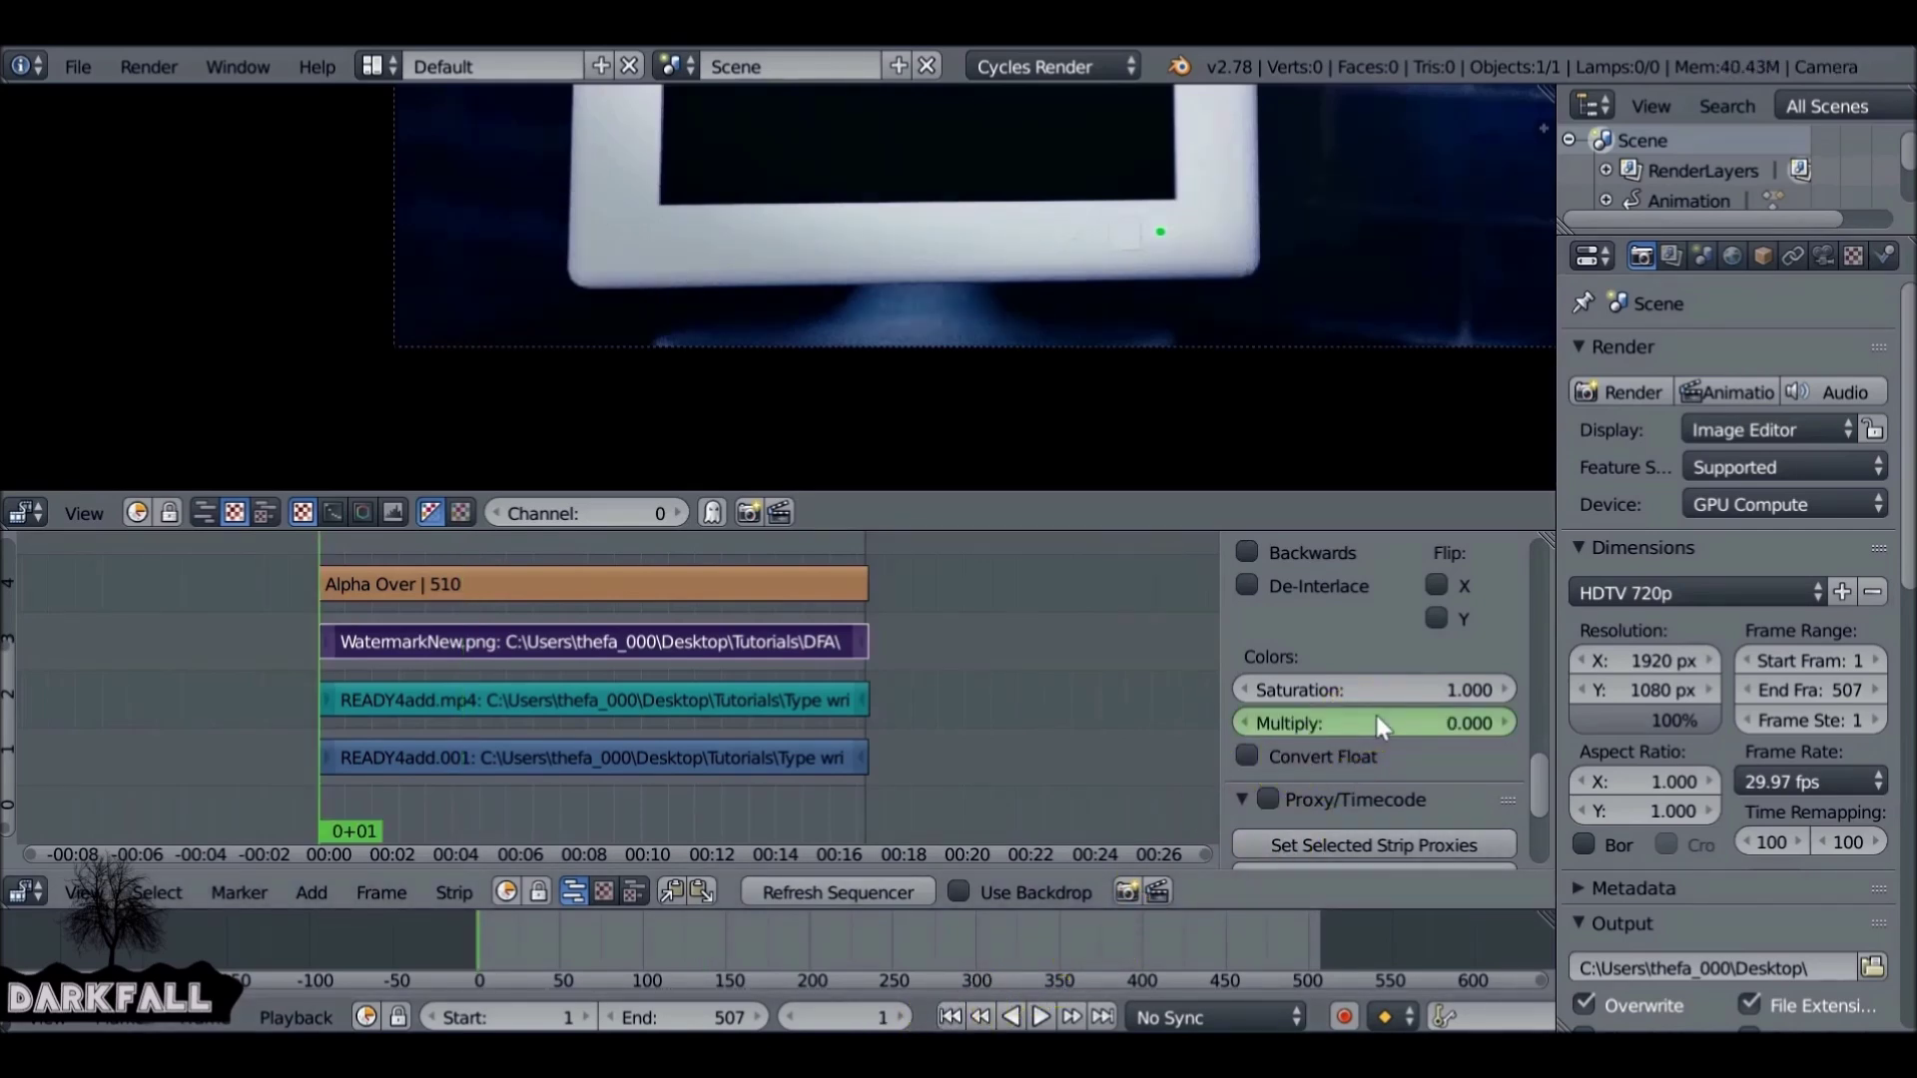
{"action": "key", "text": "i"}
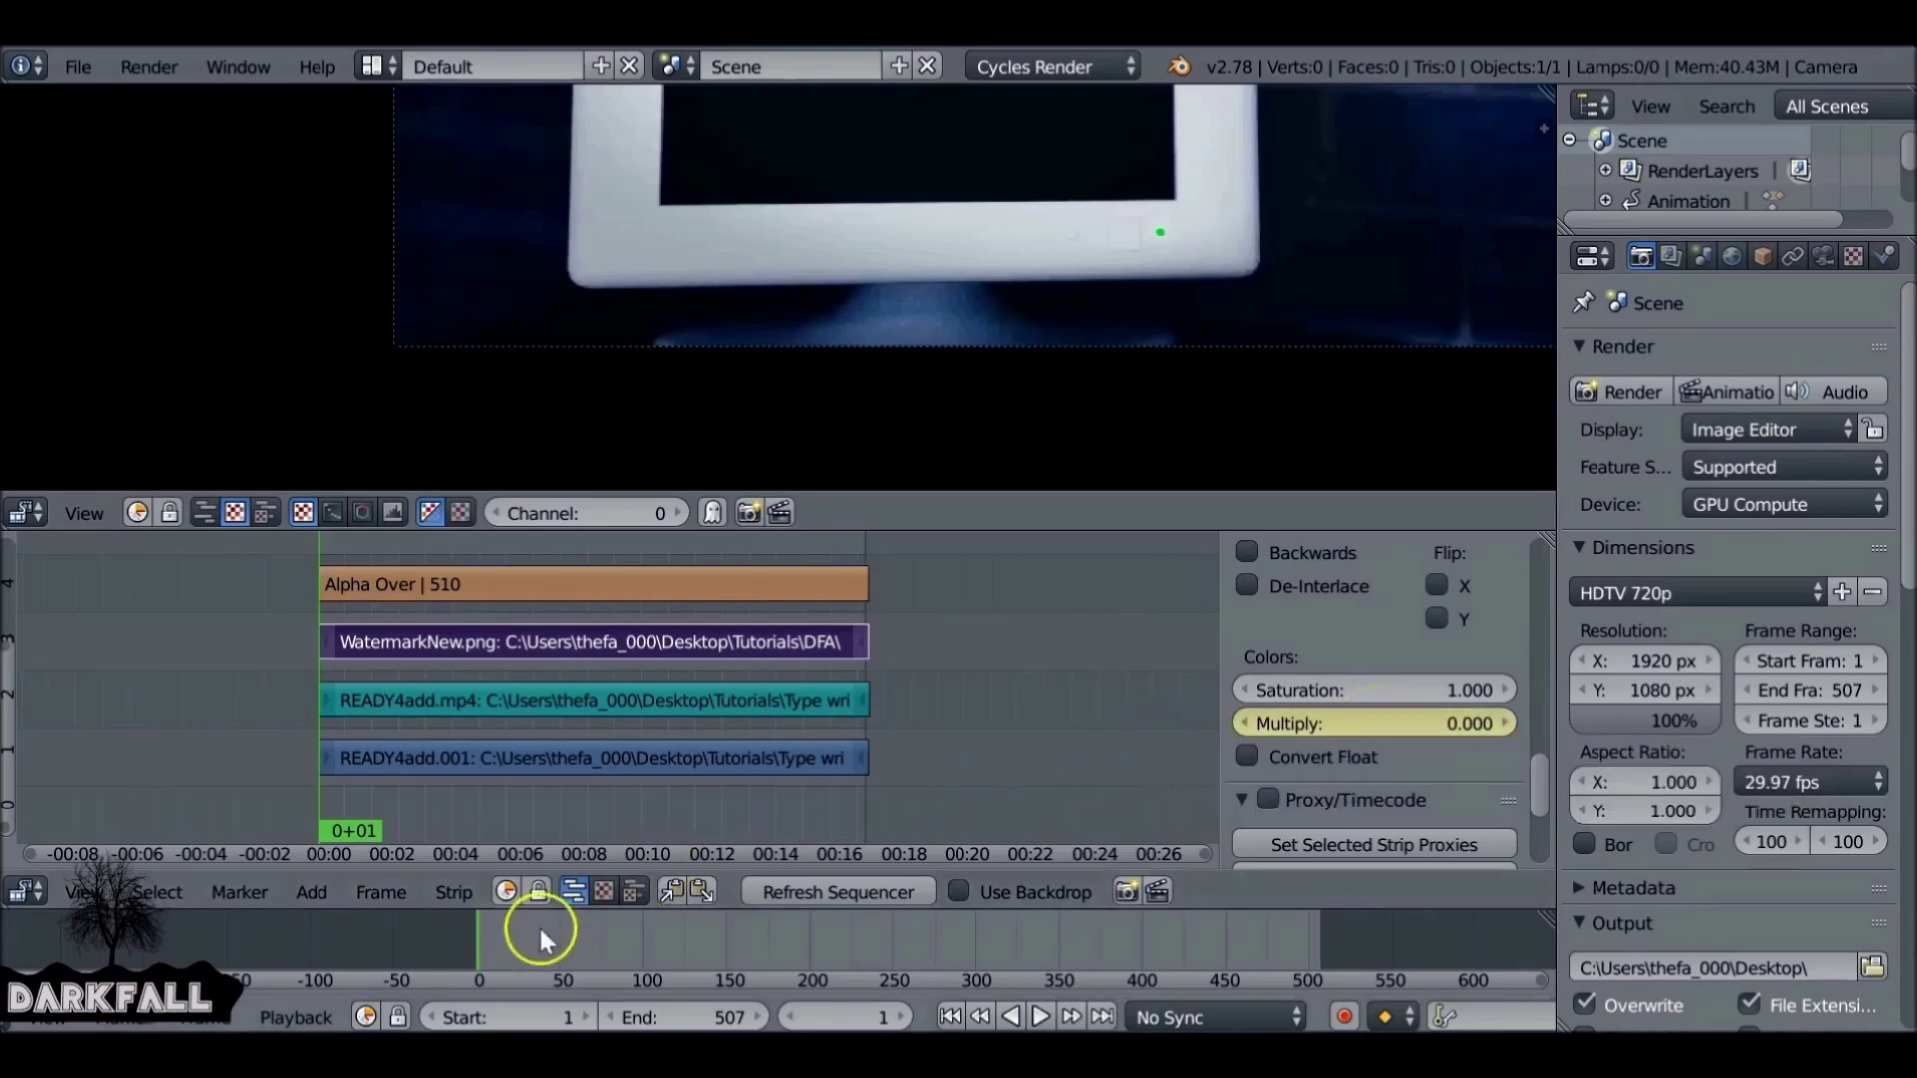
- Play the watermark's fade-in from the first frame and stop at frame 187
{"action": "key", "text": "alt+a"}
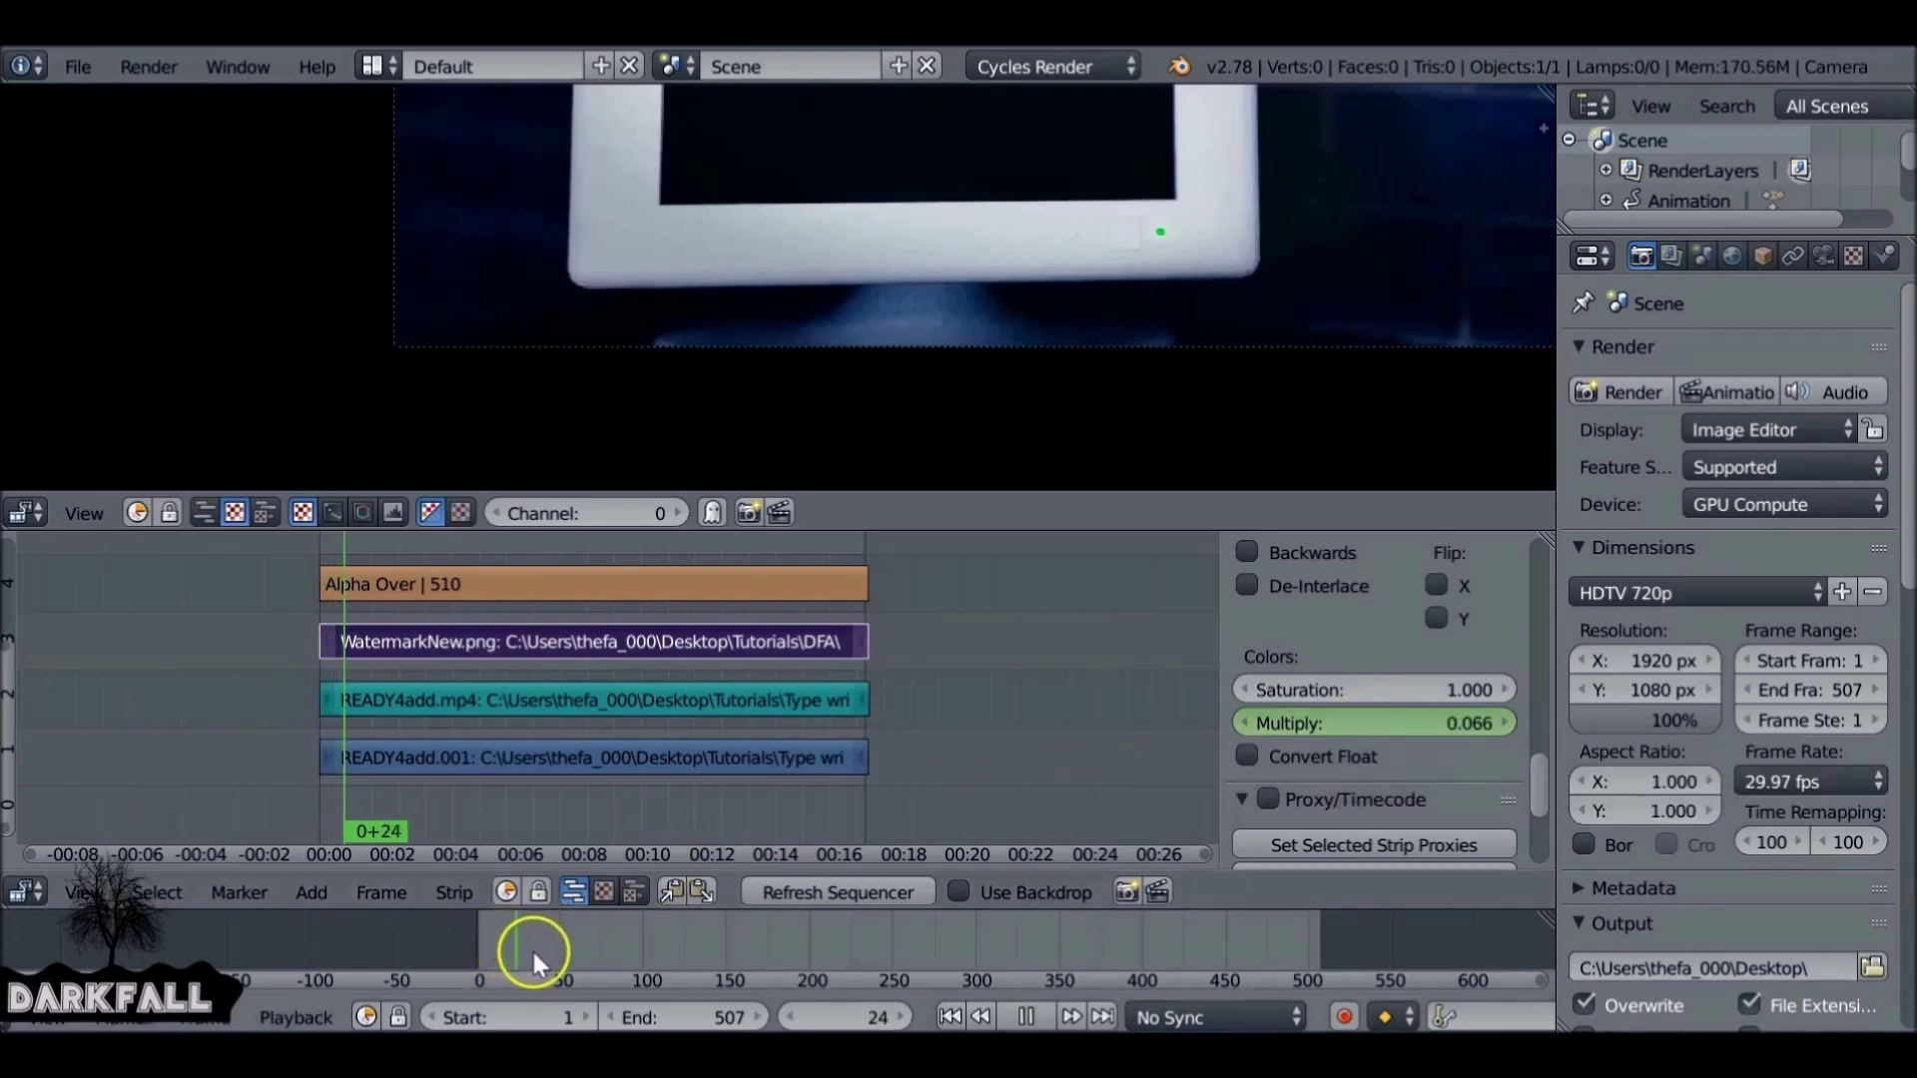
{"action": "left_click_drag", "start_coordinate": [572, 955], "coordinate": [774, 934]}
{"action": "key", "text": "alt+a"}
- Bring the strip modifier settings into view and select the READY4add.001 strip in channel 1
{"action": "scroll", "coordinate": [1522, 817], "scroll_direction": "down", "scroll_amount": 5}
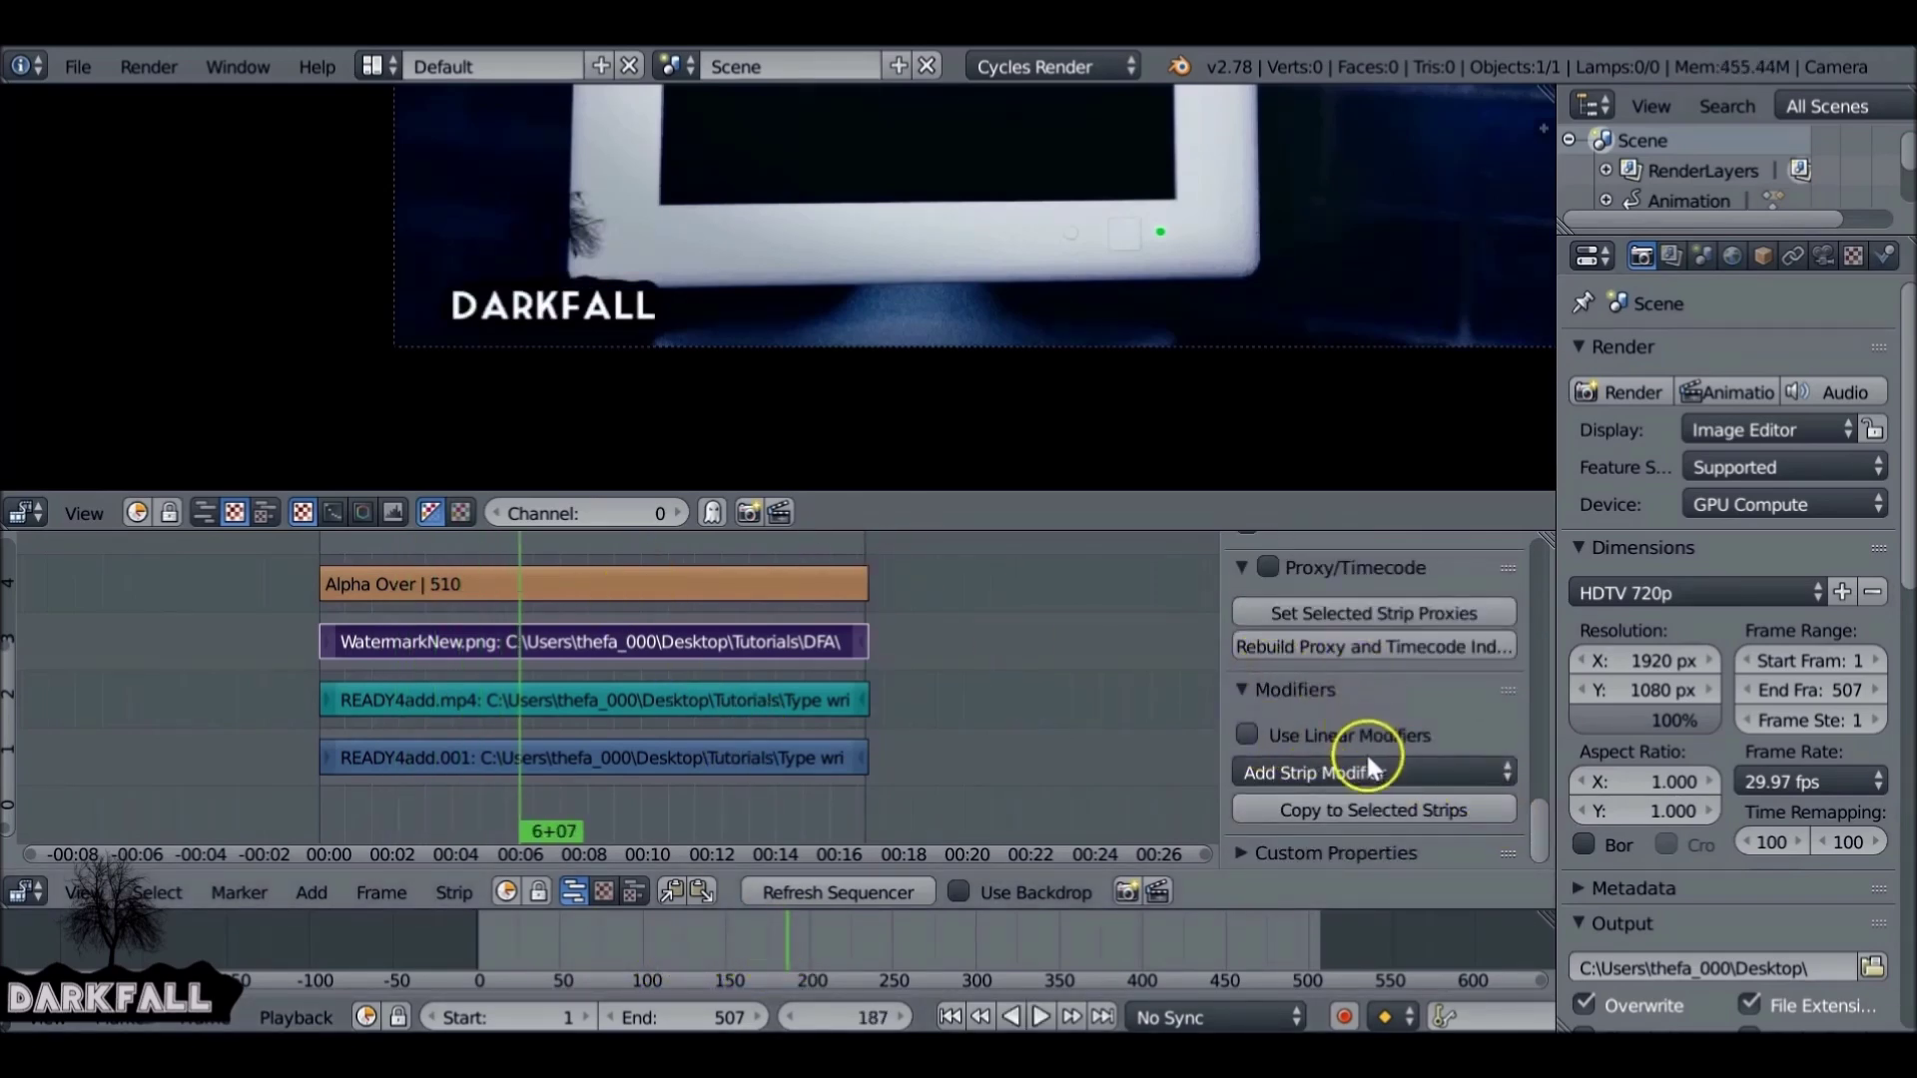
{"action": "right_click", "coordinate": [726, 753]}
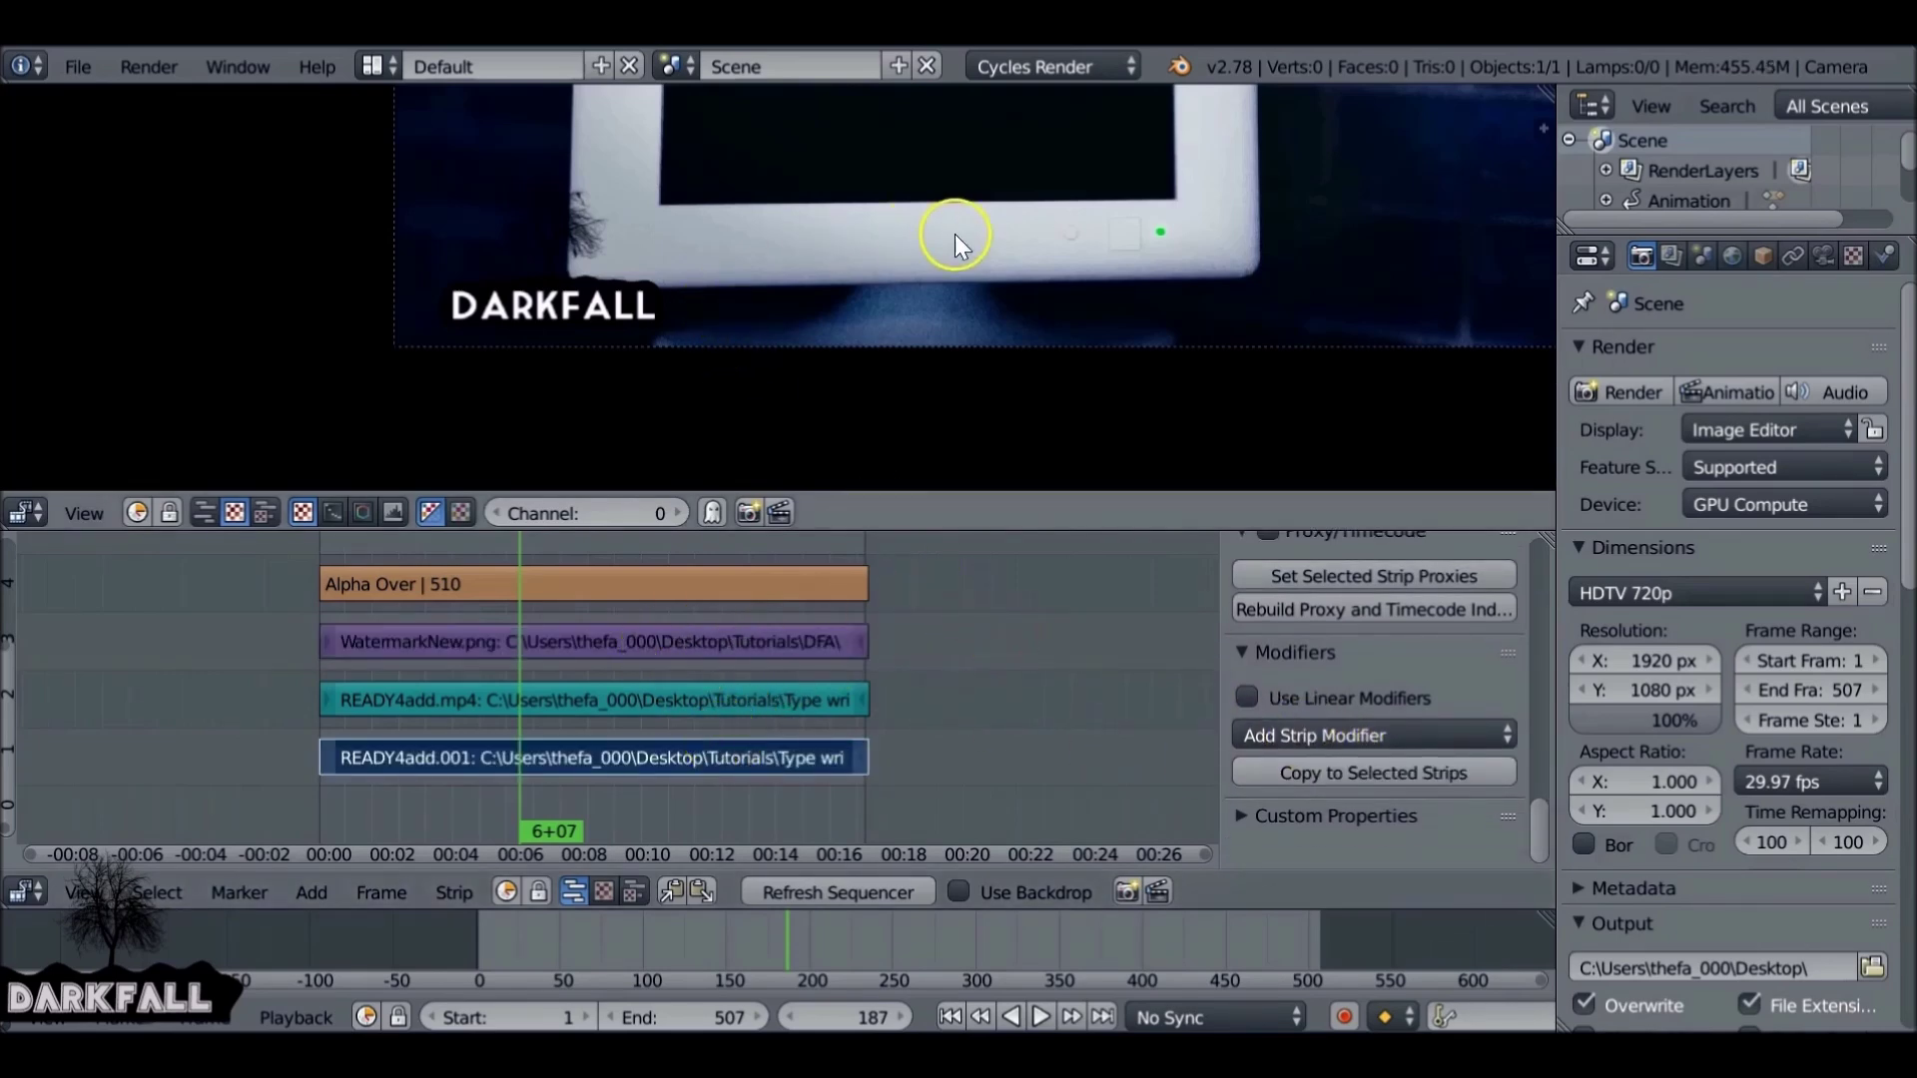
{"action": "scroll", "coordinate": [1026, 619], "scroll_direction": "down", "scroll_amount": 3}
{"action": "scroll", "coordinate": [1027, 619], "scroll_direction": "up", "scroll_amount": 1}
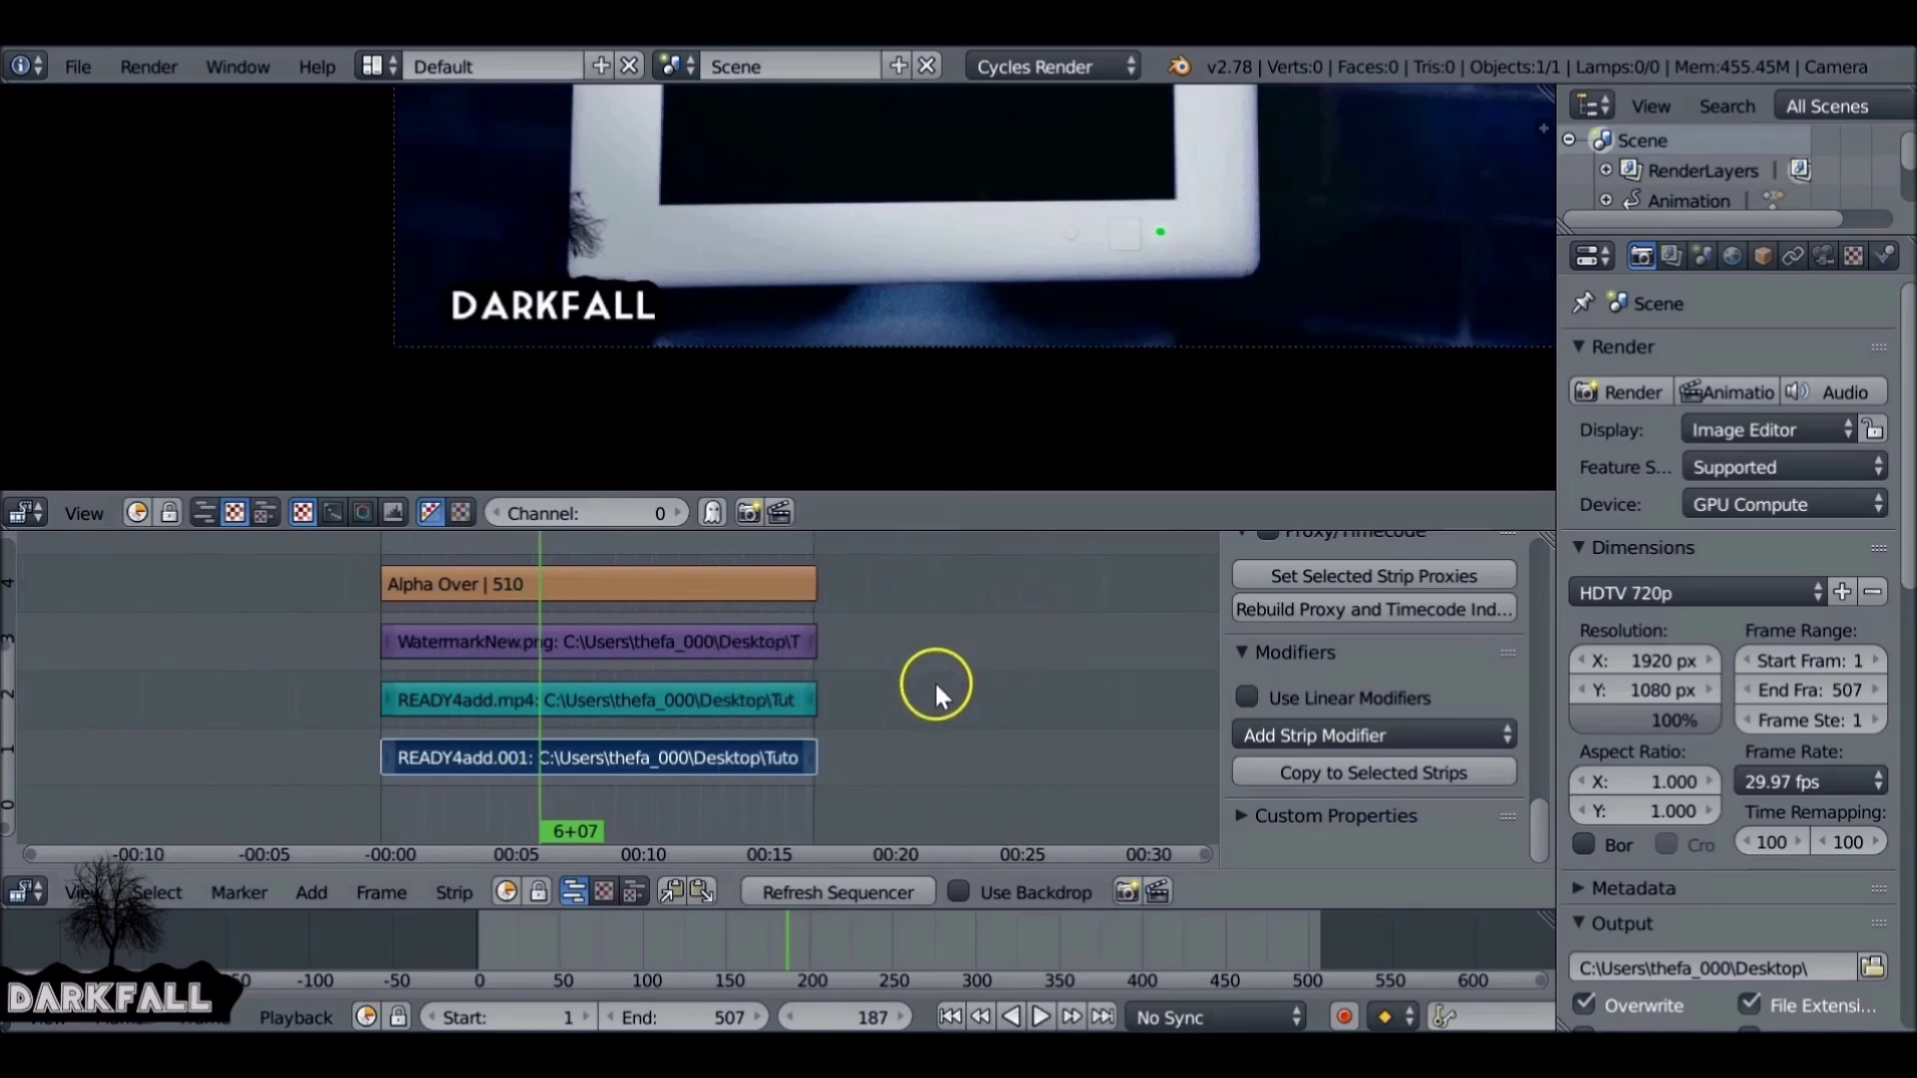
- Render a still of the current sequencer frame to check the watermark over the video, then close the render result
{"action": "scroll", "coordinate": [1078, 274], "scroll_direction": "down", "scroll_amount": 5}
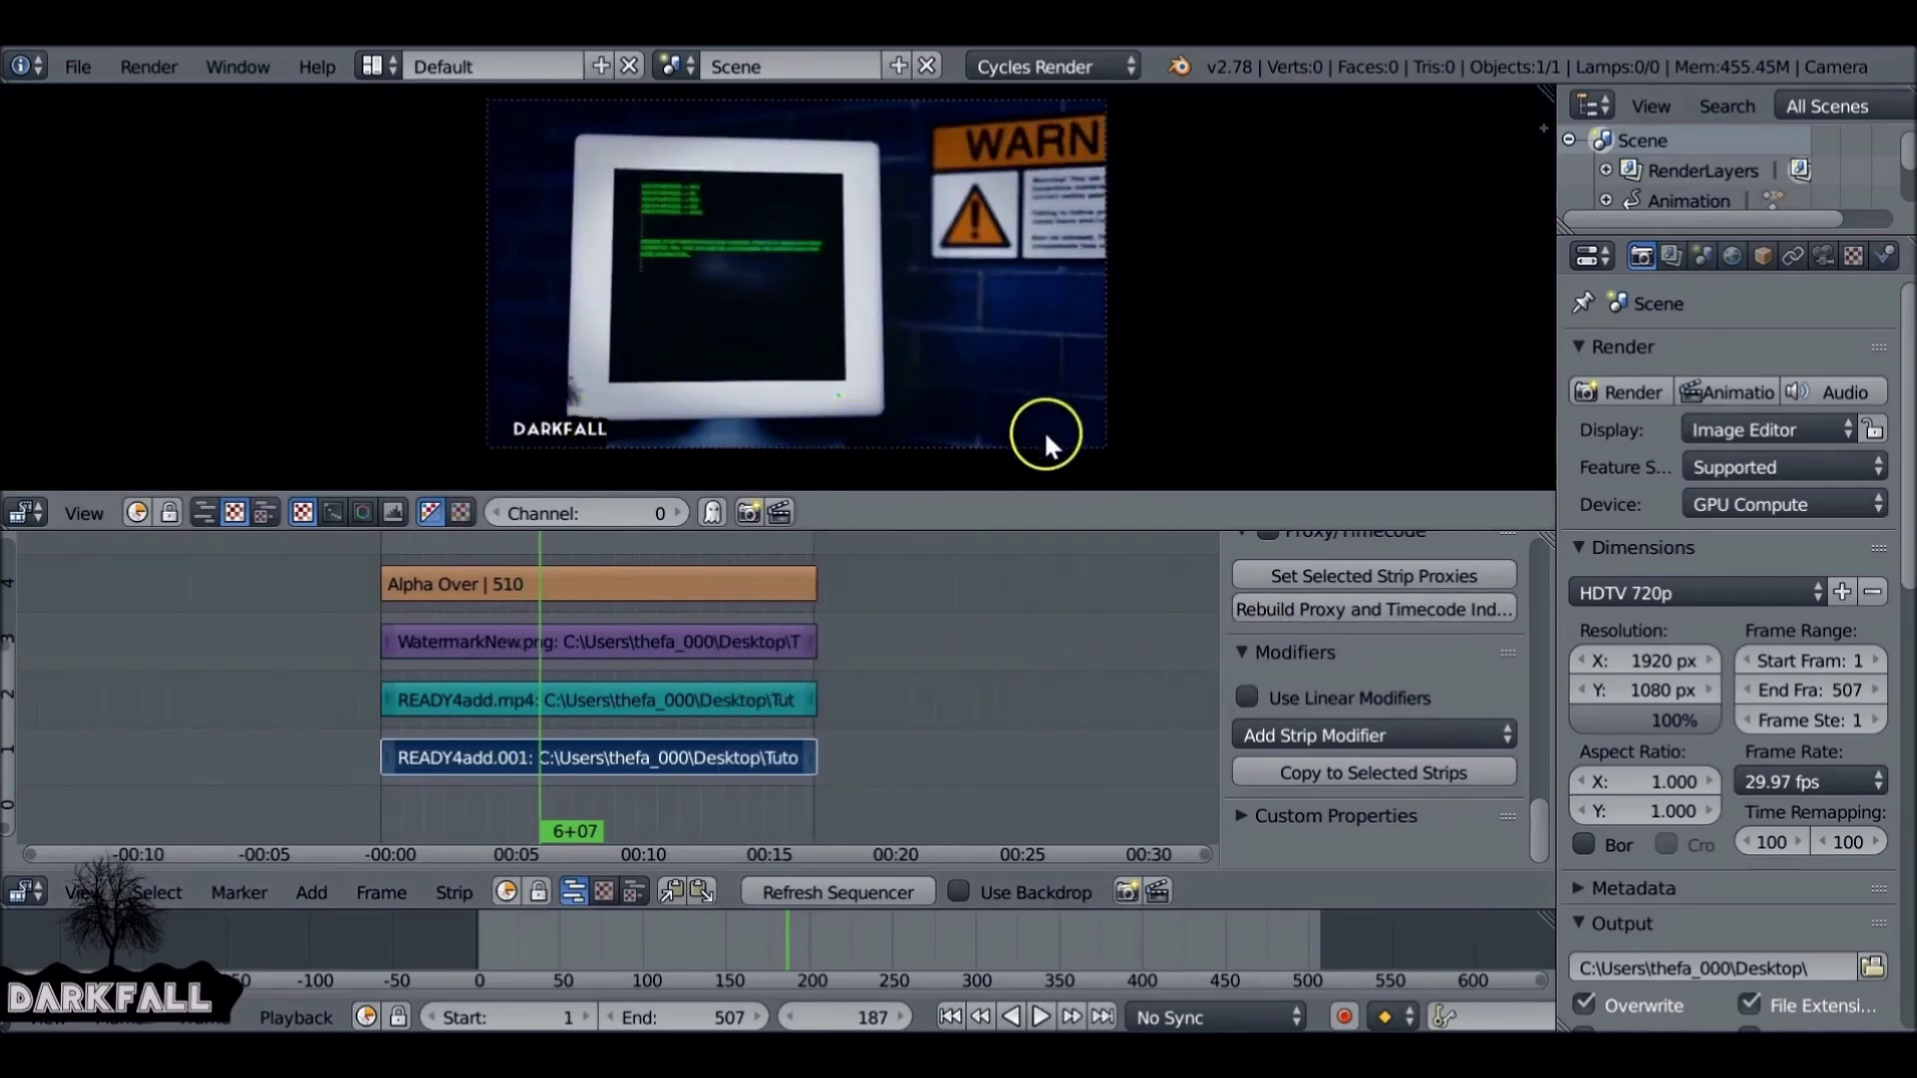
{"action": "left_click", "coordinate": [1125, 891]}
{"action": "scroll", "coordinate": [687, 177], "scroll_direction": "down", "scroll_amount": 6}
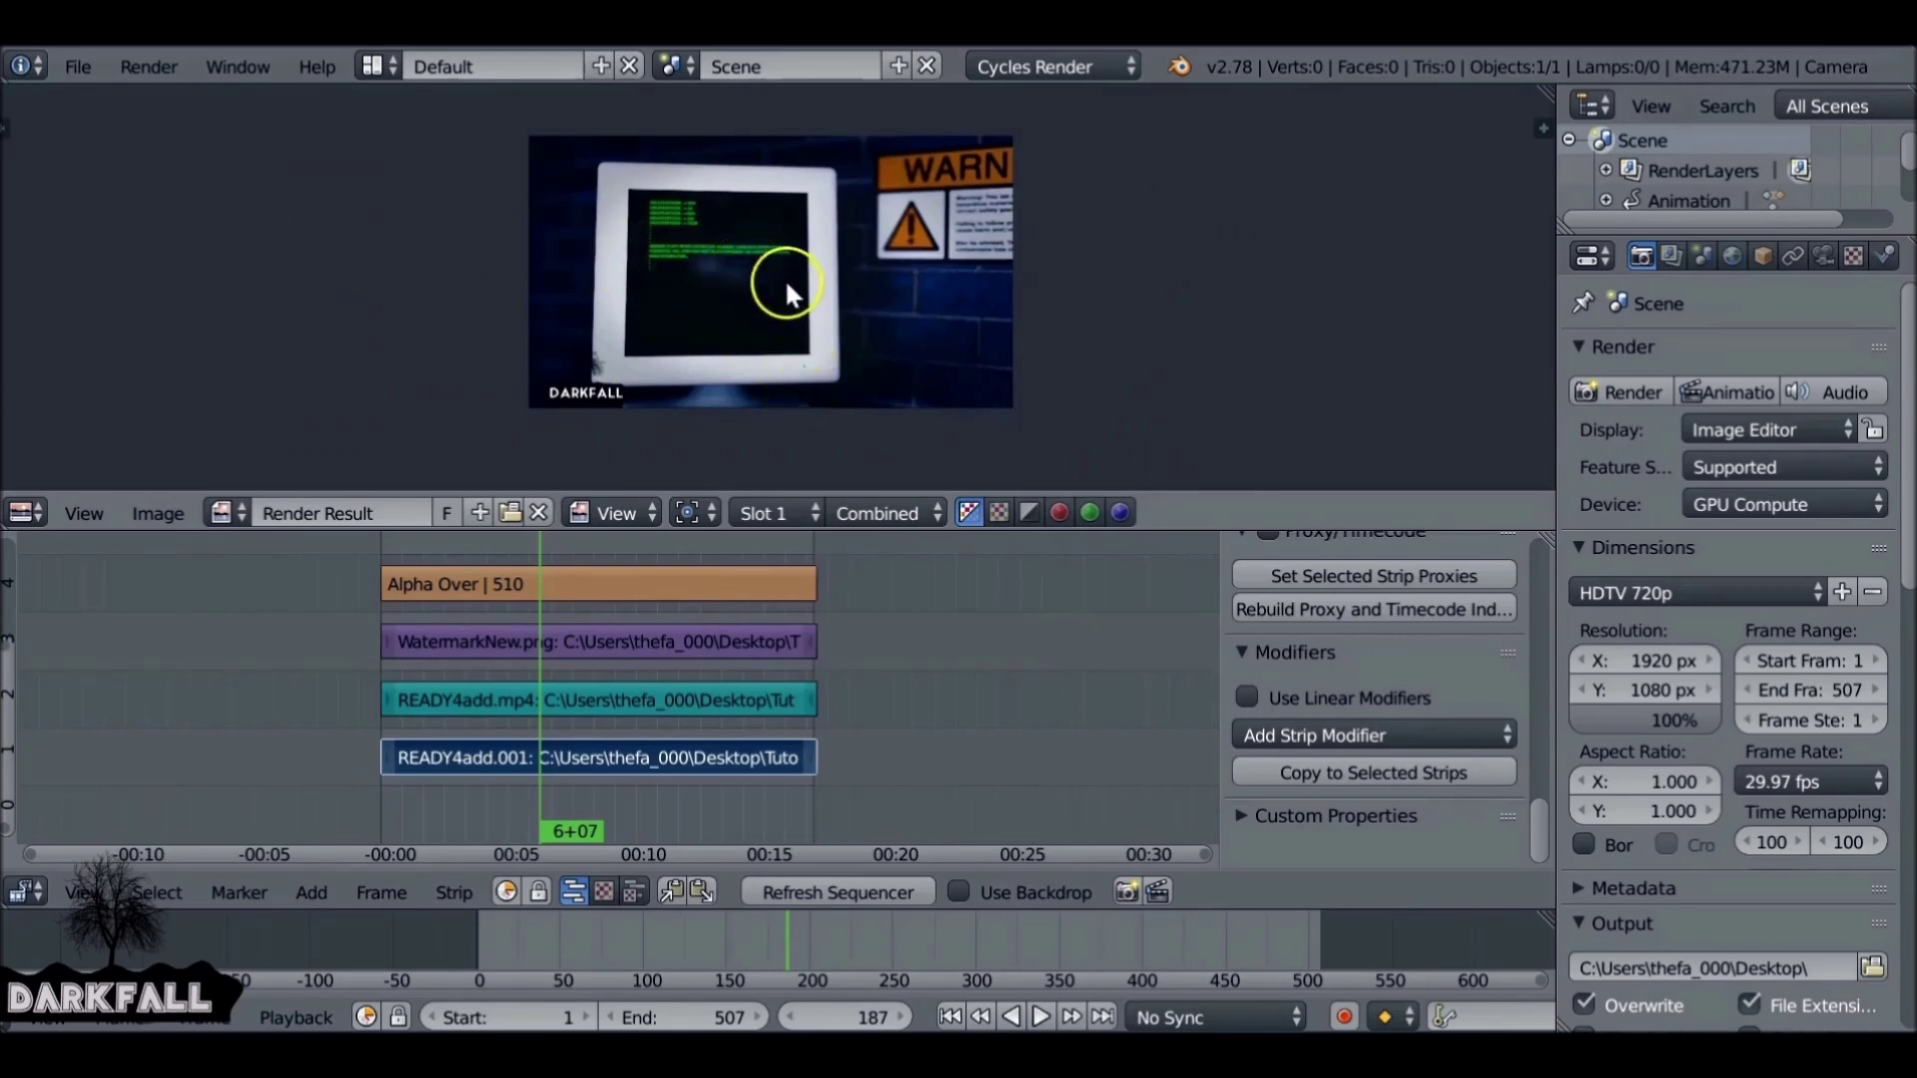
{"action": "key", "text": "Escape"}
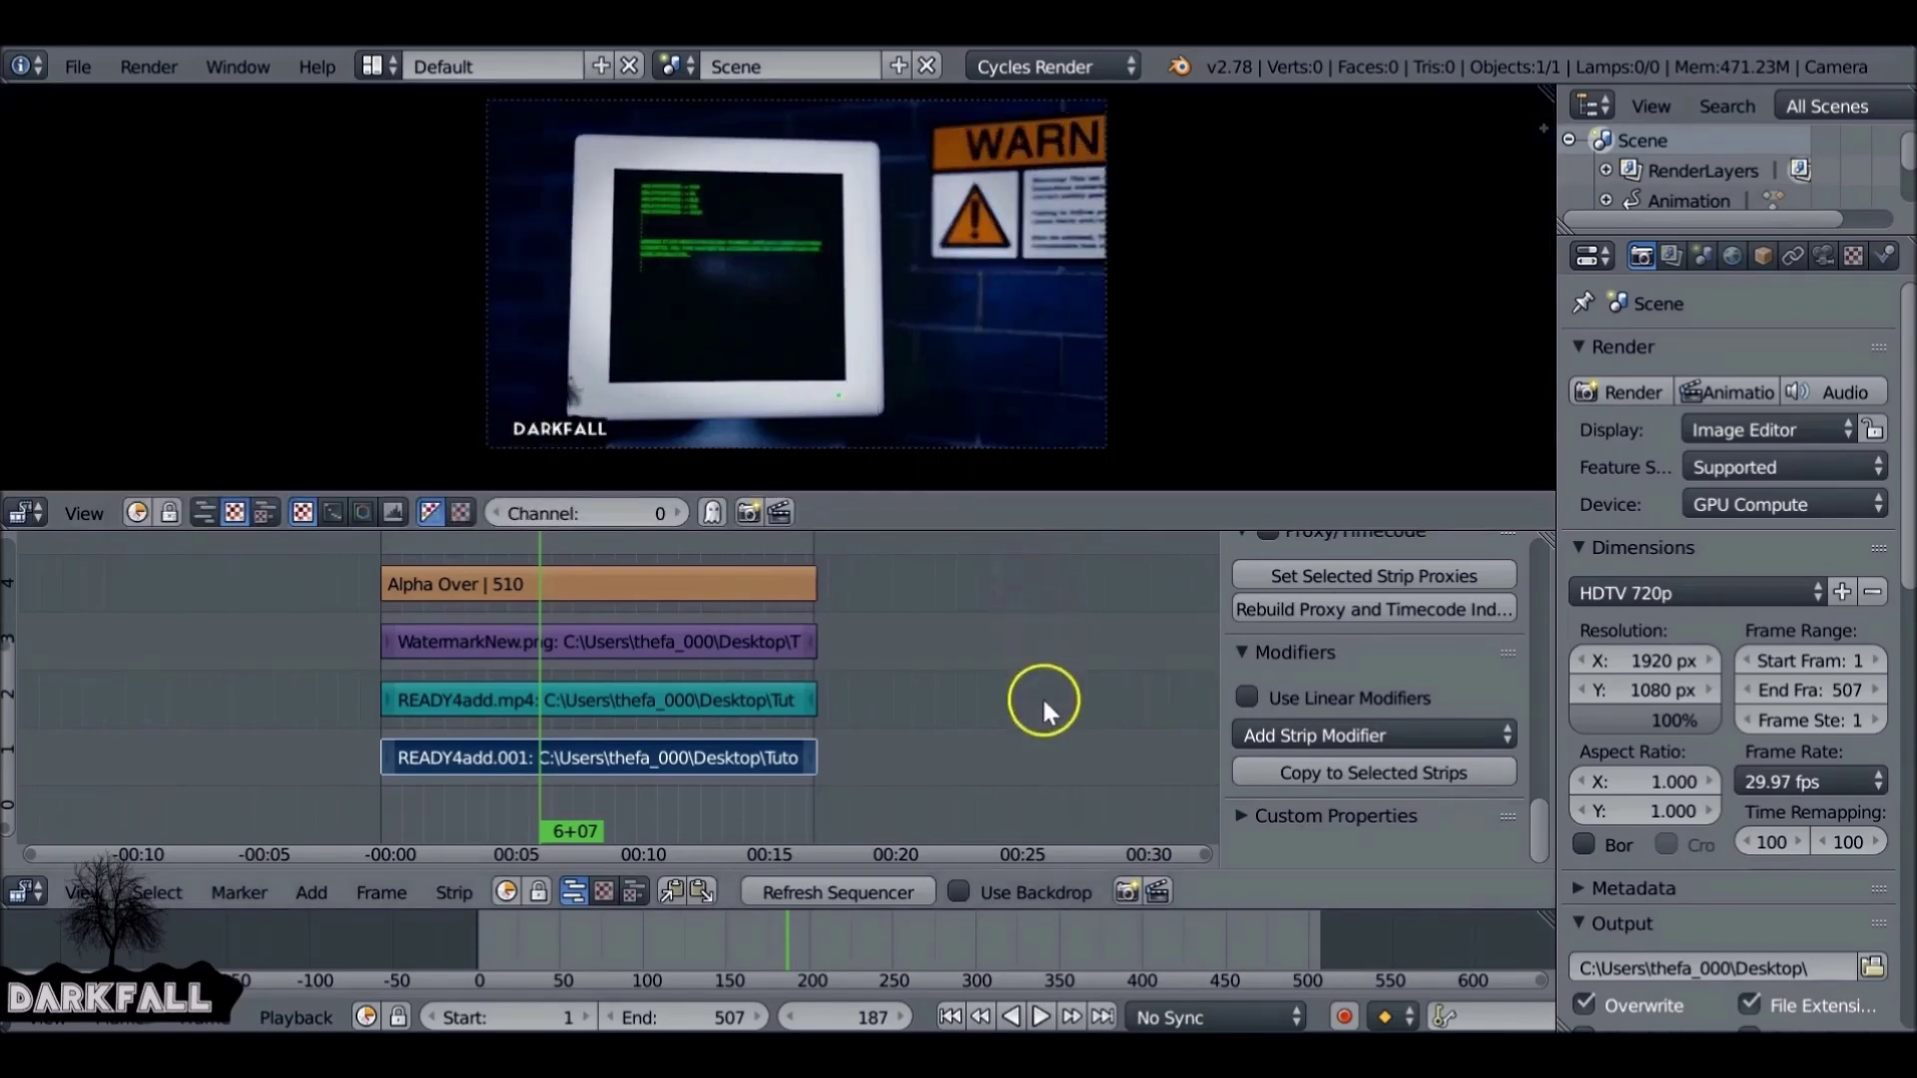
- Set the render output folder to the tutorial folder on the desktop and choose H.264 as the file format
{"action": "scroll", "coordinate": [1903, 499], "scroll_direction": "down", "scroll_amount": 5}
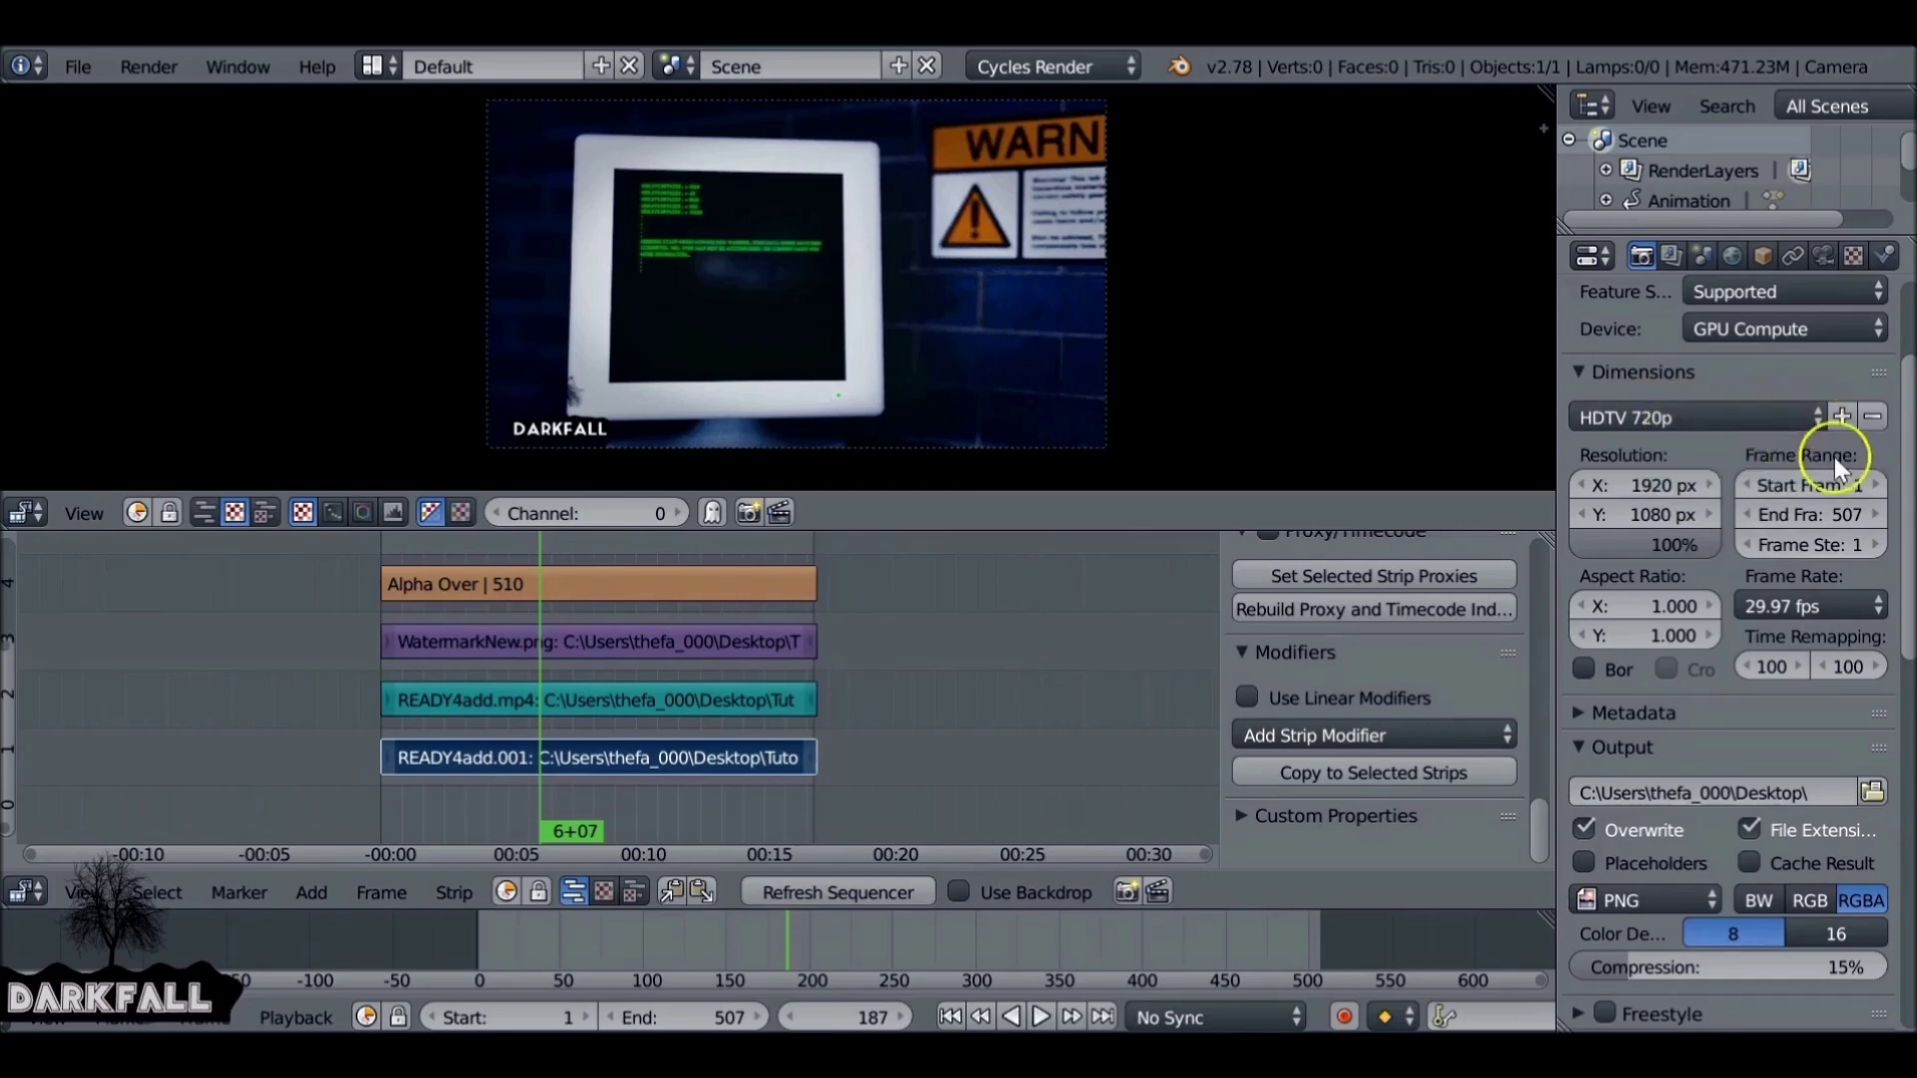
{"action": "scroll", "coordinate": [1904, 556], "scroll_direction": "down", "scroll_amount": 2}
{"action": "scroll", "coordinate": [1904, 556], "scroll_direction": "down", "scroll_amount": 4}
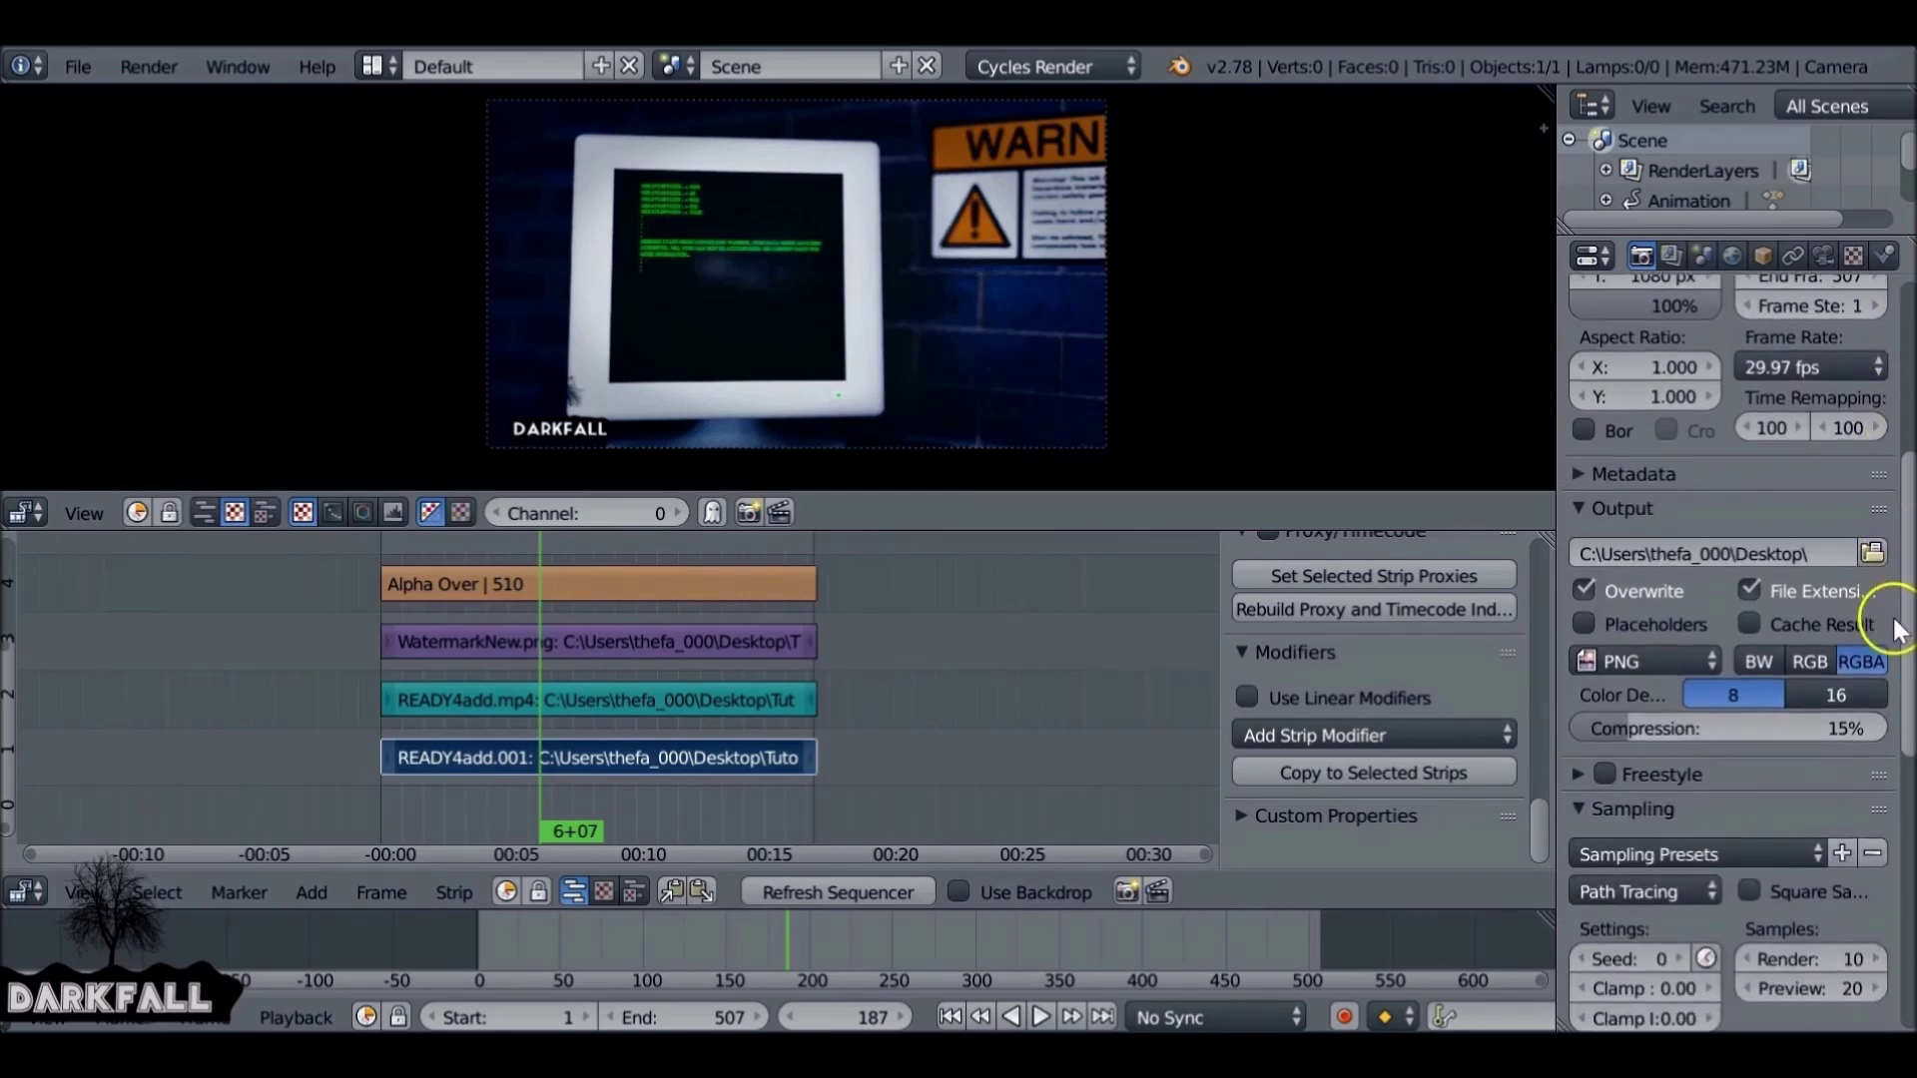
{"action": "left_click", "coordinate": [1870, 554]}
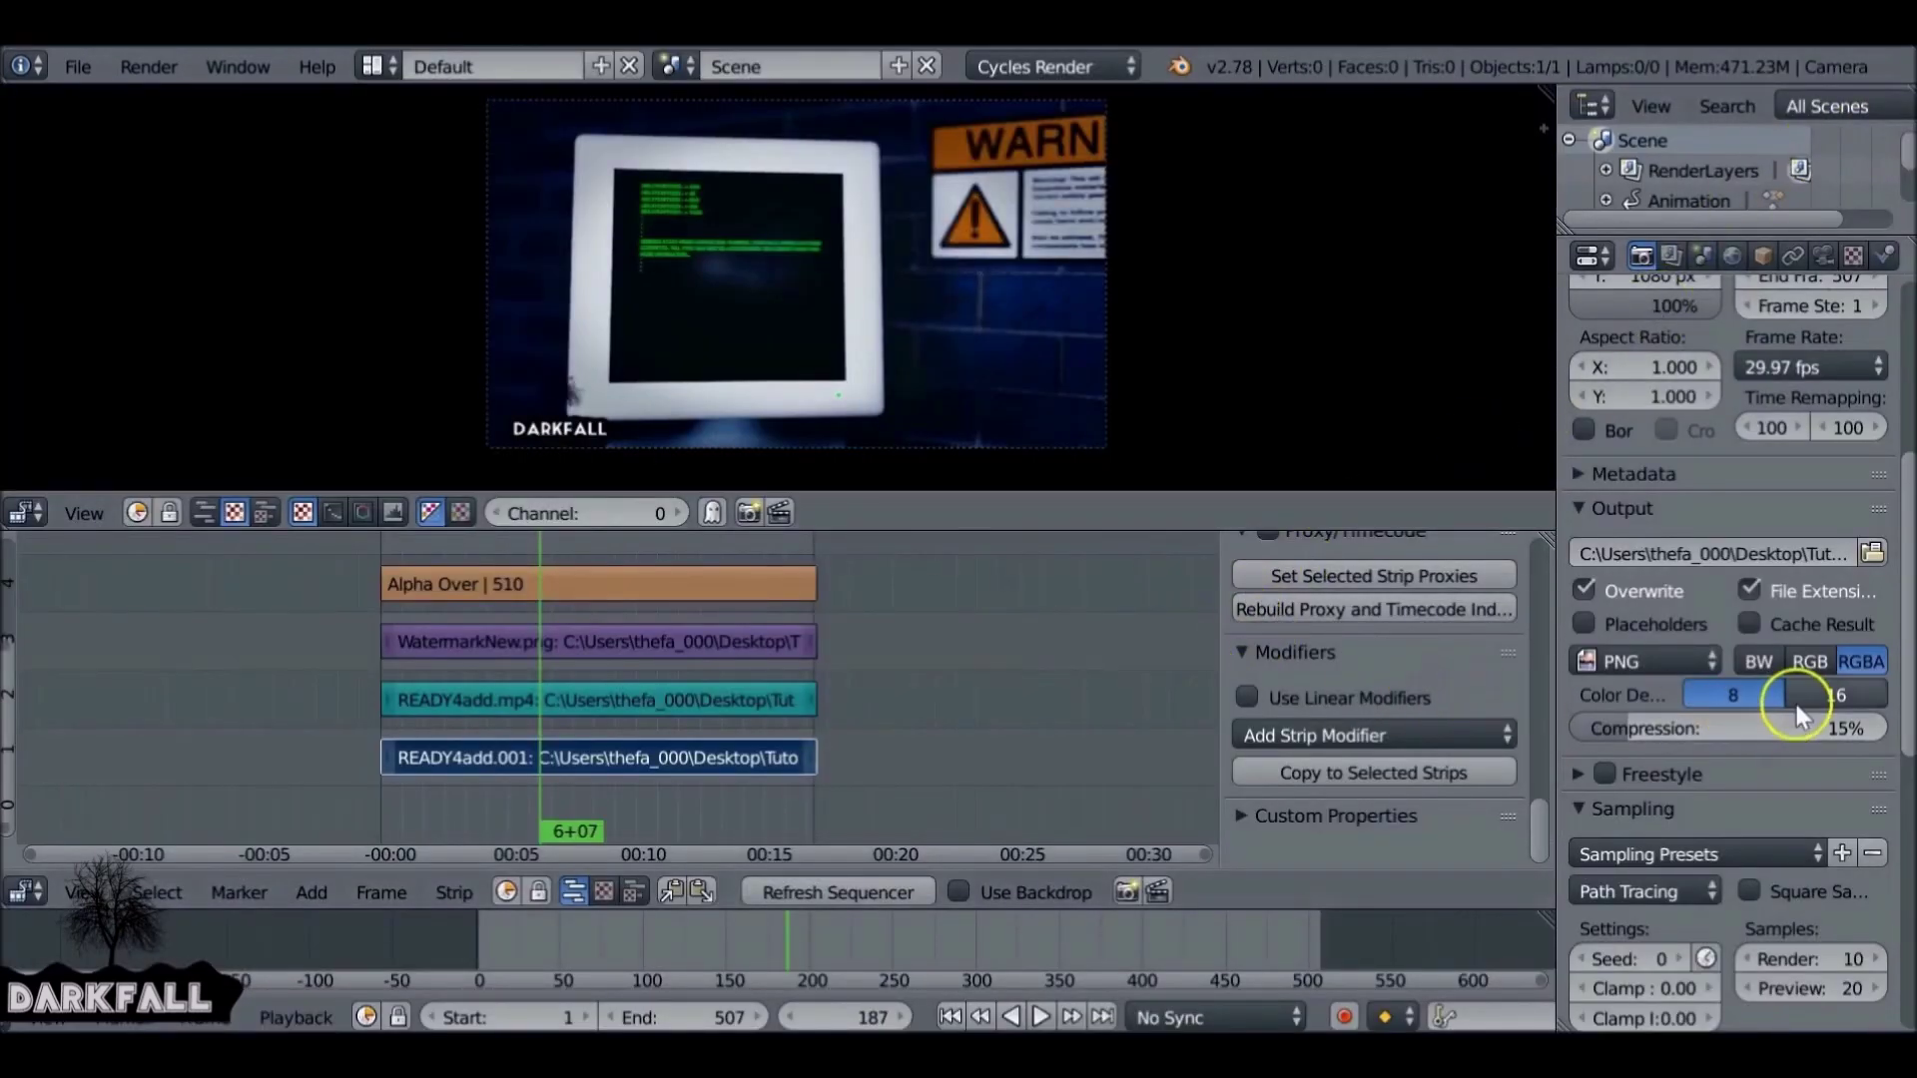
{"action": "left_click", "coordinate": [1667, 664]}
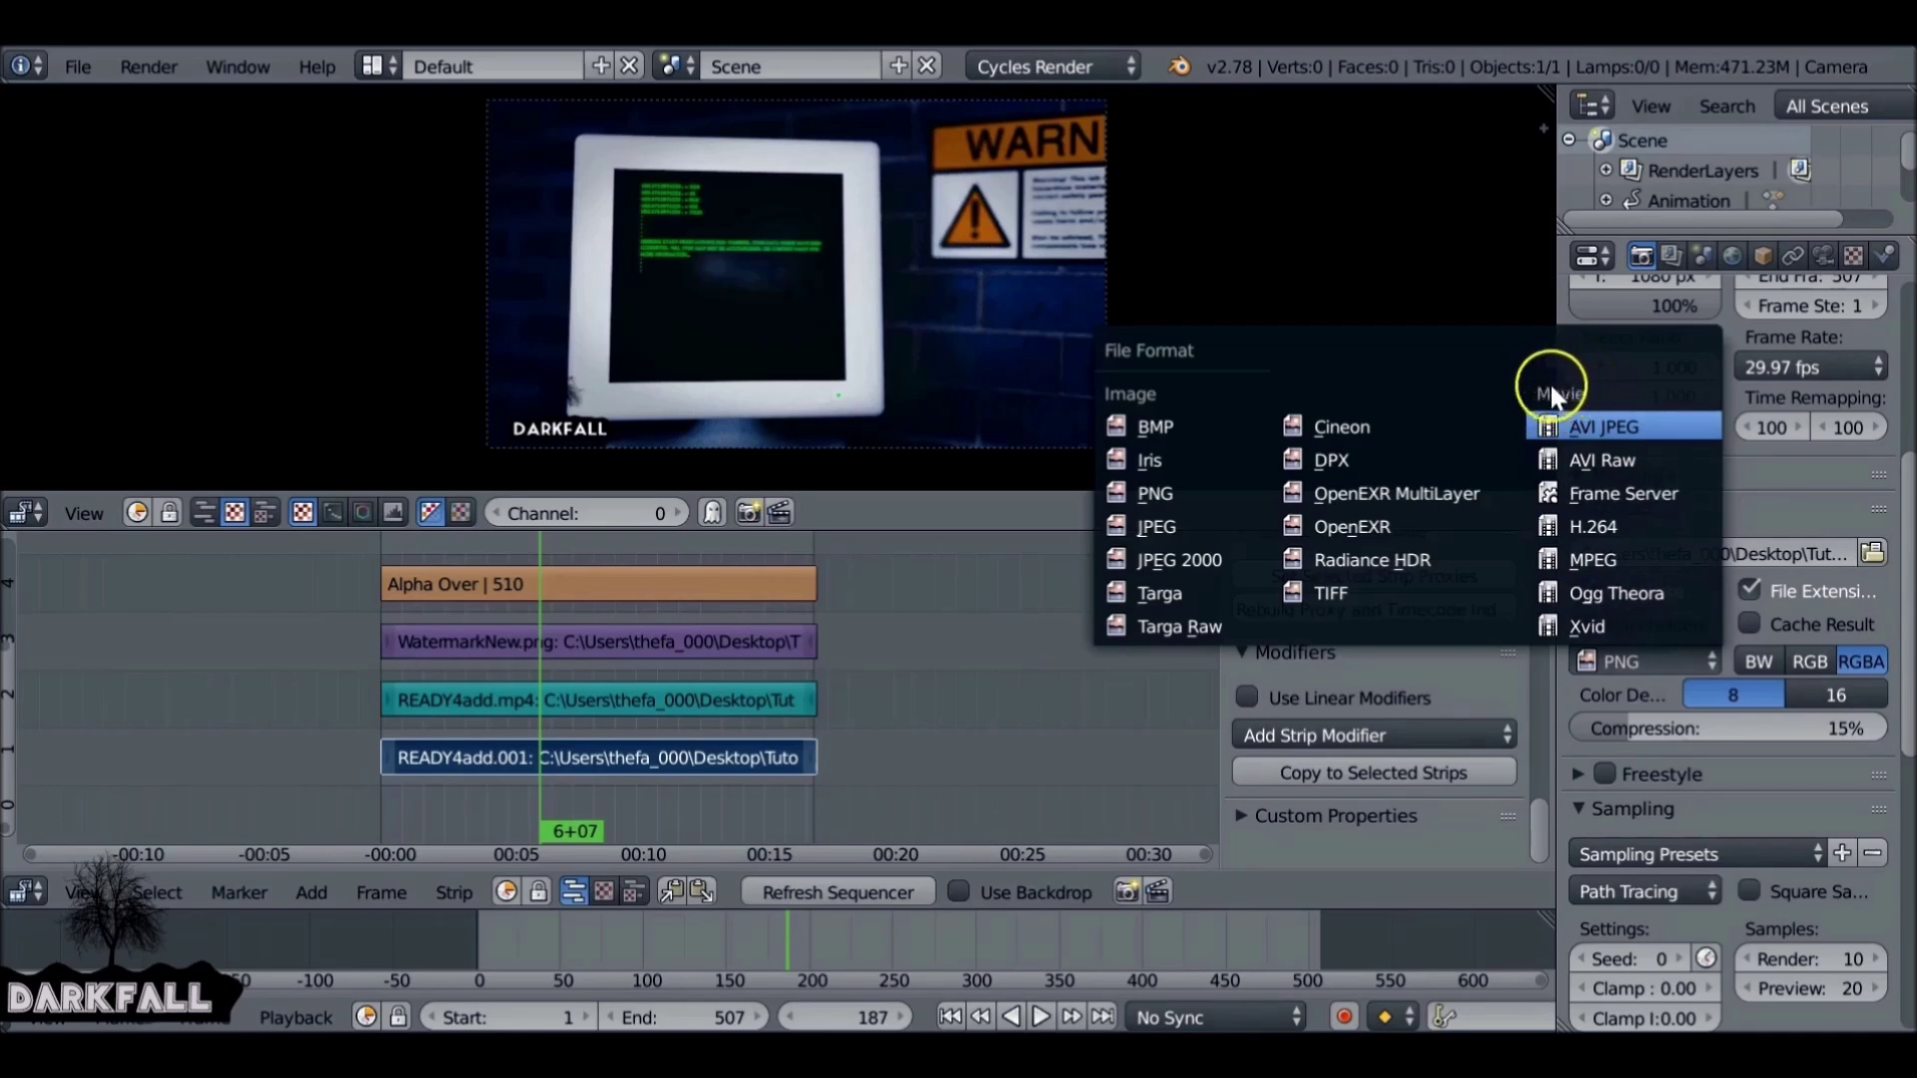
{"action": "left_click", "coordinate": [1634, 521]}
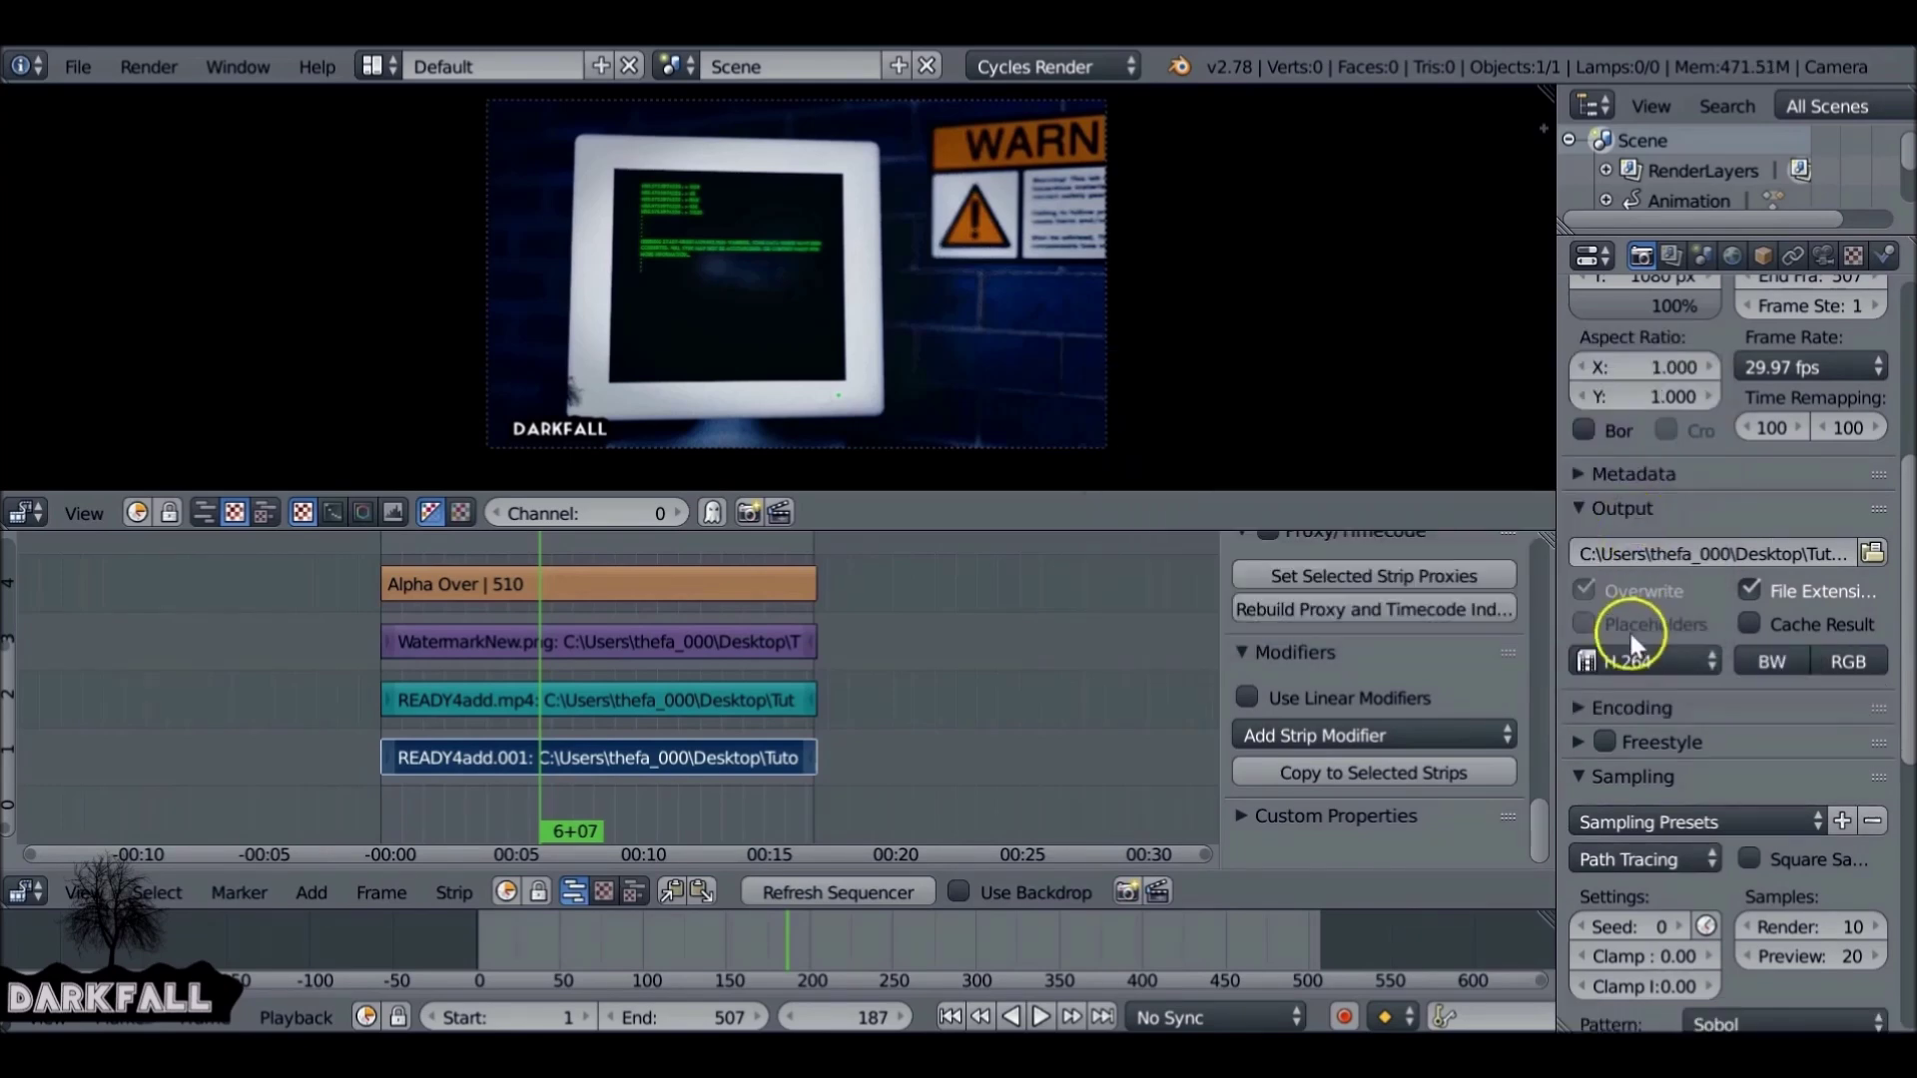
- Select the READY4add.mp4 audio strip in channel 2 and set the audio codec in the encoding settings to MP3
{"action": "left_click", "coordinate": [1597, 703]}
{"action": "scroll", "coordinate": [1596, 701], "scroll_direction": "down", "scroll_amount": 3}
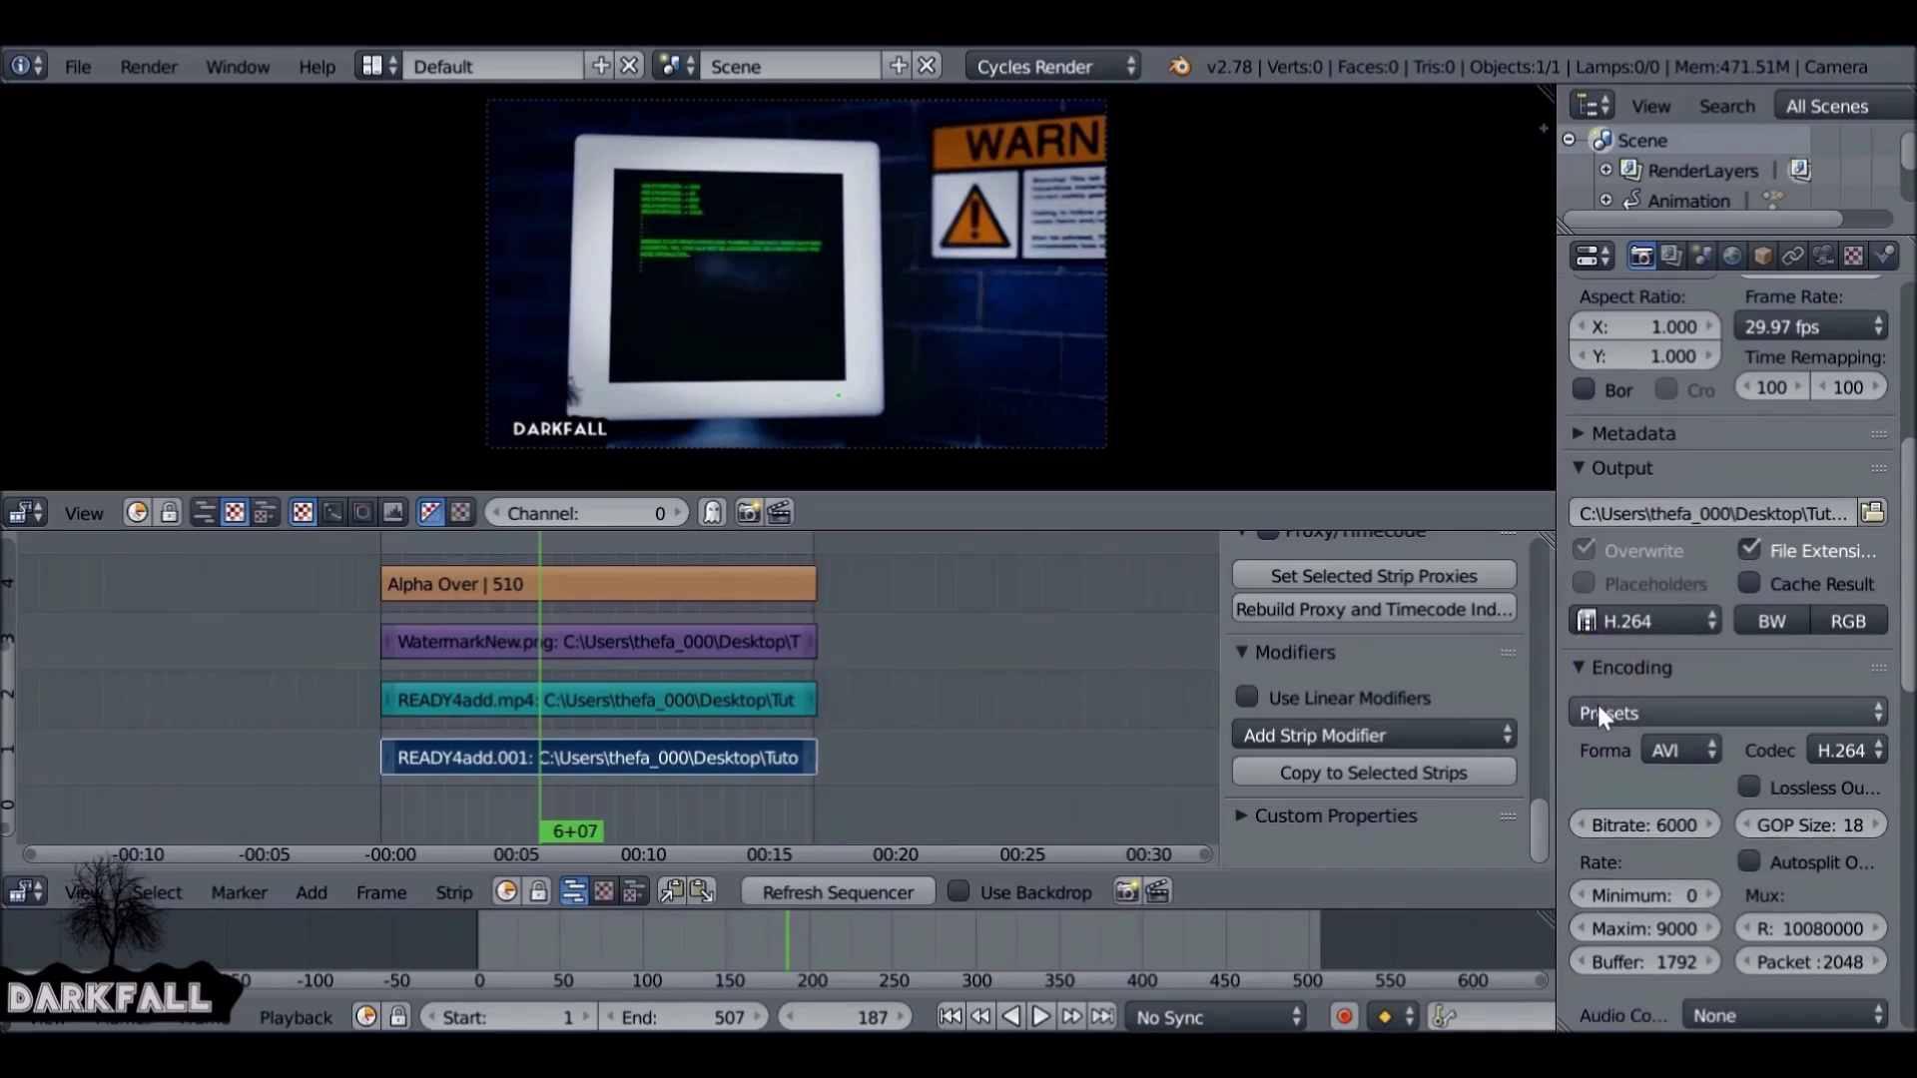
{"action": "scroll", "coordinate": [1634, 761], "scroll_direction": "down", "scroll_amount": 3}
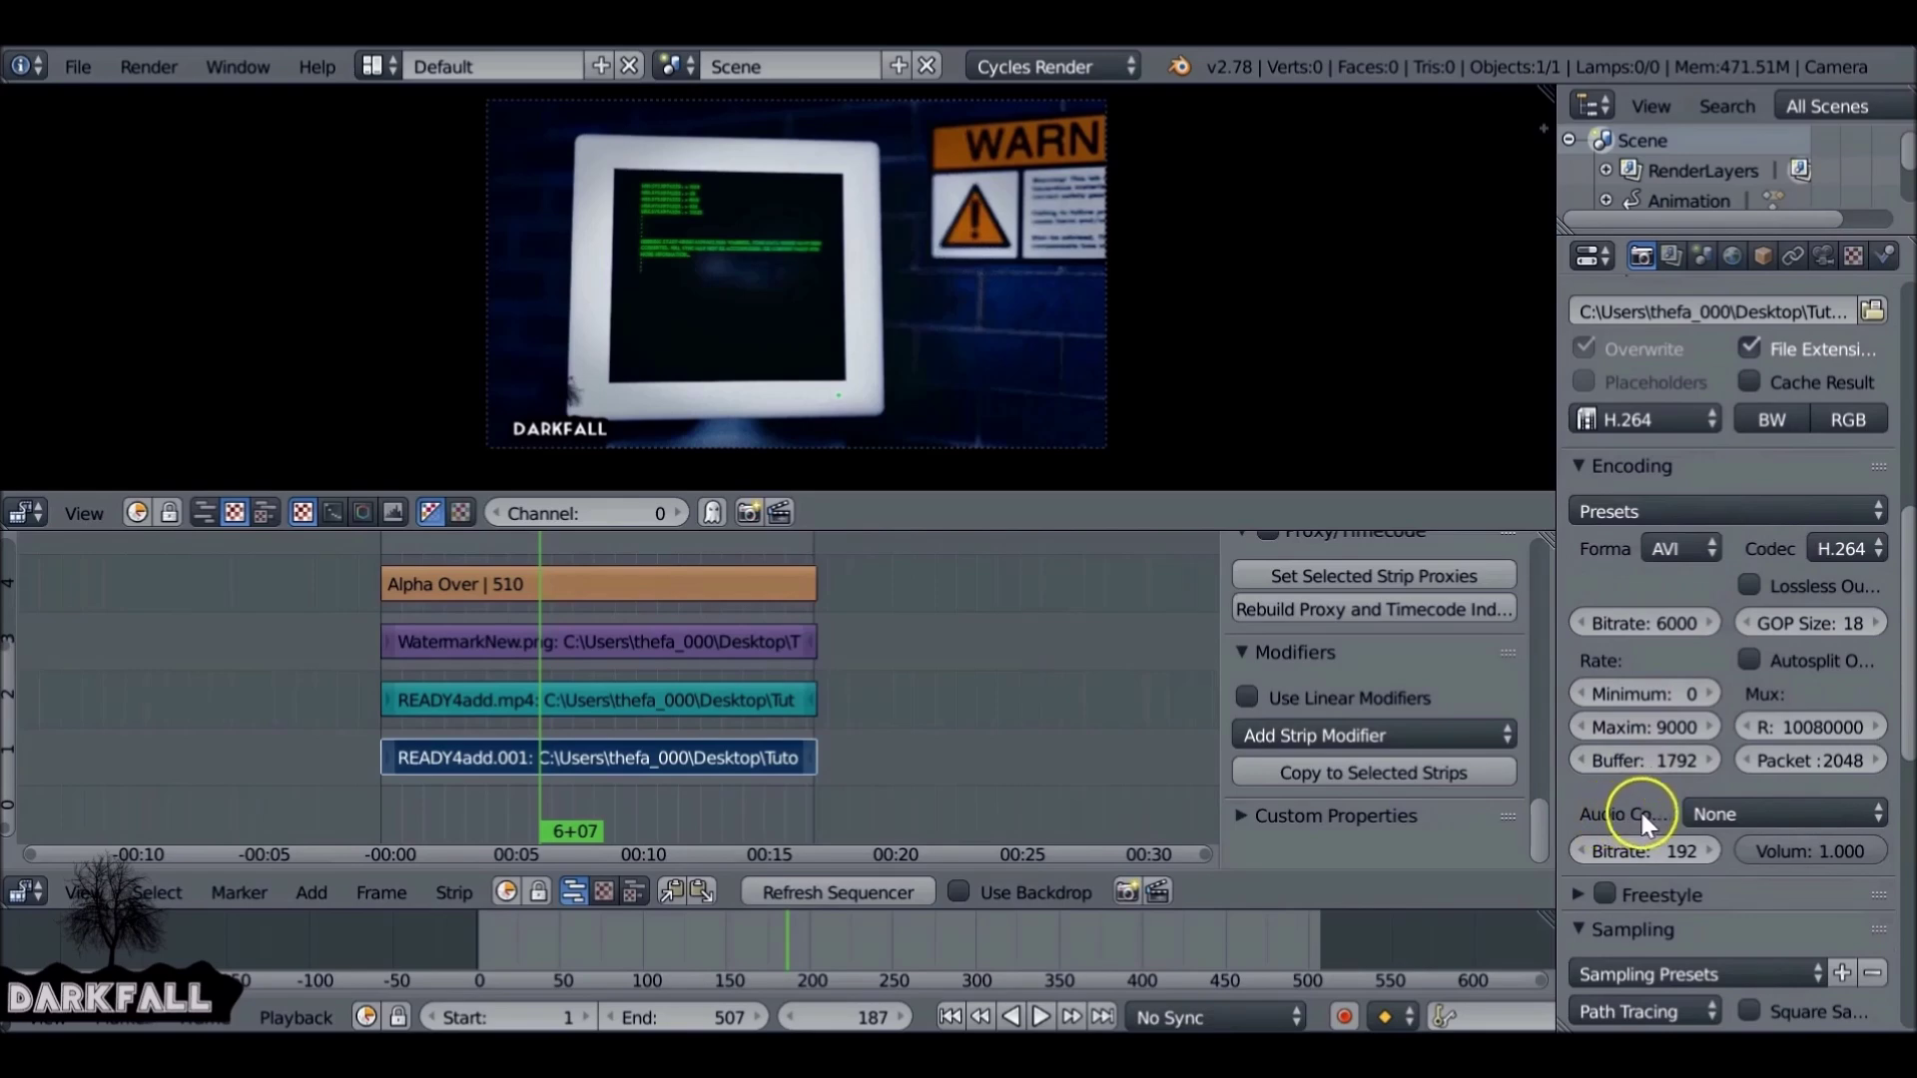
{"action": "right_click", "coordinate": [761, 700]}
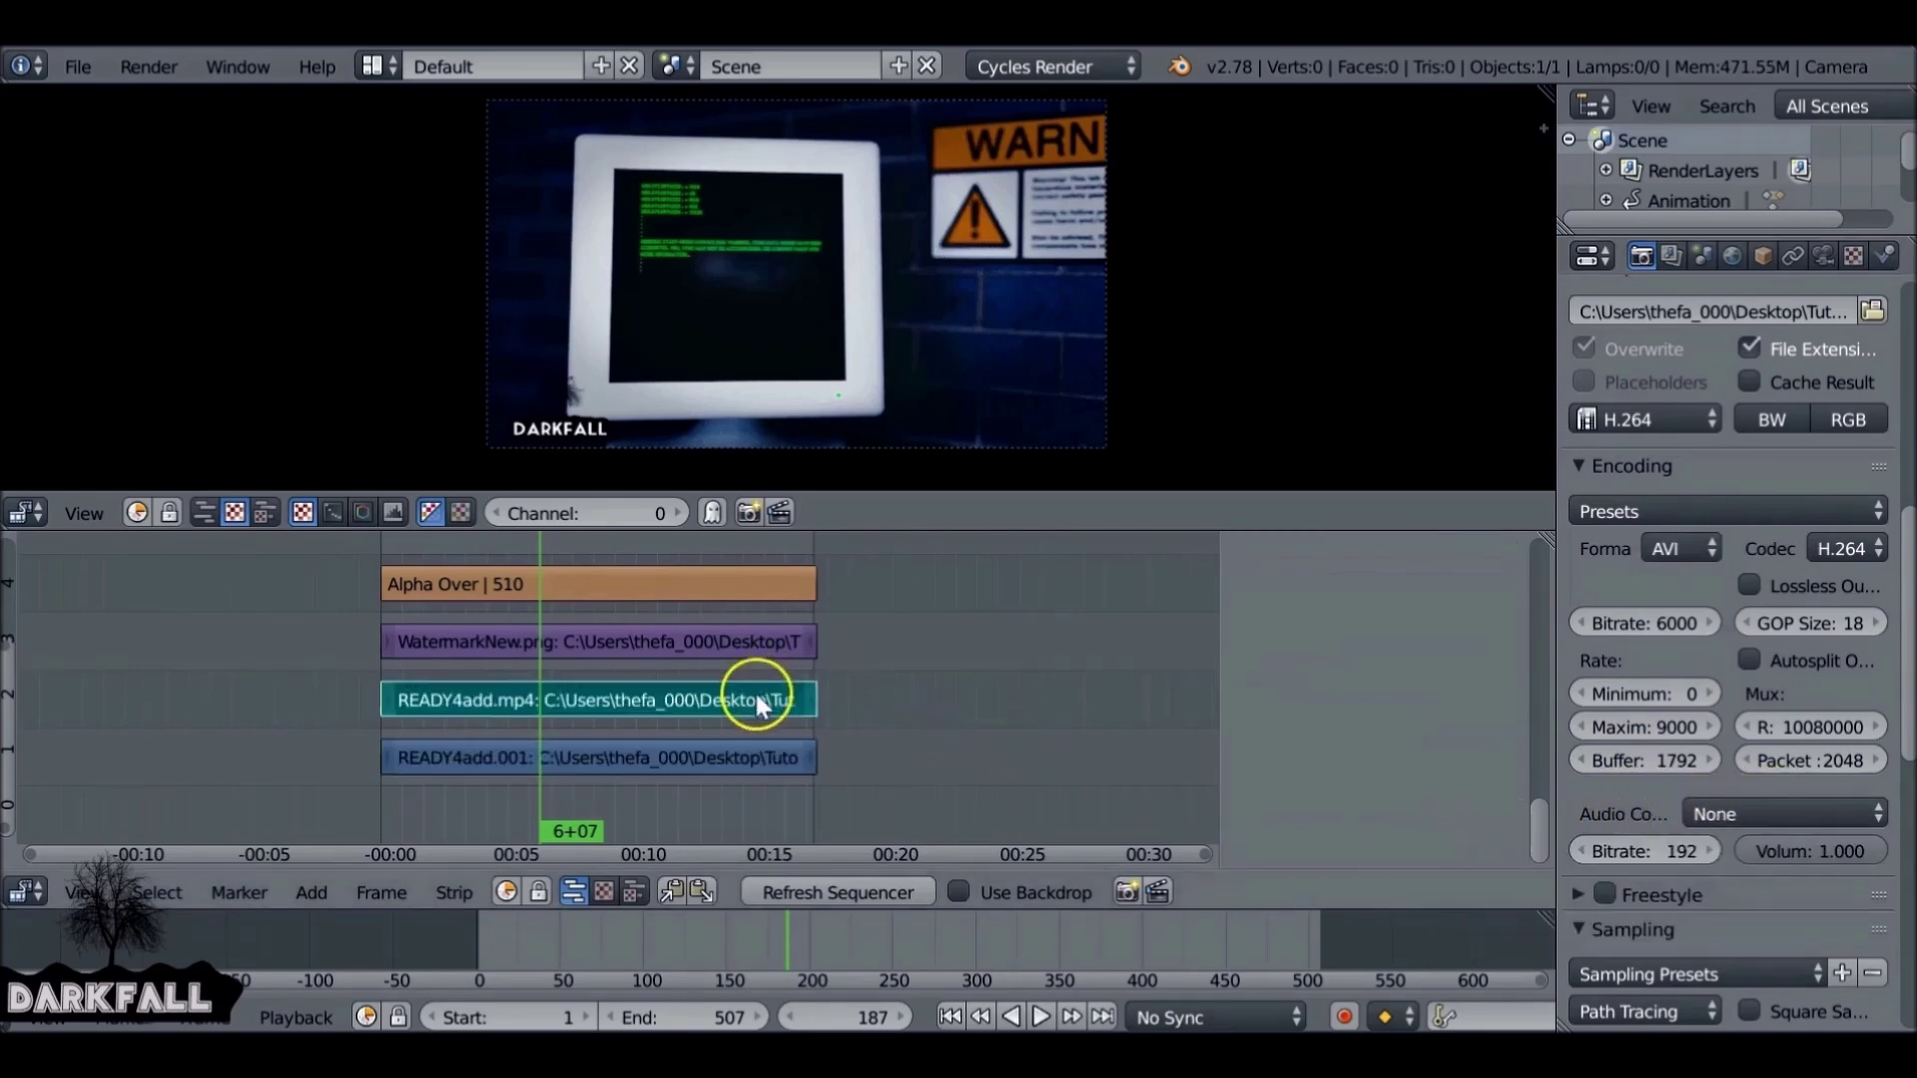
{"action": "left_click", "coordinate": [1765, 809]}
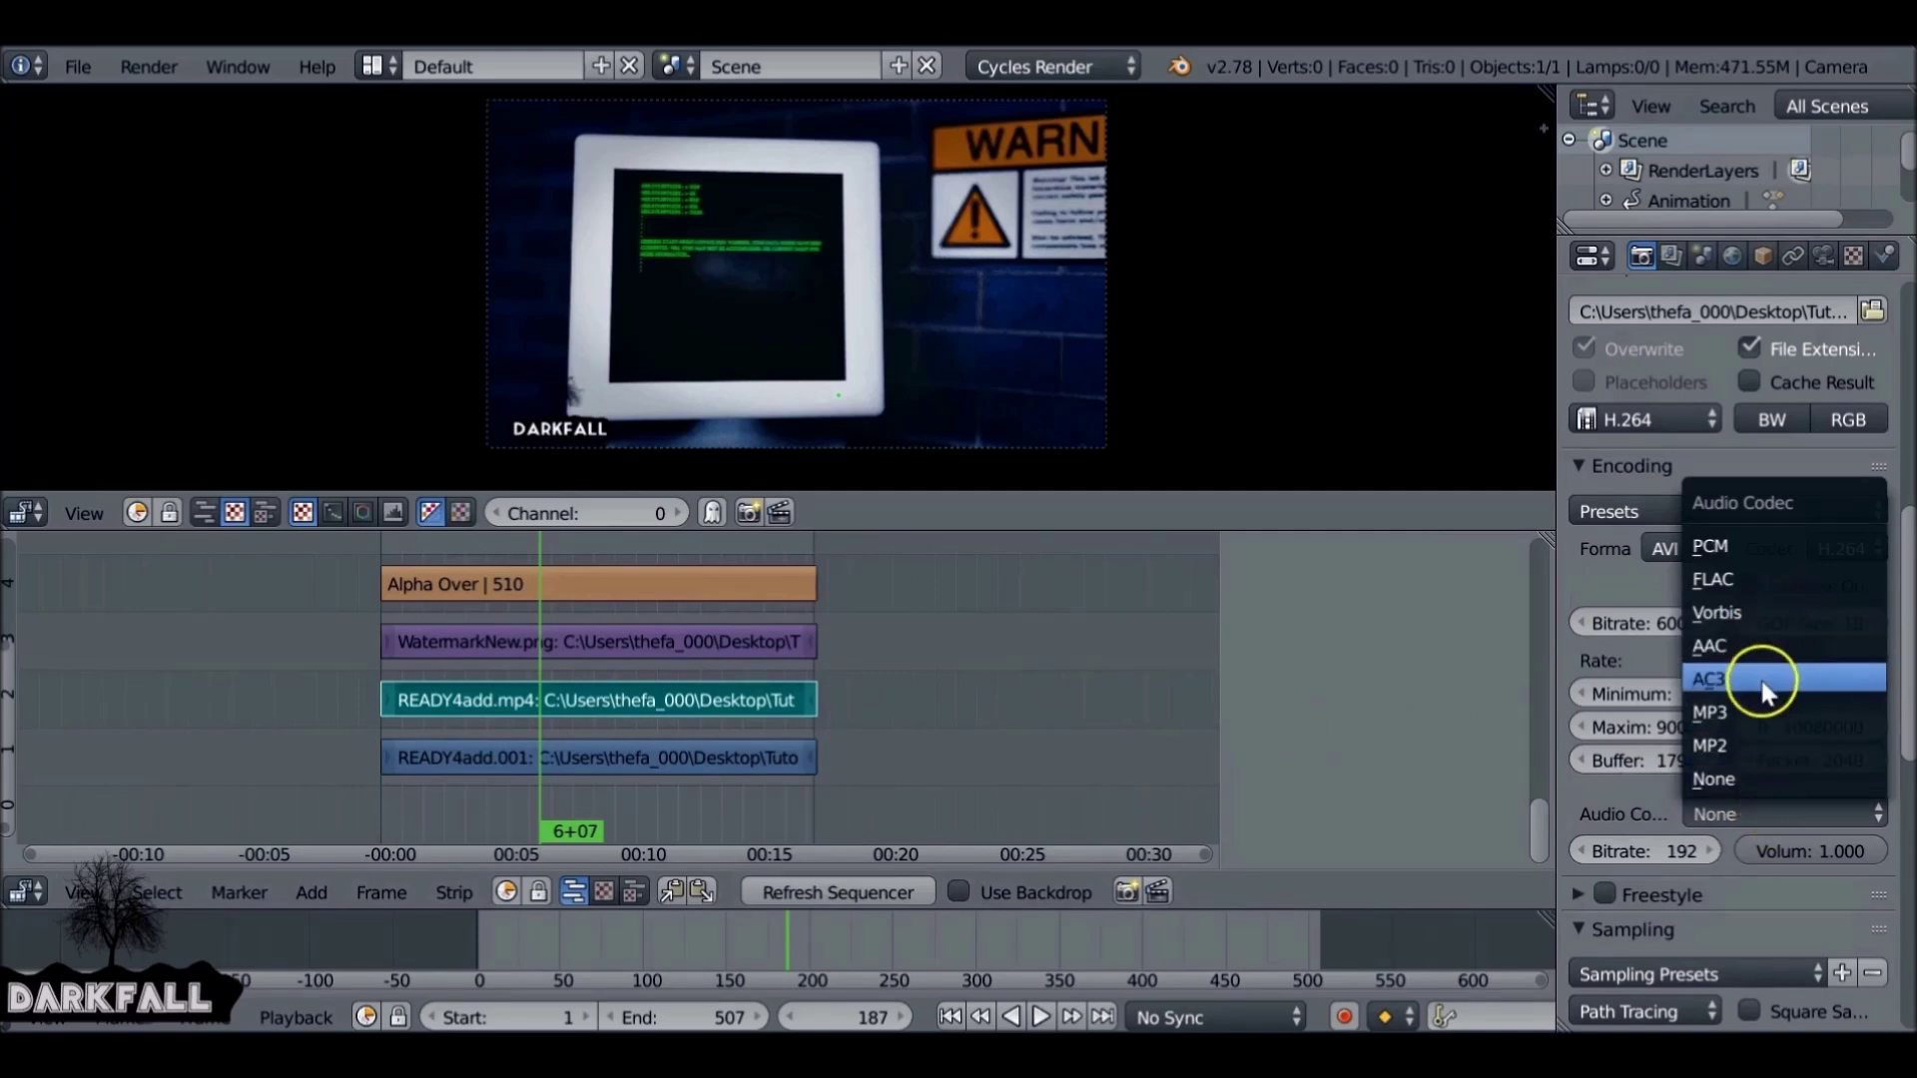
{"action": "left_click", "coordinate": [1758, 707]}
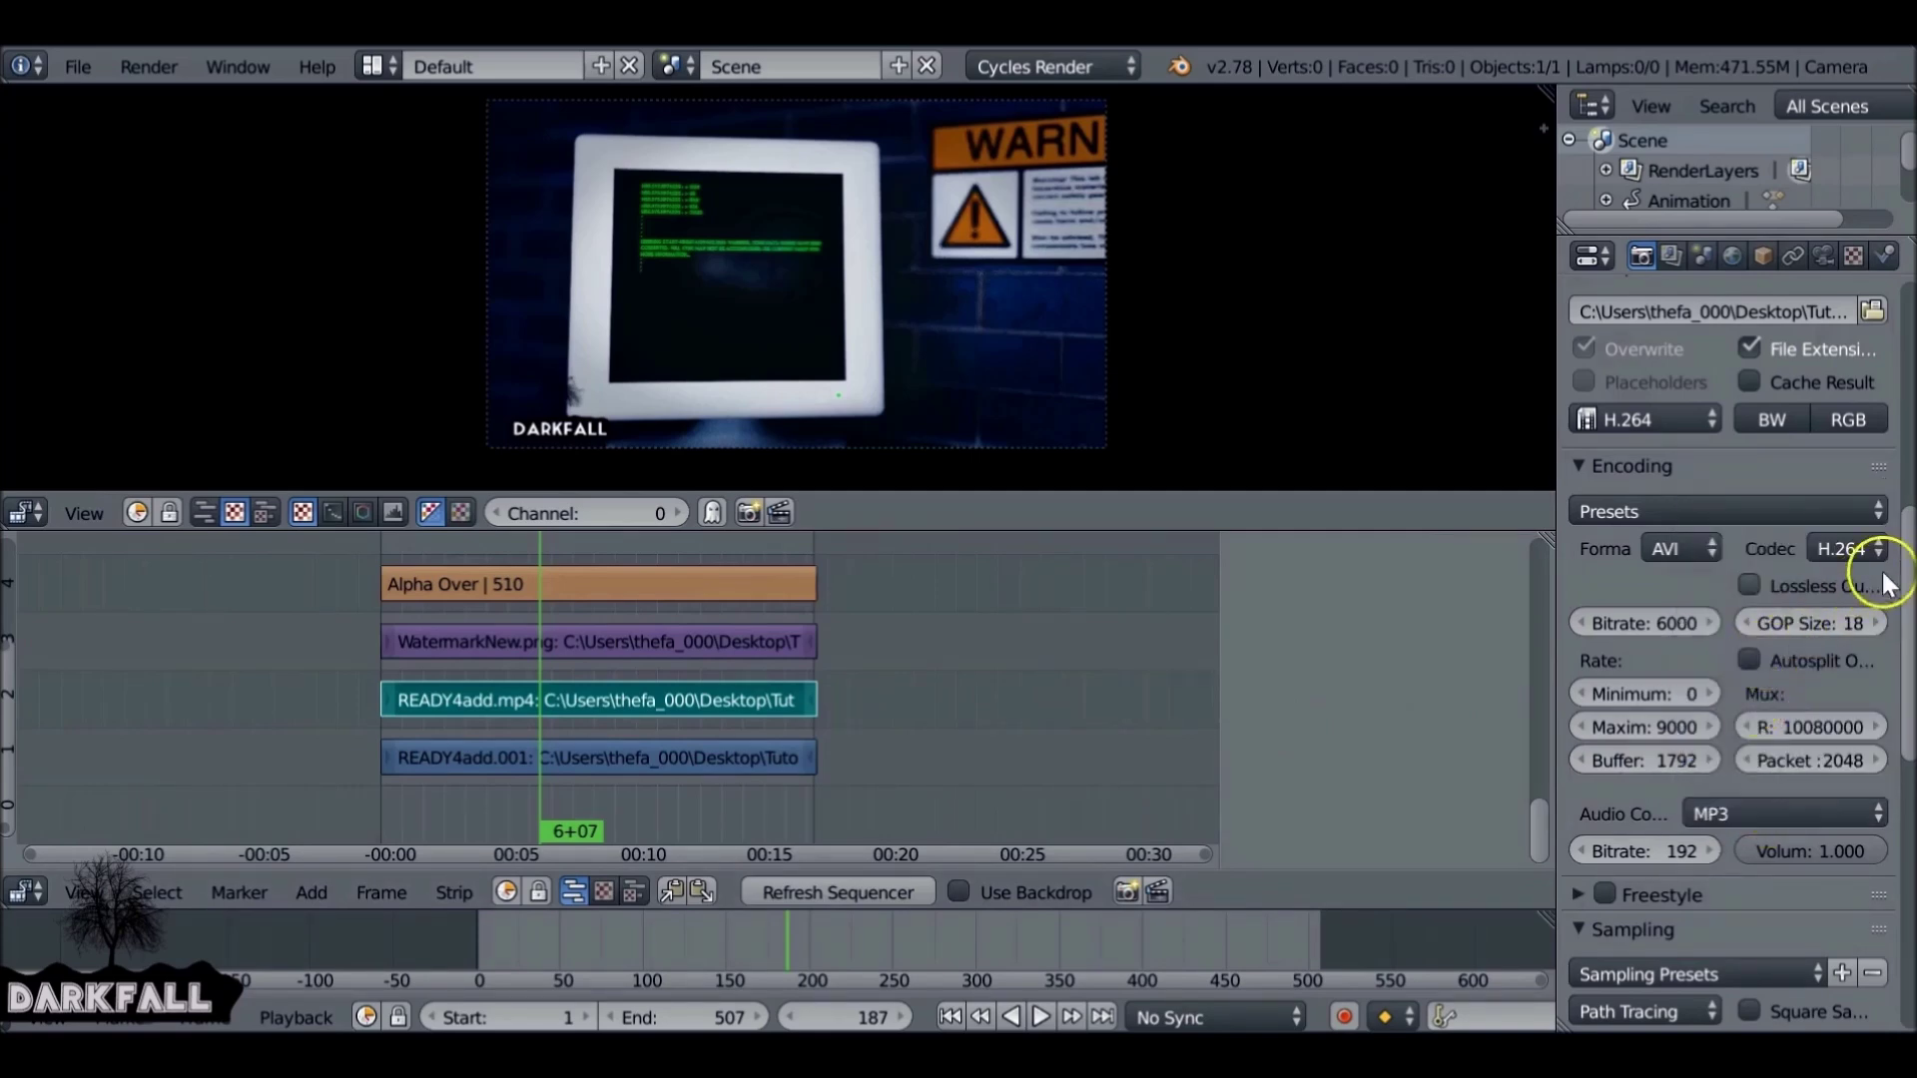
- Start rendering the sequence as an animation and abort the render at frame 35
{"action": "left_click_drag", "start_coordinate": [1904, 556], "coordinate": [1891, 315]}
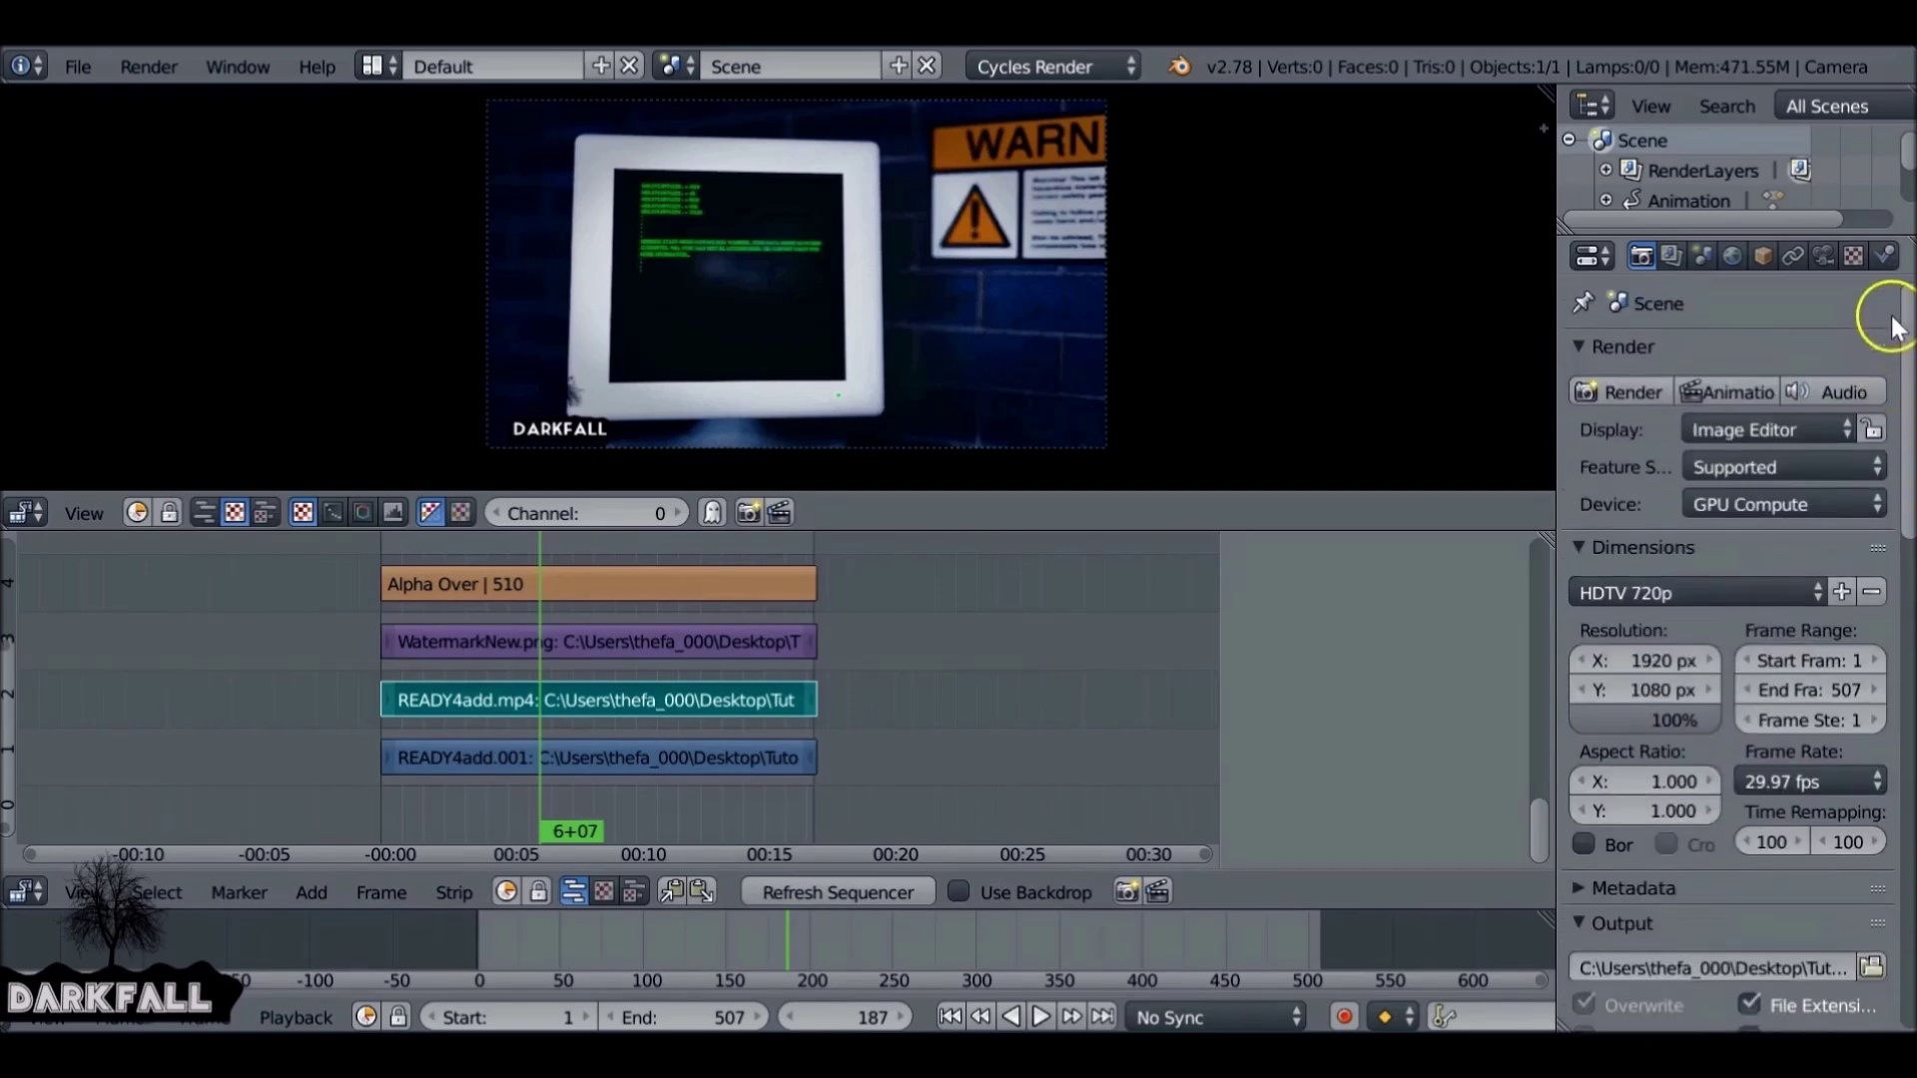
{"action": "left_click", "coordinate": [1158, 889]}
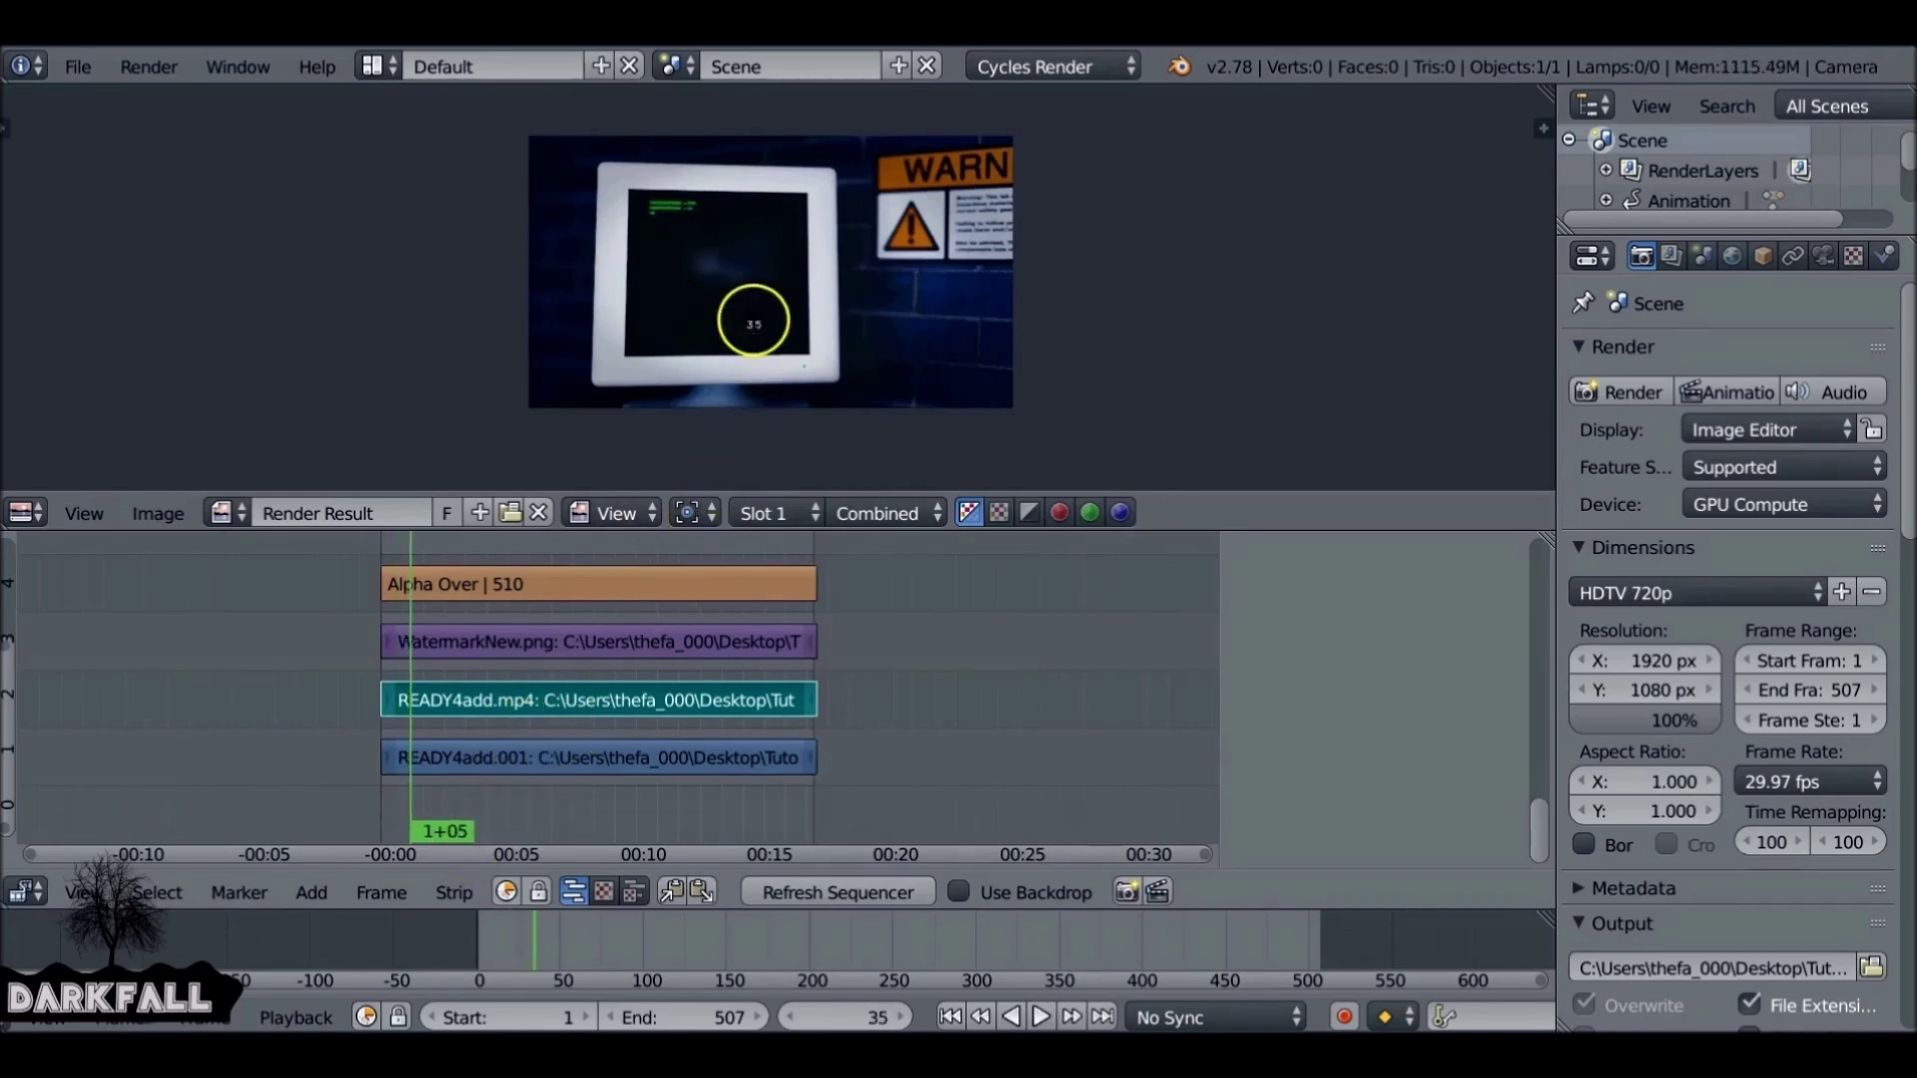
{"action": "key", "text": "Escape"}
- Scrub the timeline to frame 504, near the end of the strips
{"action": "scroll", "coordinate": [580, 731], "scroll_direction": "down", "scroll_amount": 7}
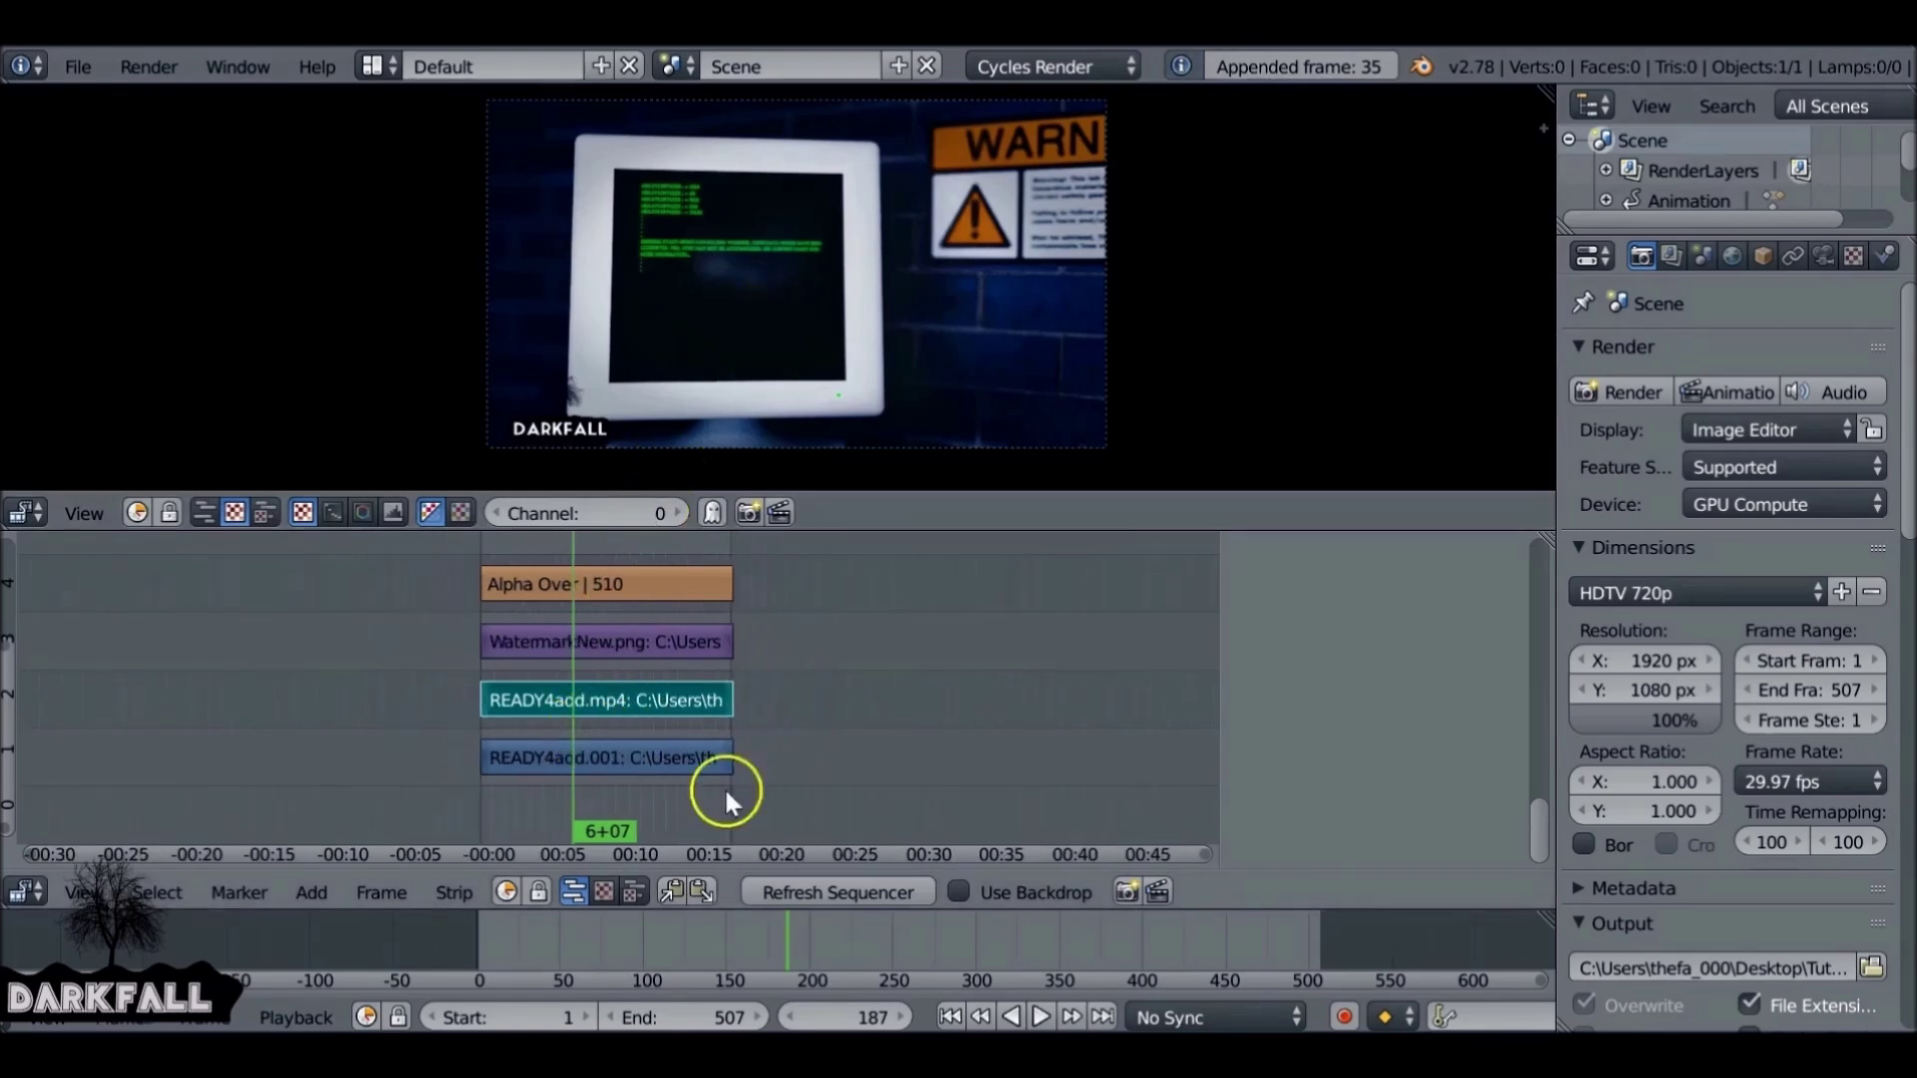
{"action": "mouse_move", "coordinate": [1332, 944]}
{"action": "left_mouse_down"}
{"action": "mouse_move", "coordinate": [1276, 954]}
{"action": "mouse_move", "coordinate": [1314, 947]}
{"action": "left_mouse_up"}
{"action": "key", "text": "alt+a"}
- Extend the timeline's end frame to 17807 and return the playhead to frame 0
{"action": "scroll", "coordinate": [1315, 947], "scroll_direction": "down", "scroll_amount": 8}
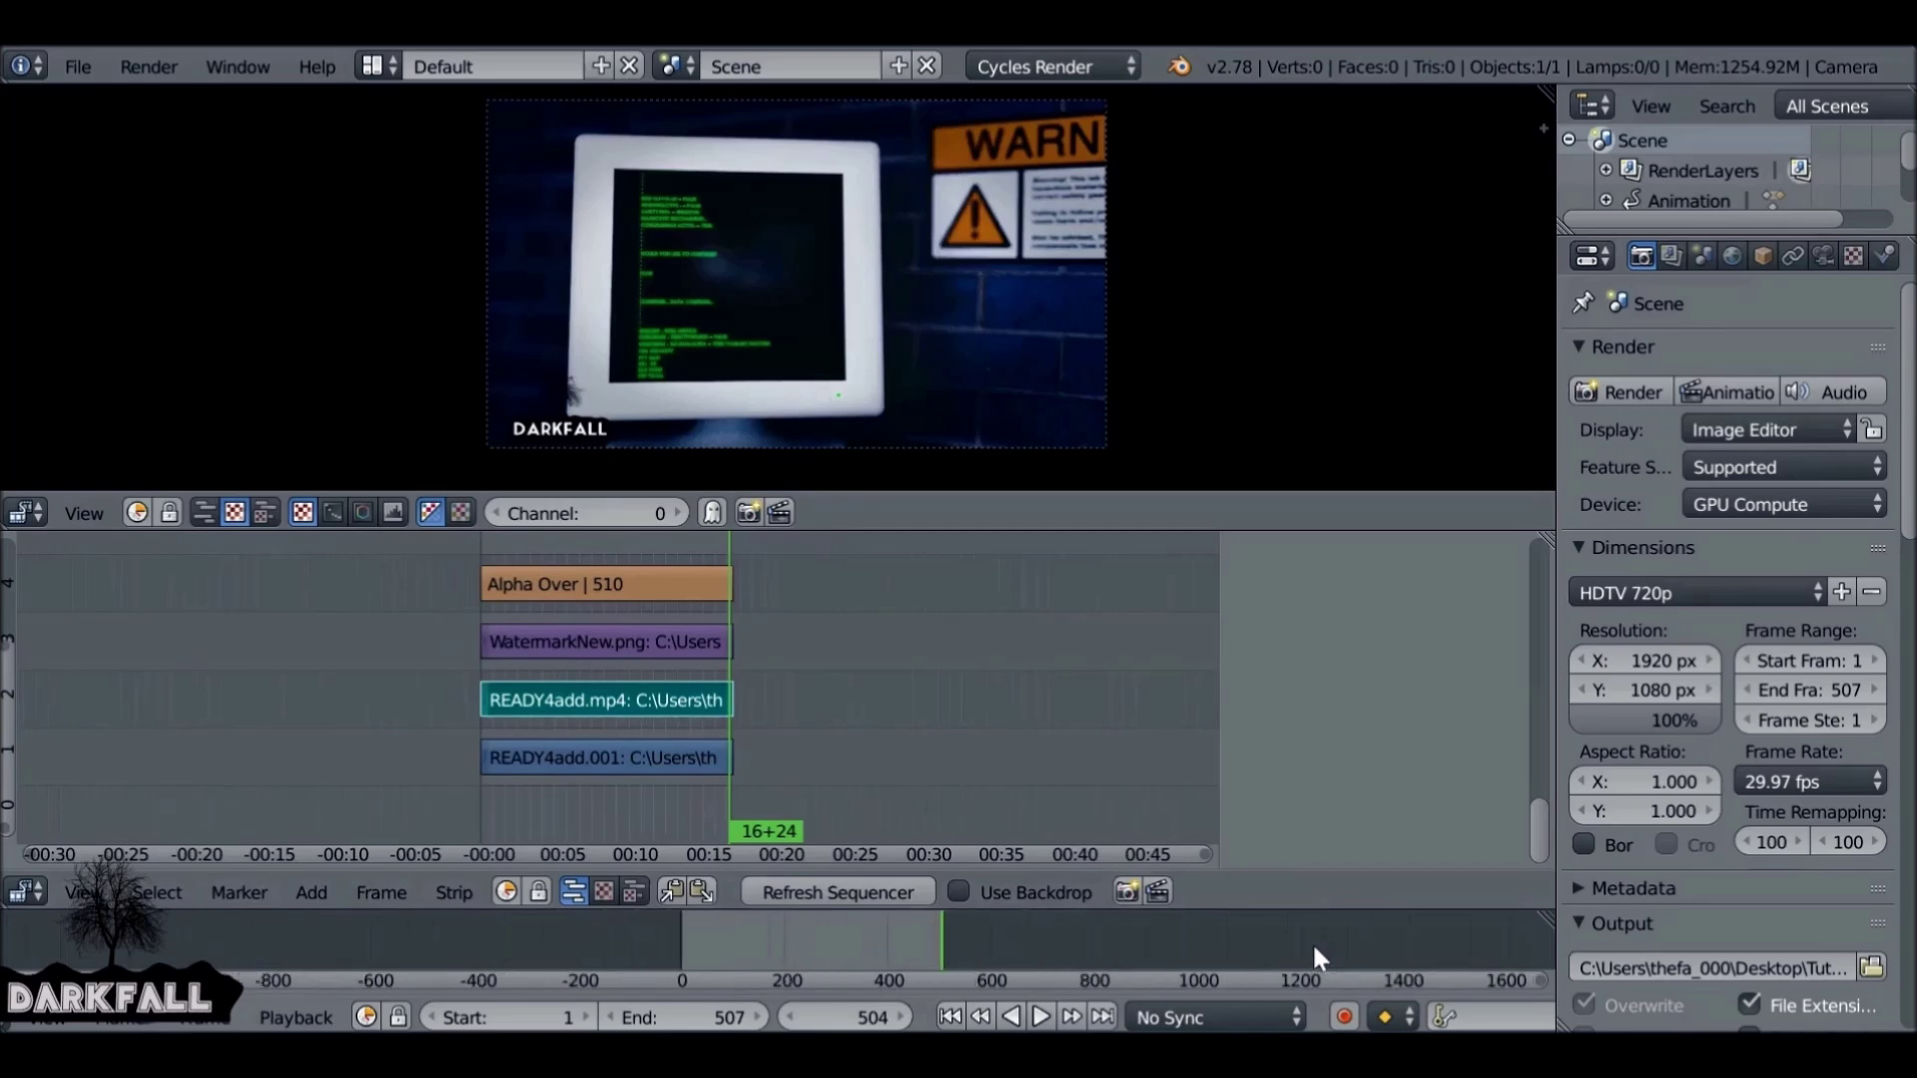
{"action": "scroll", "coordinate": [907, 932], "scroll_direction": "down", "scroll_amount": 10}
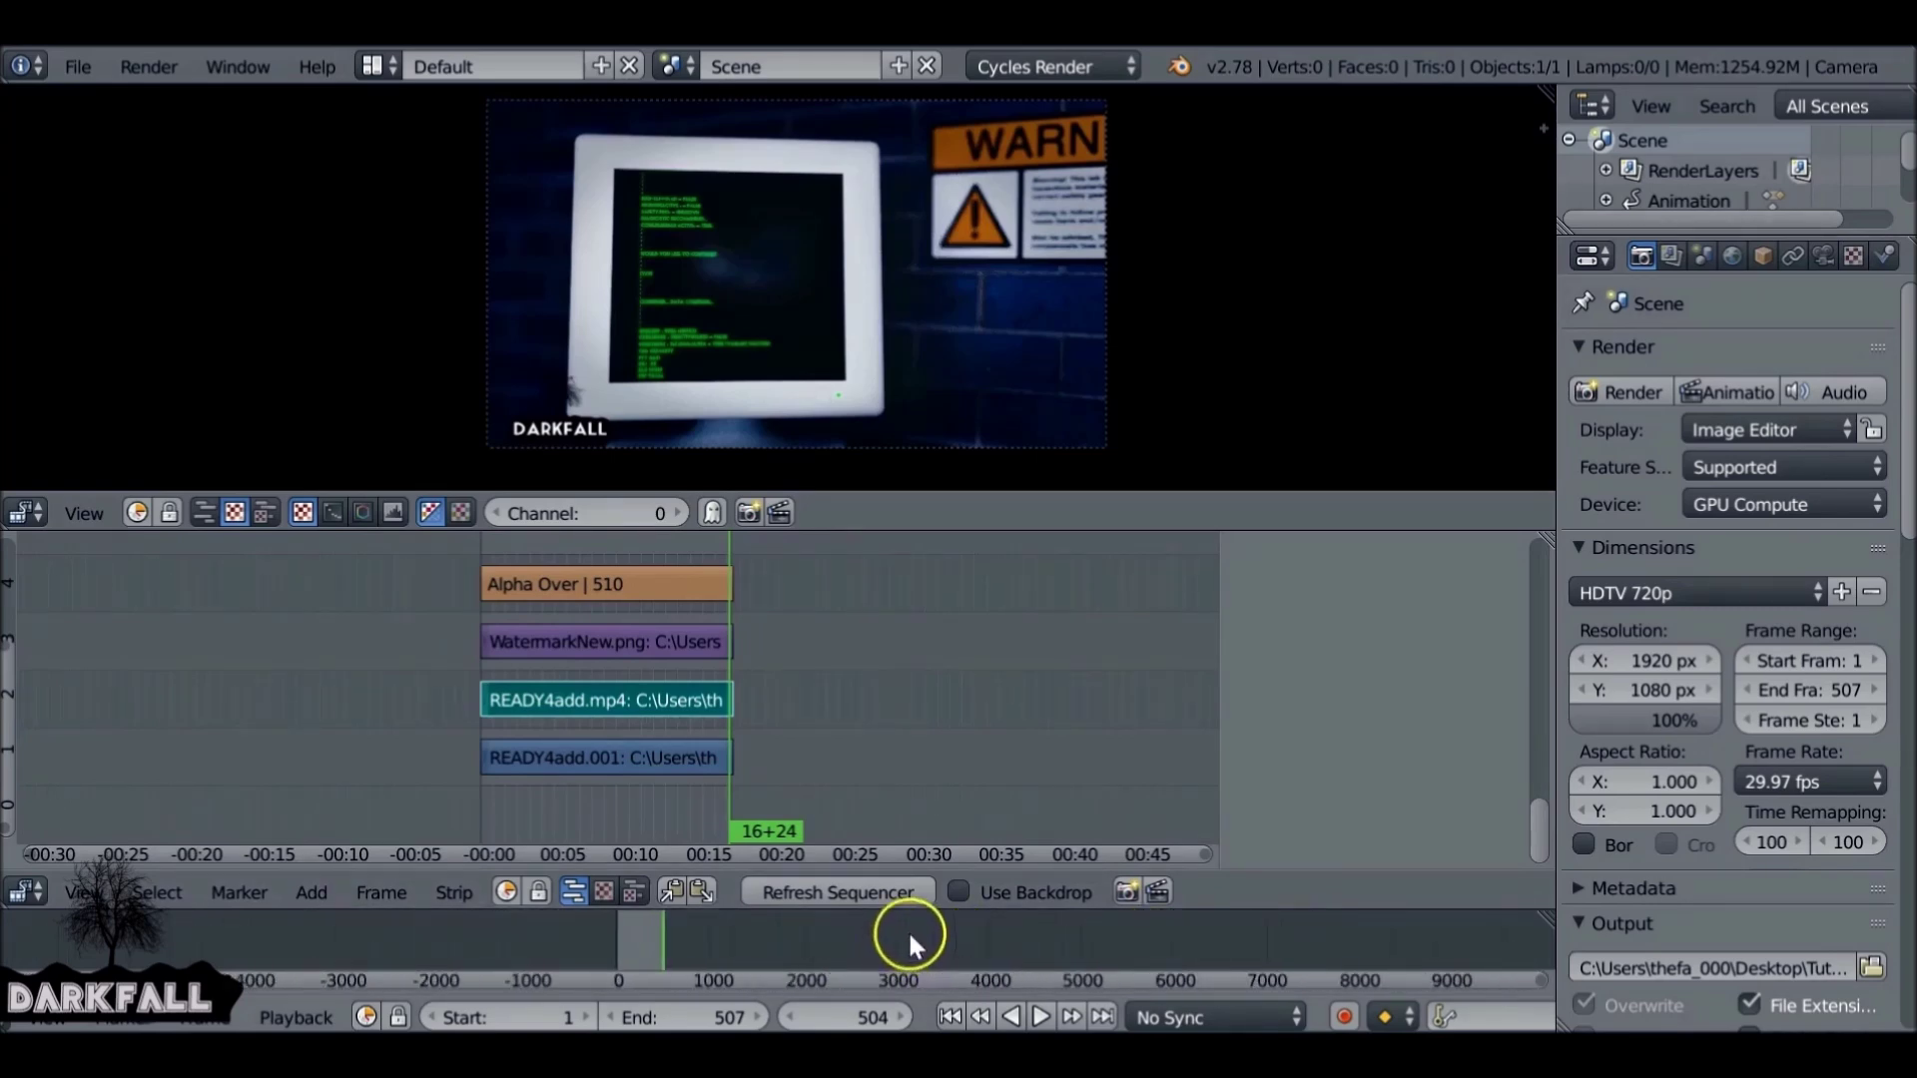
{"action": "scroll", "coordinate": [1018, 932], "scroll_direction": "down", "scroll_amount": 2}
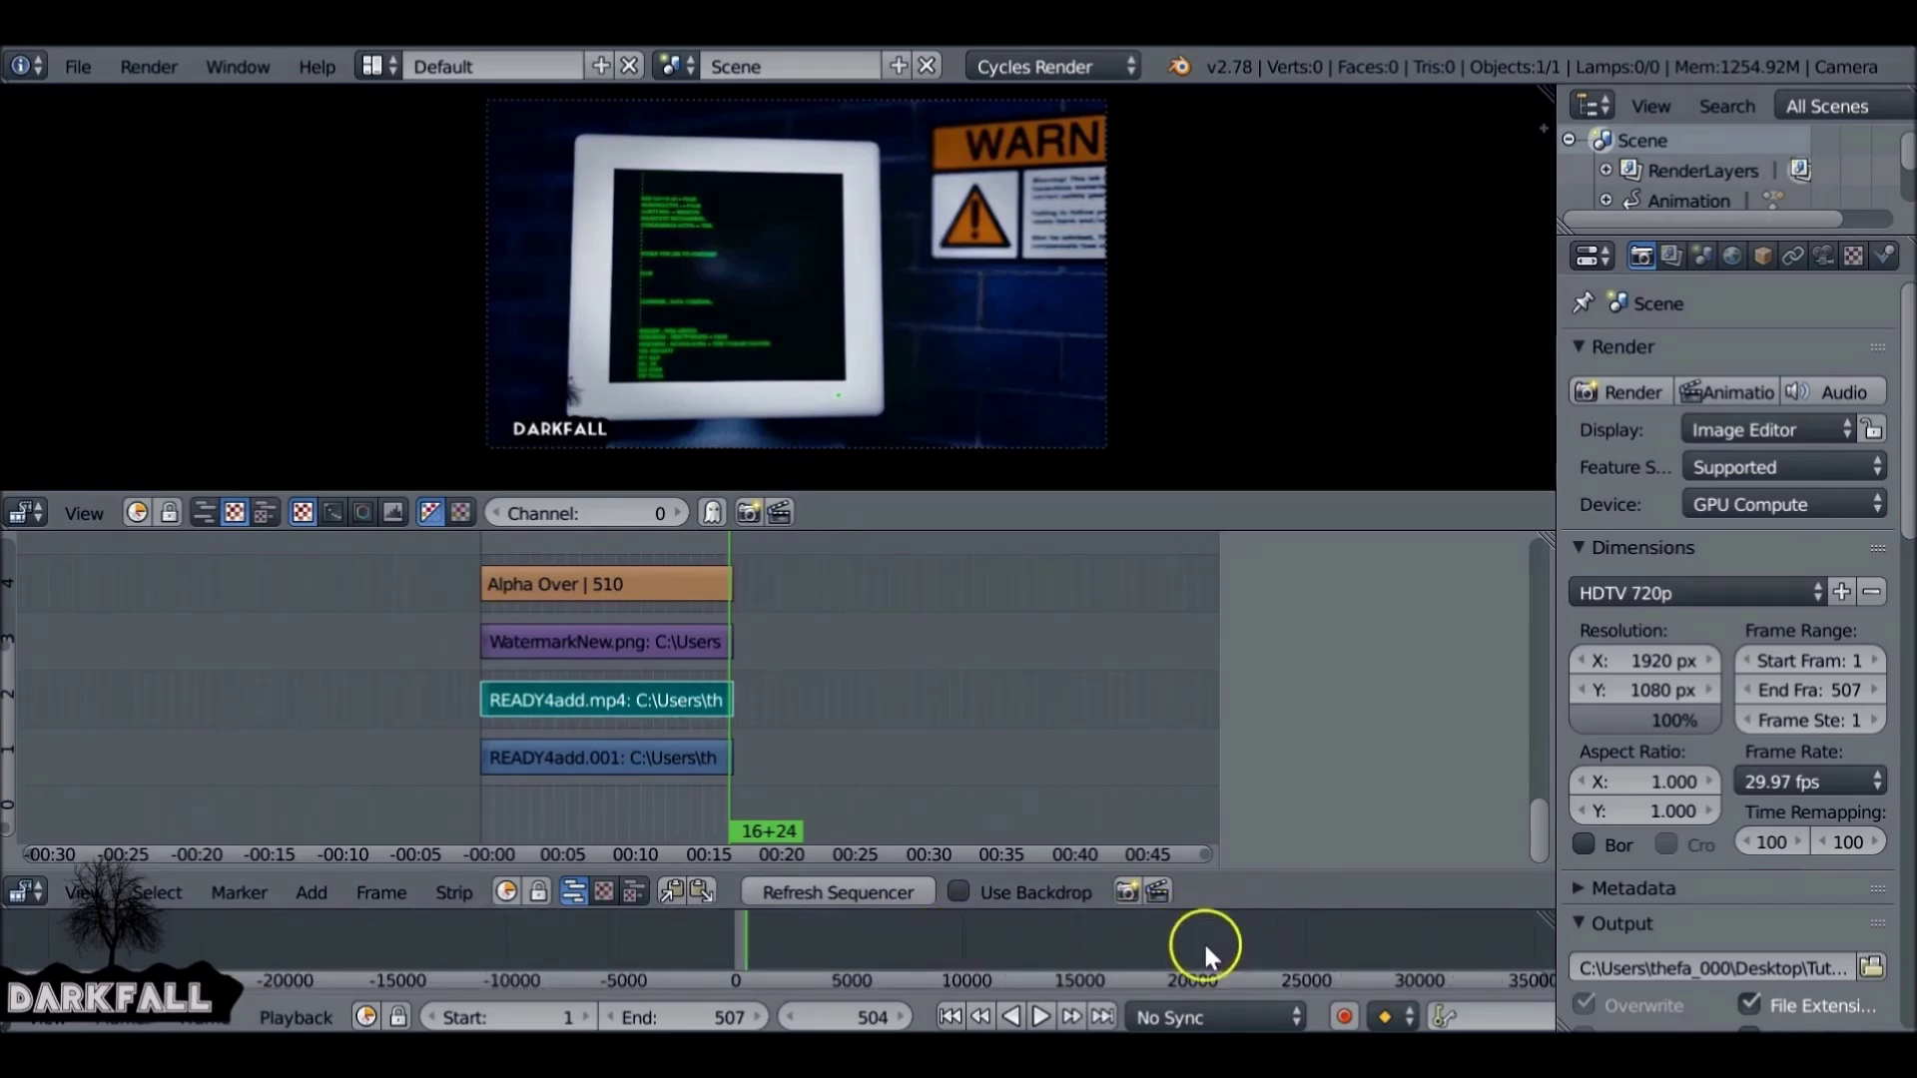
{"action": "mouse_move", "coordinate": [1070, 941]}
{"action": "left_mouse_down"}
{"action": "mouse_move", "coordinate": [1148, 942]}
{"action": "mouse_move", "coordinate": [709, 955]}
{"action": "left_mouse_up"}
{"action": "key", "text": "alt+a"}
{"action": "key", "text": "e"}
{"action": "key", "text": "alt+a"}
{"action": "key", "text": "alt+a"}
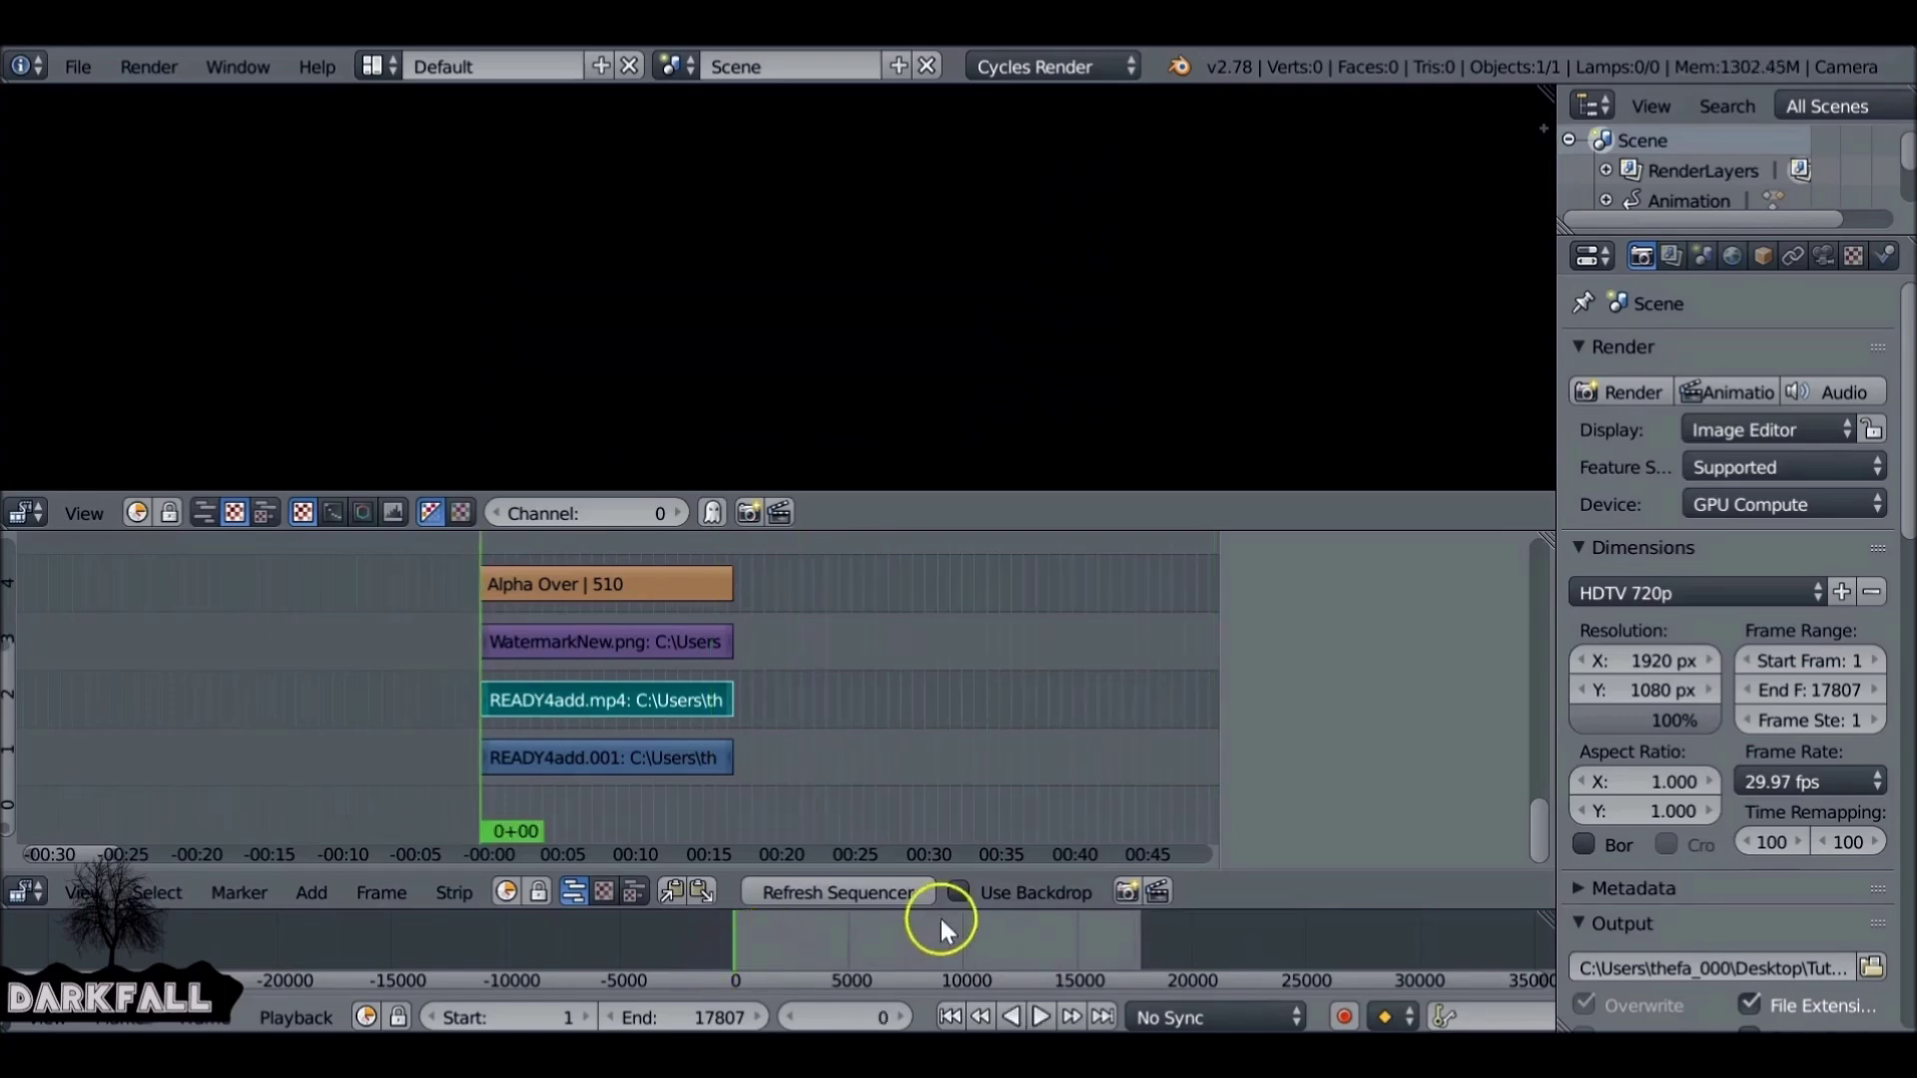
- Render the animation with the extended frame range and abort it at frame 38
{"action": "left_click", "coordinate": [1130, 890]}
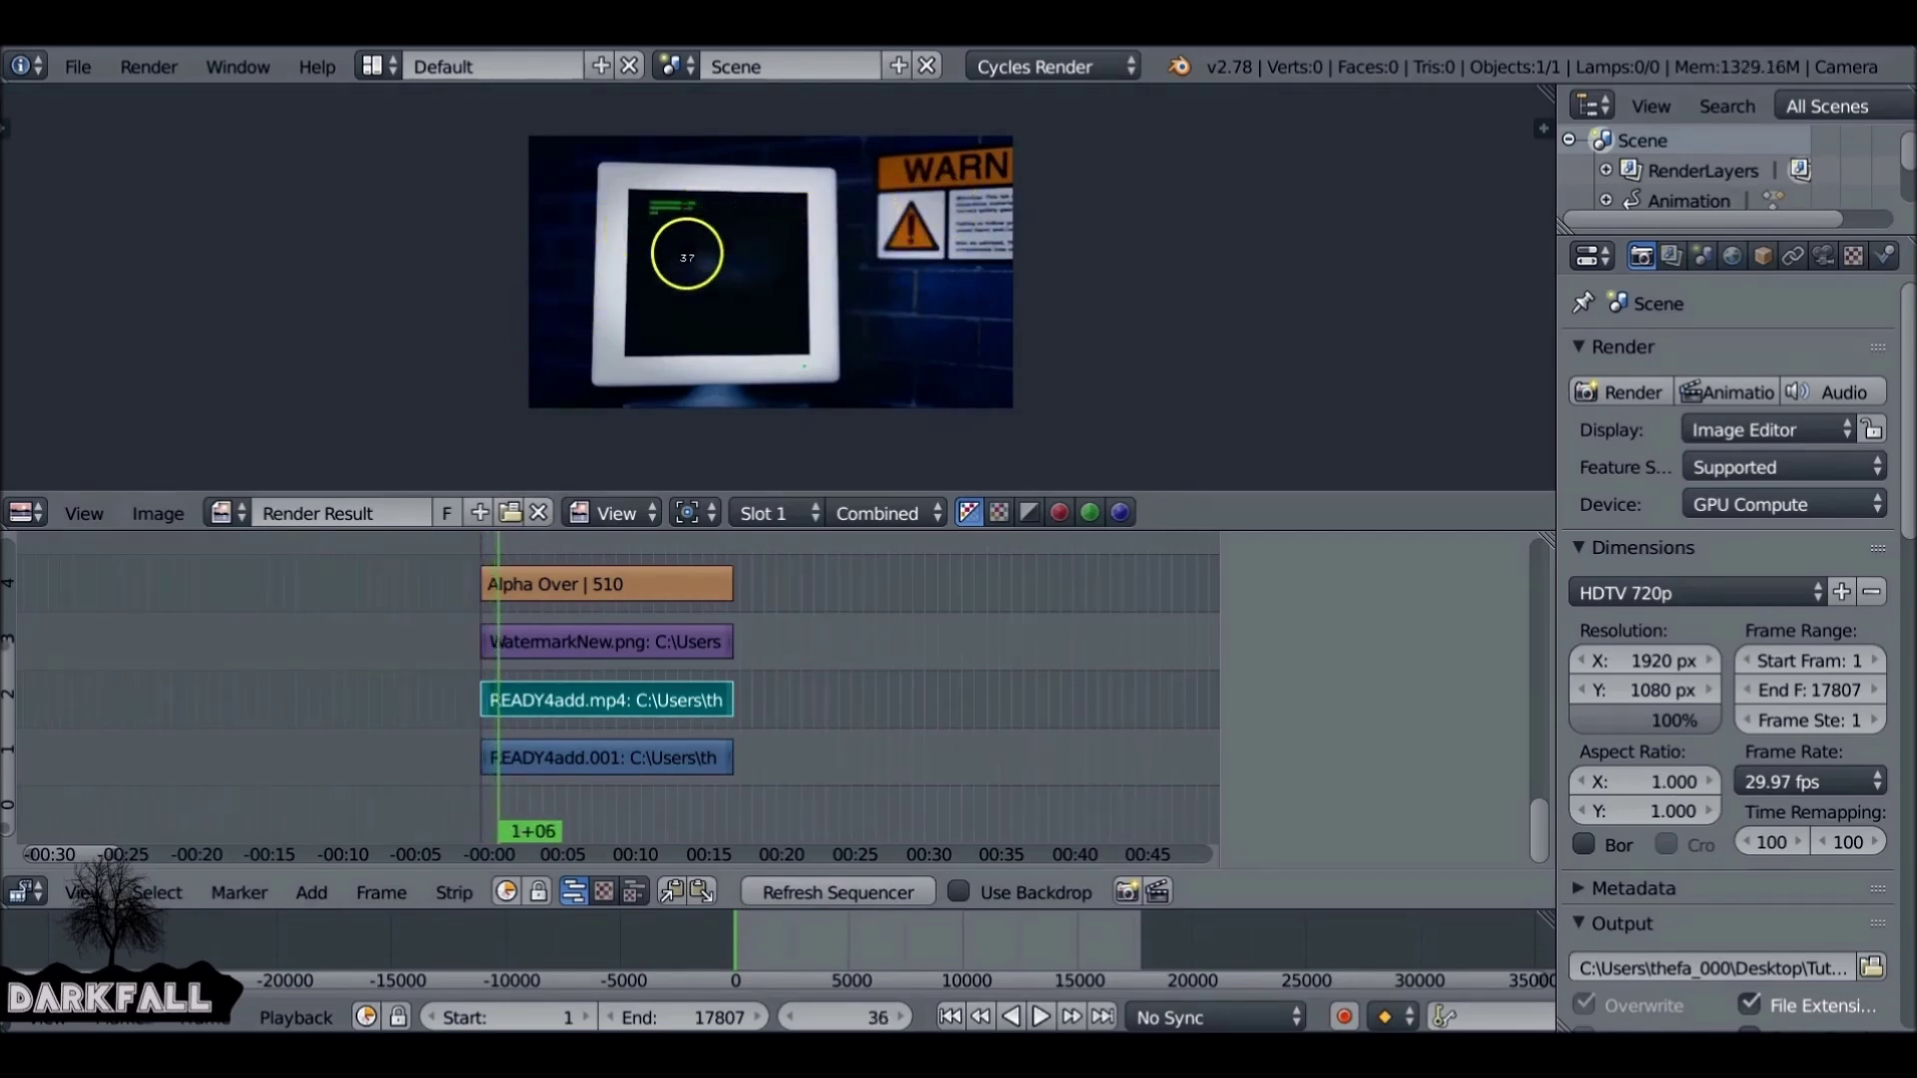
{"action": "key", "text": "Escape"}
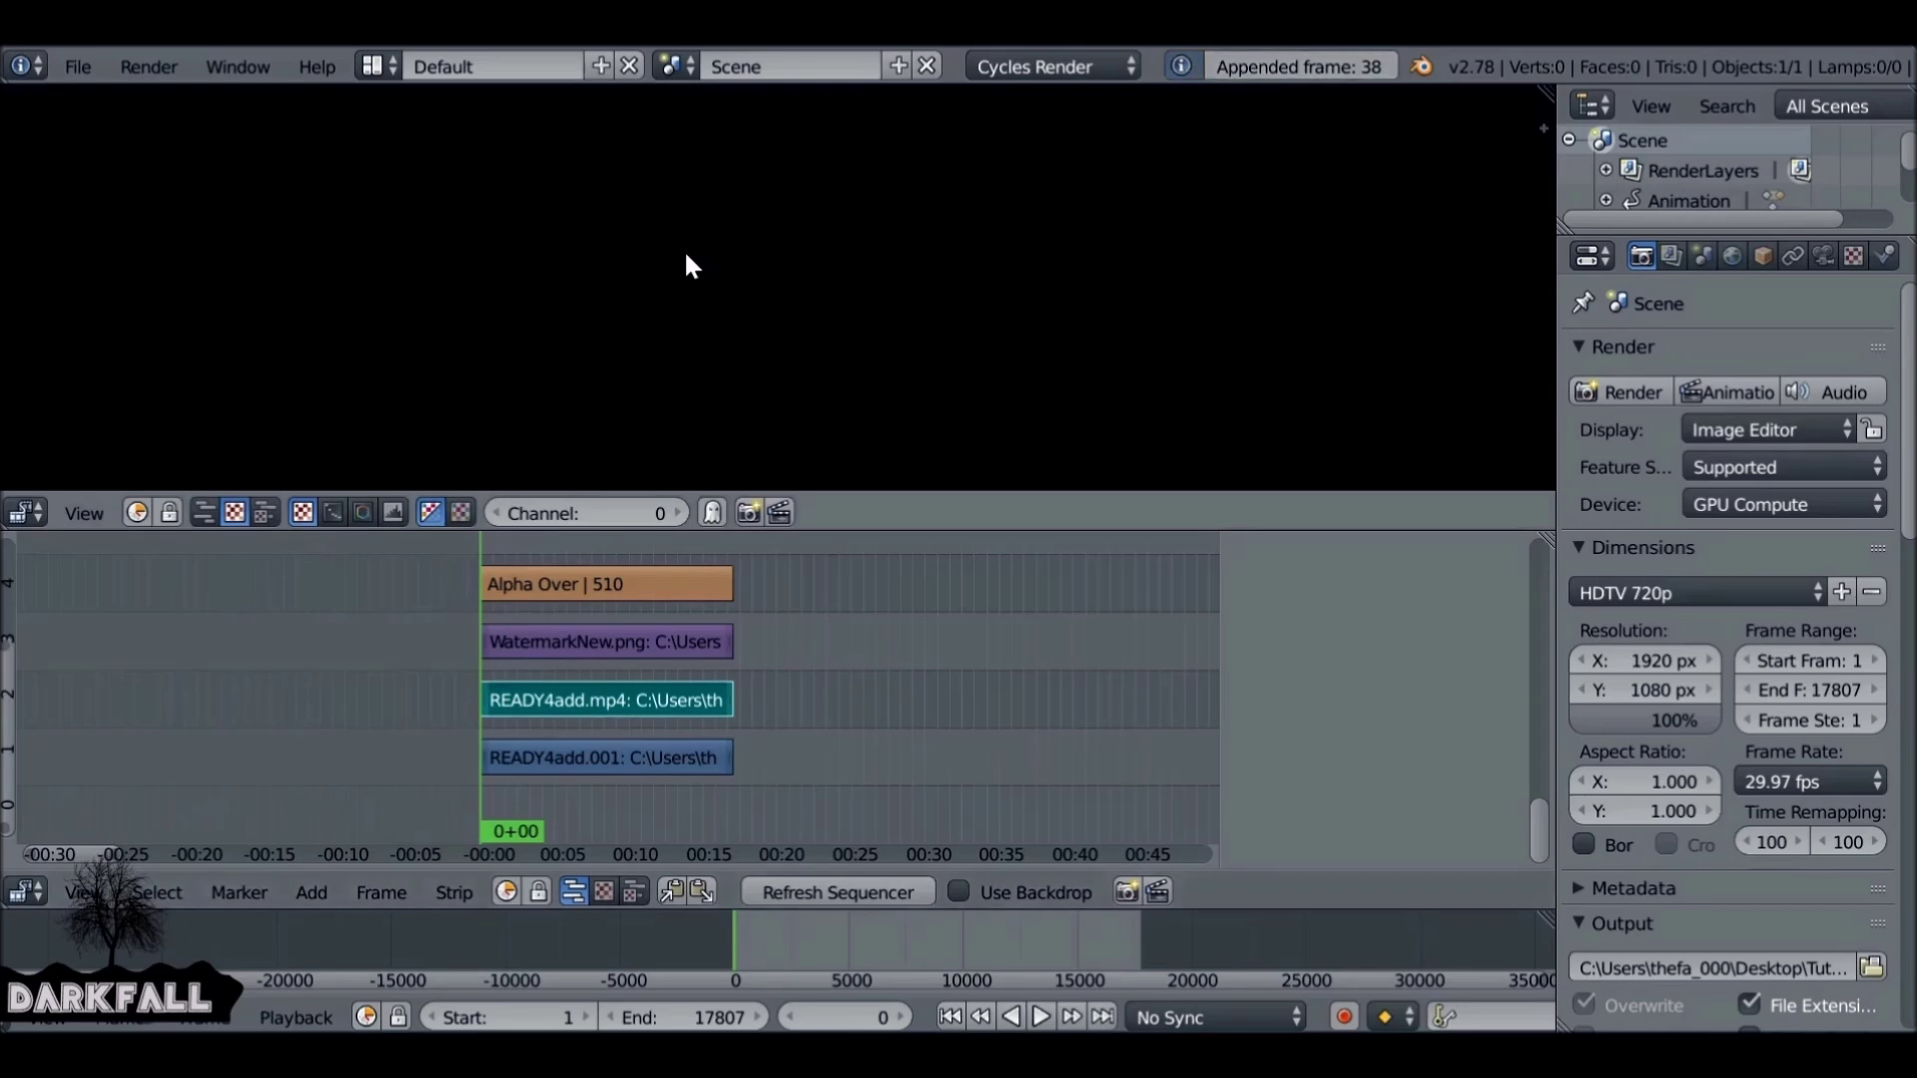